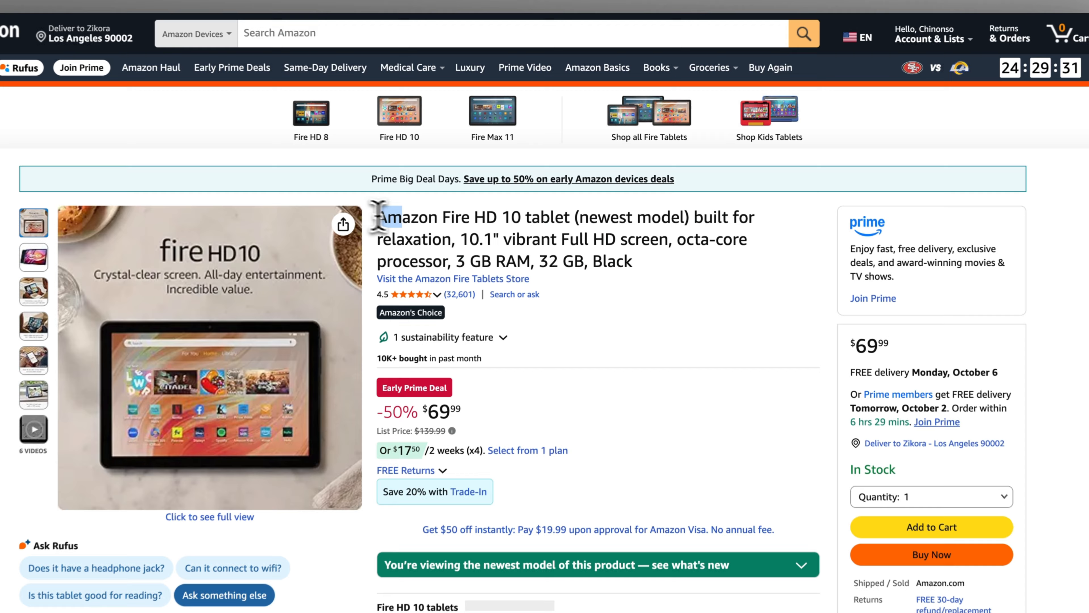
Step: Highlight the Fire HD 10 tablet's title and its "32 GB, Black" specification, and open the Echo Dot from the Amazon device deals
left_click_drag(428, 200, 670, 242)
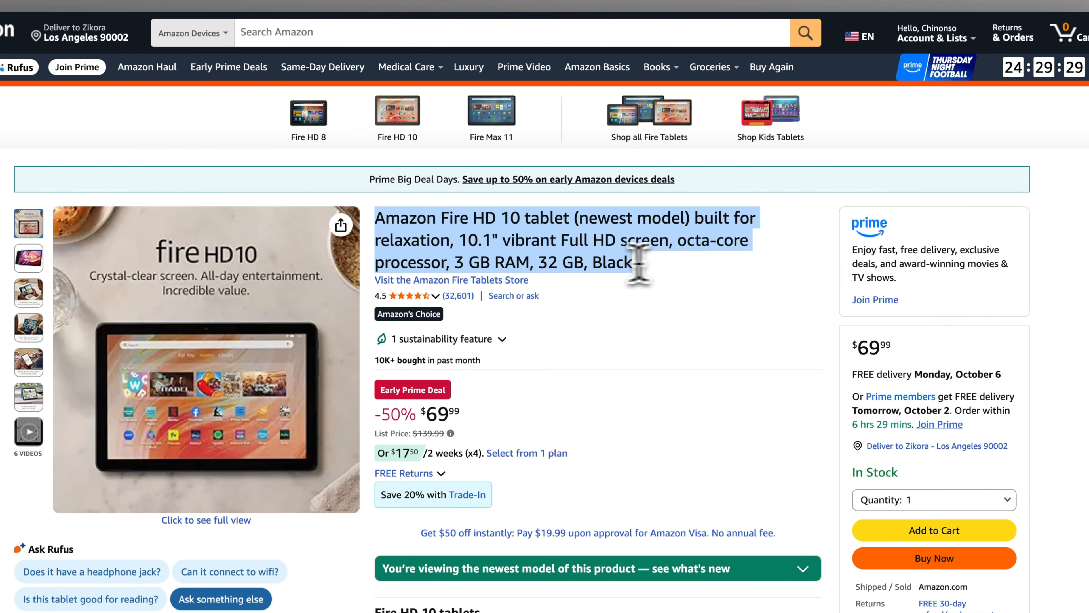
left_click_drag(541, 265, 635, 272)
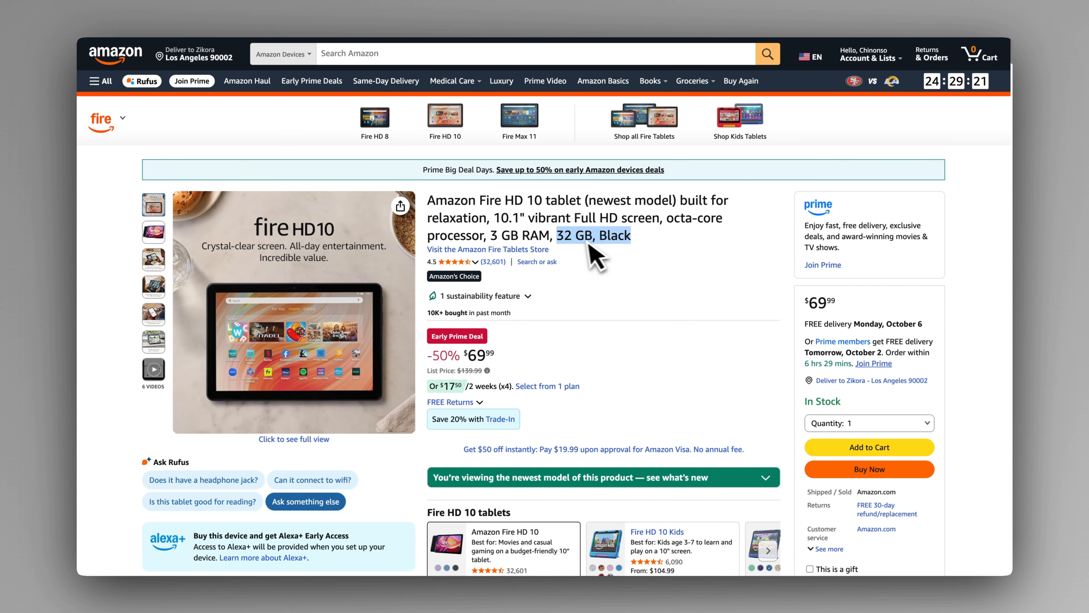
key("ctrl+Tab")
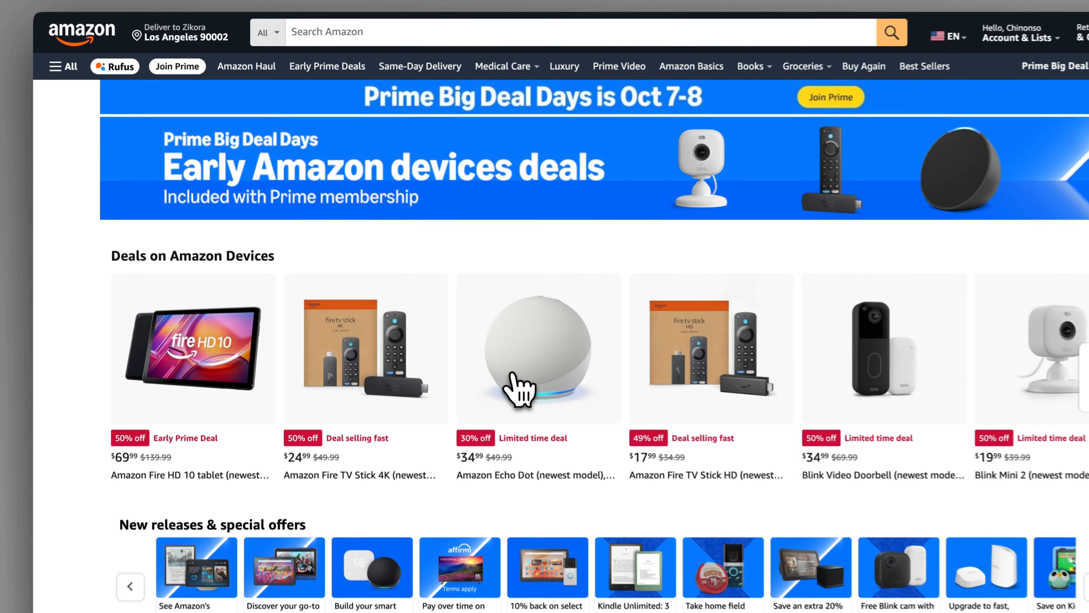
left_click(510, 333)
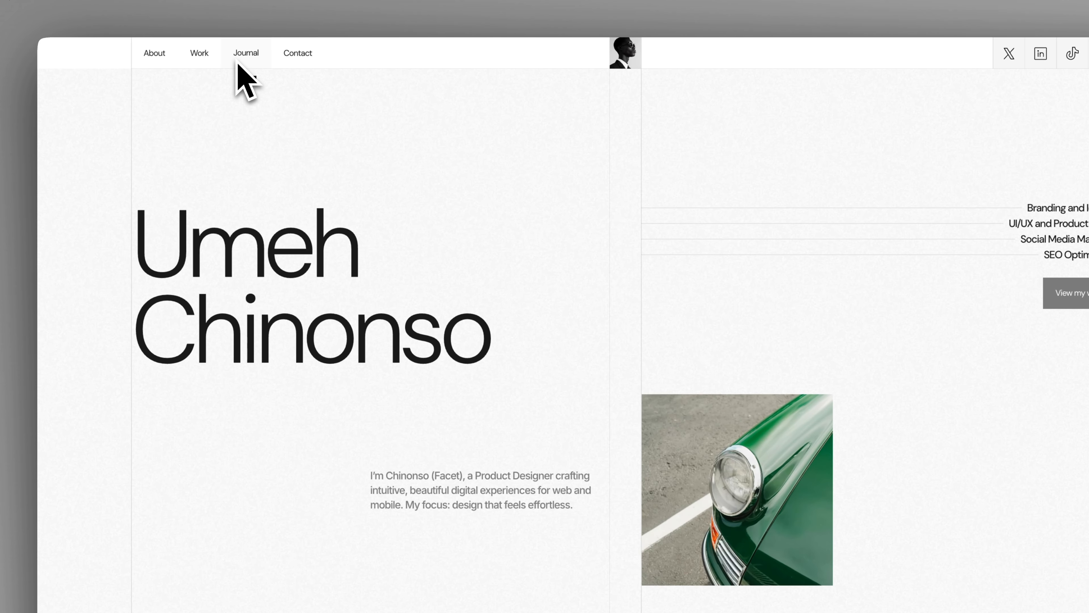
Step: Open the portfolio site's Journal page and look over its article cards
left_click(238, 64)
scroll(77, 285, "down", 5)
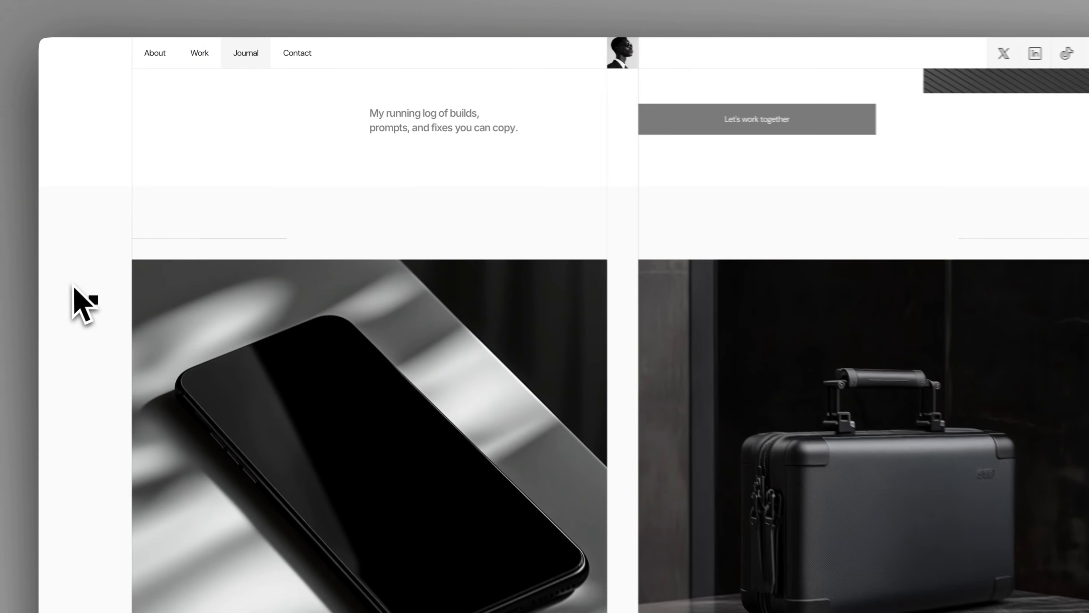
scroll(72, 286, "down", 3)
scroll(68, 292, "up", 7)
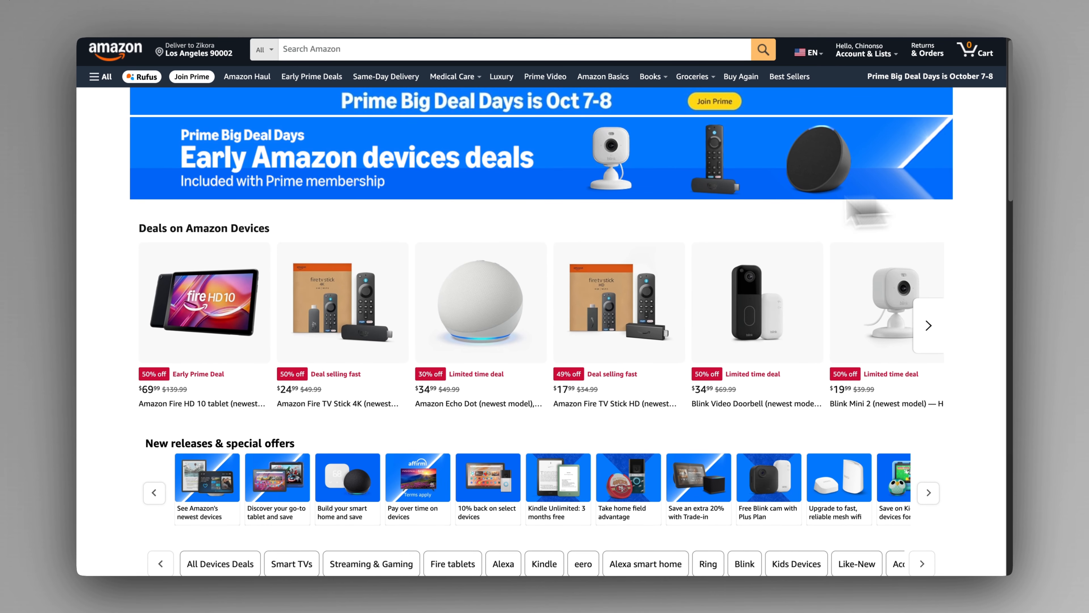
Step: Look over the deals on Amazon devices and open the Fire HD 10 tablet
scroll(84, 256, "down", 3)
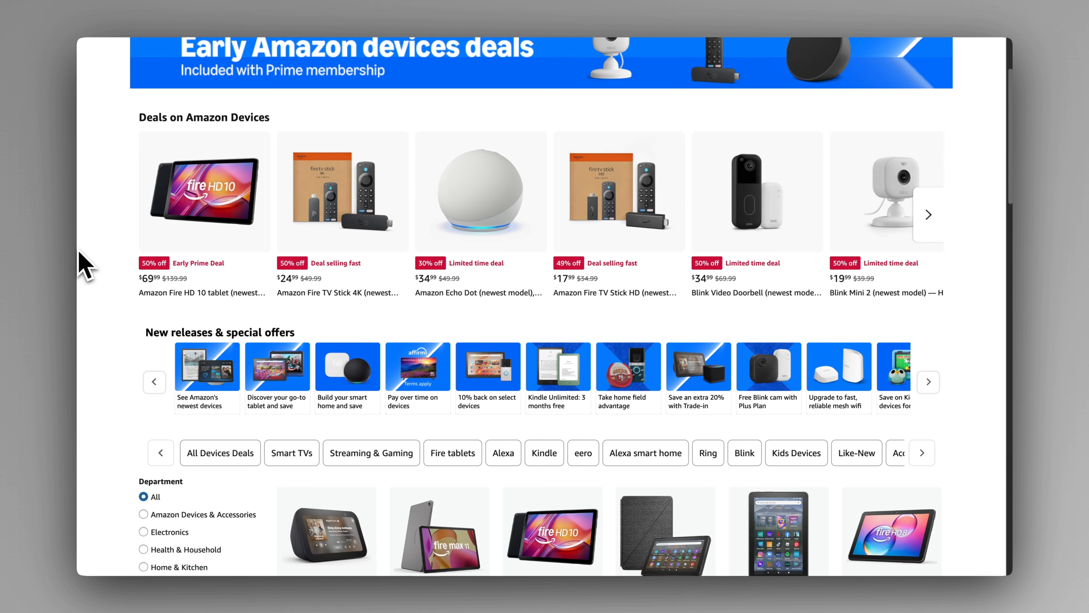
scroll(81, 256, "up", 3)
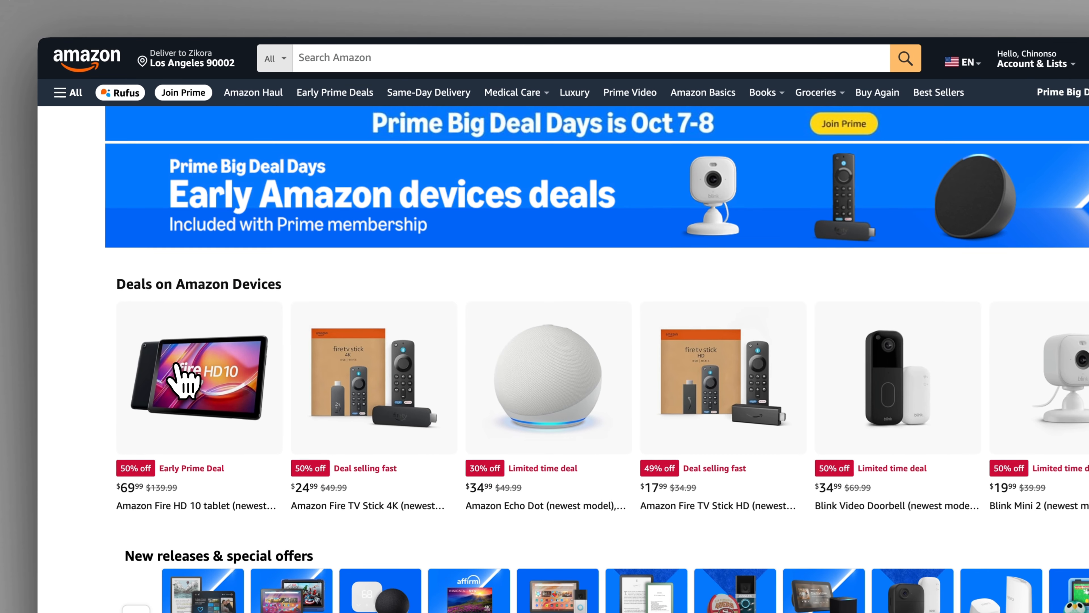
left_click(181, 298)
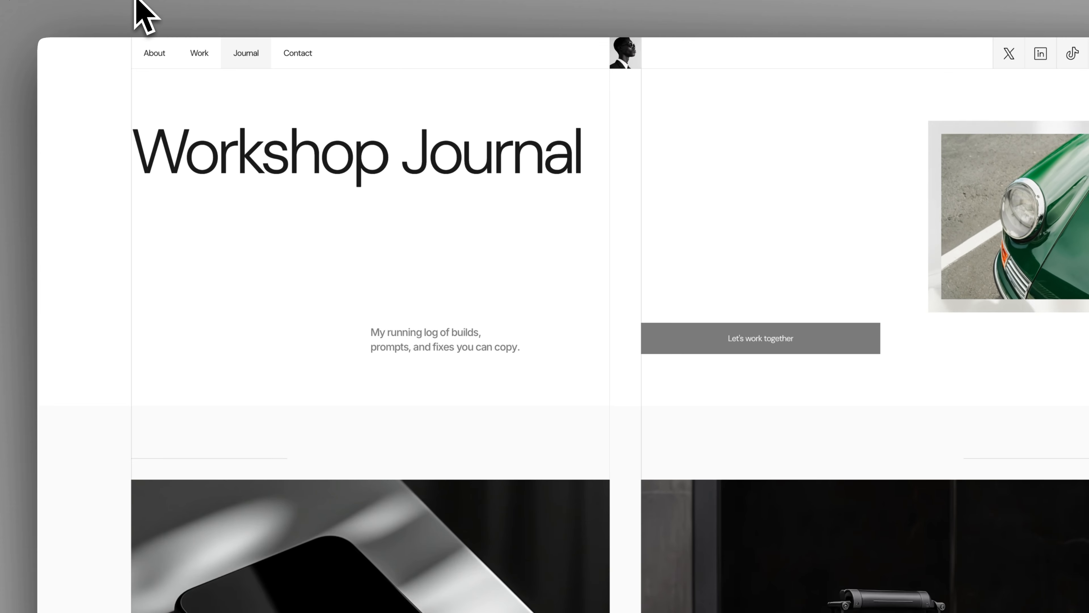
Step: Browse the portfolio's Workshop Journal list and open the article "Selling Templates in 2025: What Actually Works"
scroll(127, 263, "down", 5)
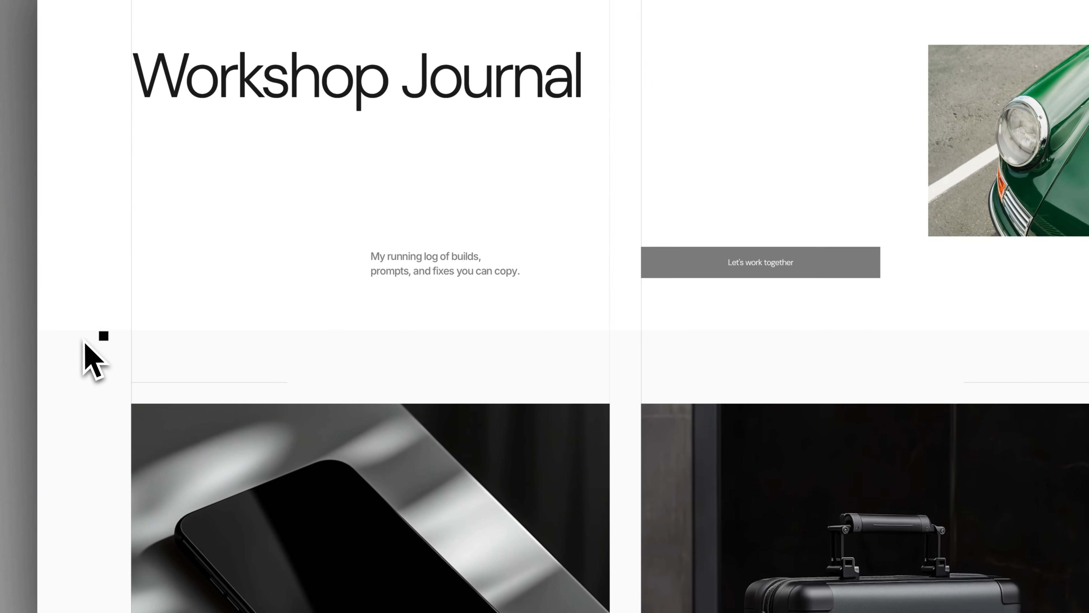
scroll(90, 376, "down", 5)
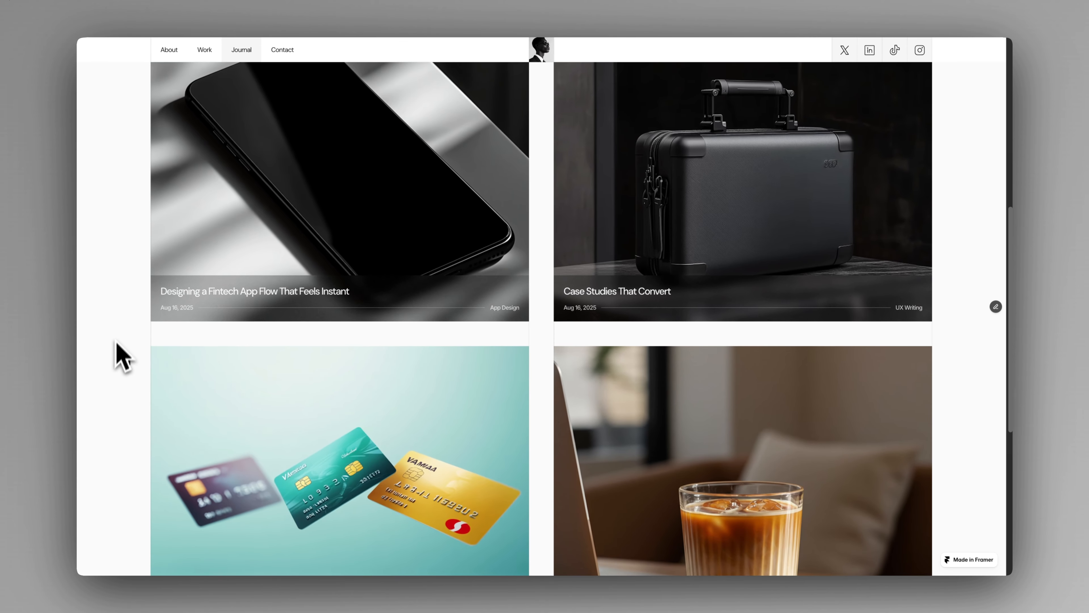
scroll(626, 429, "down", 4)
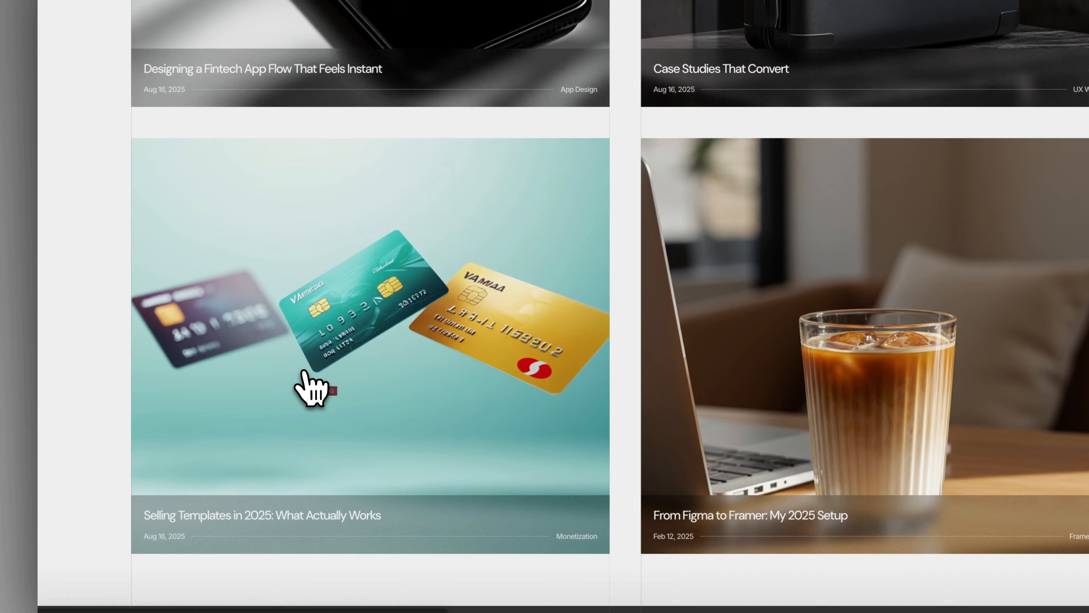
left_click(291, 388)
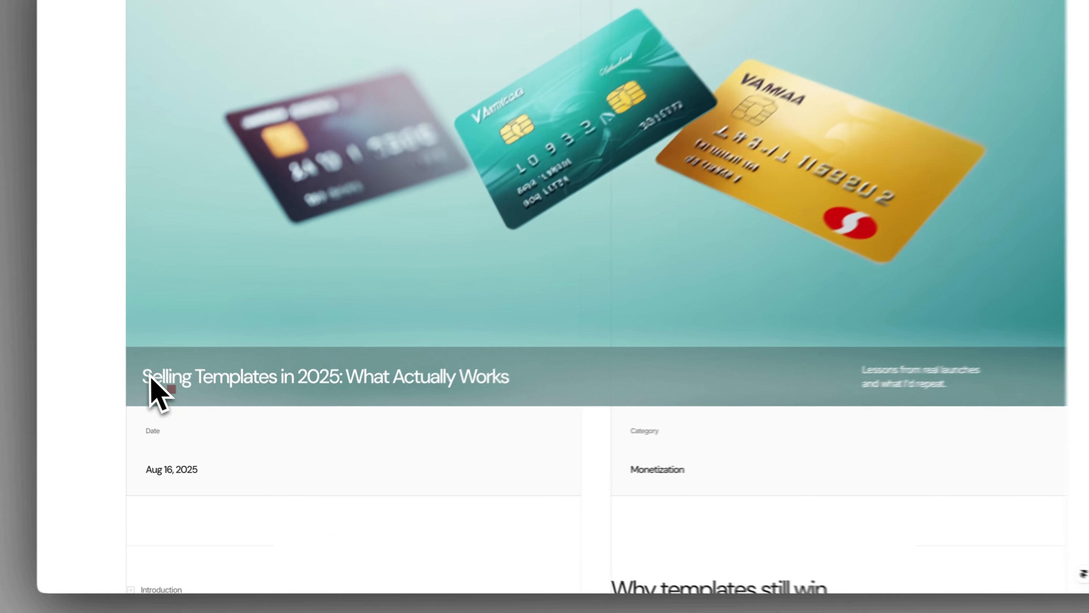
Step: Highlight the article's title and its short summary in the hero banner, and look through the article's content
left_click_drag(165, 397, 555, 402)
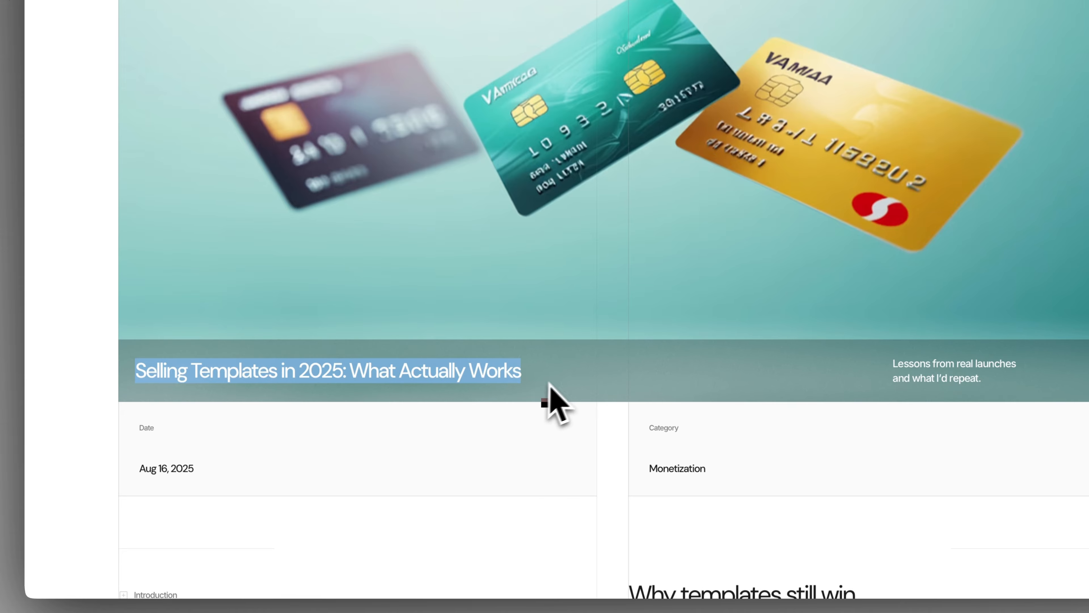
double_click(925, 363)
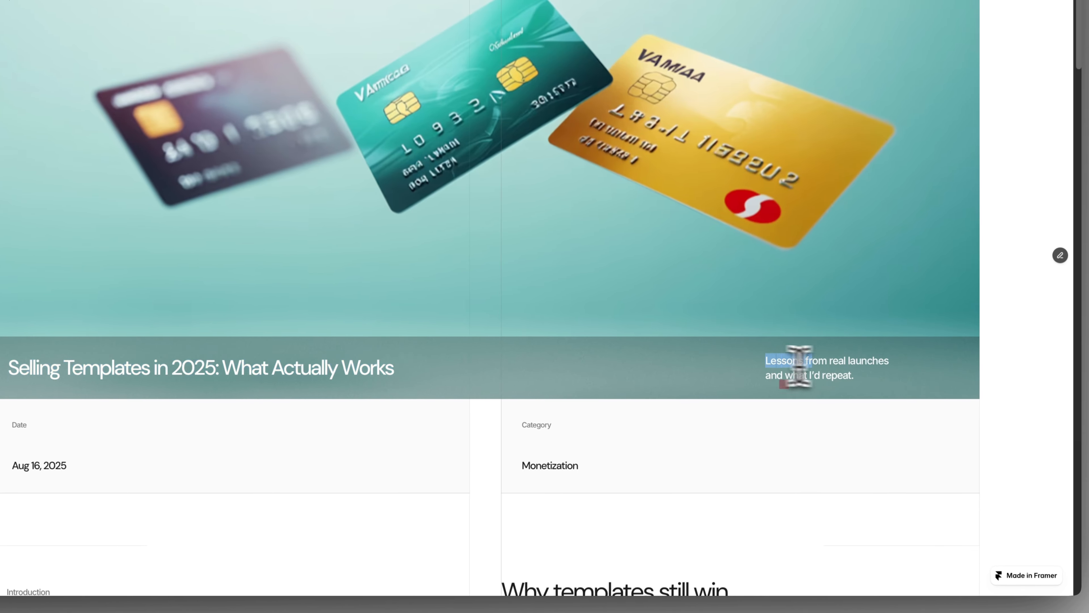
left_click_drag(798, 366, 914, 397)
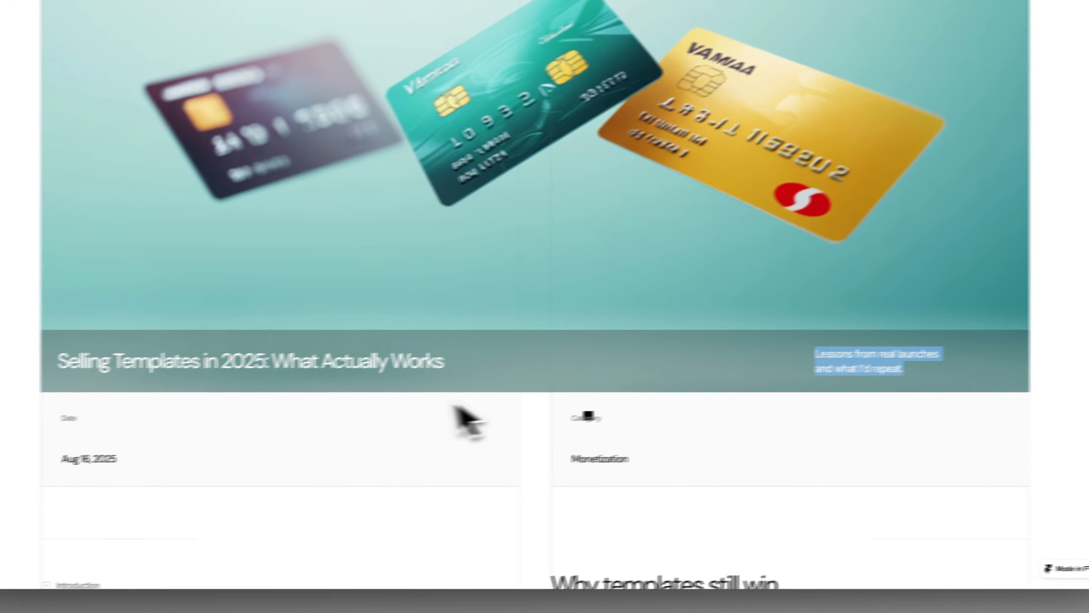
scroll(429, 412, "down", 10)
scroll(414, 420, "down", 2)
scroll(413, 420, "up", 3)
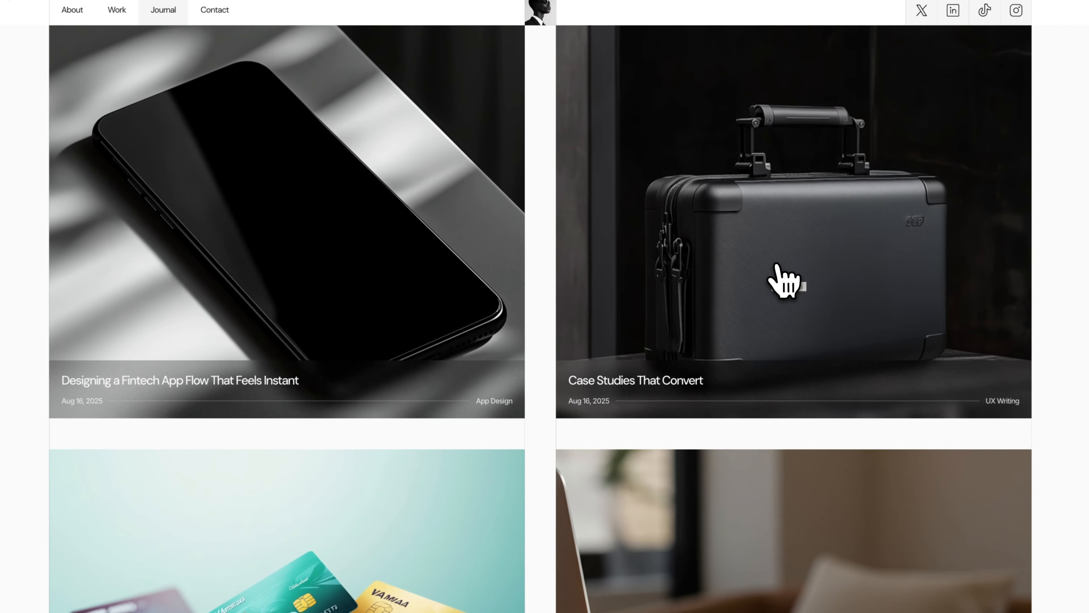
Step: Open the "Case Studies That Convert" journal article and examine its layout from the hero to the introduction
left_click(730, 257)
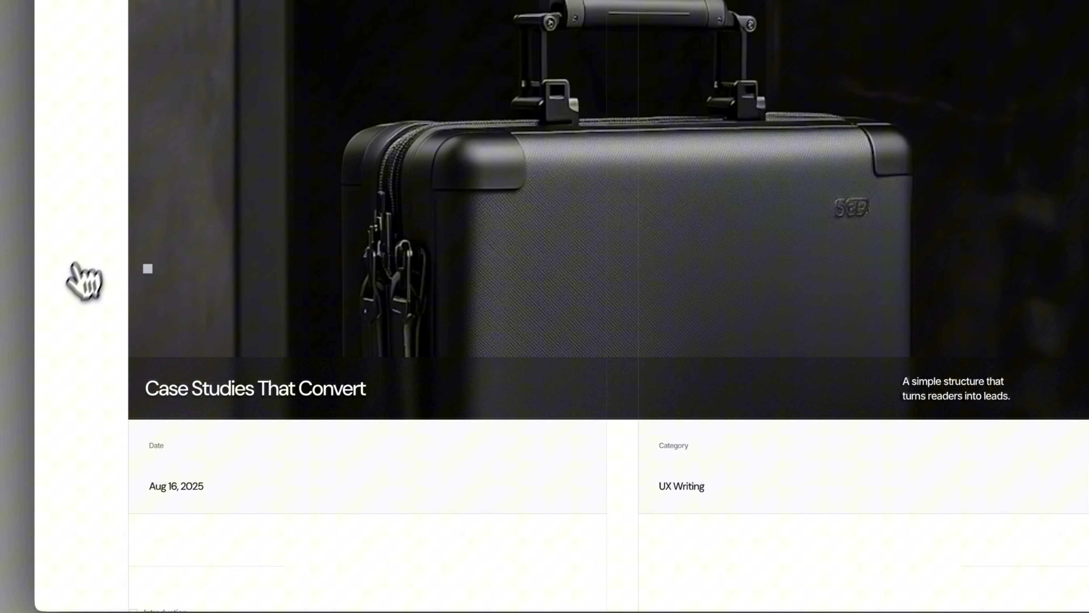
scroll(9, 343, "down", 5)
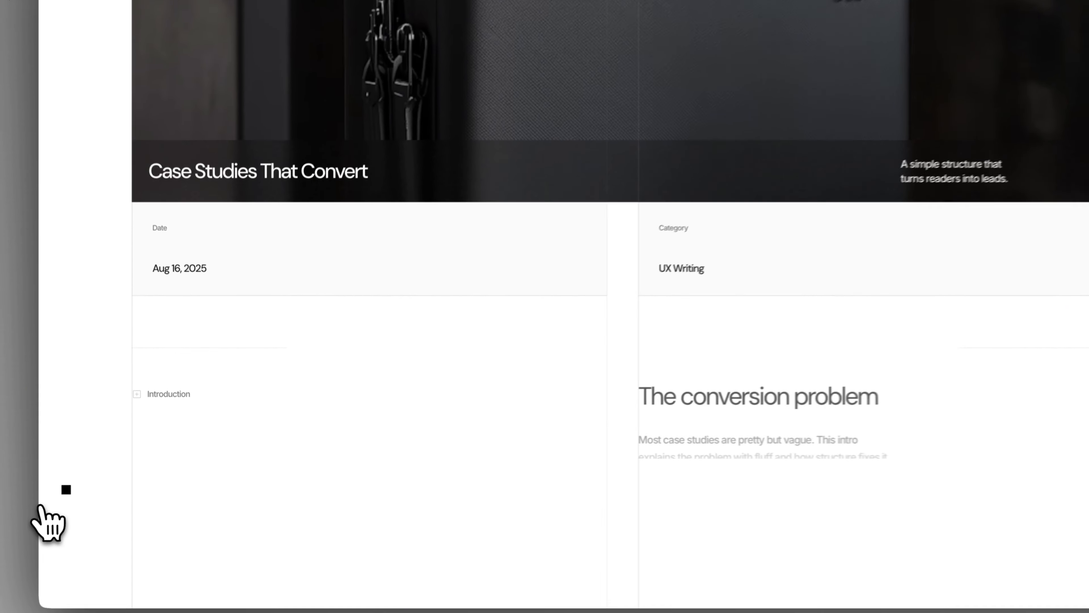
scroll(83, 468, "up", 5)
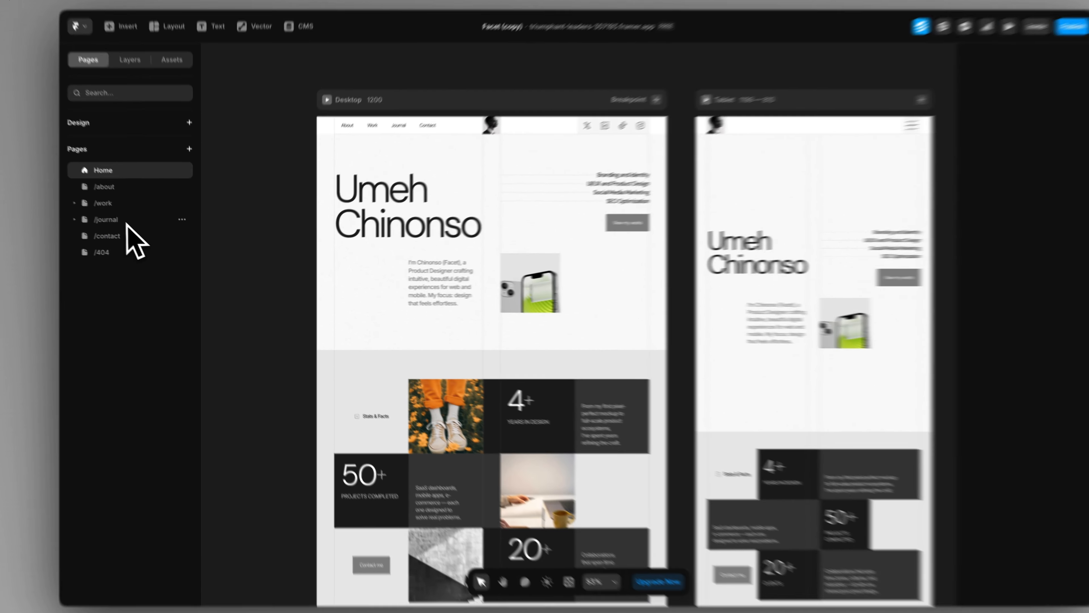
Step: Switch to the Framer project, open the /journal page and look over its article list
left_click(136, 228)
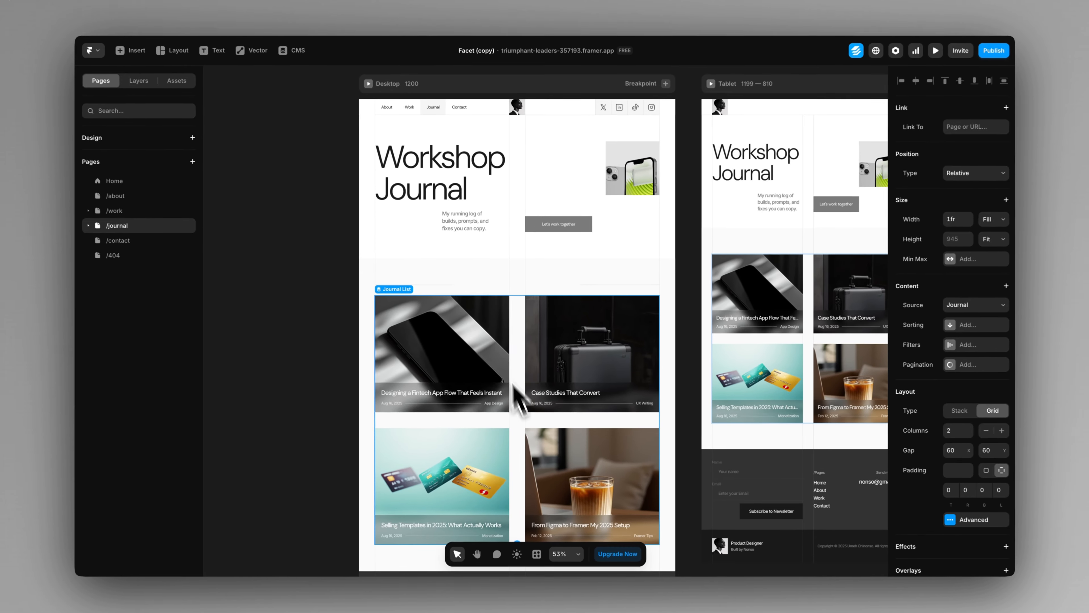
scroll(471, 412, "down", 5)
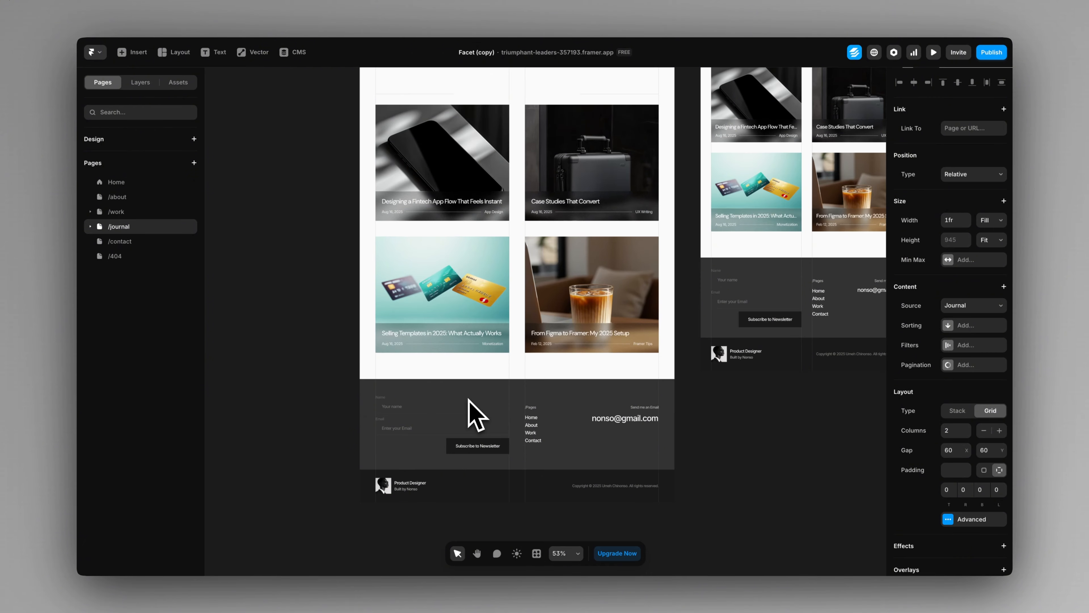
scroll(474, 414, "up", 6)
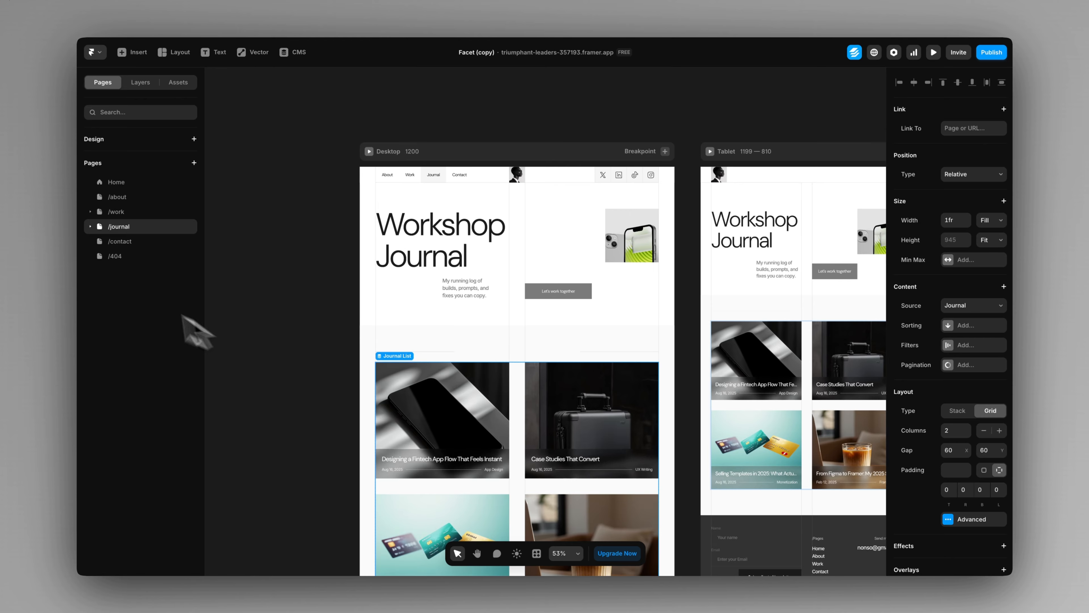
Step: Open the Journal collection's detail page nested under /journal and look over its template layout
left_click(90, 226)
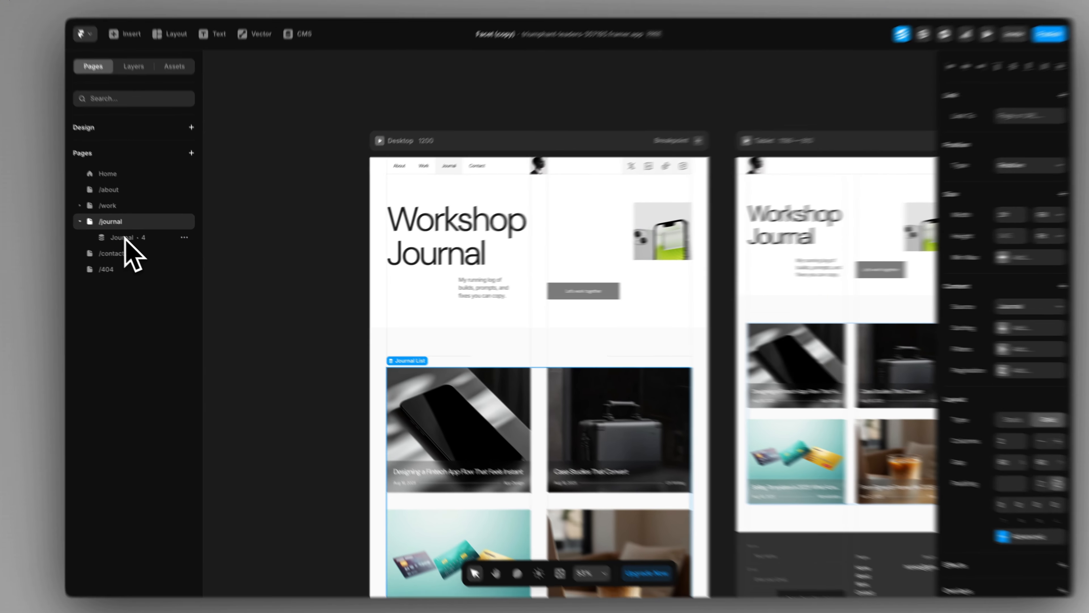
left_click(139, 242)
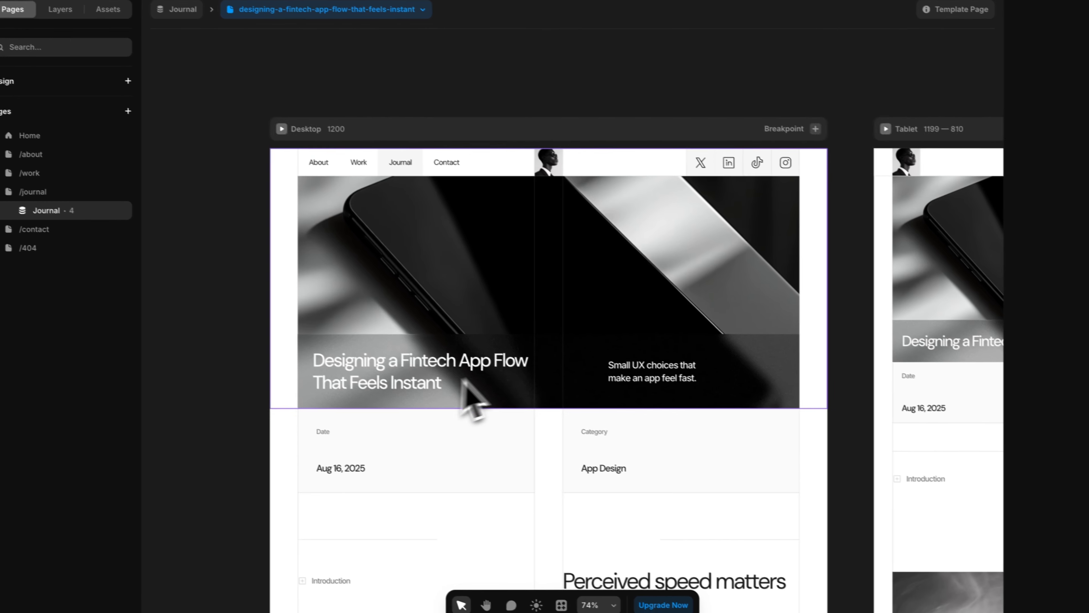
scroll(496, 410, "down", 5)
scroll(492, 407, "up", 7)
scroll(445, 311, "down", 3)
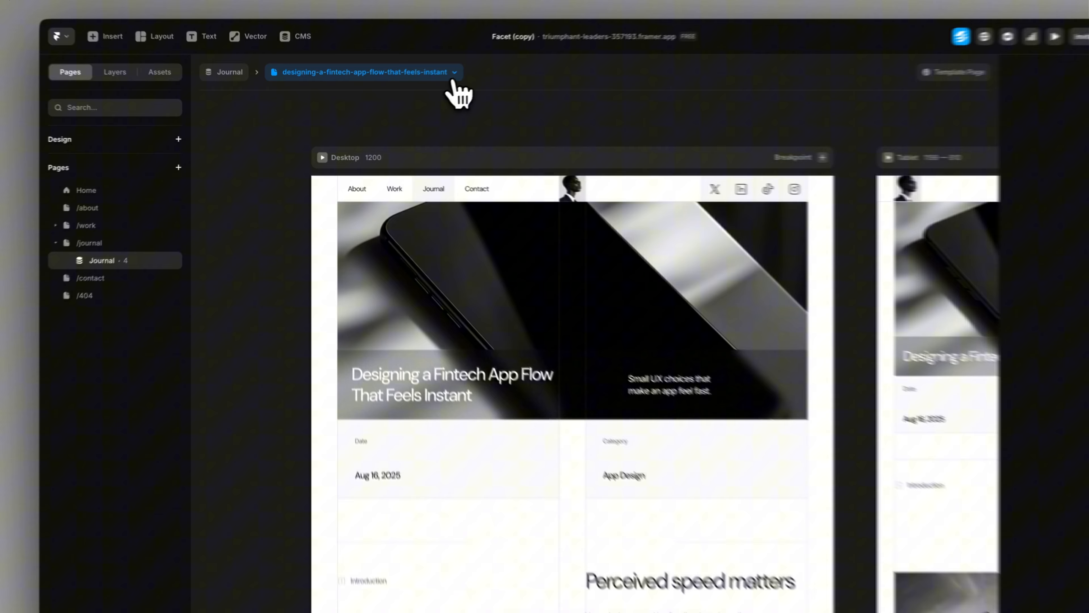
Step: Preview the detail page with the case-studies-that-convert item and with the selling-templates-in-2025-what-actually-works item
left_click(425, 82)
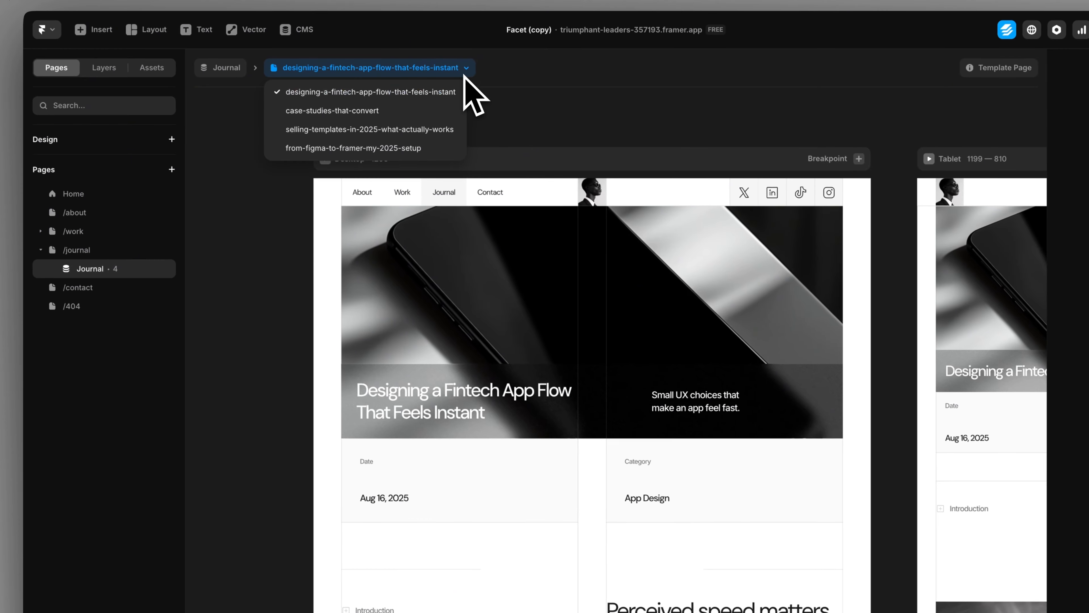
left_click(382, 111)
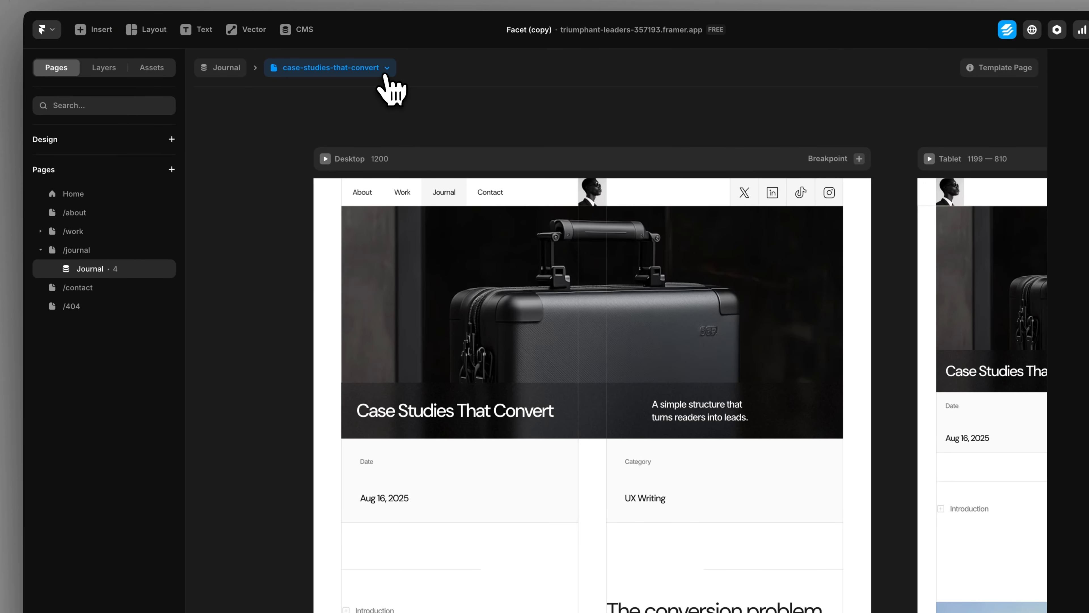
left_click(385, 77)
left_click(446, 130)
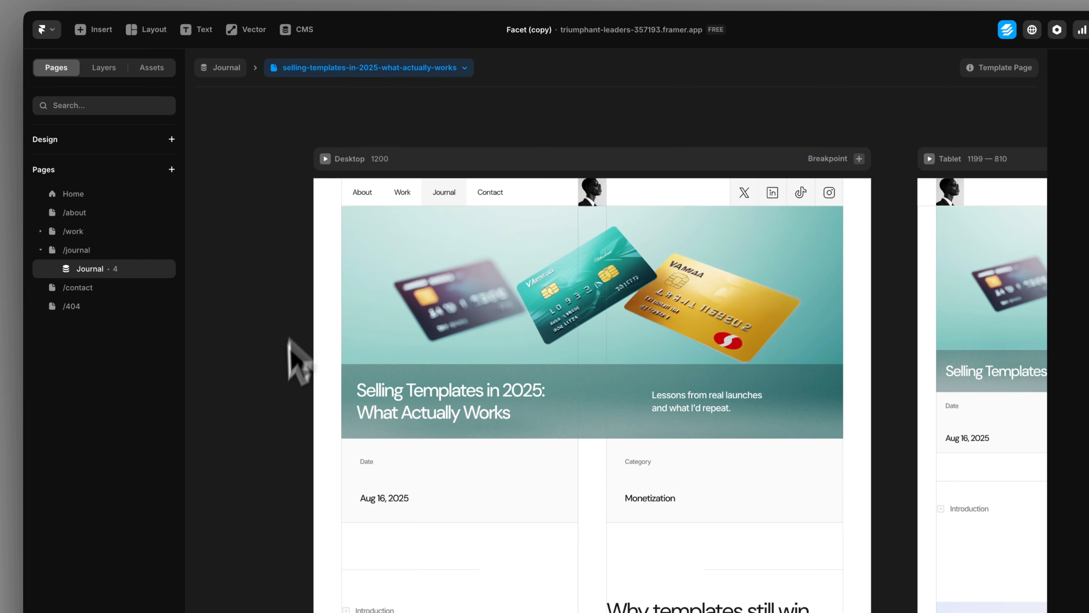
Step: Examine the hero, date, category and introduction sections of the "Selling Templates in 2025" detail page
scroll(285, 386, "down", 10)
scroll(287, 433, "up", 10)
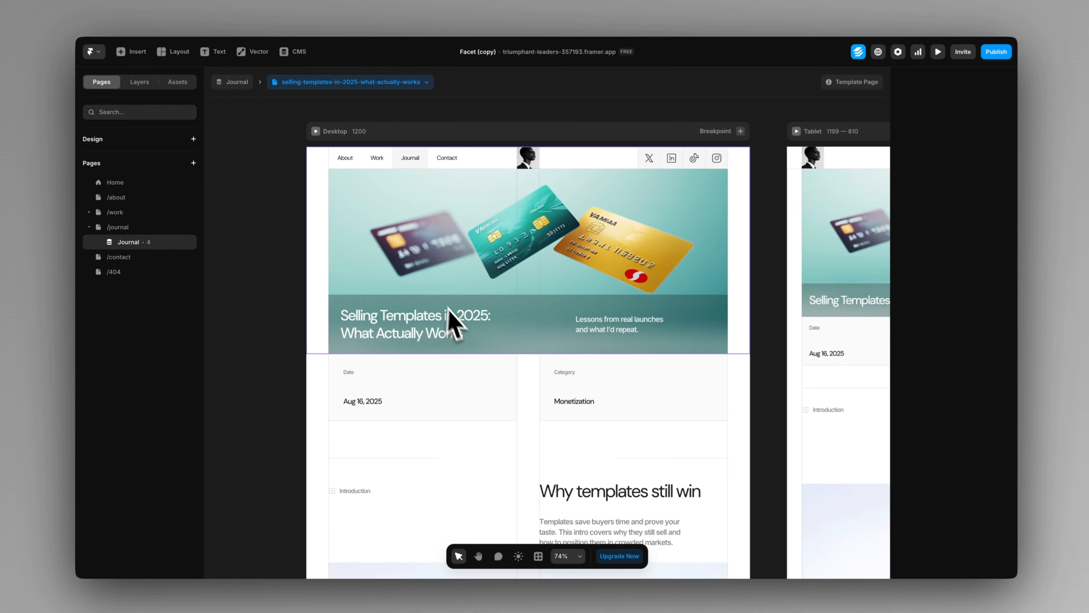
scroll(486, 394, "down", 6)
scroll(484, 390, "up", 2)
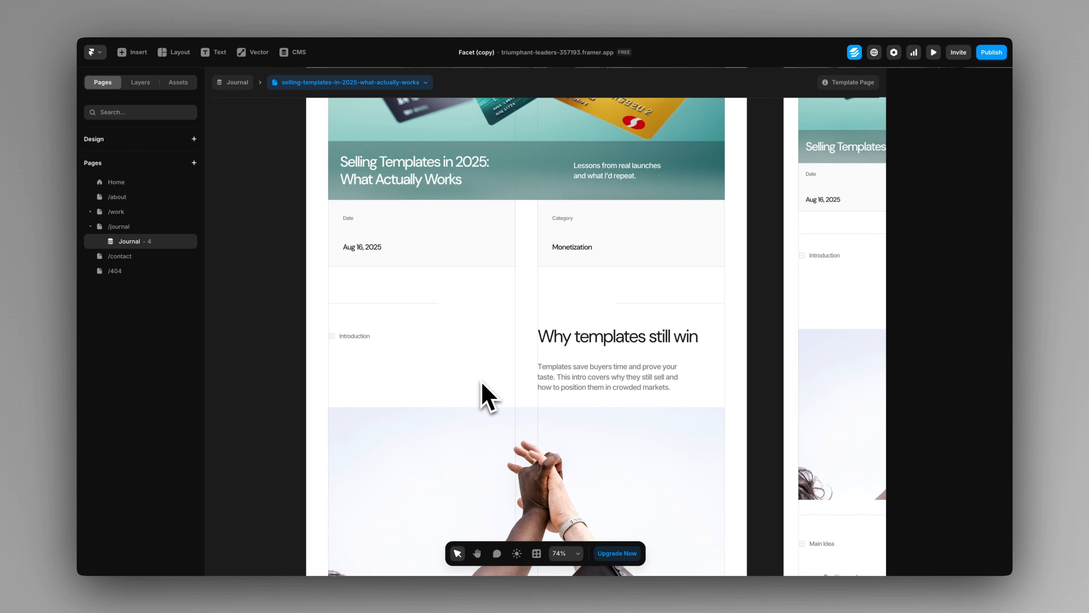
scroll(485, 395, "down", 1)
scroll(484, 395, "up", 4)
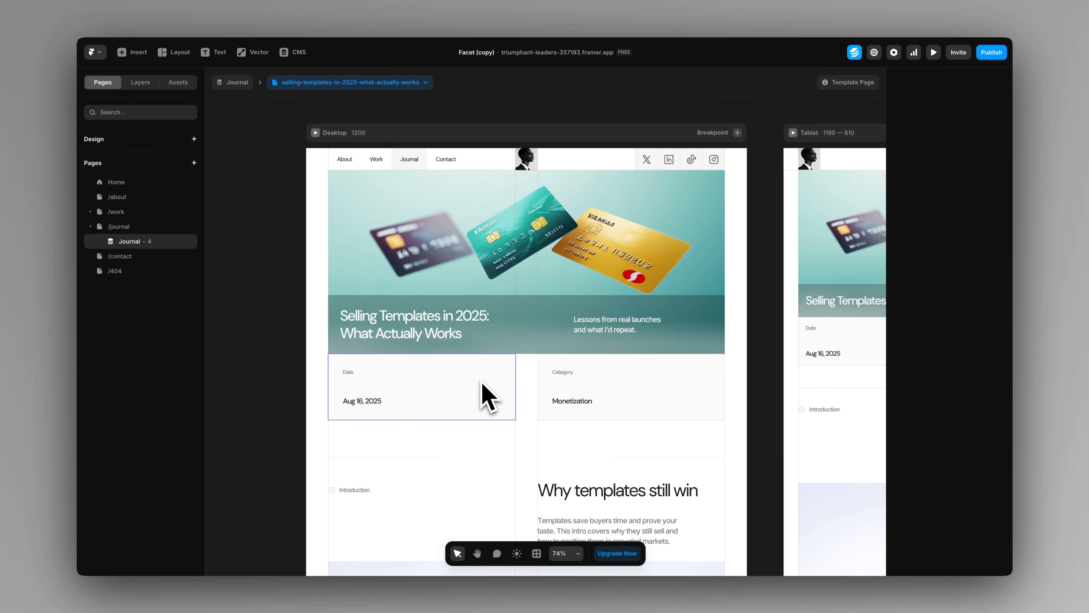
Step: Select the introduction description text below the "Why templates still win" heading on the desktop layout
scroll(484, 391, "down", 1)
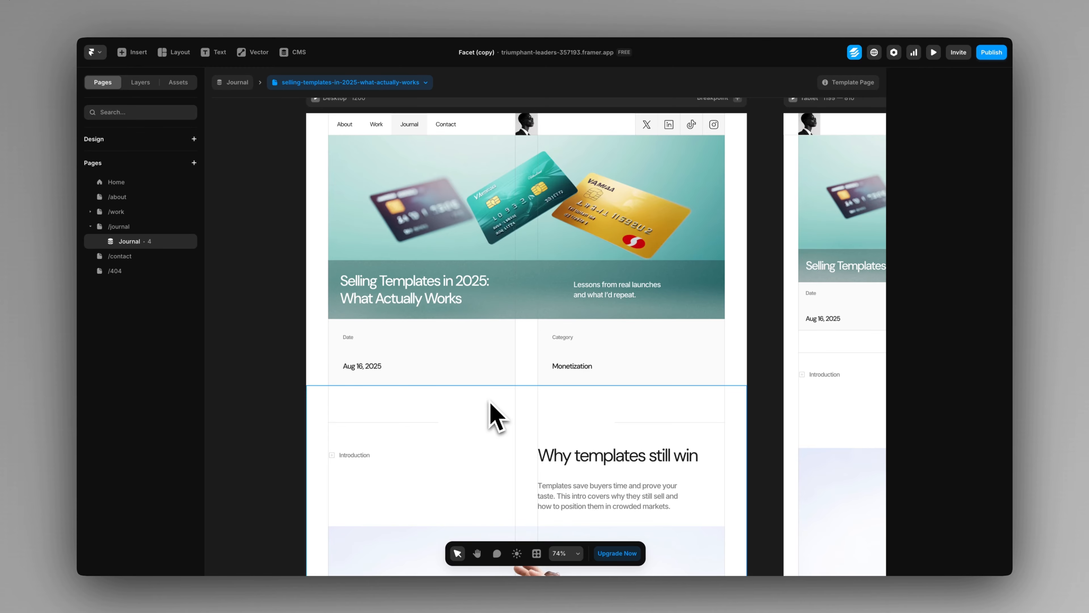
scroll(490, 403, "down", 3)
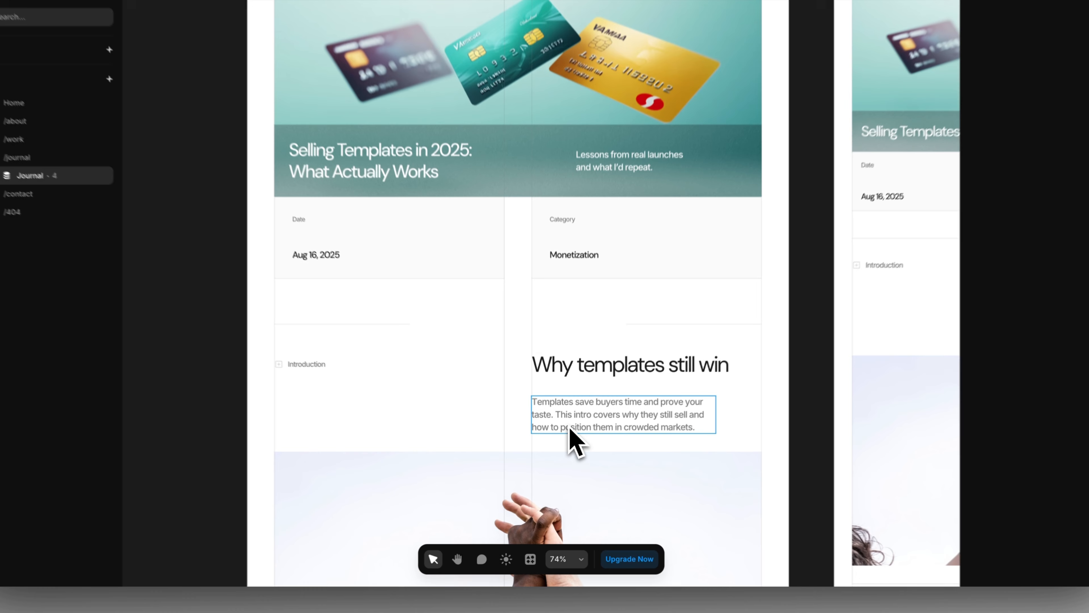
left_click(569, 445)
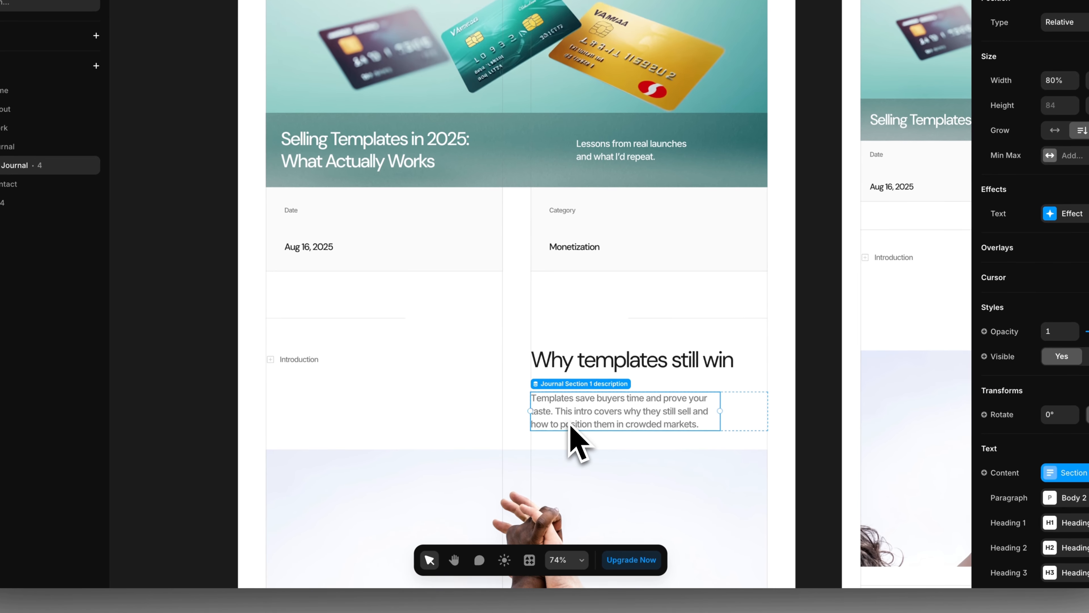
Step: Move the Journal Section 1 description row above the row with the Introduction tag and heading on the desktop layout
left_click(733, 414)
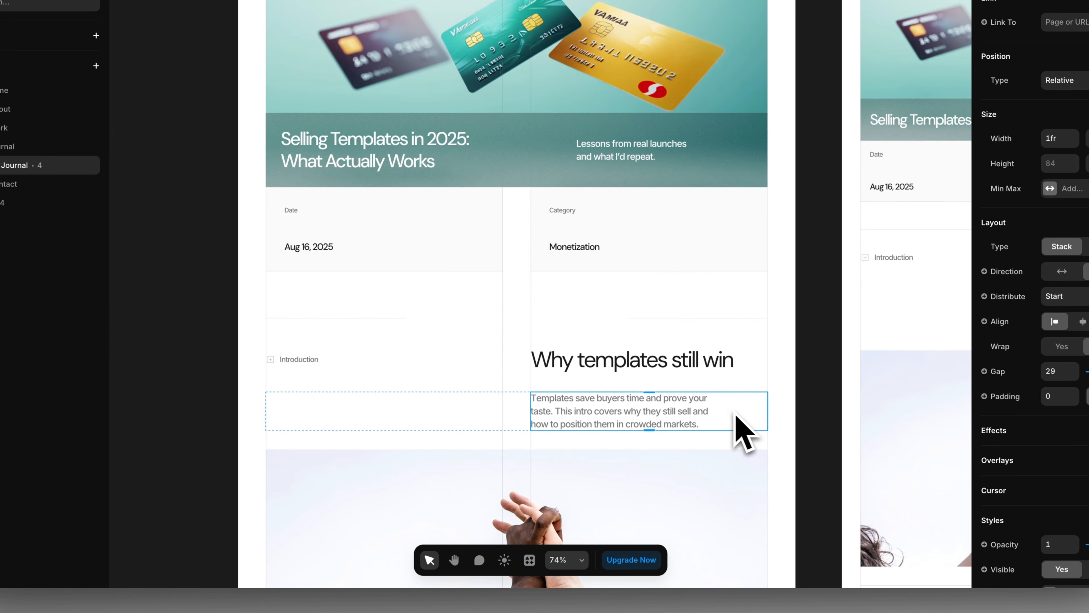
left_click(515, 414)
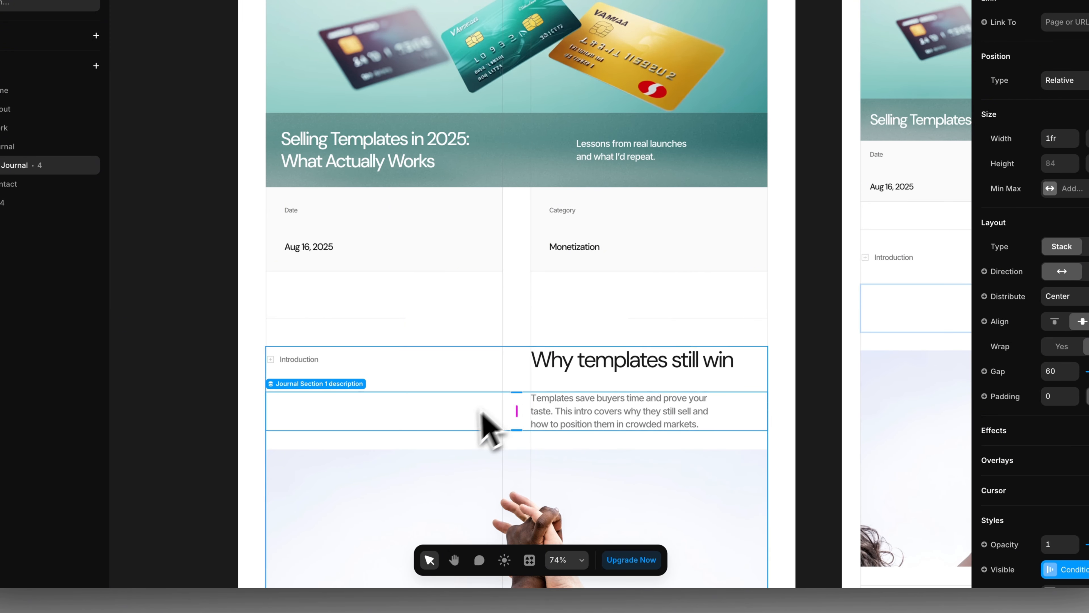
mouse_move(507, 388)
left_mouse_down()
mouse_move(513, 356)
mouse_move(525, 377)
left_mouse_up()
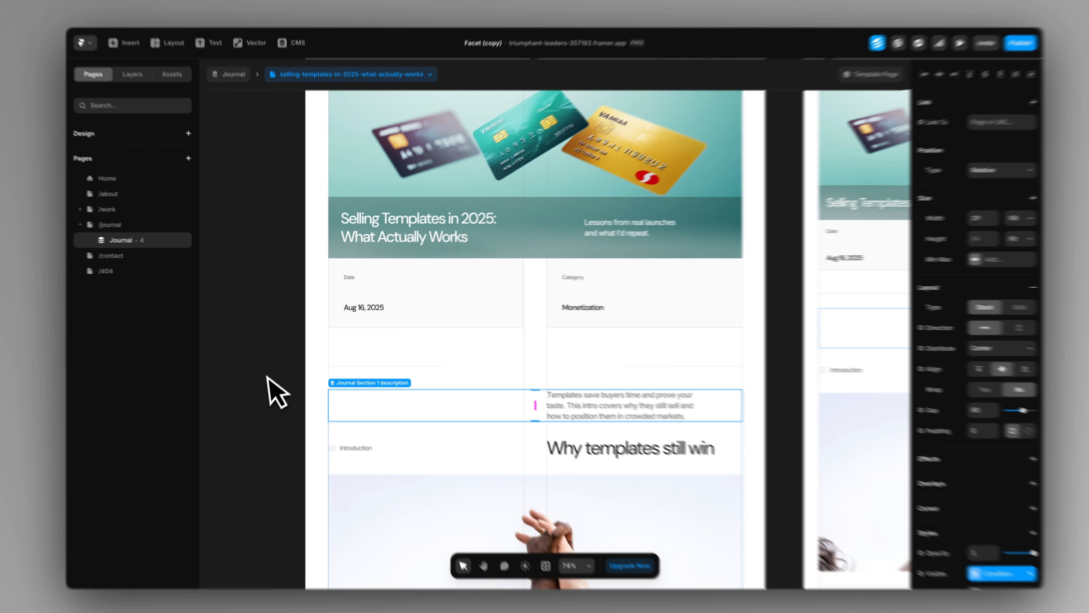
left_click(237, 370)
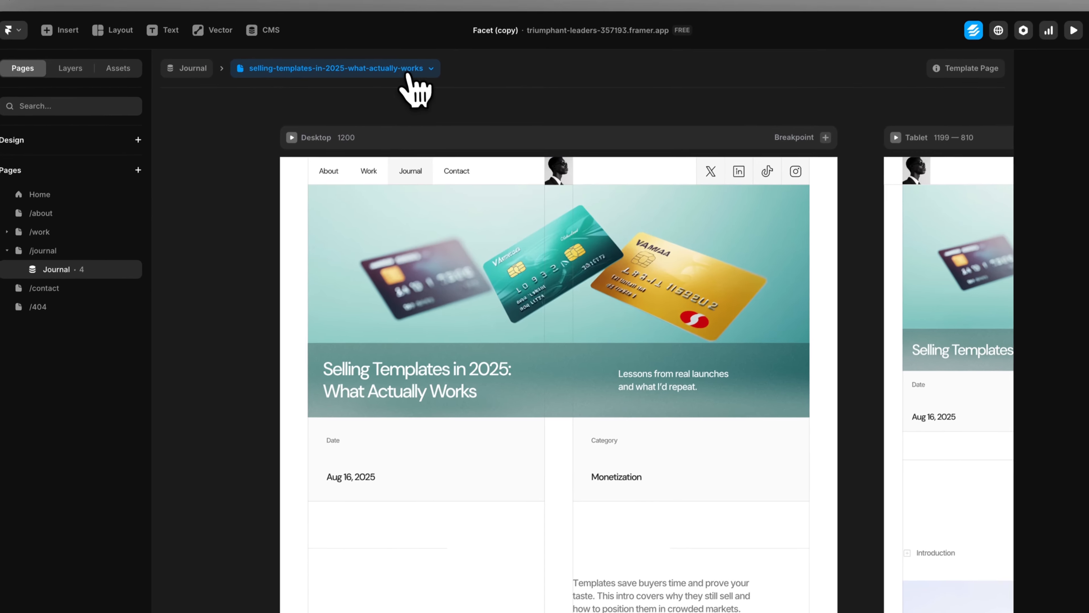
Step: Preview the rearranged introduction section with the case-studies-that-convert item and with the selling-templates-in-2025-what-actually-works item
left_click(429, 35)
left_click(391, 114)
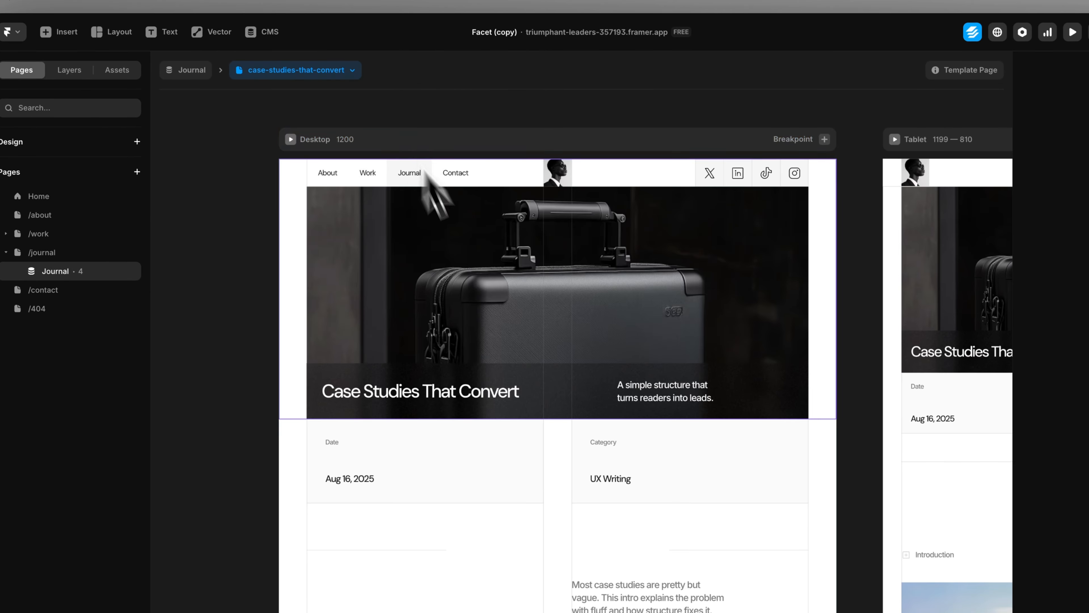
scroll(523, 401, "down", 3)
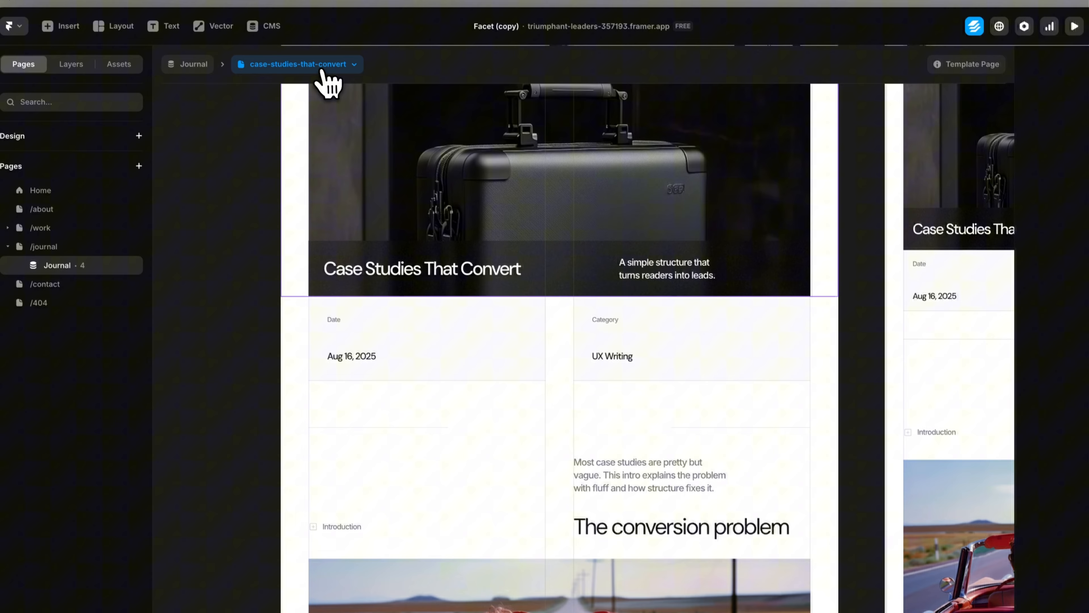
left_click(302, 15)
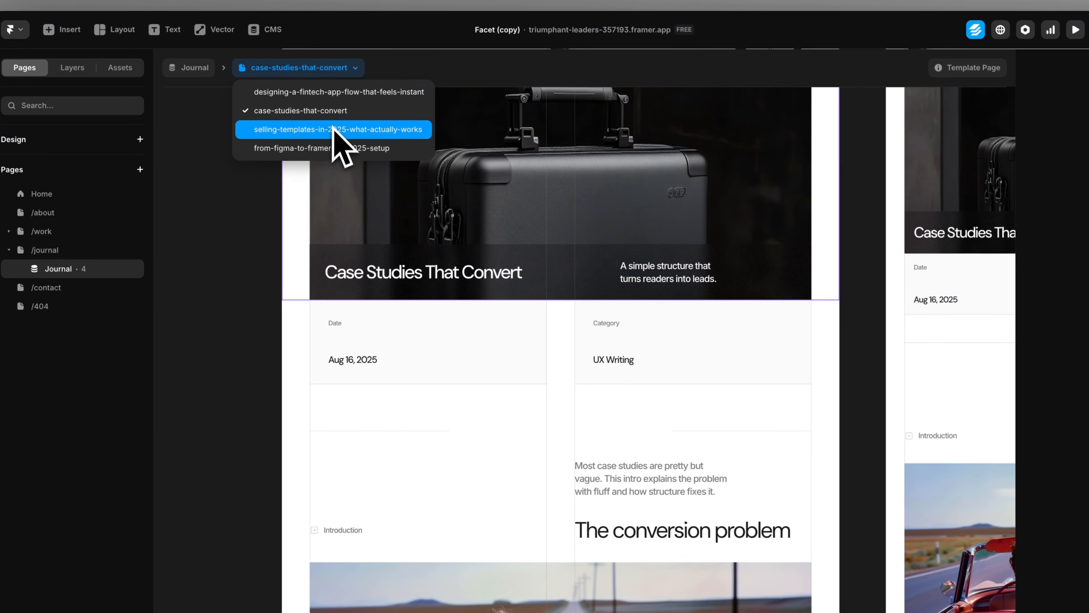
left_click(312, 81)
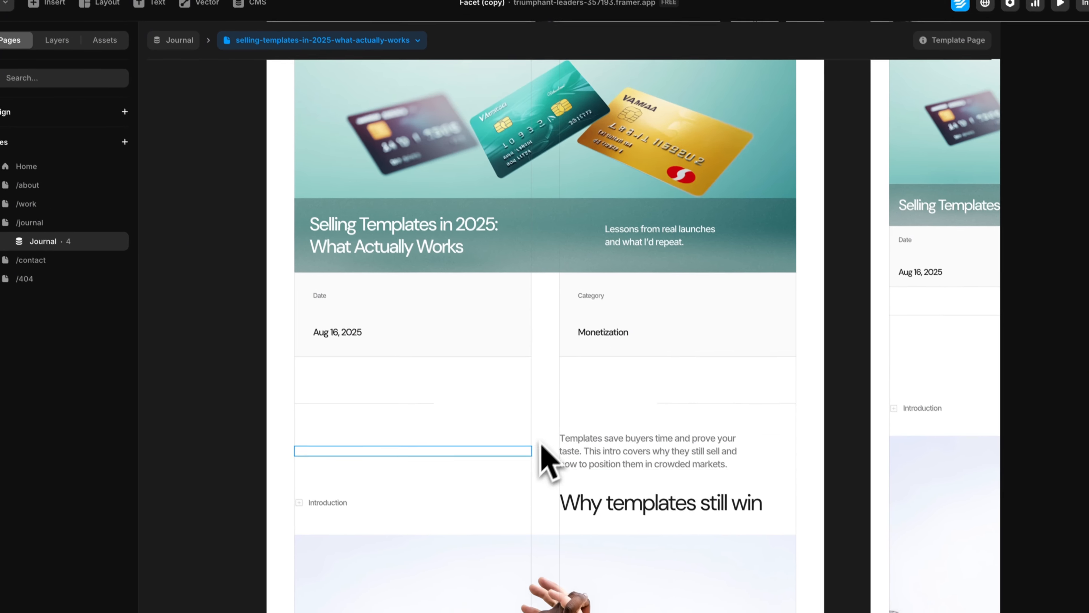
Step: Move the Journal Section 1 description row back below the heading row and check it on the case-studies-that-convert item
left_click(541, 451)
left_click_drag(541, 454, 544, 469)
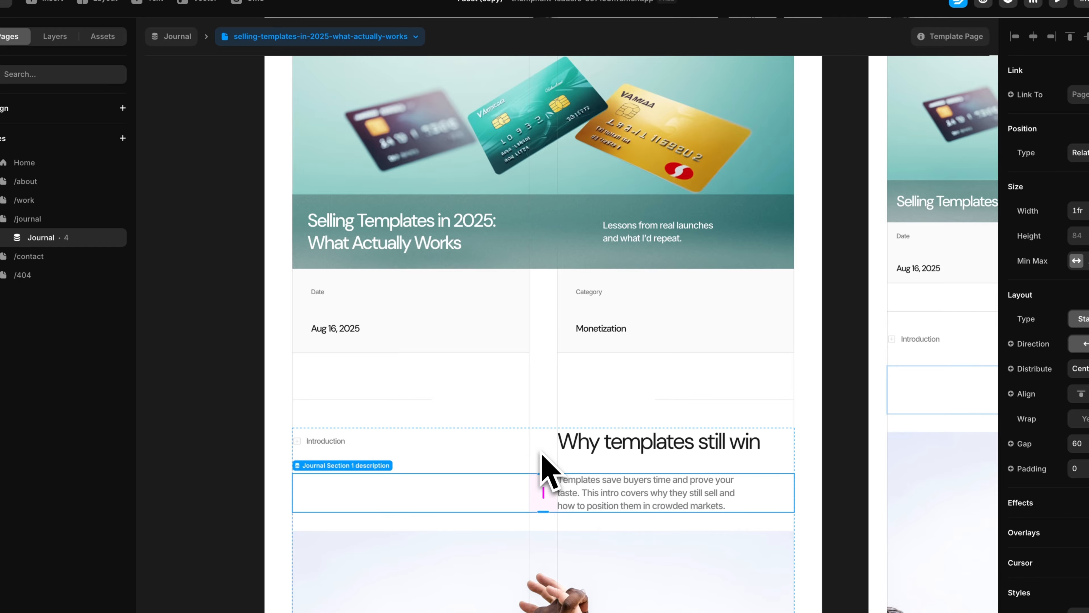
left_click(342, 37)
left_click(353, 123)
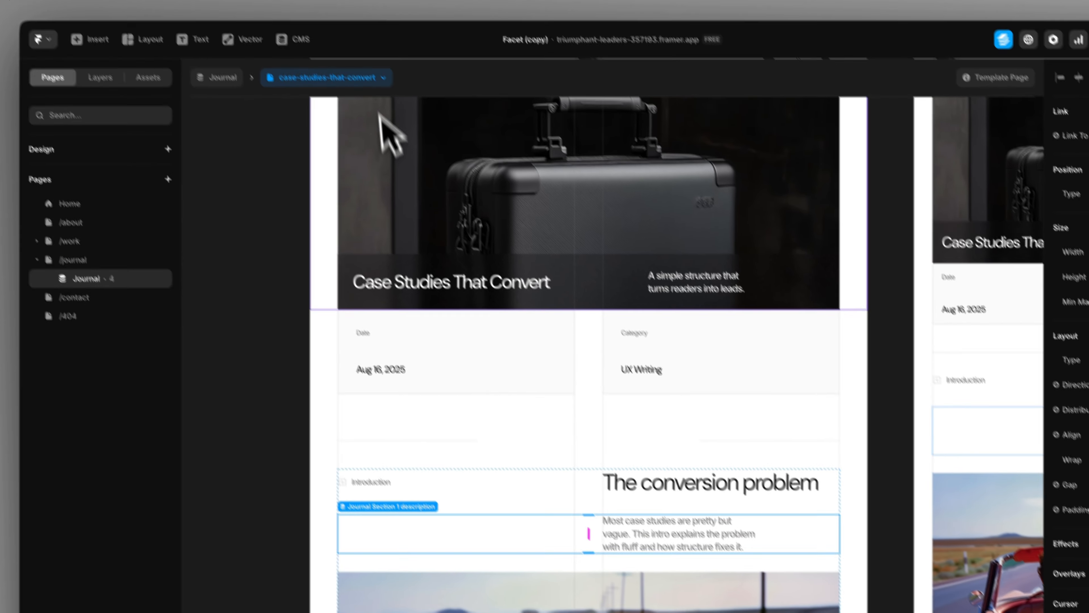
Step: Preview the detail page with the designing-a-fintech-app-flow-that-feels-instant item and look over its hero and introduction
left_click(367, 77)
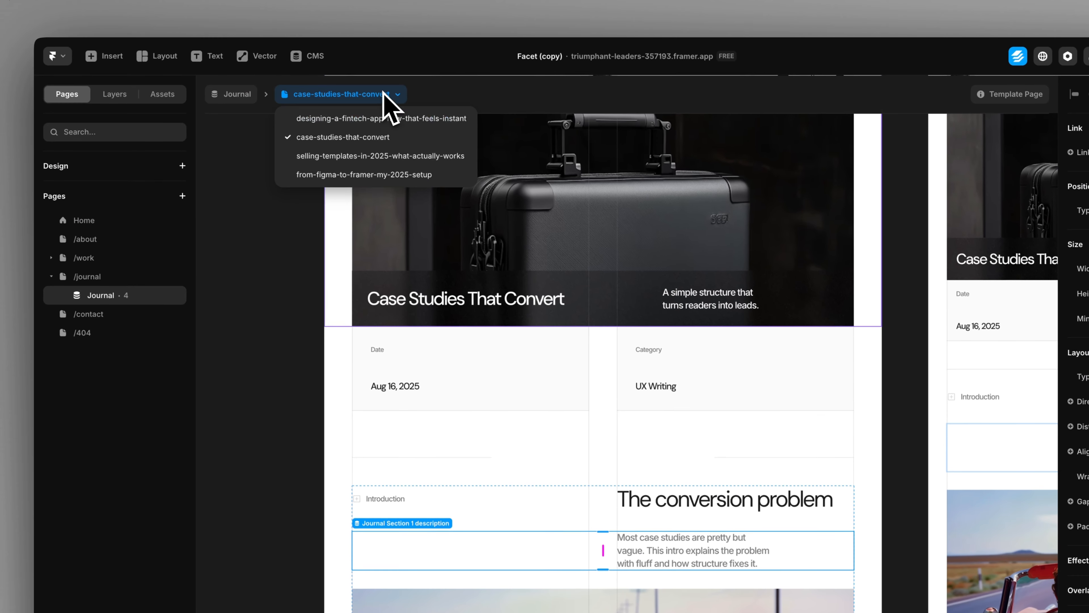
left_click(370, 99)
scroll(352, 315, "up", 5)
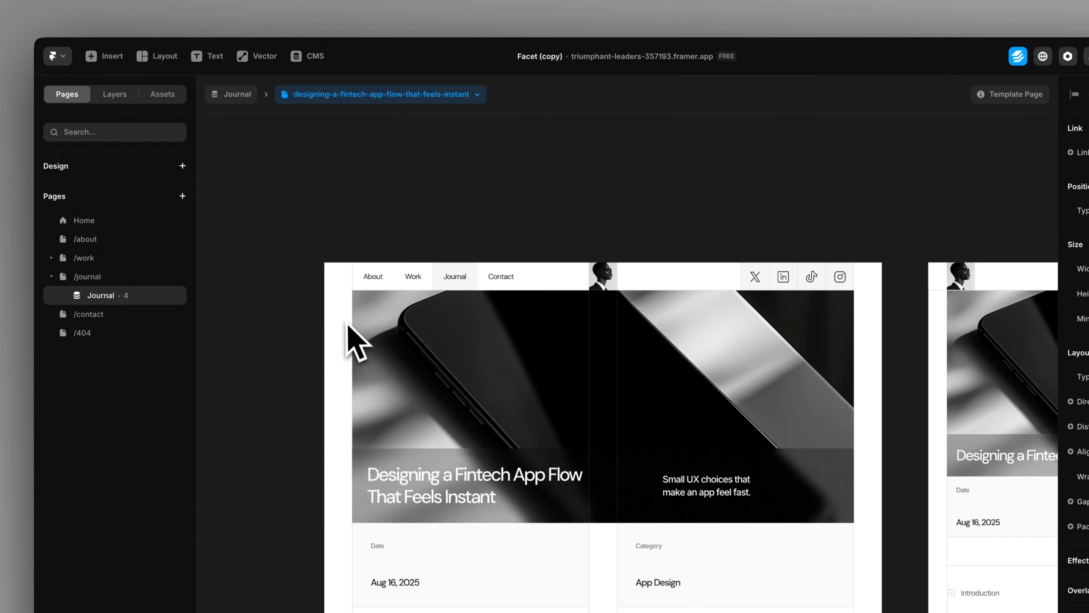
scroll(310, 327, "down", 2)
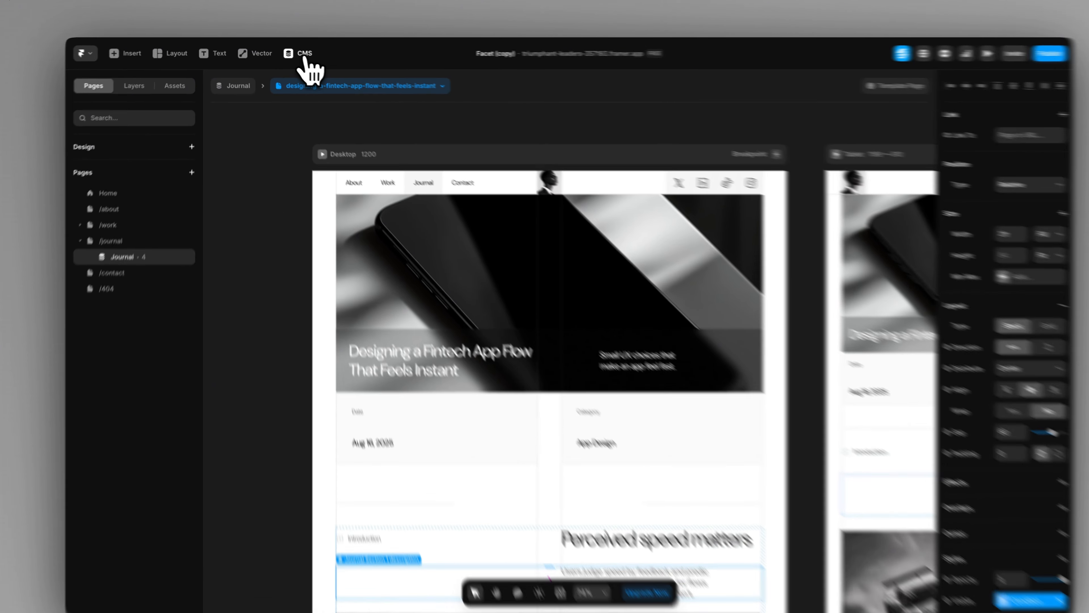
Step: Open the Journal collection in the CMS and examine the blank blog info and section fields of a new item
left_click(296, 52)
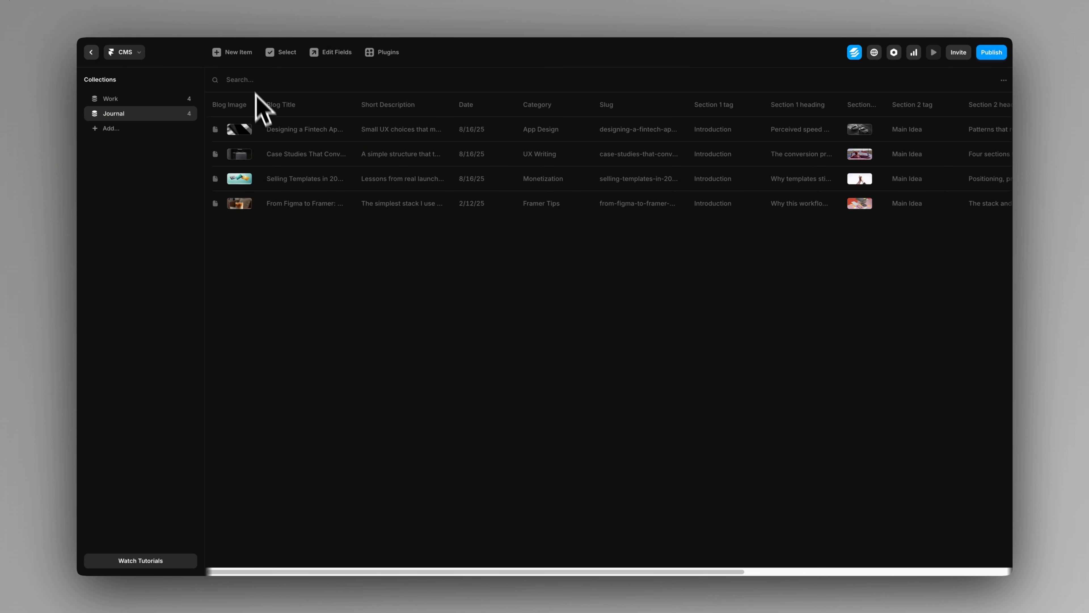
left_click(238, 53)
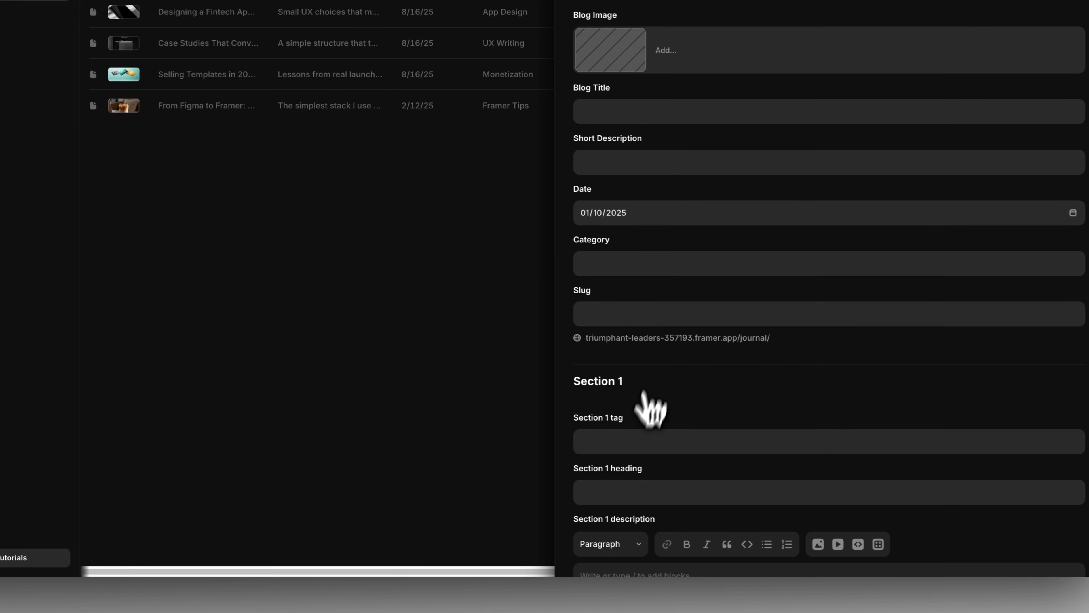
scroll(639, 442, "down", 10)
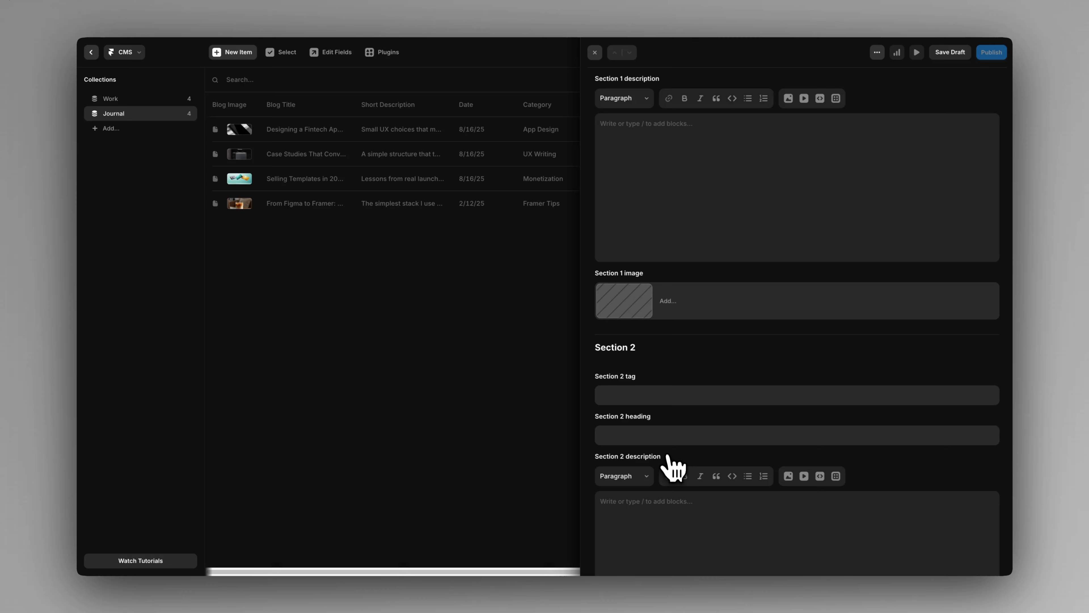
scroll(673, 468, "up", 10)
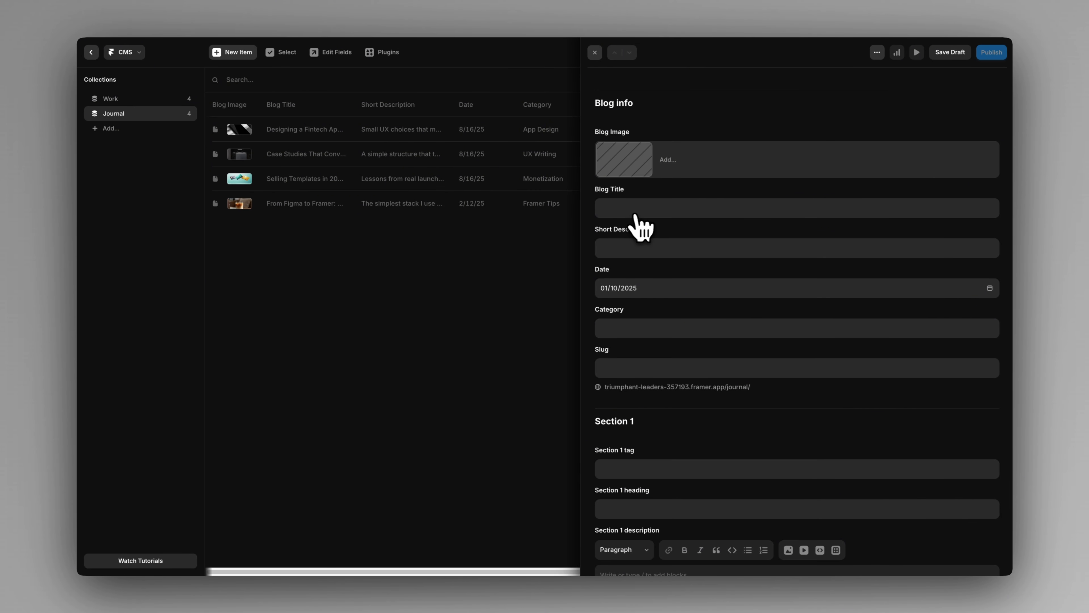
scroll(636, 330, "down", 3)
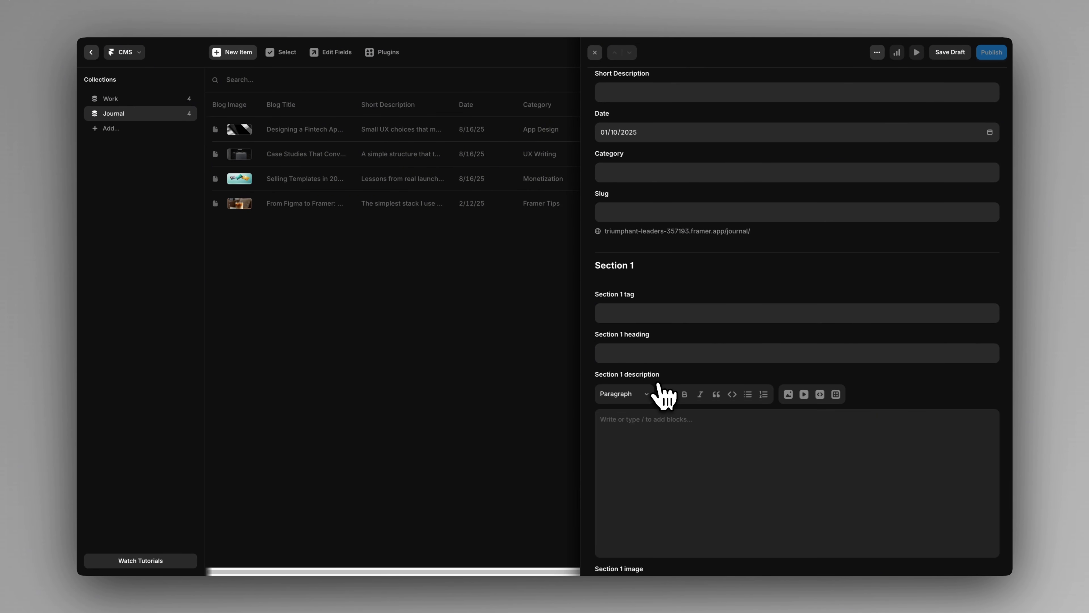
Step: Try to save the empty journal item as a draft, and discard the item
left_click(949, 53)
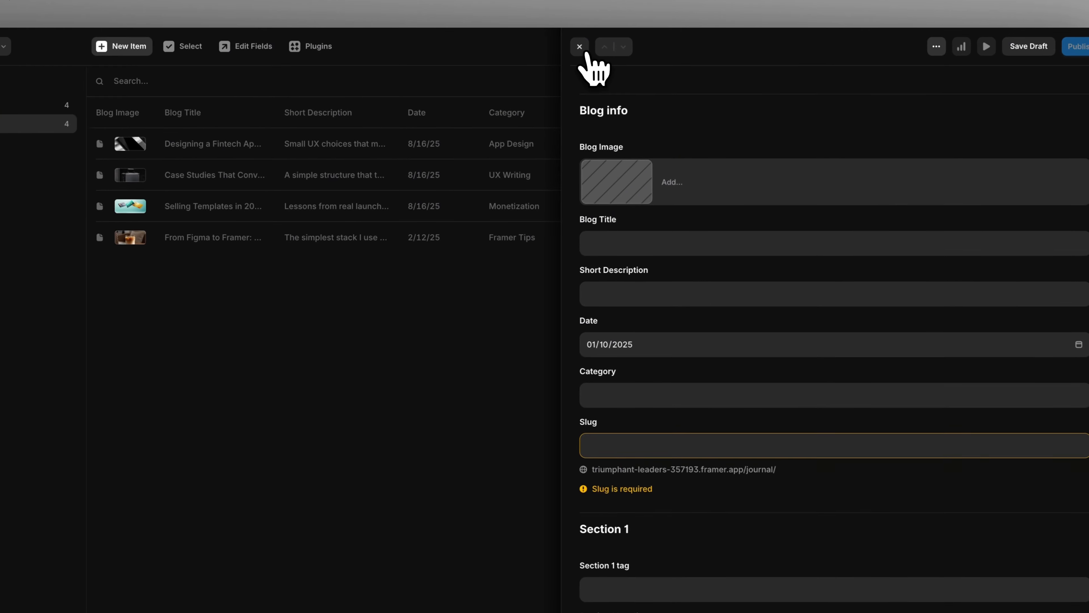
left_click(579, 47)
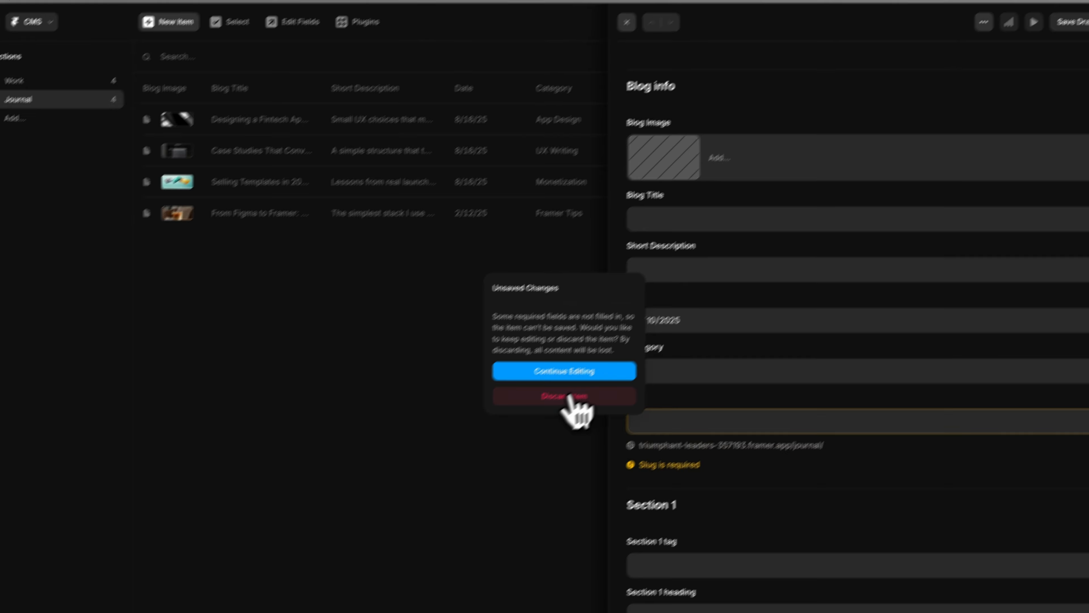
left_click(530, 422)
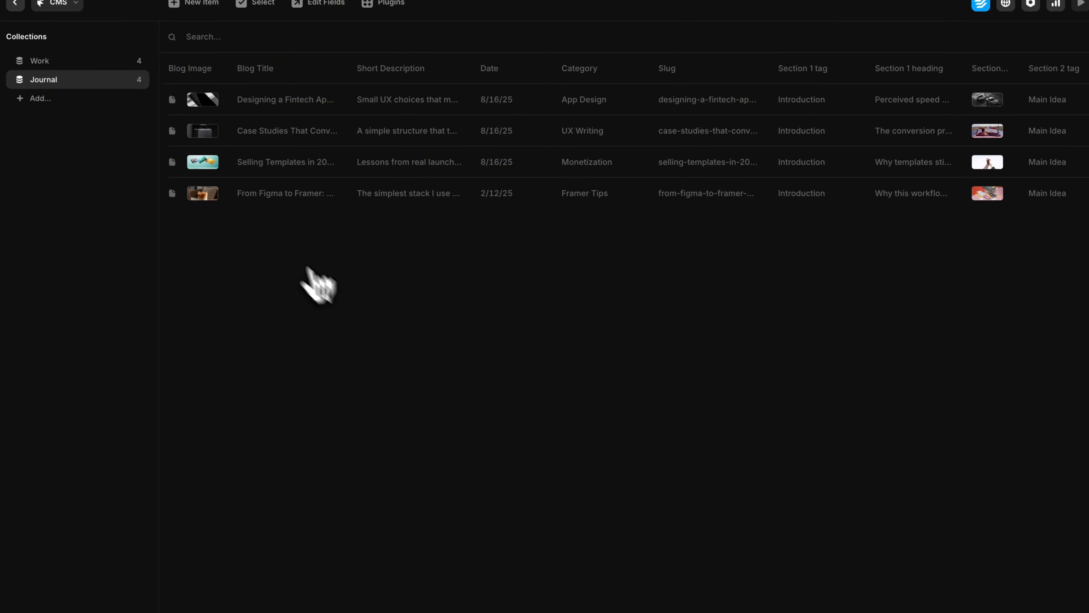
Step: Duplicate the "From Figma to Framer: My 2025 Setup" journal item and save the copy as a draft
left_click(296, 201)
right_click(296, 217)
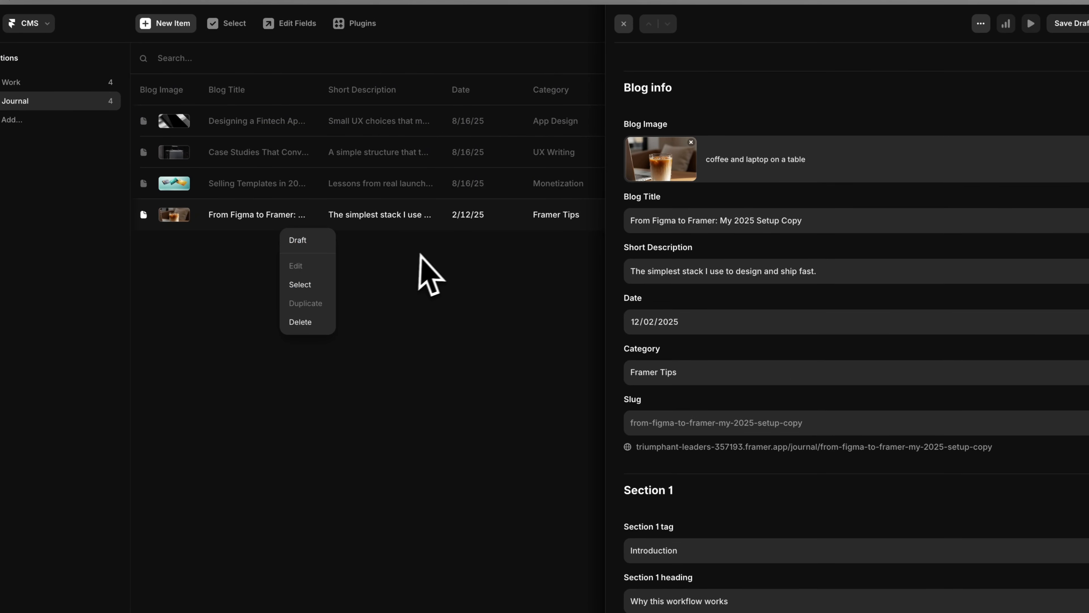
left_click(431, 271)
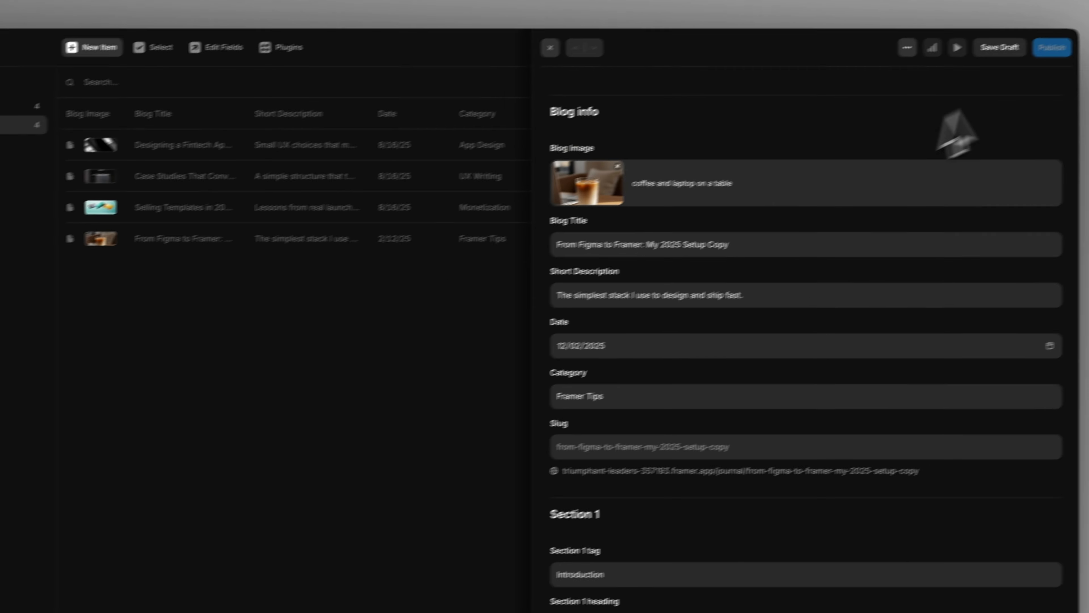
left_click(984, 60)
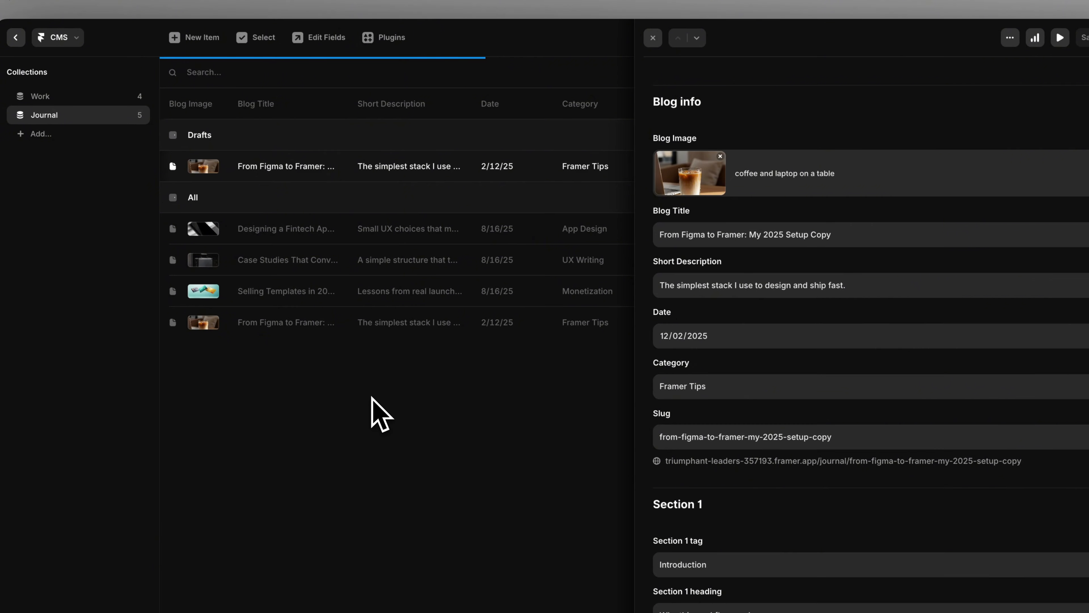
left_click(372, 397)
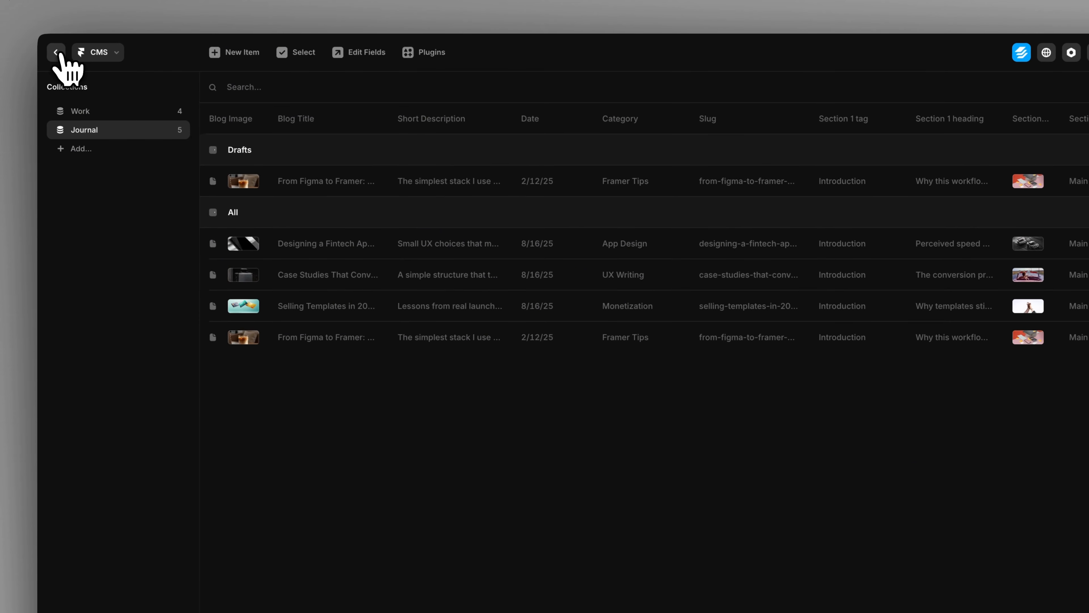
Step: Return from the CMS to the detail page and check its preview item list for the duplicated journal item
left_click(56, 51)
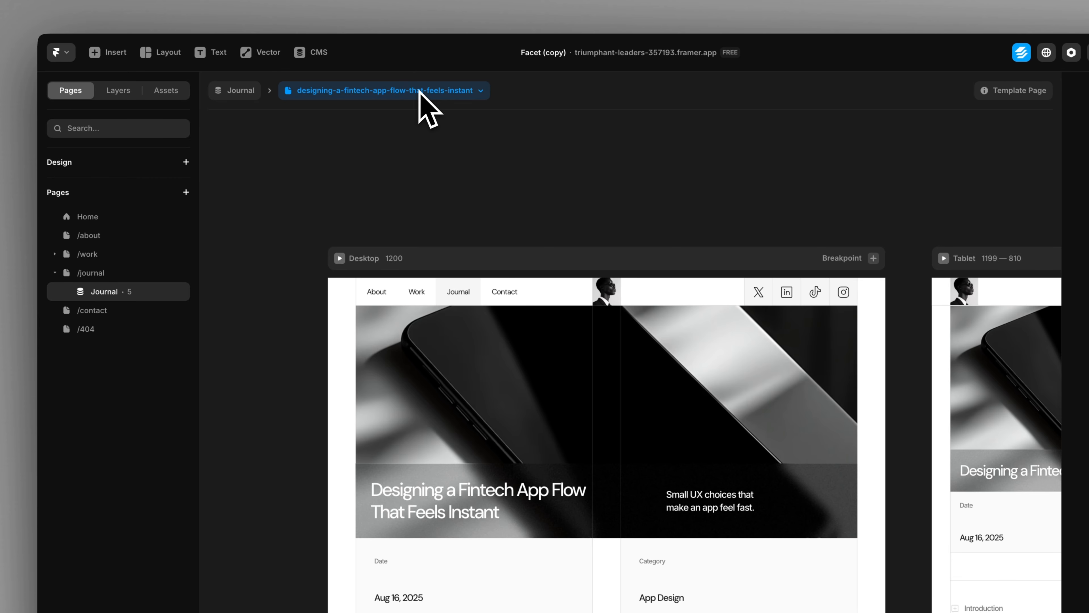
left_click(418, 91)
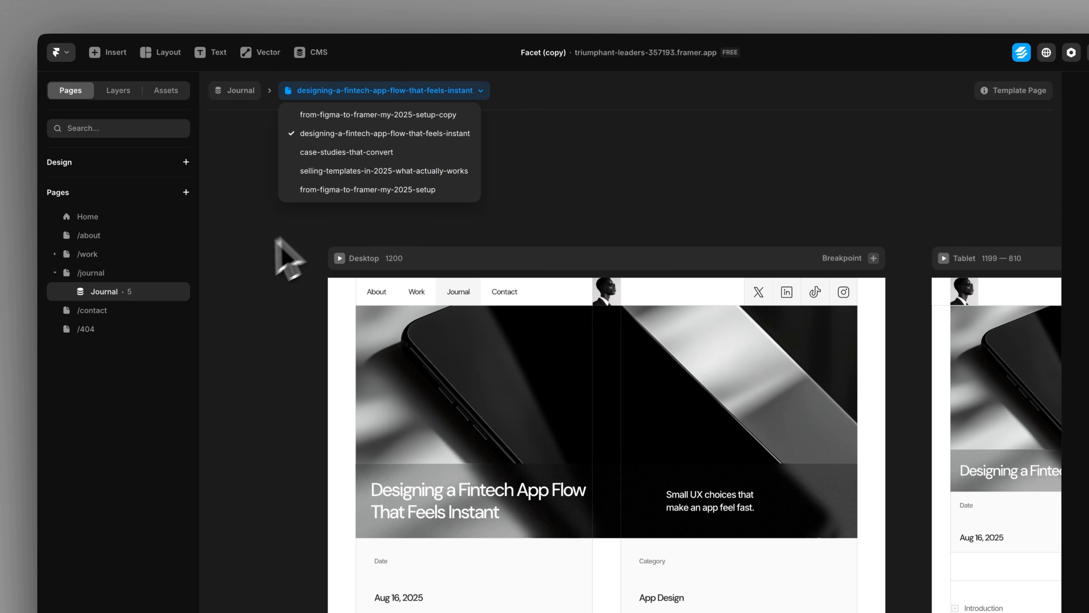
left_click(112, 275)
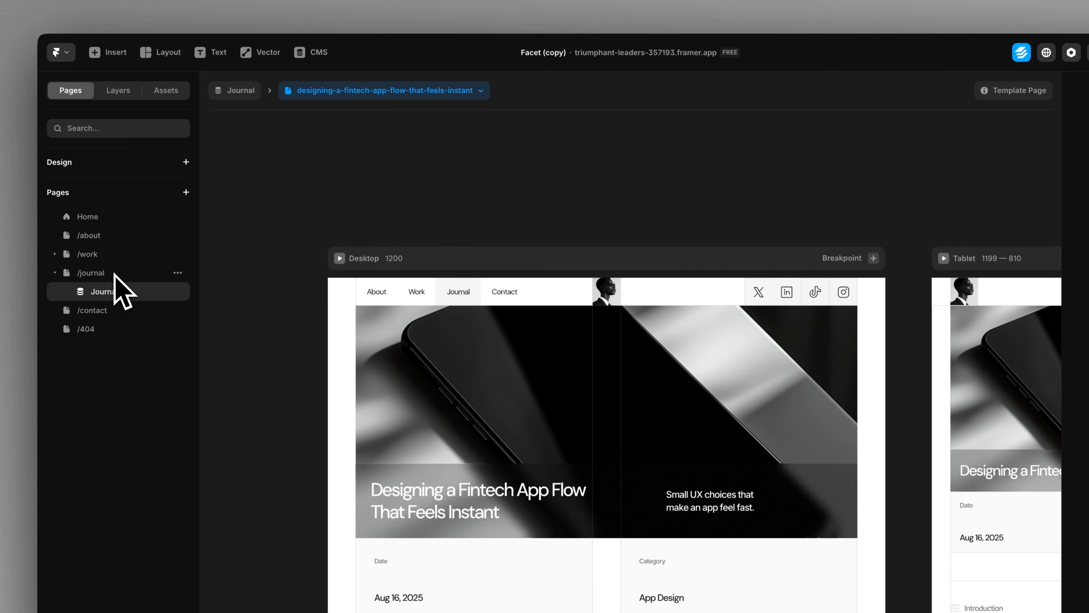
Step: Open the /journal page, look over the cards in its Journal List grid, and go back to the CMS
left_click(115, 275)
scroll(284, 275, "down", 10)
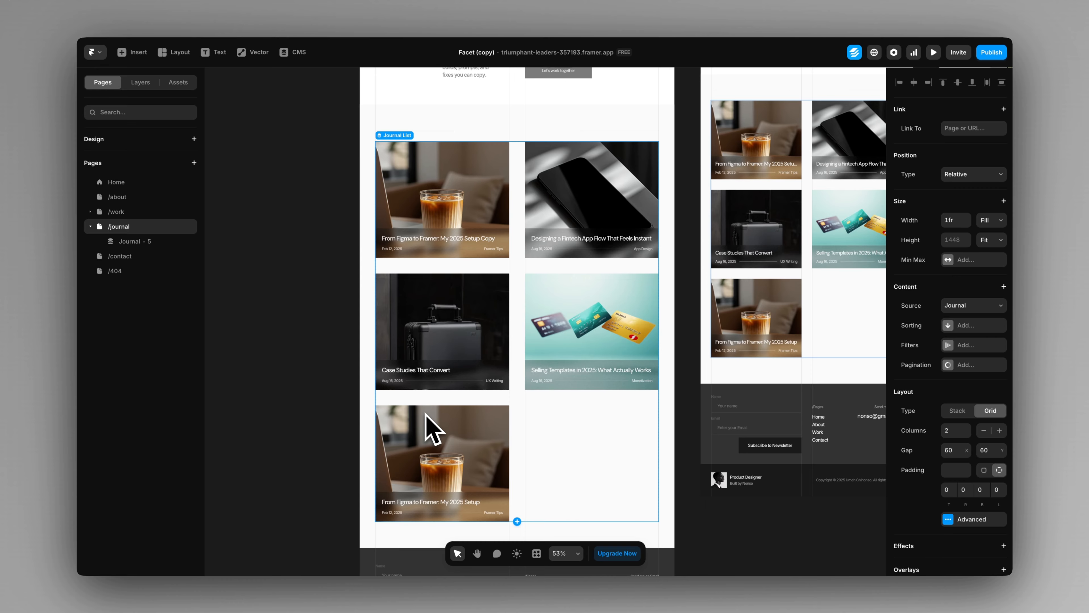
scroll(433, 429, "up", 3)
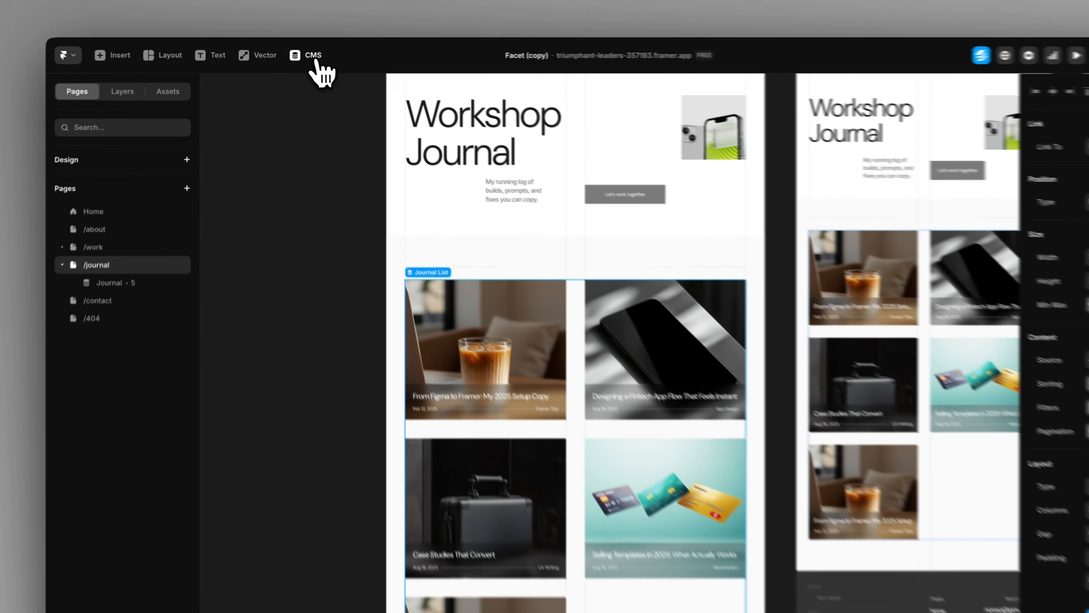
left_click(298, 52)
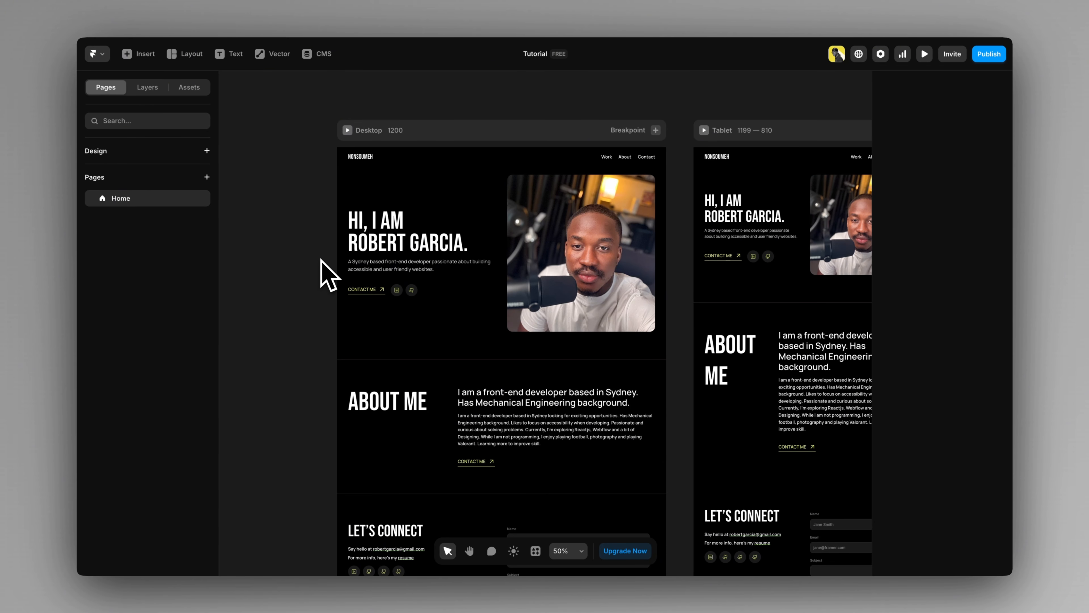
Step: Look over the Tutorial project's Home page from the hero through the About Me and Let's Connect sections
scroll(328, 275, "down", 2)
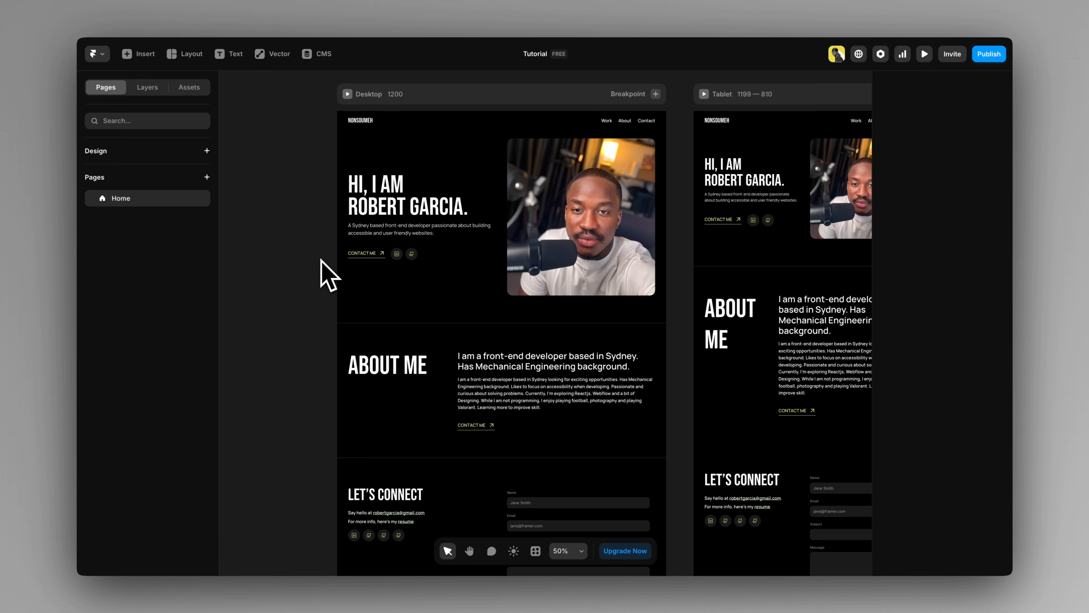
scroll(329, 271, "down", 10)
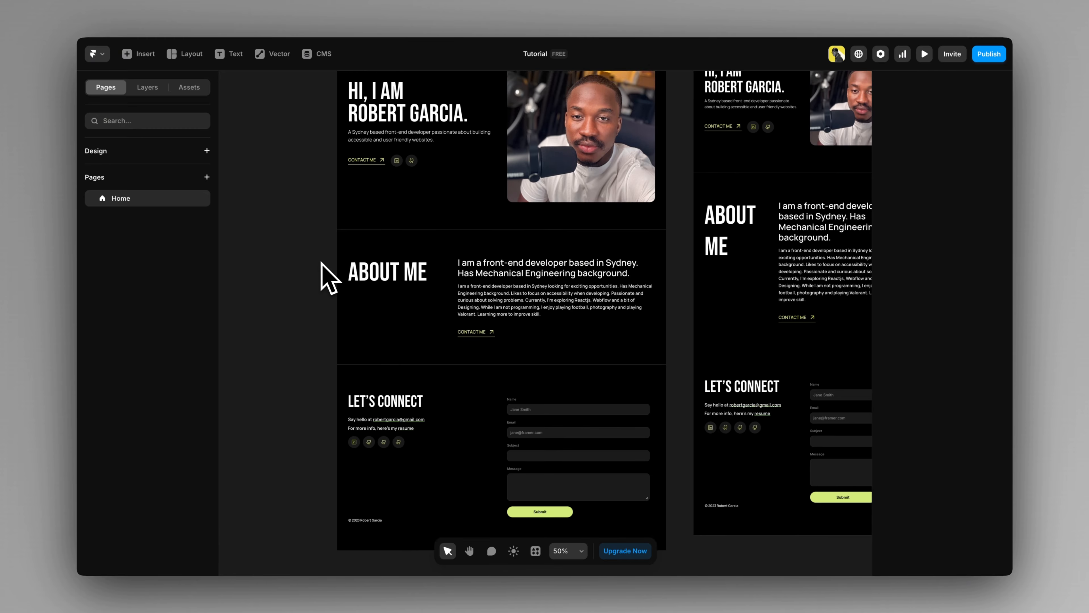
scroll(435, 262, "up", 9)
scroll(435, 262, "up", 5)
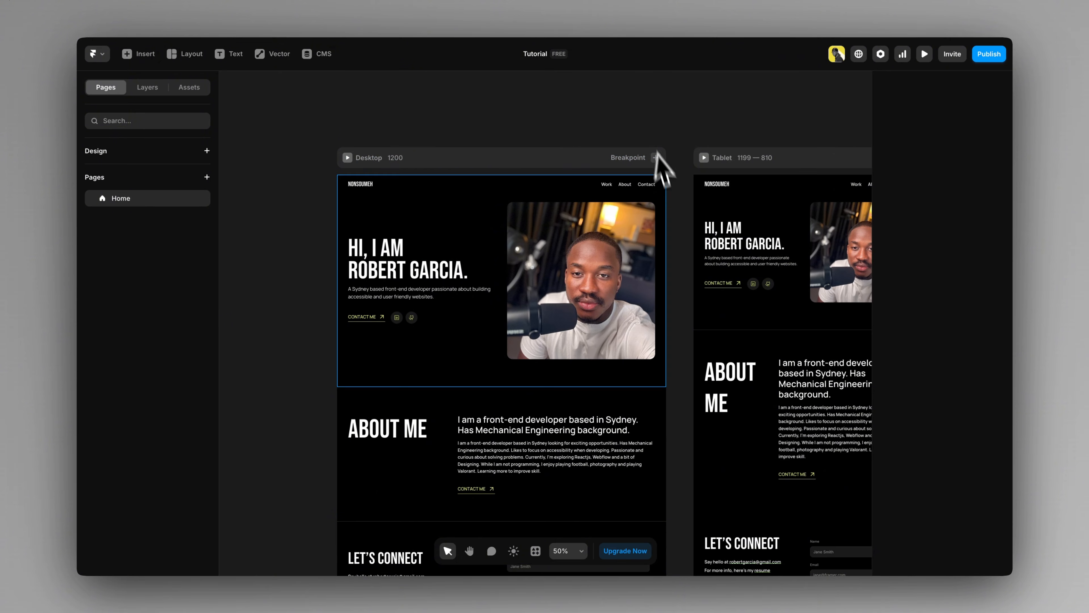
scroll(705, 256, "down", 8)
scroll(695, 244, "up", 3)
scroll(694, 245, "up", 2)
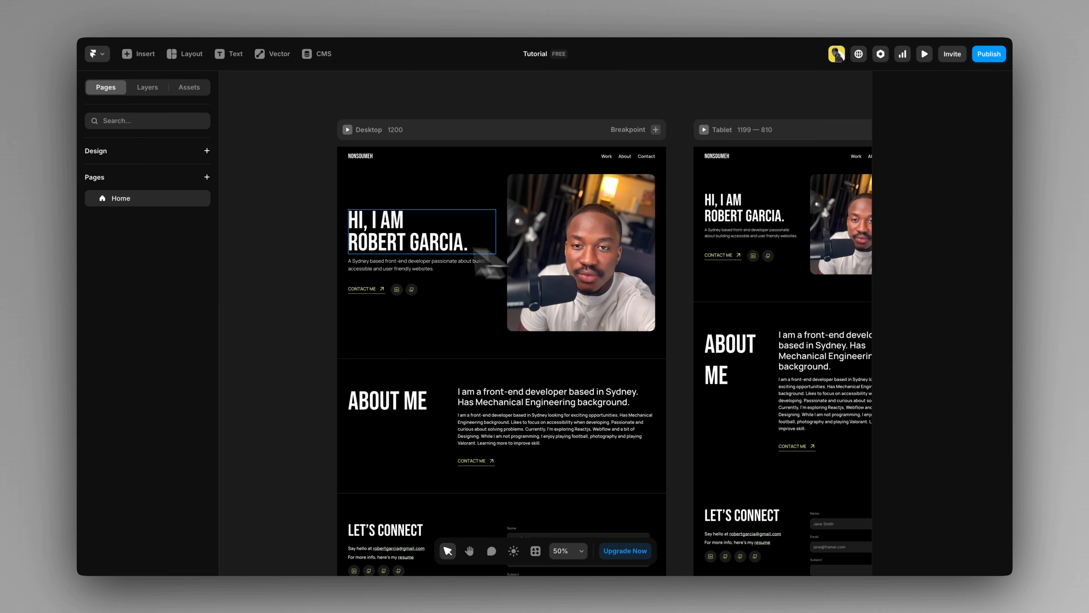
Step: Inspect the hero, About Me and Let's Connect sections on the Home page's Desktop breakpoint
left_click(358, 177)
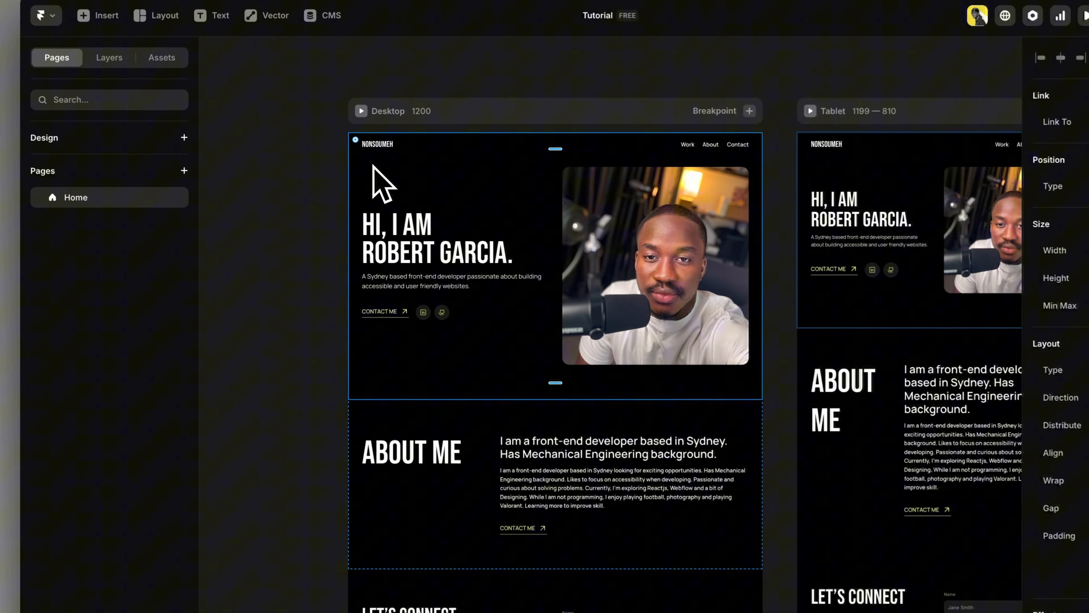
scroll(377, 240, "down", 3)
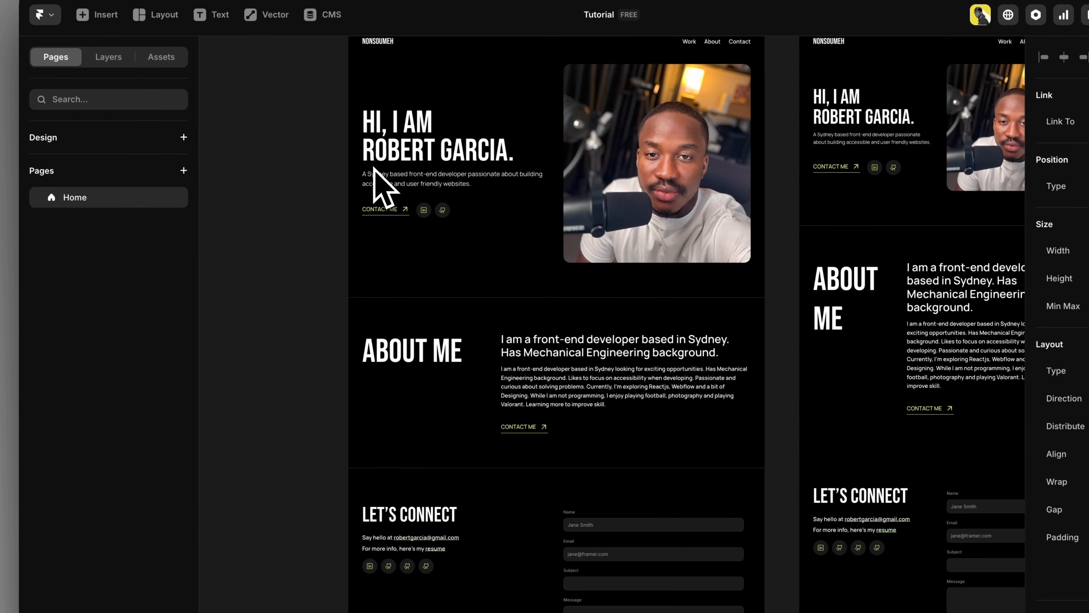
left_click(388, 339)
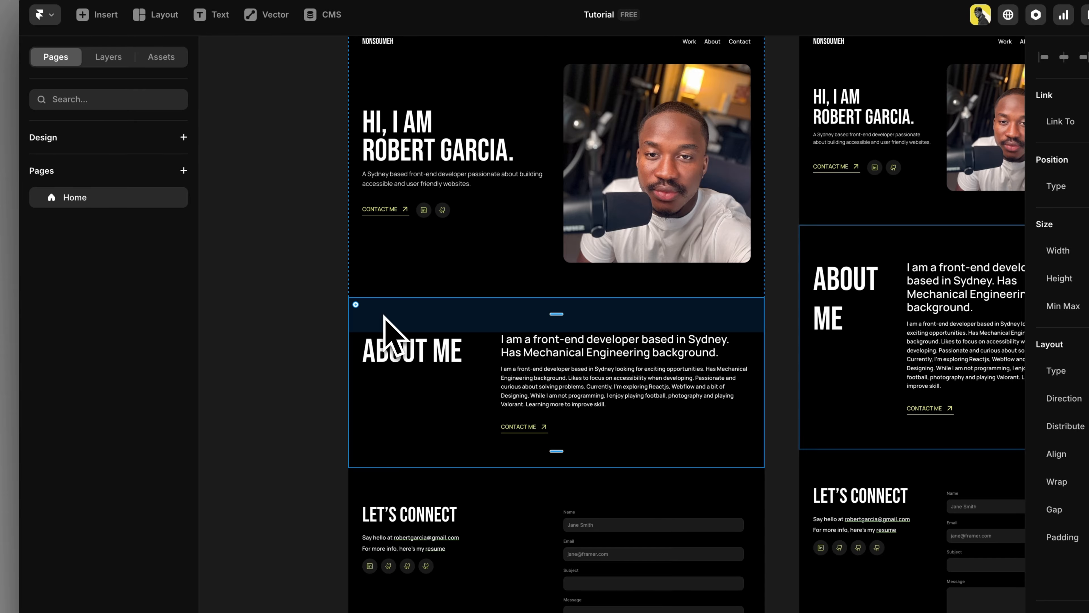
scroll(388, 343, "down", 3)
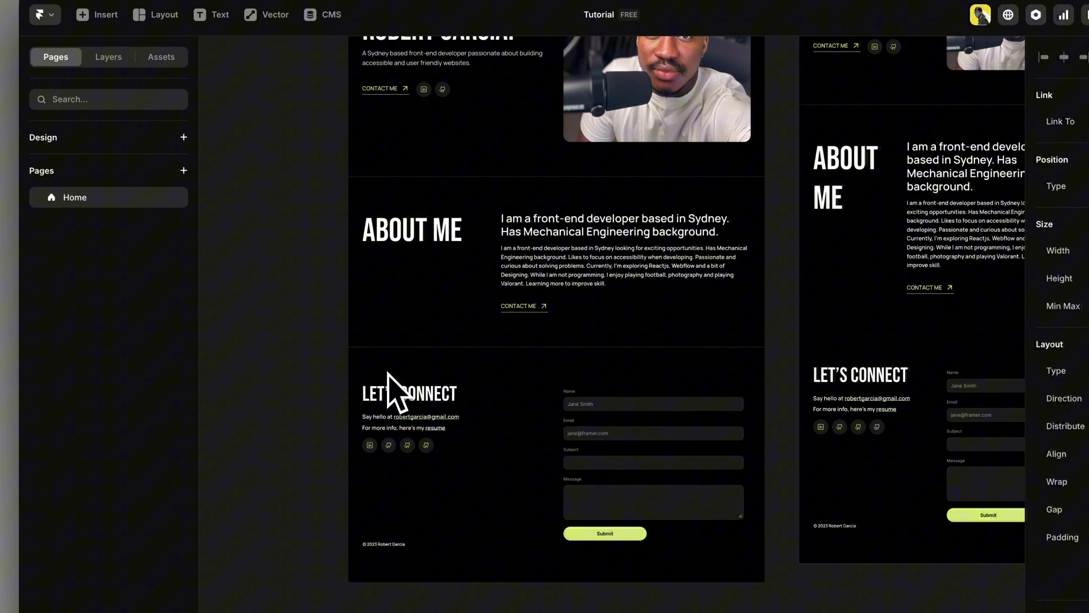
left_click(420, 373)
scroll(328, 328, "up", 5)
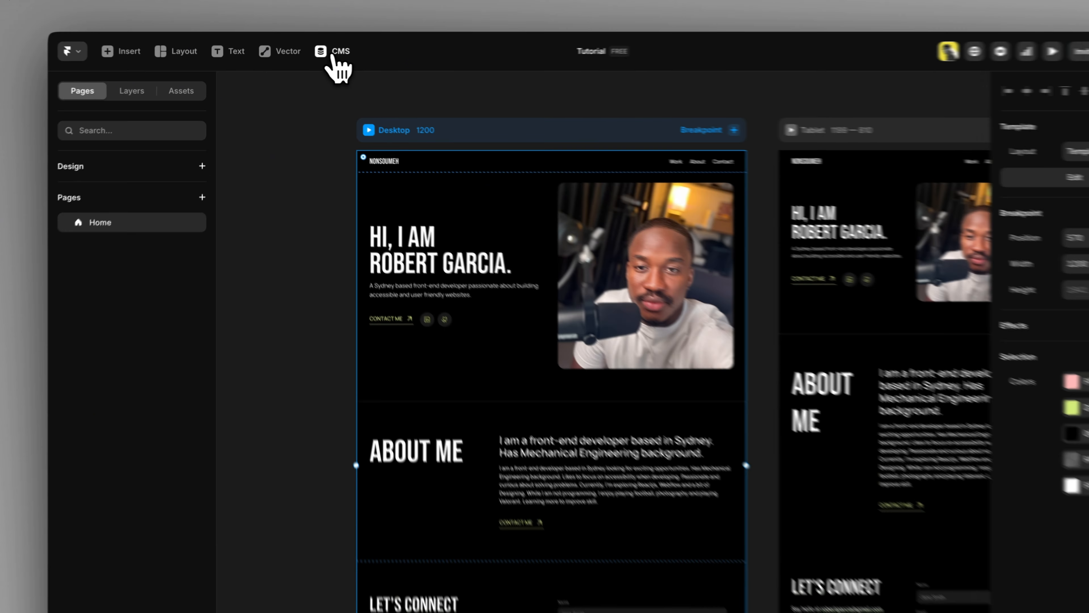
Step: Open the Tutorial project's CMS and create a new collection named PROJECTS
left_click(317, 56)
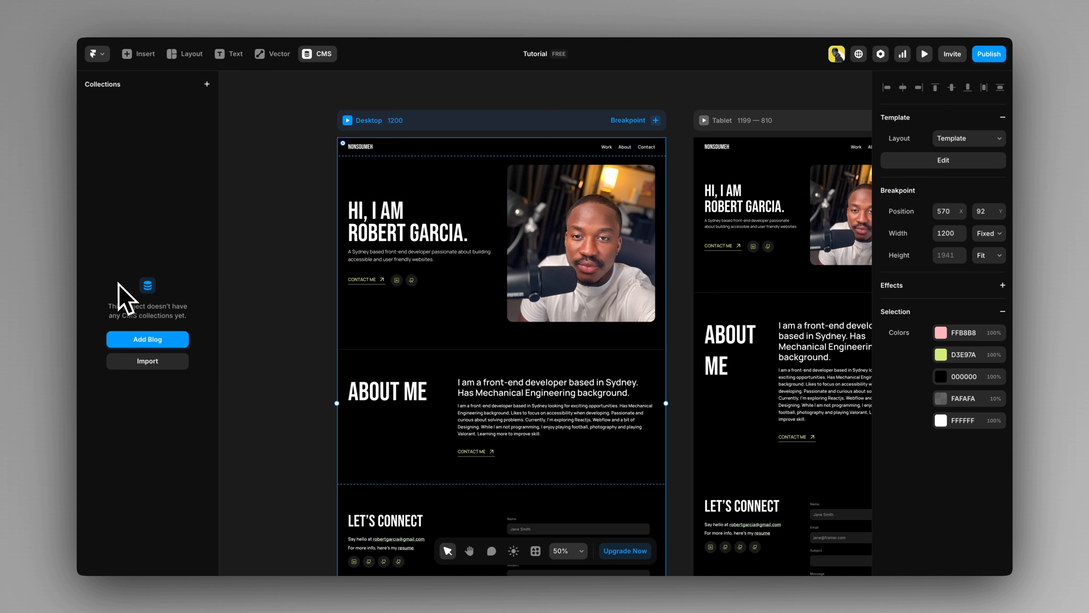
left_click(138, 339)
left_click(206, 84)
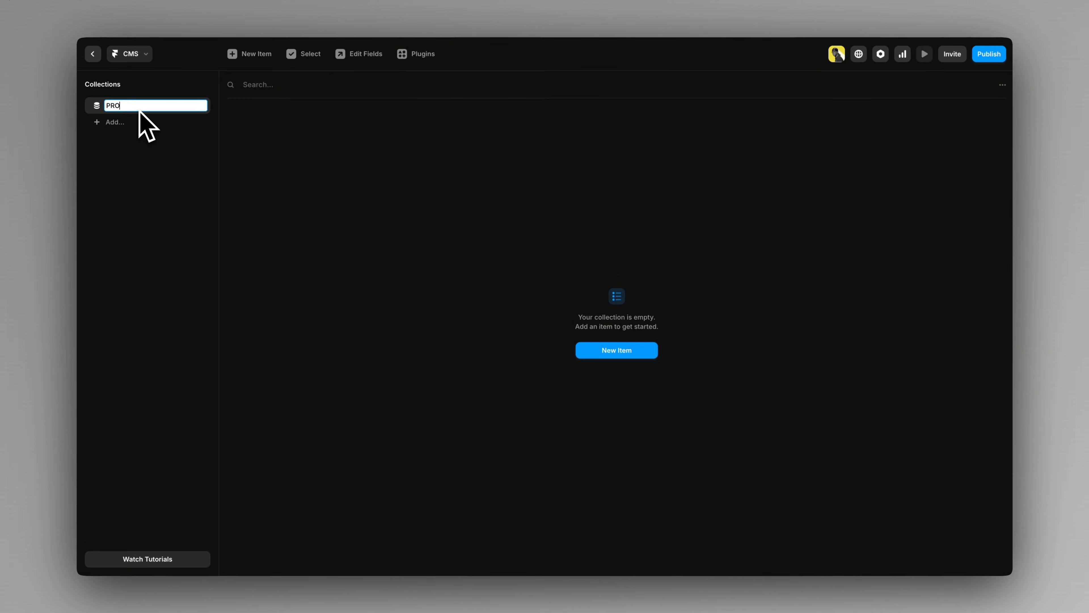
type("PROJECTS")
key("Return")
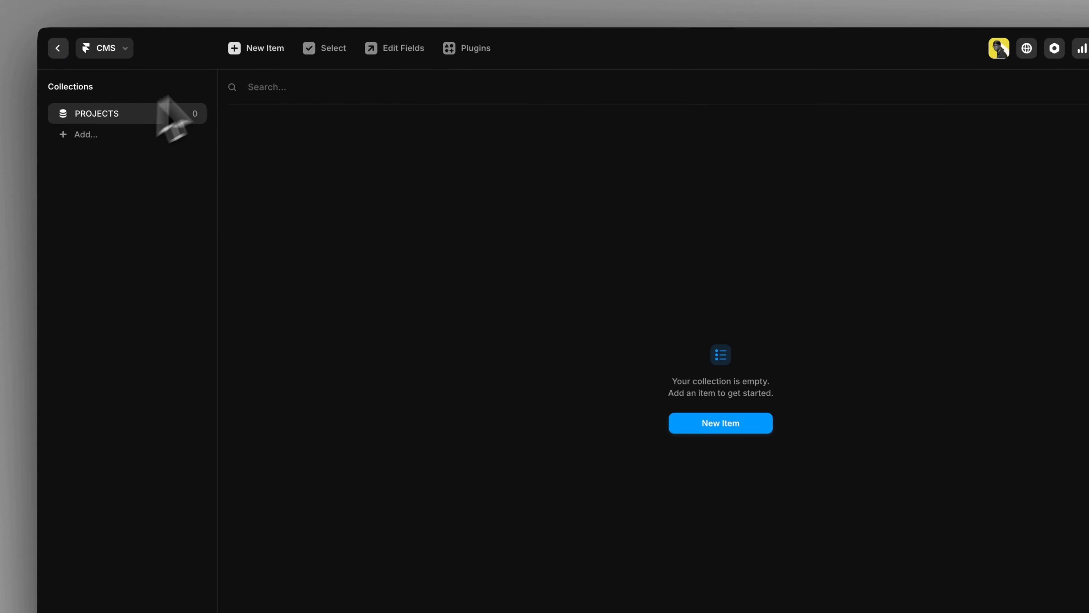
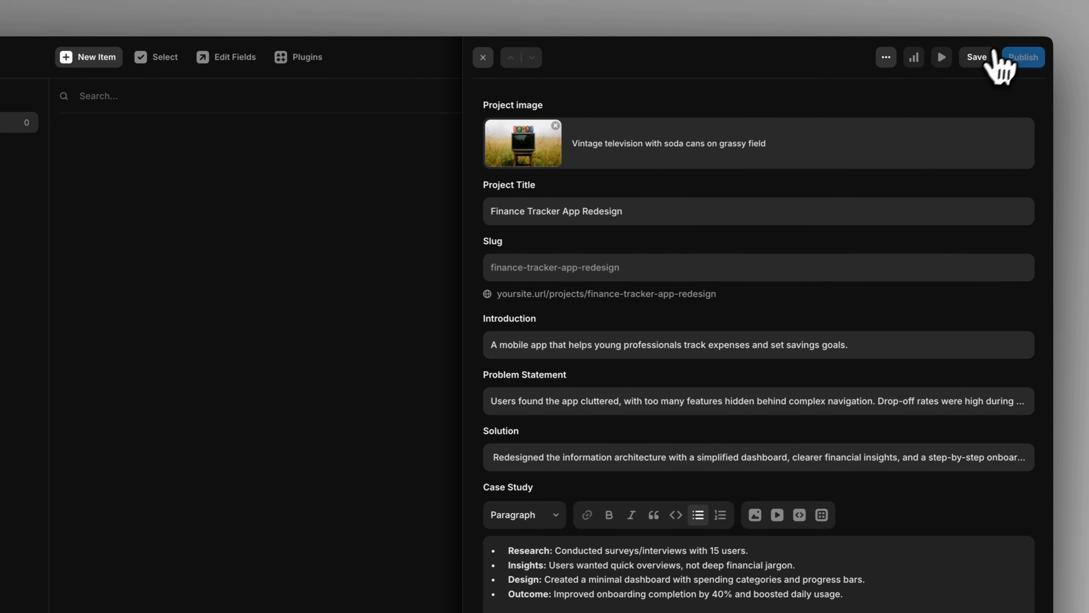
Step: Save and close the Finance Tracker App Redesign item, and find the E-commerce Website project in the notes document
left_click(1017, 25)
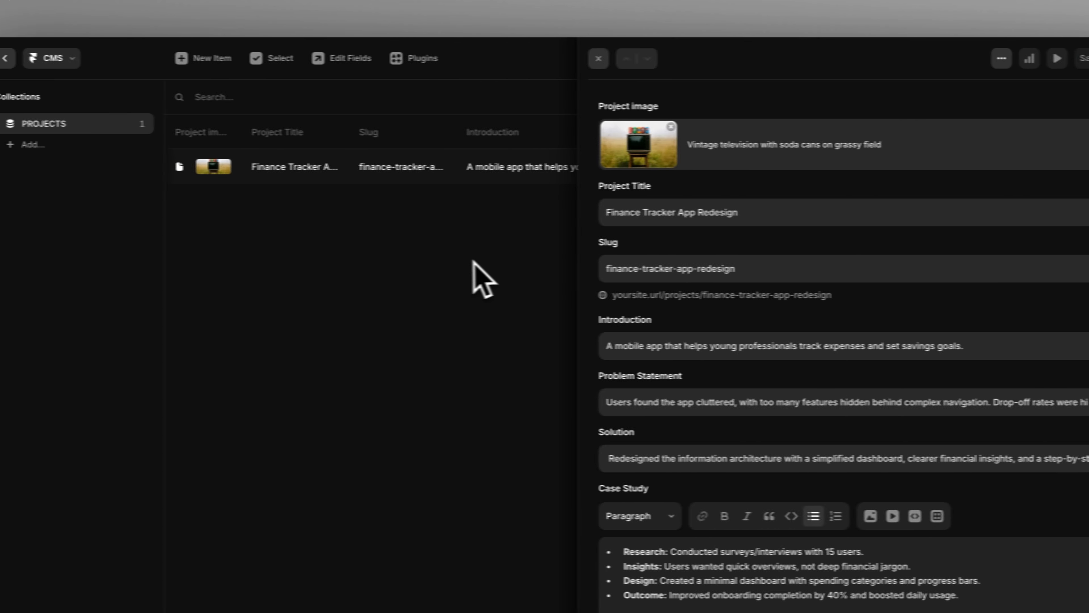
key("Escape")
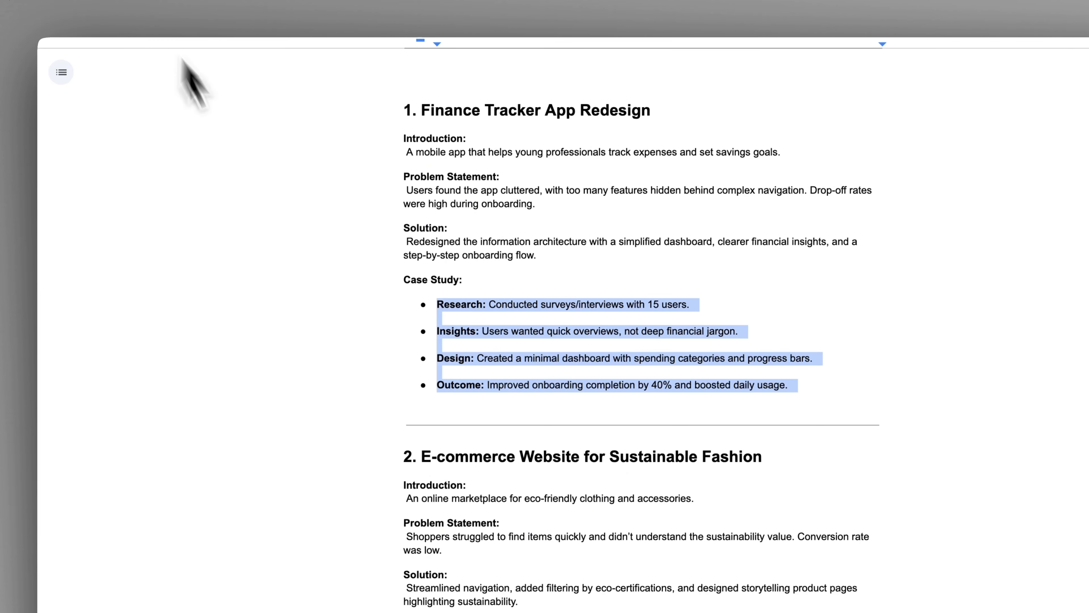
scroll(304, 360, "down", 5)
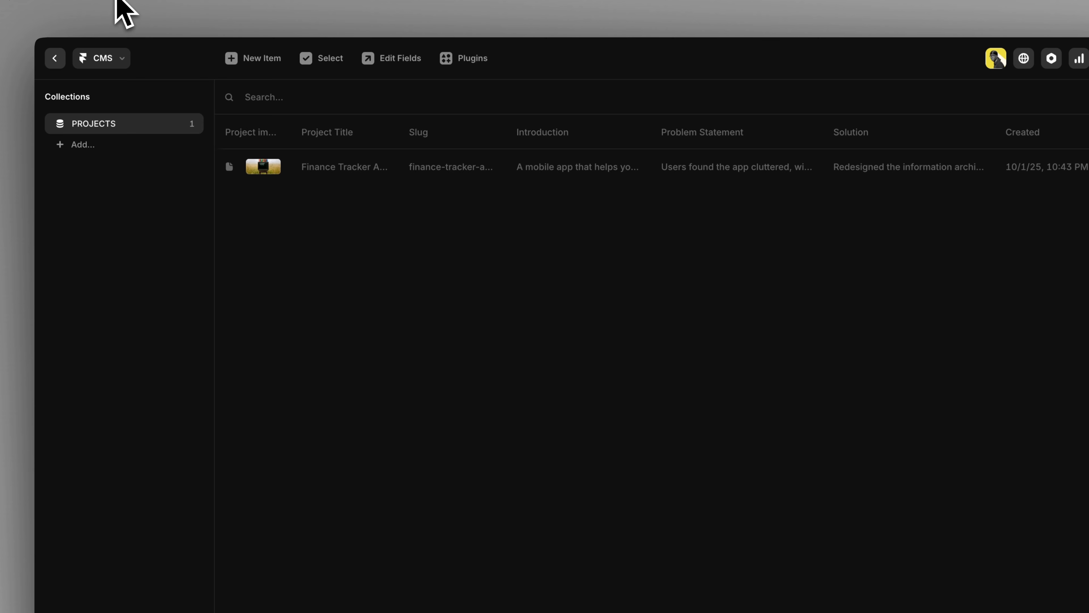
Step: Start a new PROJECTS item and set its project image to the Unsplash photo of a tall cactus in a white planter
left_click(252, 64)
scroll(830, 359, "down", 2)
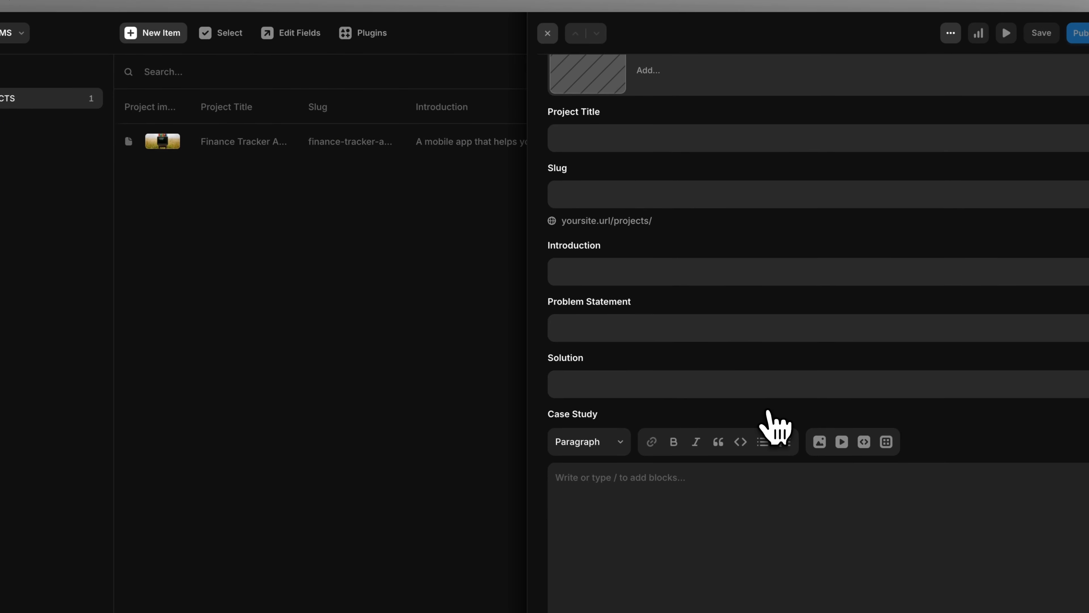
scroll(776, 429, "up", 2)
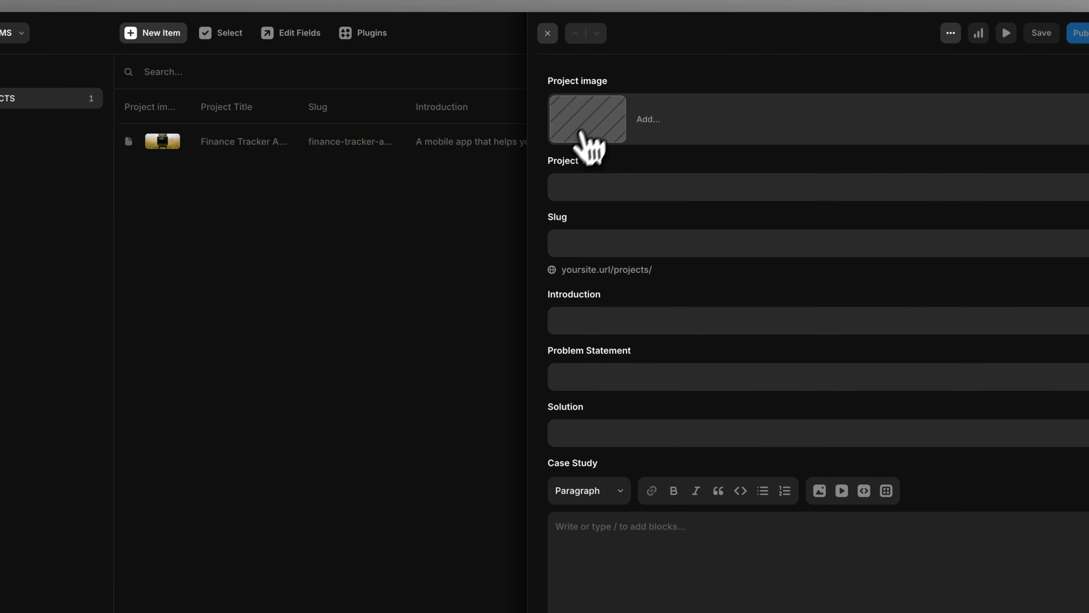
left_click(598, 124)
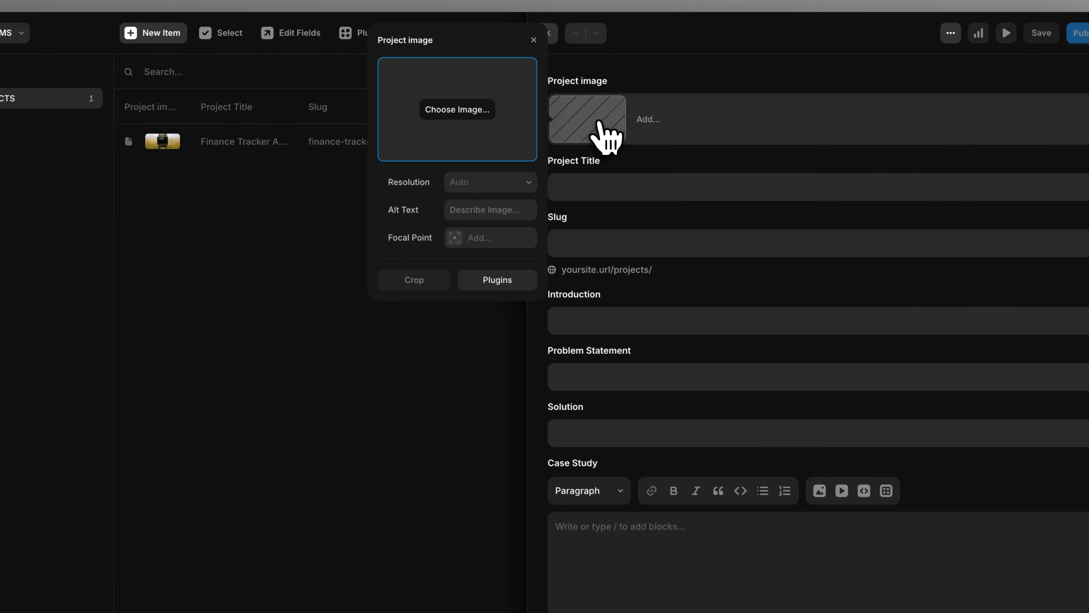
left_click(498, 281)
left_click(414, 119)
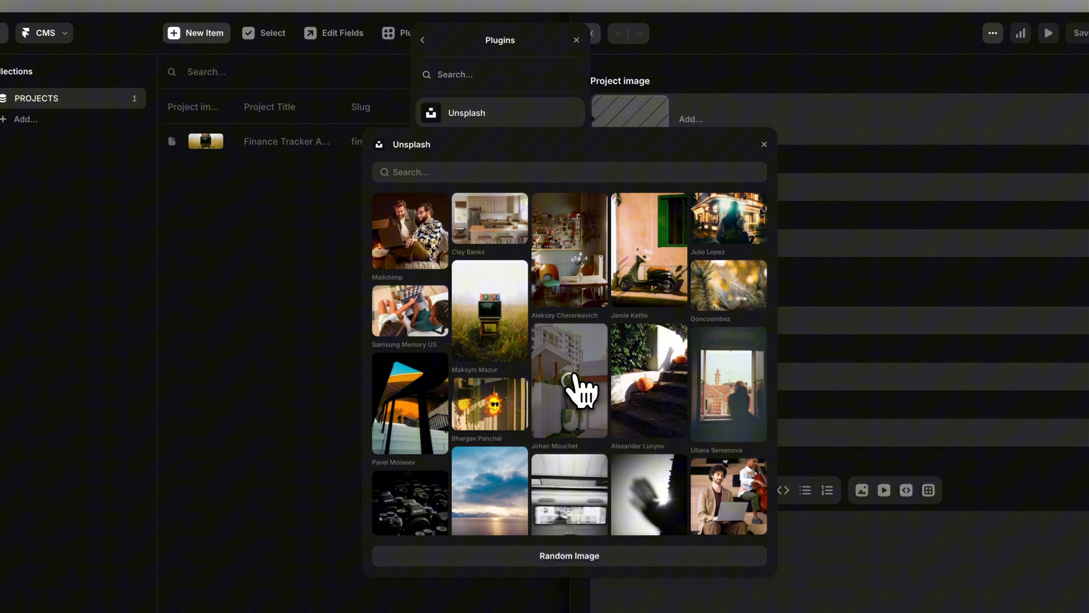
left_click(551, 341)
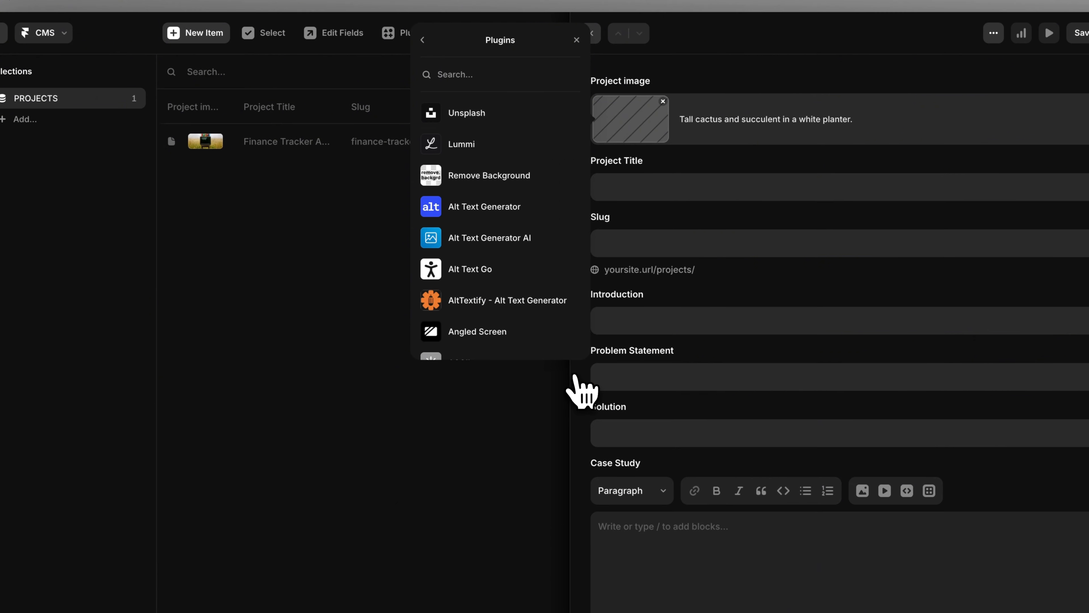
left_click(653, 164)
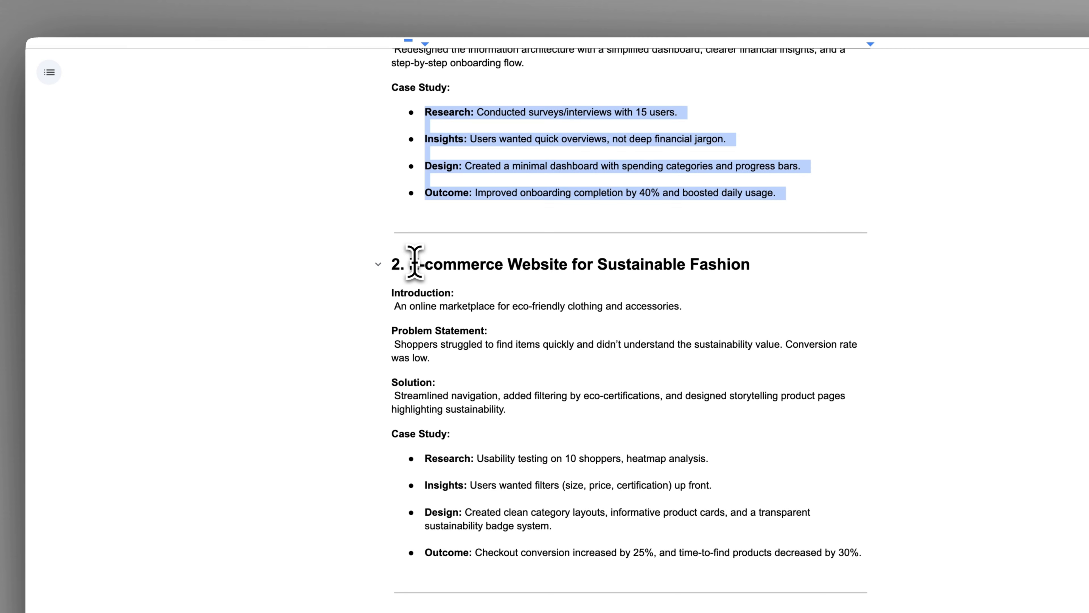
Step: Copy the title "E-commerce Website for Sustainable Fashion" from the notes document into the item's Project Title
left_click_drag(411, 263, 767, 253)
key("super+c")
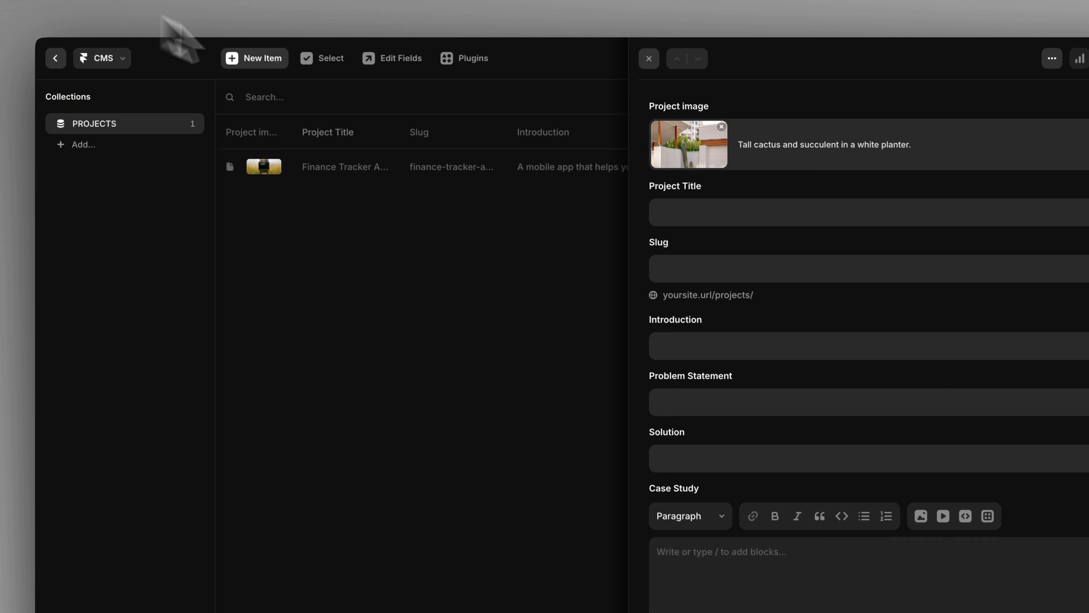
left_click(599, 206)
key("super+v")
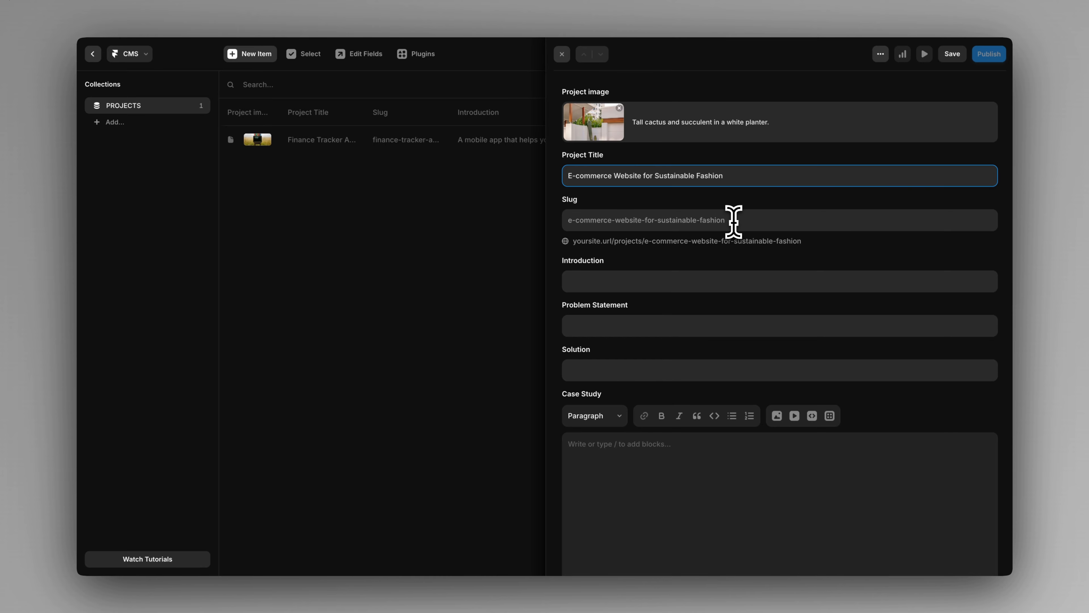
Step: Fill the item's Introduction with "An online marketplace for eco-friendly clothing and accessories." copied from the notes document
scroll(733, 221, "down", 1)
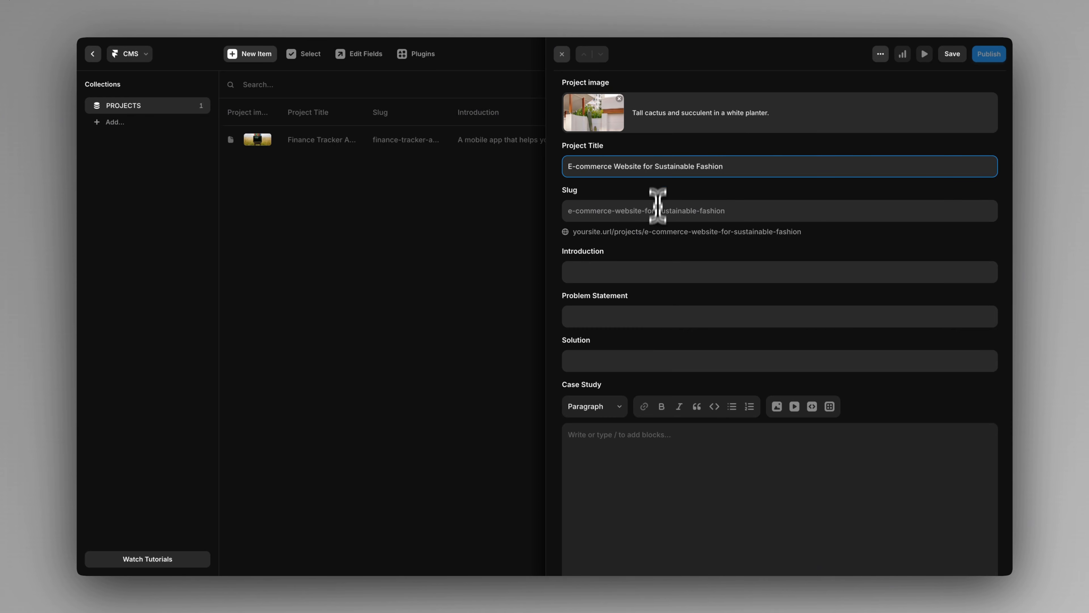
scroll(658, 206, "down", 2)
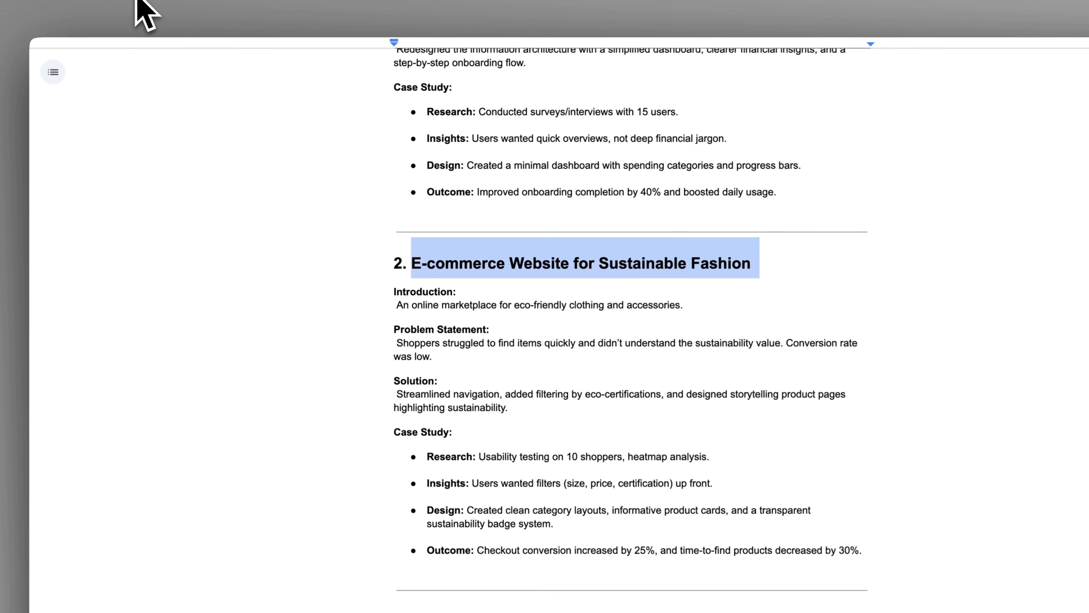
left_click(353, 331)
left_click_drag(395, 307, 686, 308)
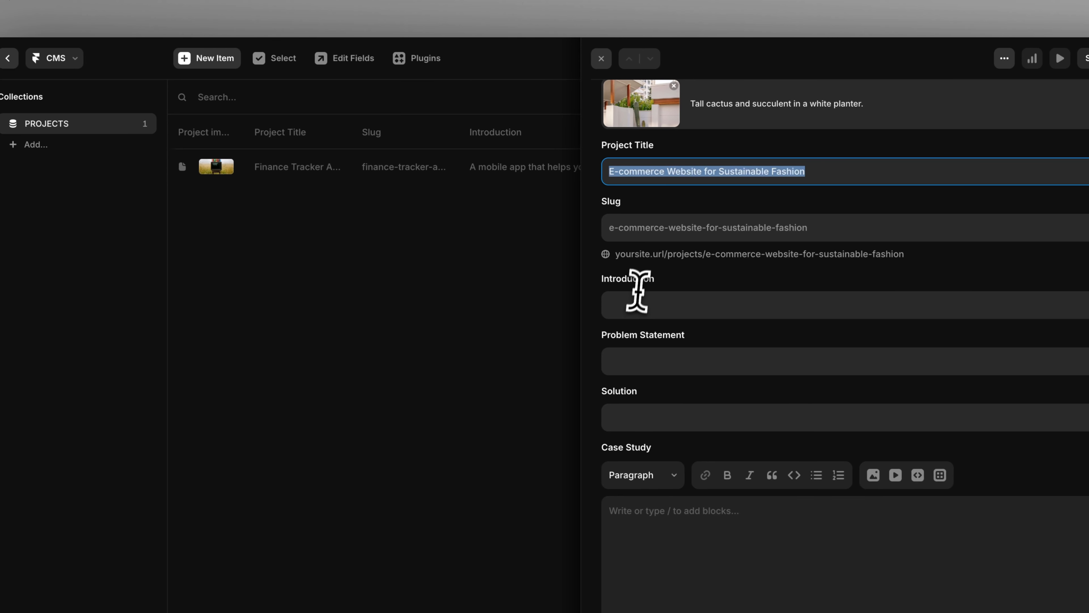
left_click(636, 300)
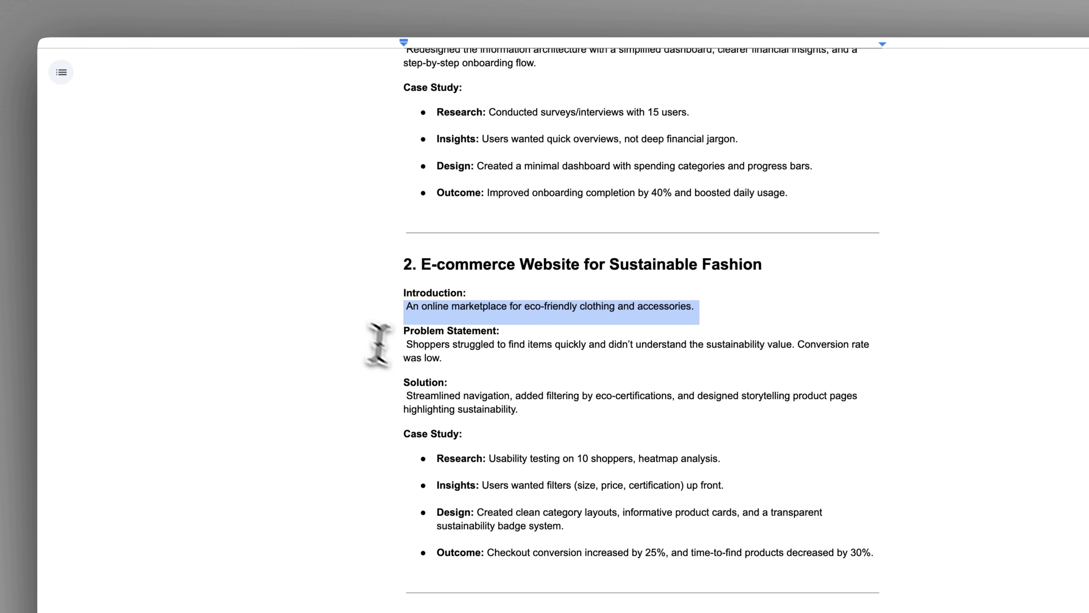
Step: Copy the notes document's second Problem Statement, starting "Shoppers struggled to find items quickly", into the item's Problem Statement
left_click_drag(406, 344, 453, 358)
key("ctrl+c")
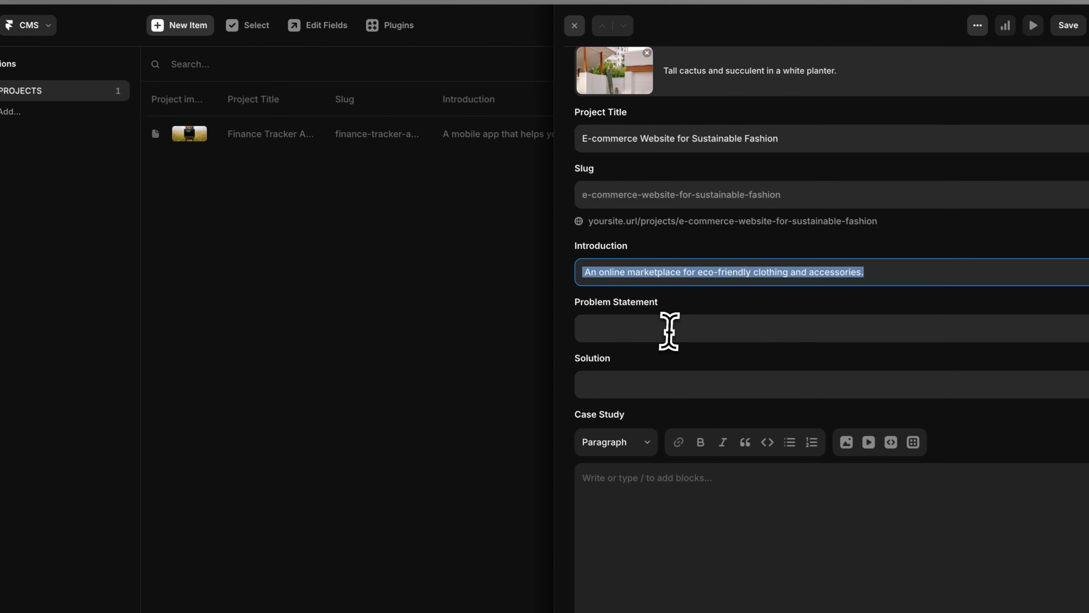
left_click(669, 329)
key("ctrl+v")
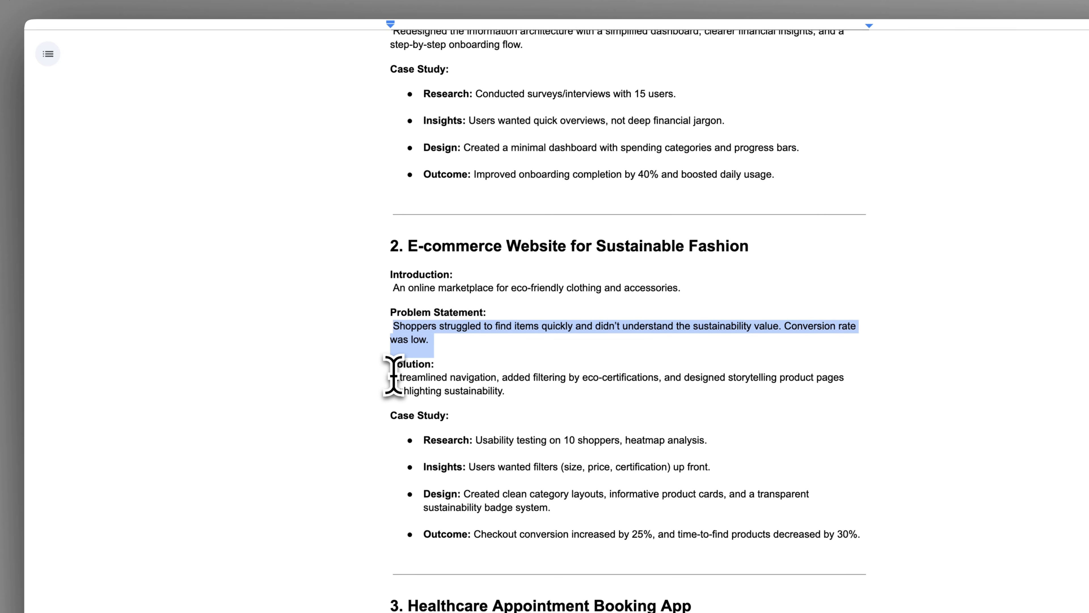
Step: Copy the notes document's second Solution text, starting "Streamlined navigation, added filtering by eco-certifications", into the item's Solution
left_click_drag(391, 378, 504, 391)
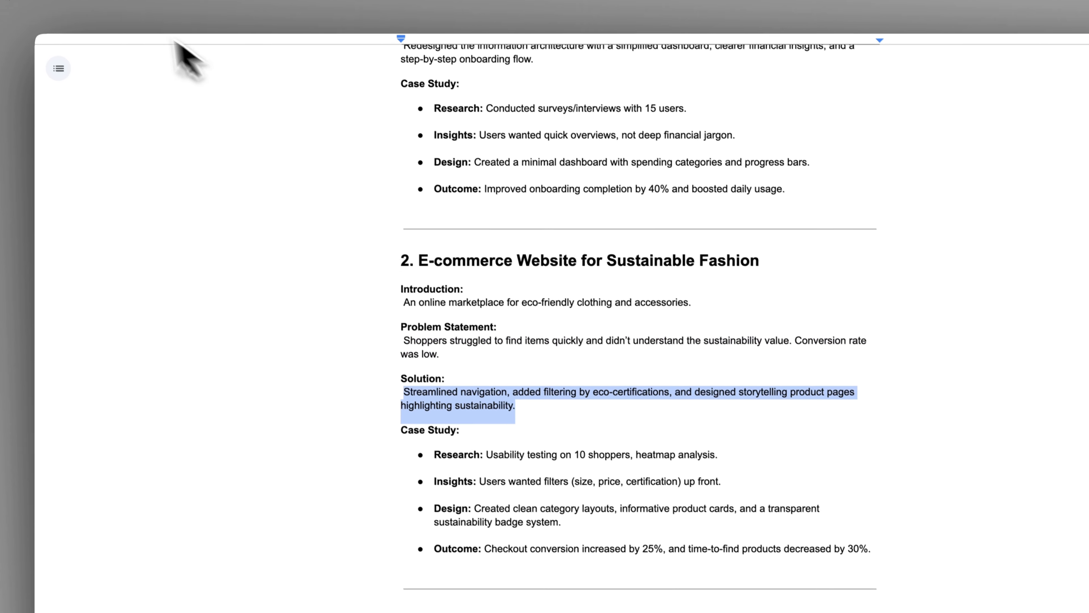
left_click(104, 3)
left_click(652, 388)
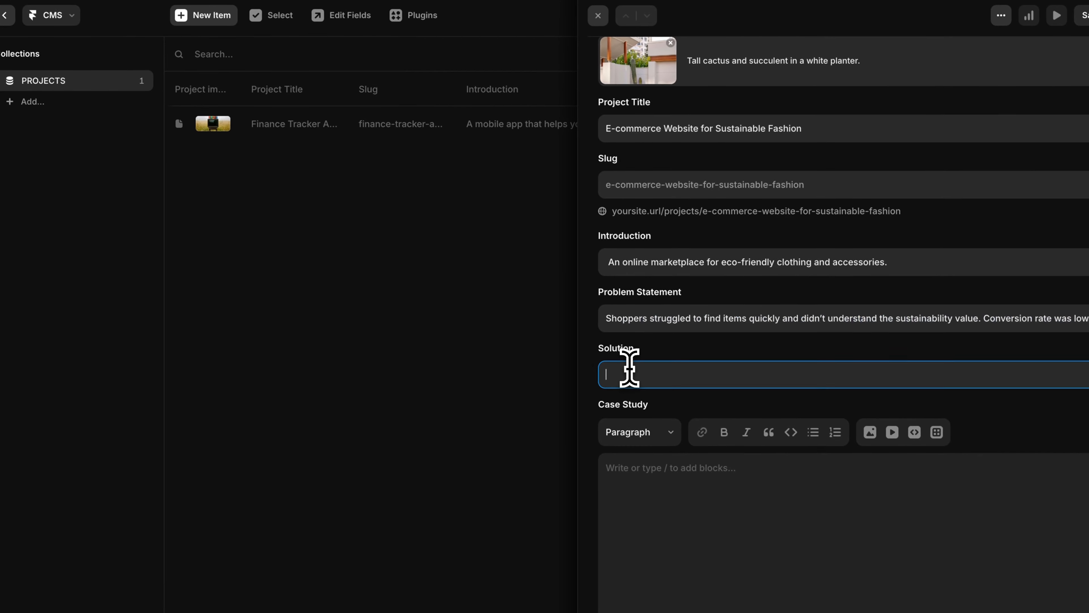
key("ctrl+v")
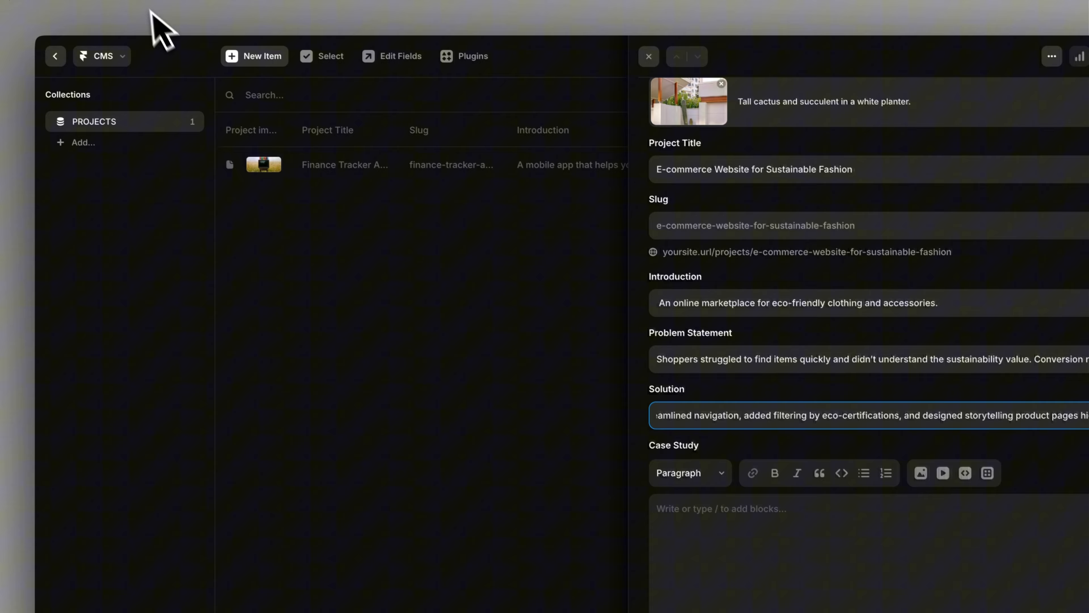
Step: Copy the E-commerce project's Research, Insights, Design and Outcome points from the notes document into the item's Case Study
left_click(145, 4)
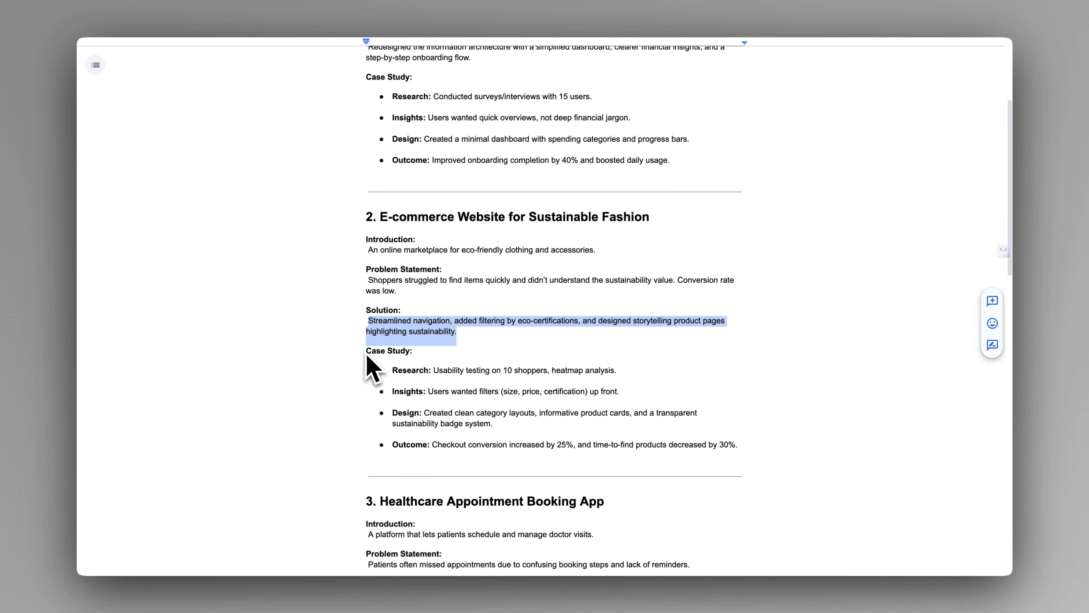
left_click_drag(370, 357, 669, 445)
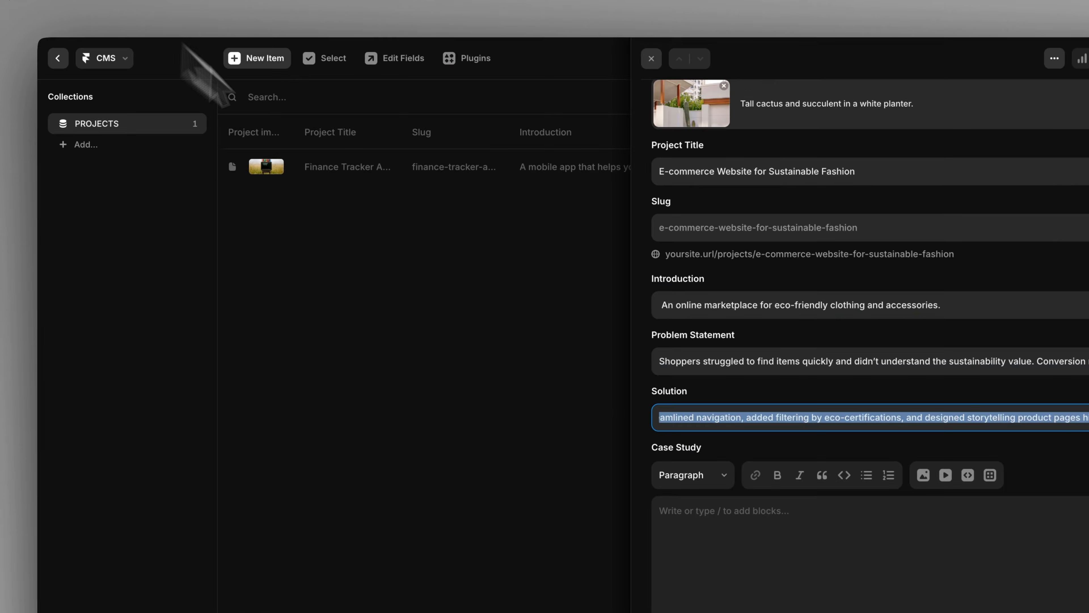
left_click(532, 377)
type("Research: Usability testing on 10 shoppers, heatmap analysis. Insights: Users wanted filters (size, price, certification) up front. Design: Created clean category layouts, informative product cards, and a transparent sustainability badge system. Outcome: Checkout conversion increased by 25%, and time-to-find products decreased by 30%.")
key("super+a")
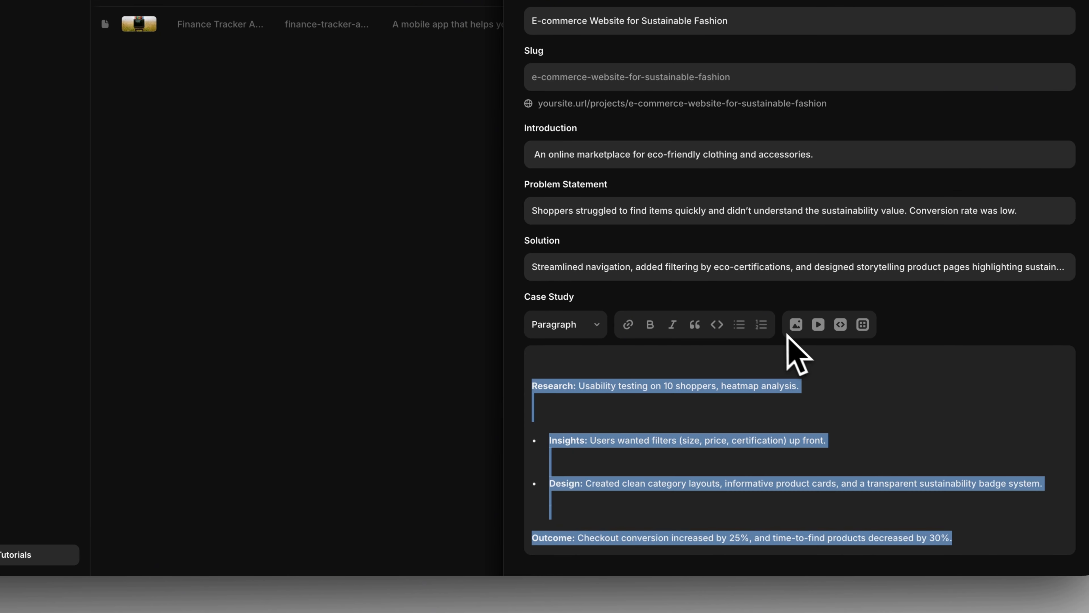
Step: Strip the pasted bullets from the Insights and Design lines in the Case Study and remove blank lines before the Outcome line
left_click(549, 442)
key("BackSpace")
key("BackSpace")
left_click(547, 469)
key("BackSpace")
key("BackSpace")
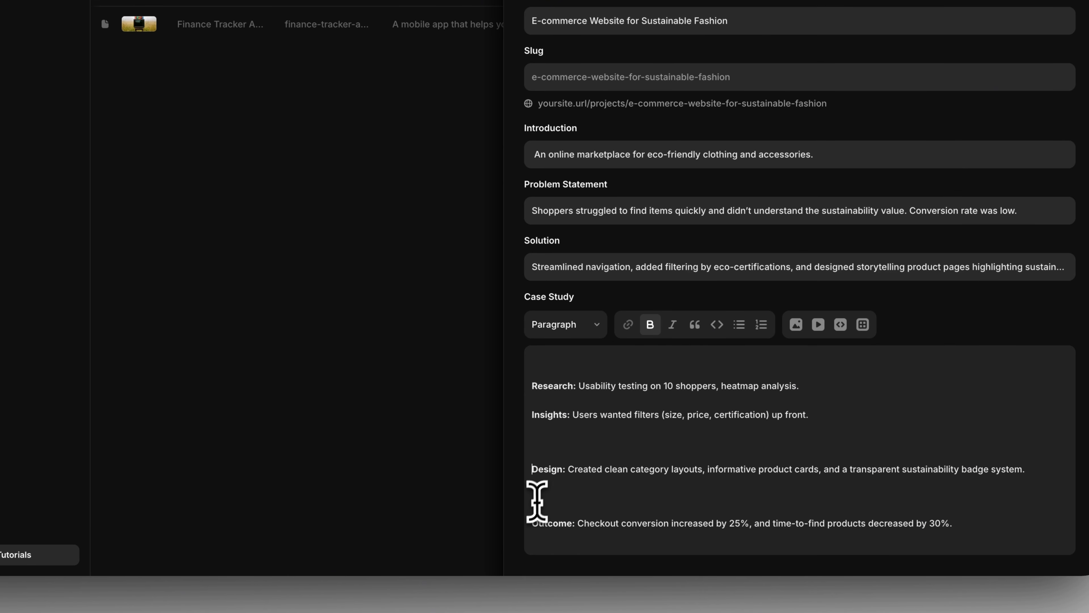
left_click(536, 499)
key("BackSpace")
key("BackSpace")
Step: Format the Case Study text as a bulleted list, removing blank lines and splitting Insights and Design into their own bullets
left_click_drag(533, 361, 955, 449)
left_click(739, 325)
left_click(549, 389)
key("BackSpace")
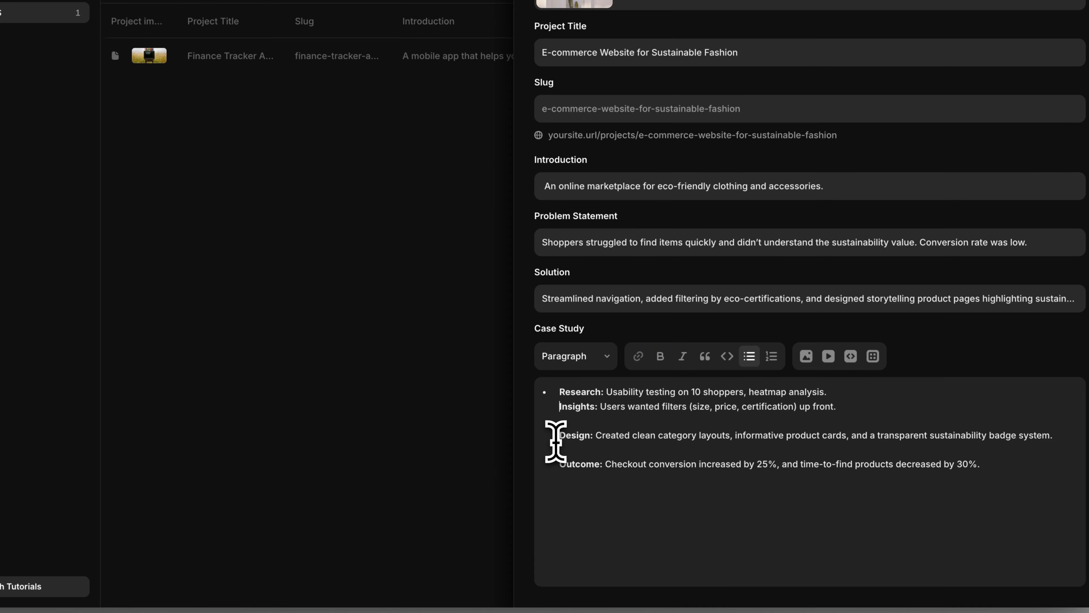
key("Return")
left_click(548, 417)
key("BackSpace")
key("Return")
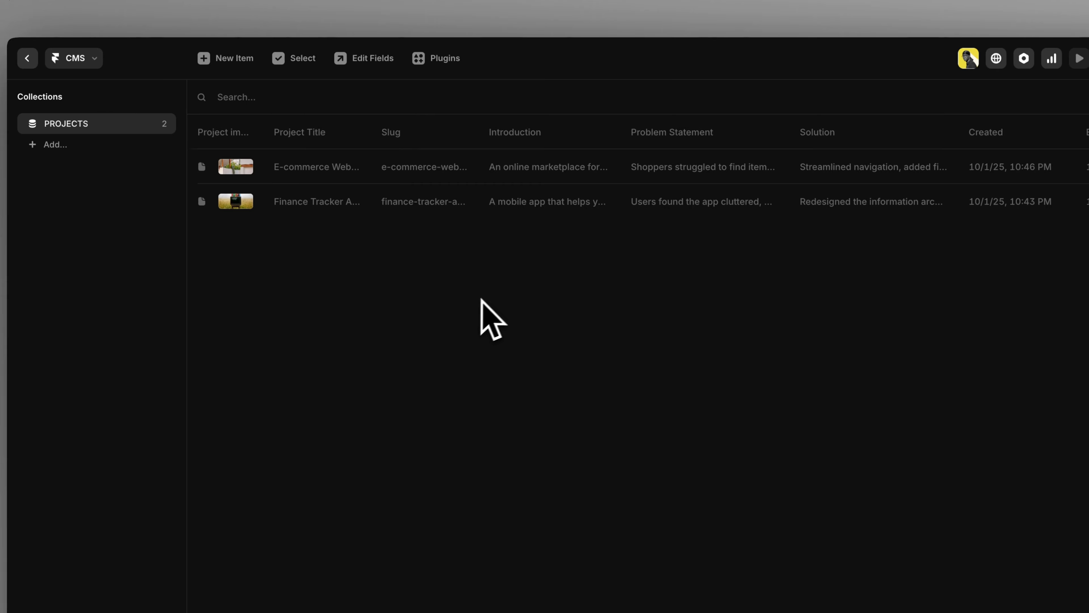
Step: Create a project item and copy the Healthcare Appointment Booking App's title, Introduction, Problem Statement and Solution from the notes document into its fields
left_click(99, 40)
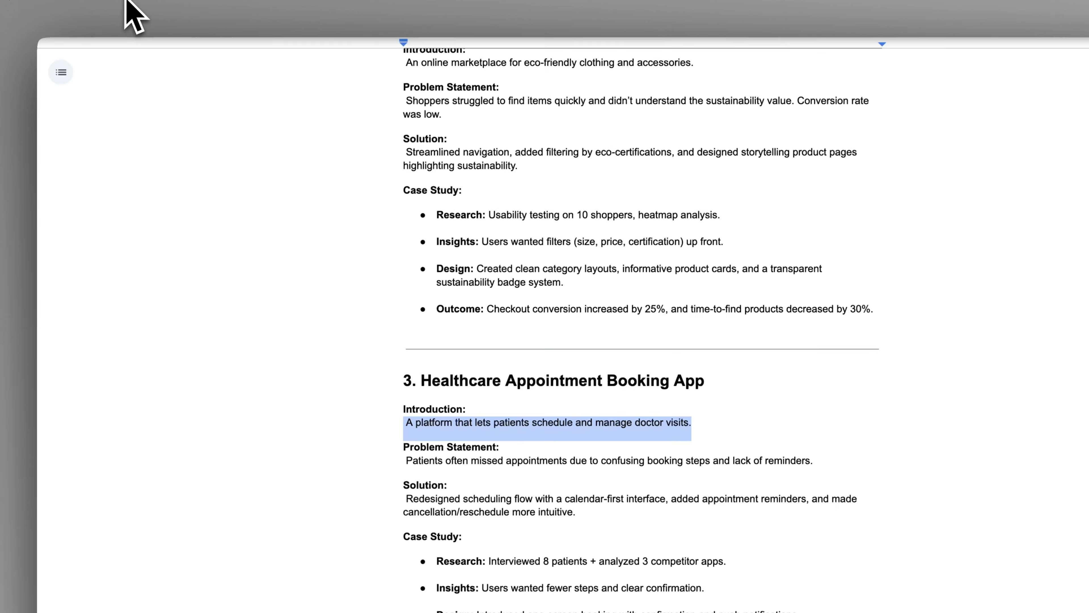
left_click_drag(404, 461, 806, 463)
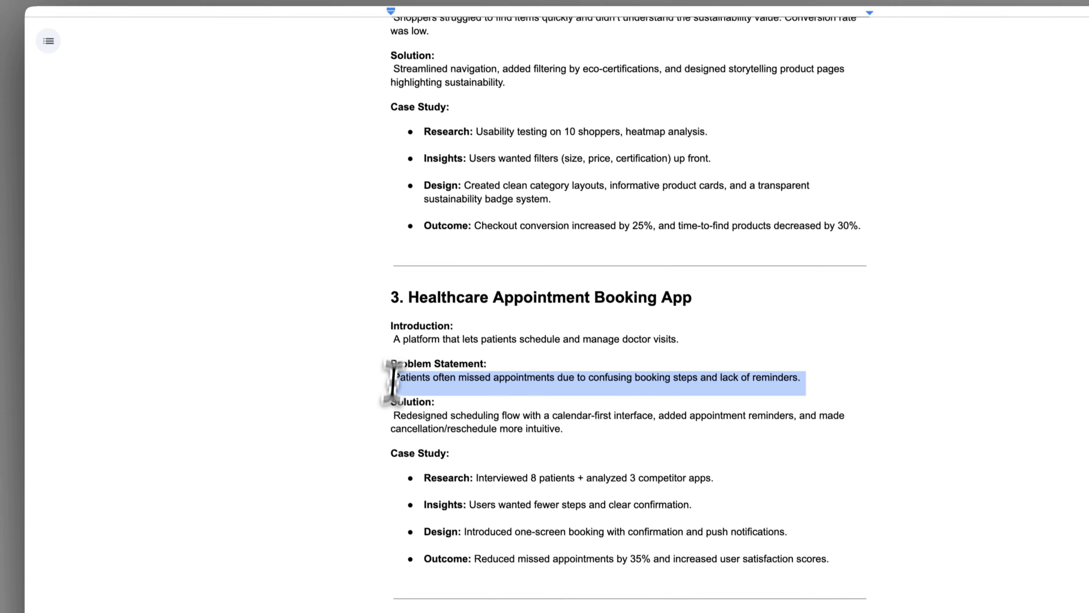
left_click_drag(403, 499, 548, 515)
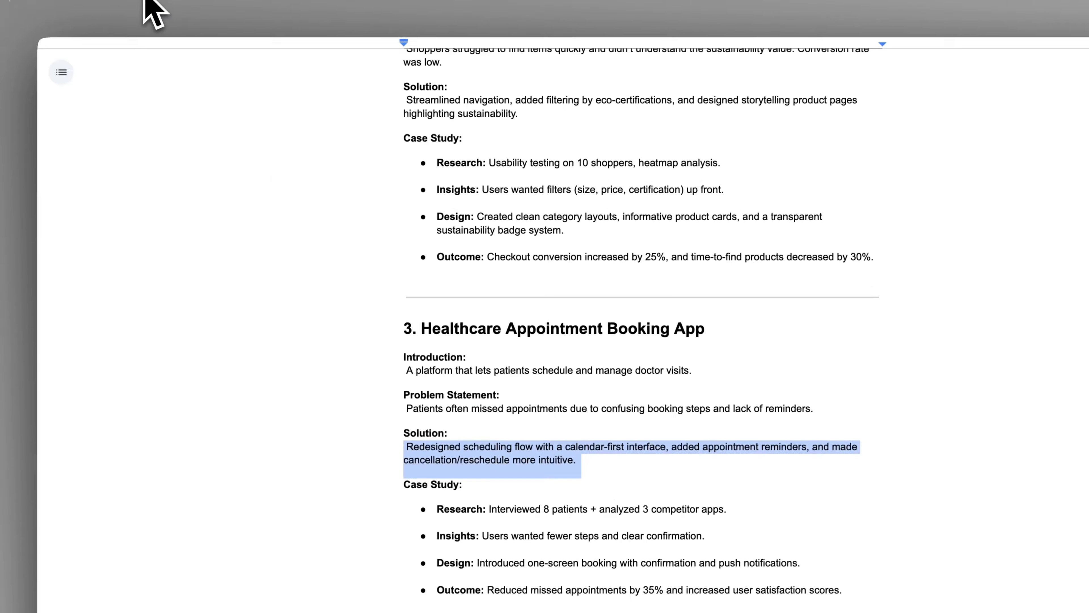
Step: Copy the healthcare project's Research, Insights, Design and Outcome points into the Case Study and format them as a clean bulleted list
left_click_drag(423, 473, 458, 497)
left_click_drag(395, 423, 759, 471)
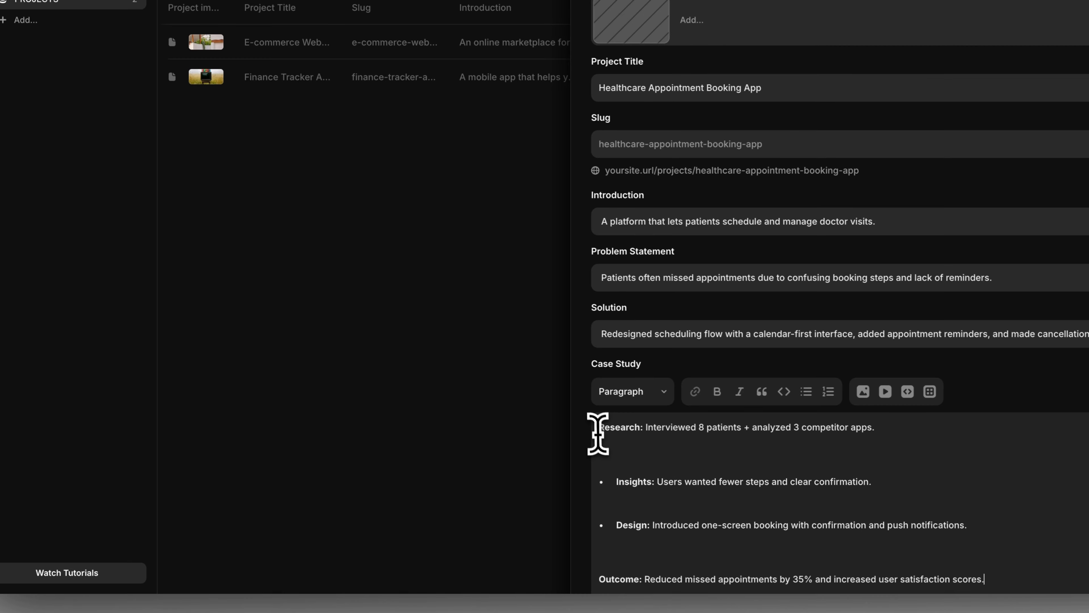
key("BackSpace")
left_click(615, 510)
key("BackSpace")
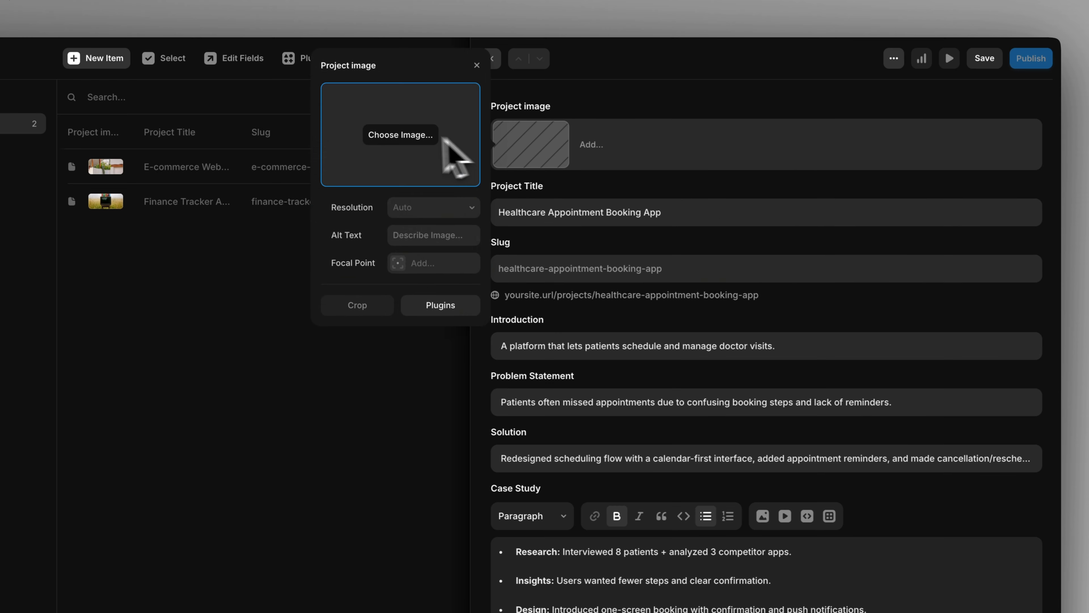
Step: Set the healthcare item's Project image to the Unsplash photo of sunlight on calm ocean water, and save the item
left_click(444, 137)
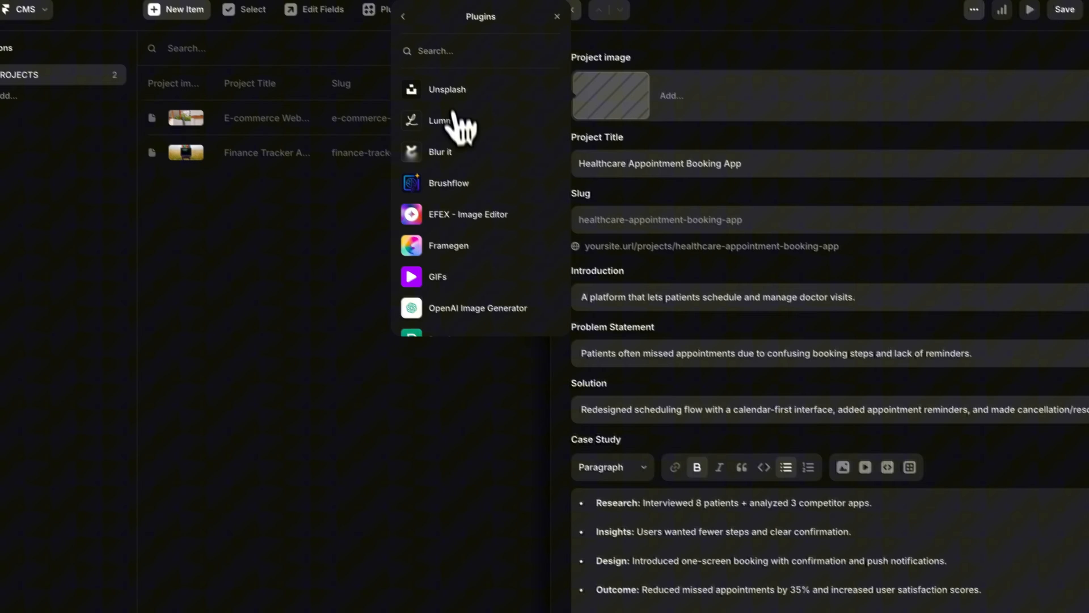
left_click(453, 90)
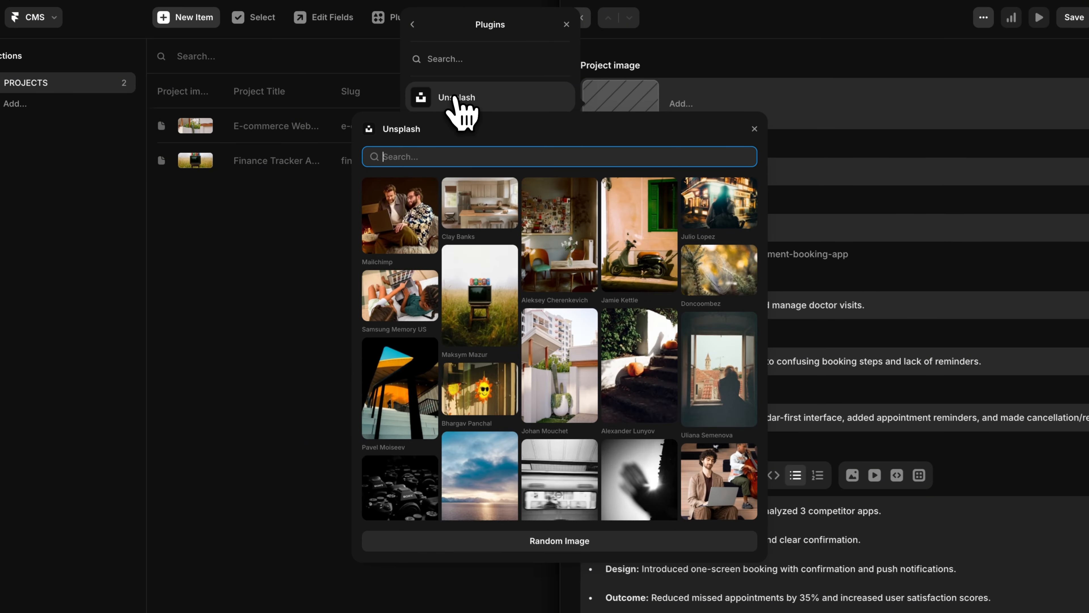
scroll(479, 433, "down", 3)
left_click(480, 433)
left_click(476, 419)
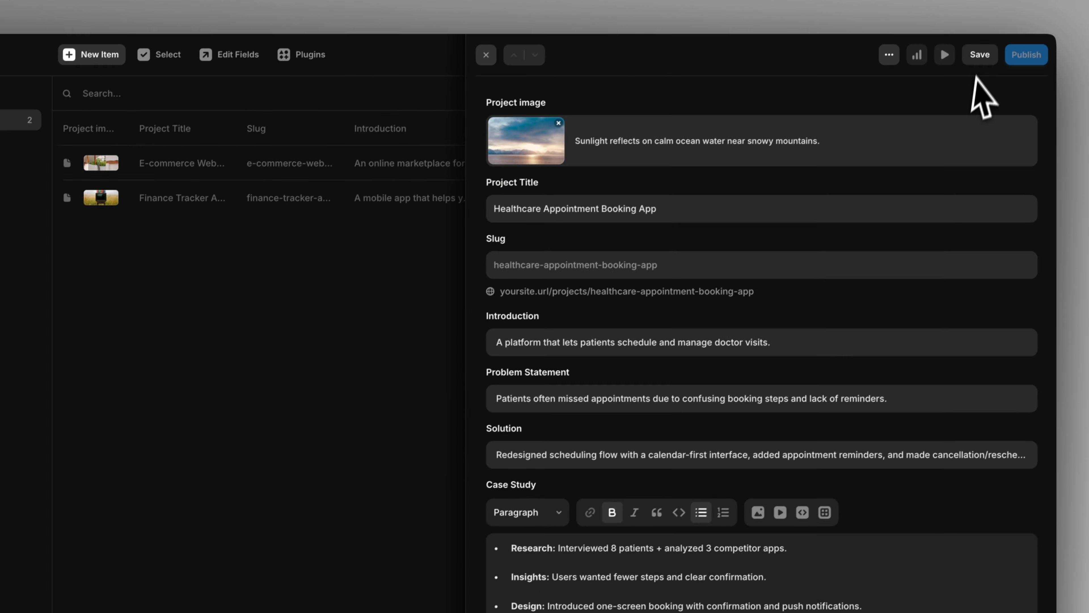
left_click(1074, 18)
Step: Create another project item and set its Project image to the Unsplash photo of a man with a laptop and a woman playing cello
left_click(187, 17)
left_click(620, 104)
left_click(504, 271)
left_click(457, 95)
scroll(716, 349, "down", 4)
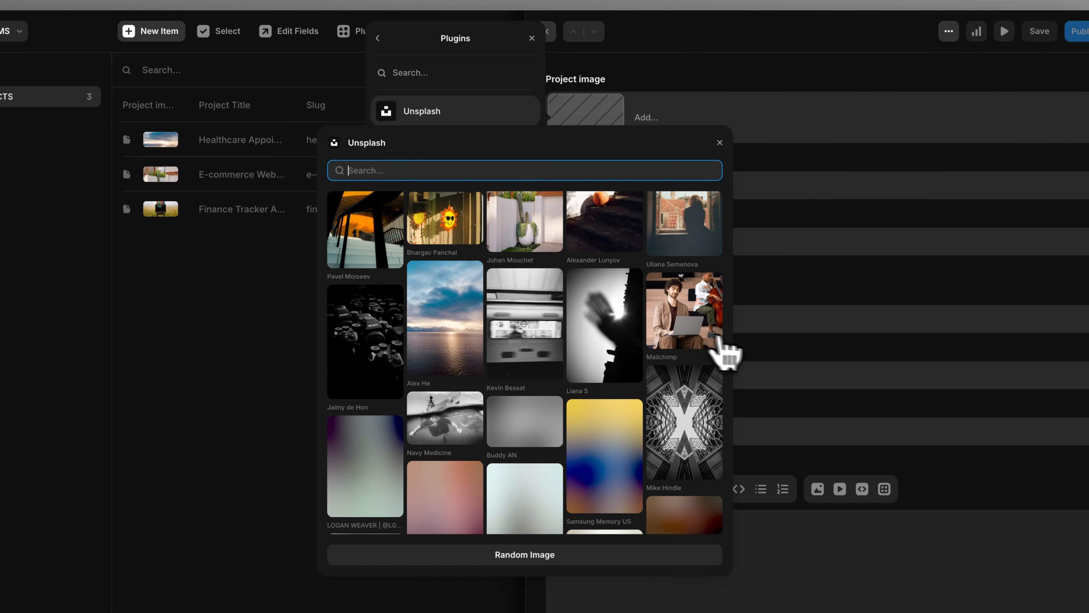
left_click(721, 347)
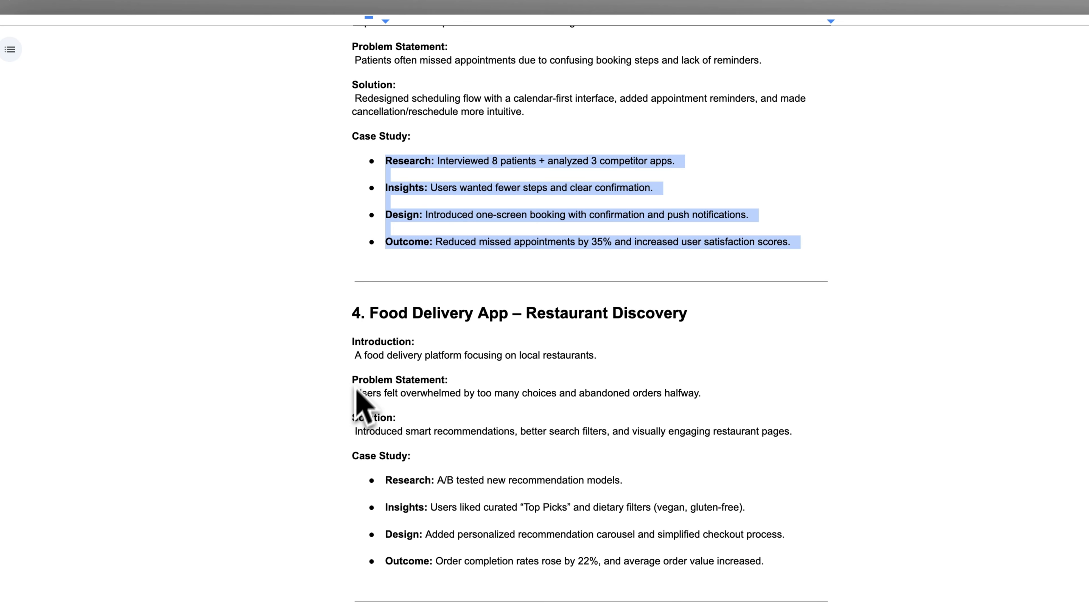
Step: Copy the Food Delivery App – Restaurant Discovery title, Introduction, Problem Statement and Solution from the notes document into the new item's fields
left_click_drag(370, 312, 647, 303)
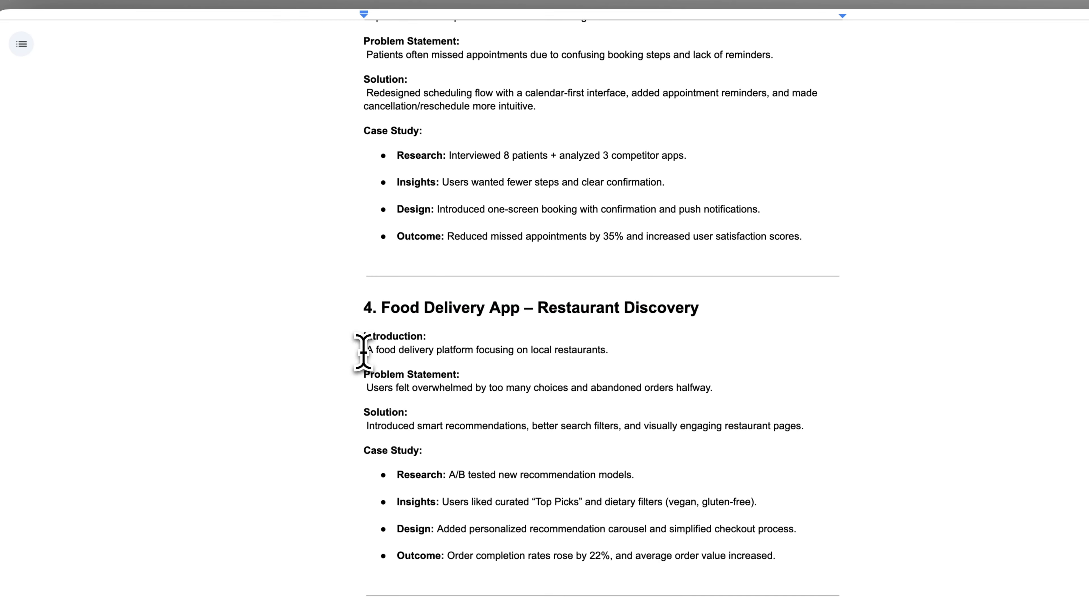
left_click_drag(354, 355, 596, 355)
left_click_drag(406, 370, 628, 370)
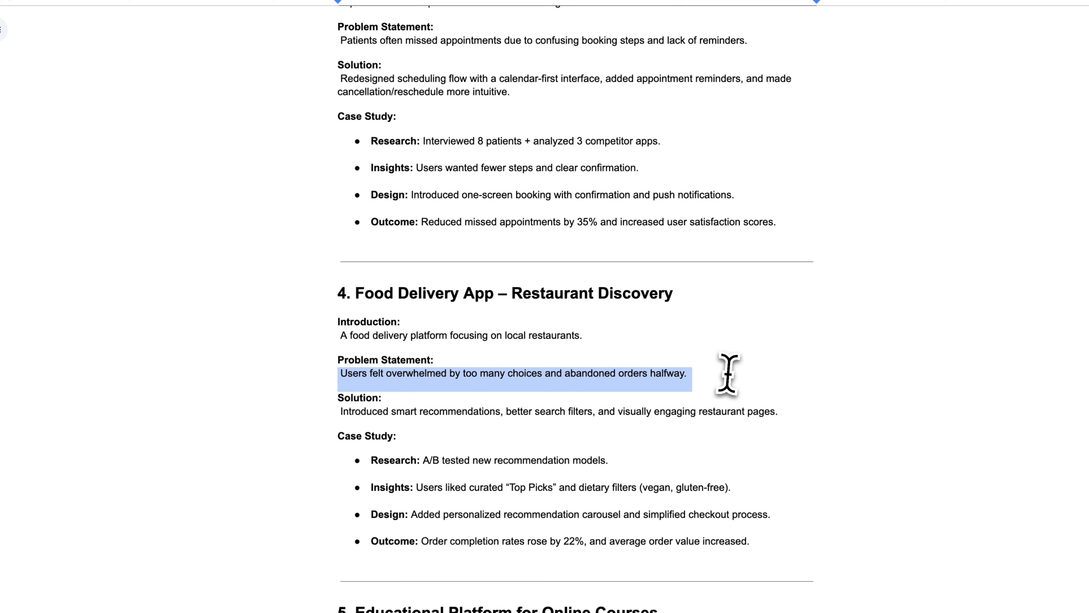
left_click(668, 399)
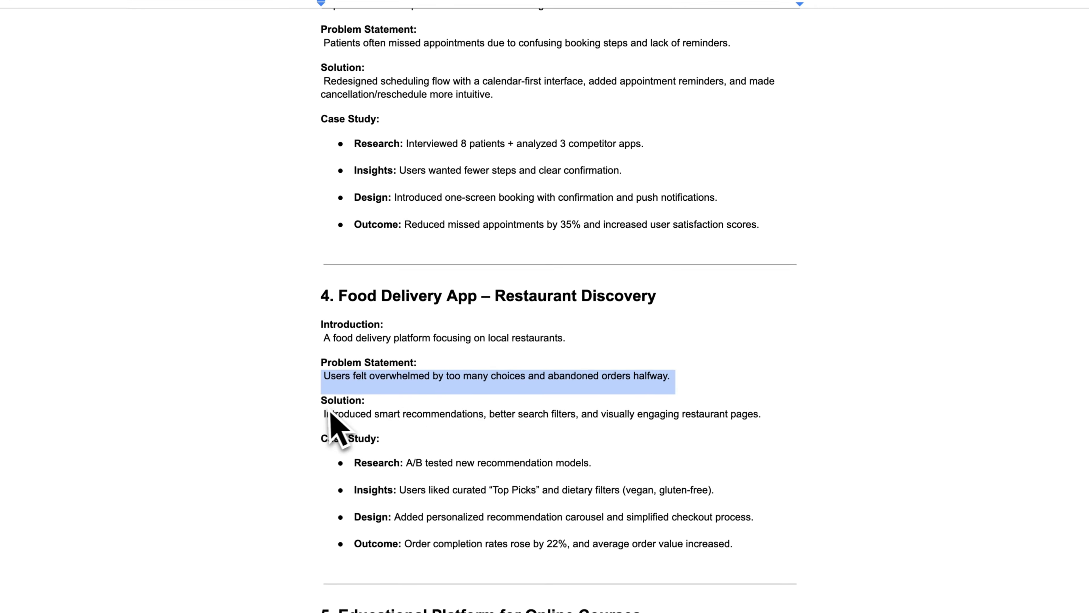
triple_click(362, 433)
type("Introduced smart recommendations, better search filters, and visually engaging restaurant pages.")
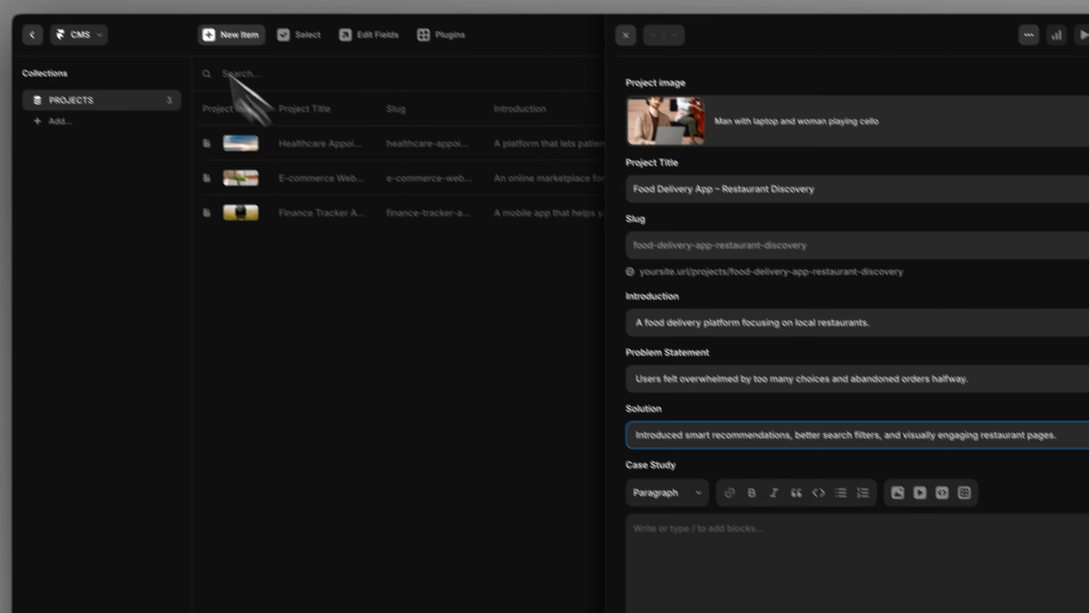
Step: Copy the Food Delivery App's Research, Insights, Design and Outcome points from the notes document into the item's Case Study
left_click_drag(291, 319, 741, 445)
key("ctrl+c")
left_click(629, 452)
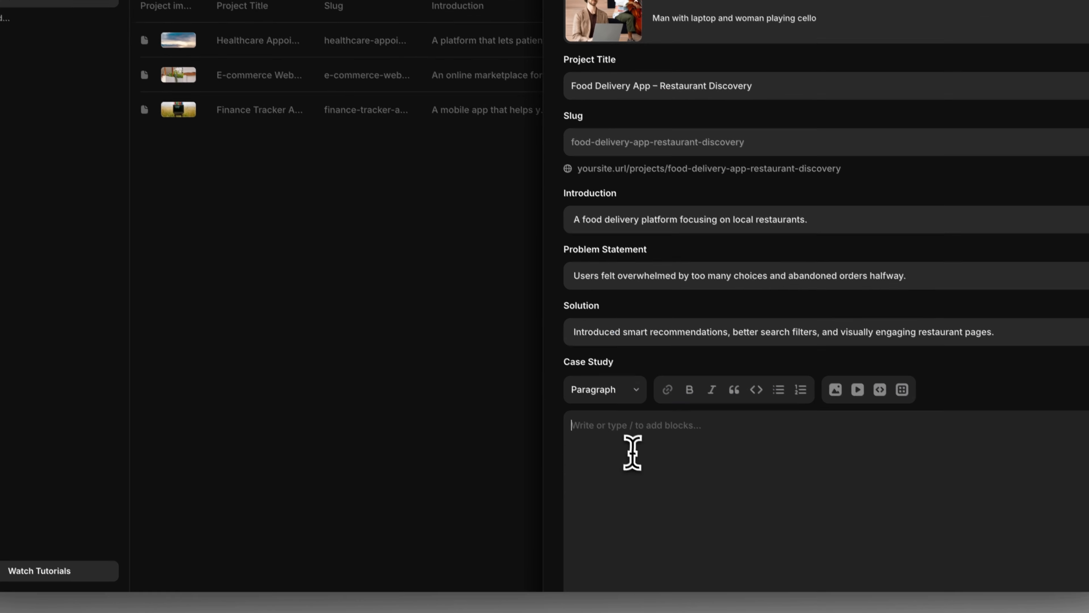
key("ctrl+v")
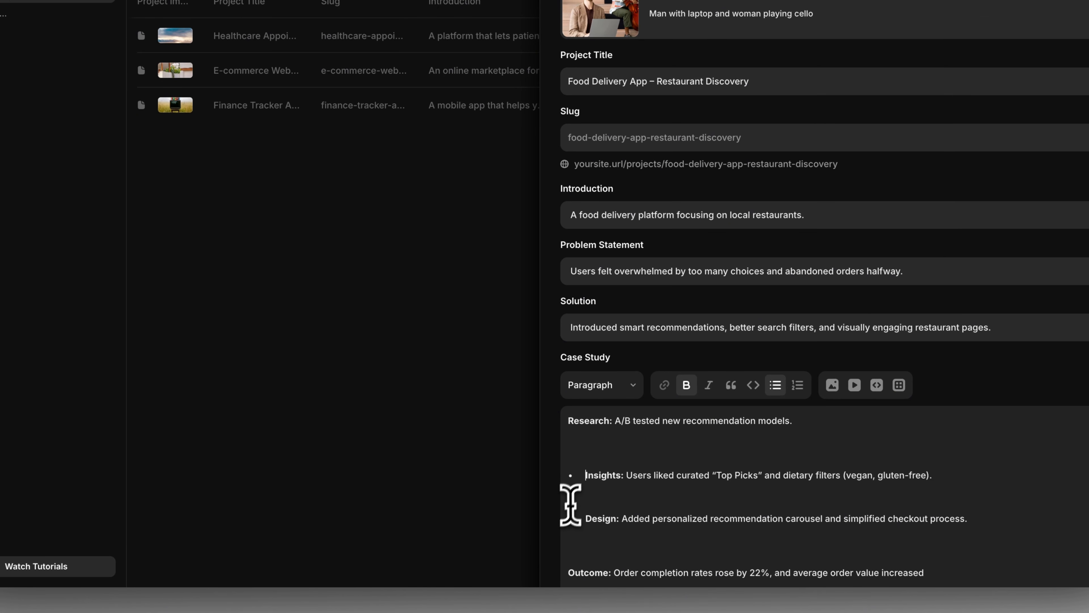
Step: Strip the pasted bullets from the food delivery Insights and Design lines and remove the extra blank lines before the Outcome line
key("BackSpace")
key("BackSpace")
left_click(573, 504)
key("BackSpace")
key("BackSpace")
left_click(572, 537)
key("BackSpace")
Step: Format the food delivery Case Study text as a bulleted list without blank lines, and save the item
left_click(570, 424)
key("ctrl+a")
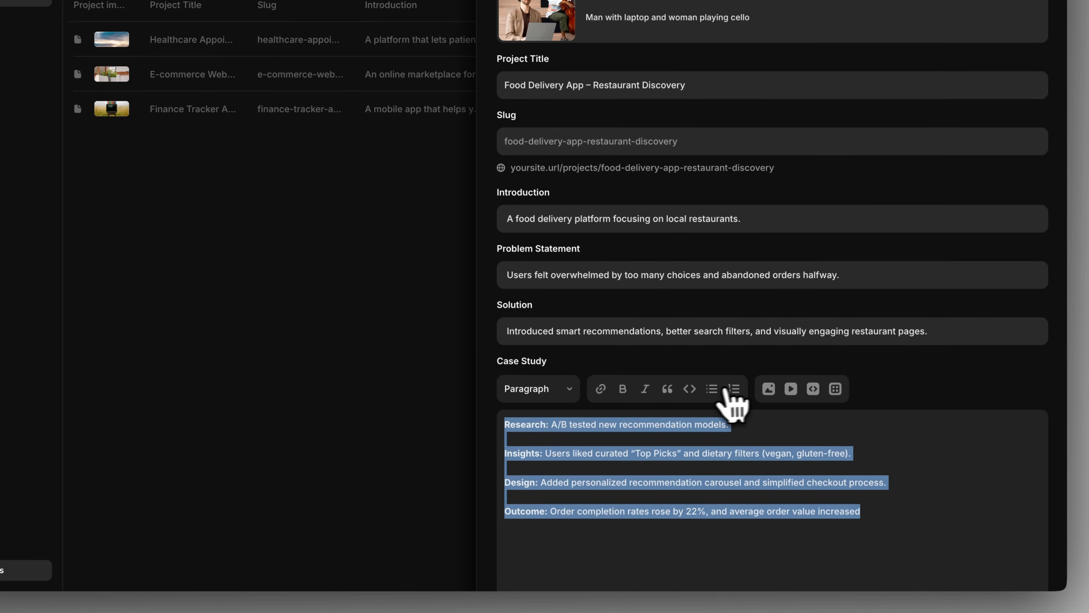
left_click(775, 384)
left_click(582, 476)
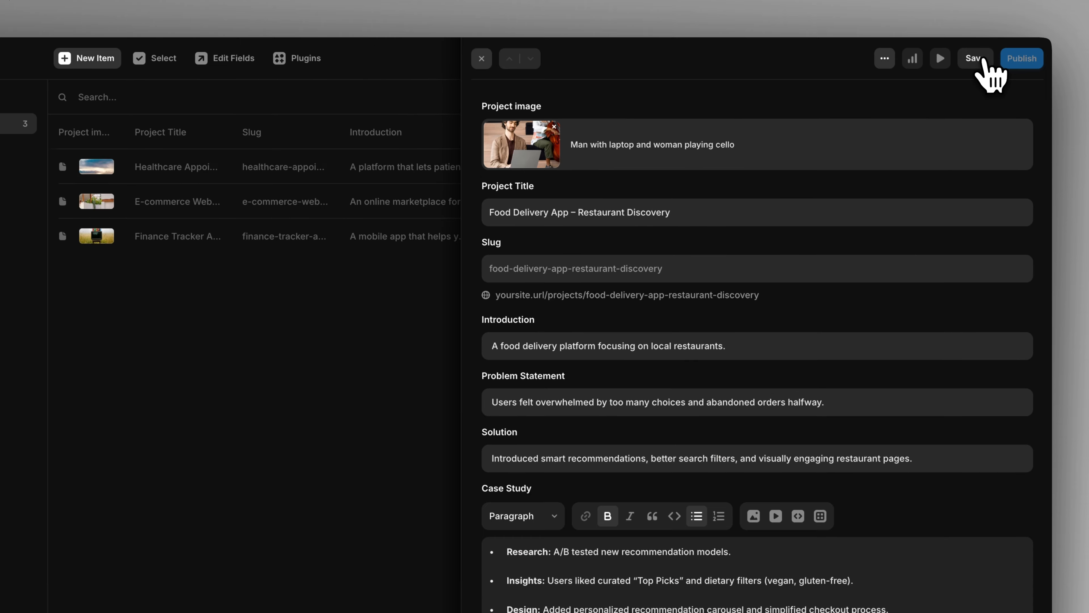
left_click(982, 3)
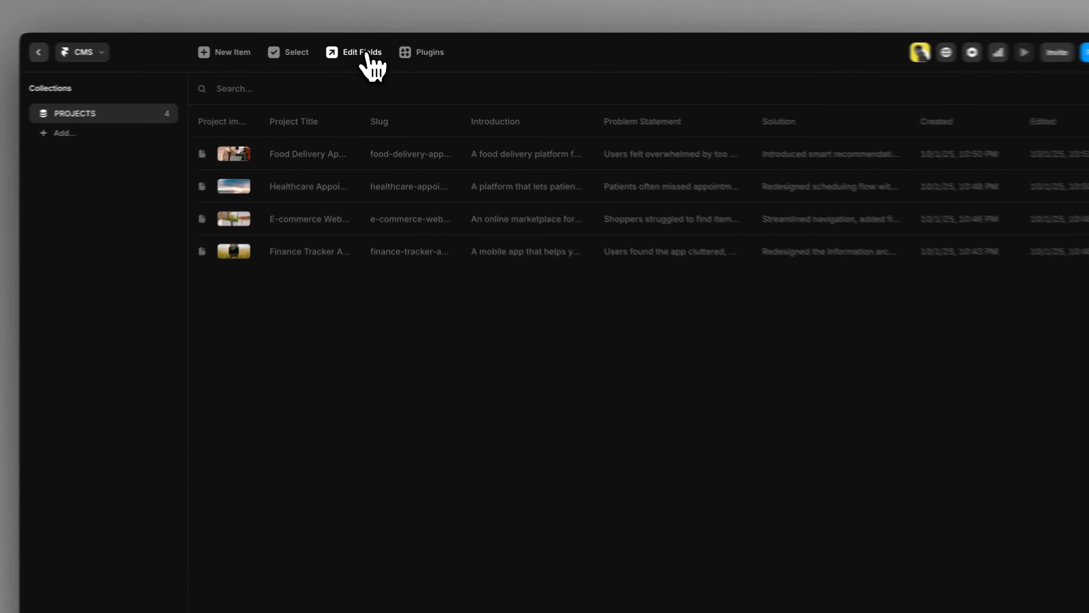
Step: Add an Image field named Image 2 to the PROJECTS collection's fields
left_click(367, 55)
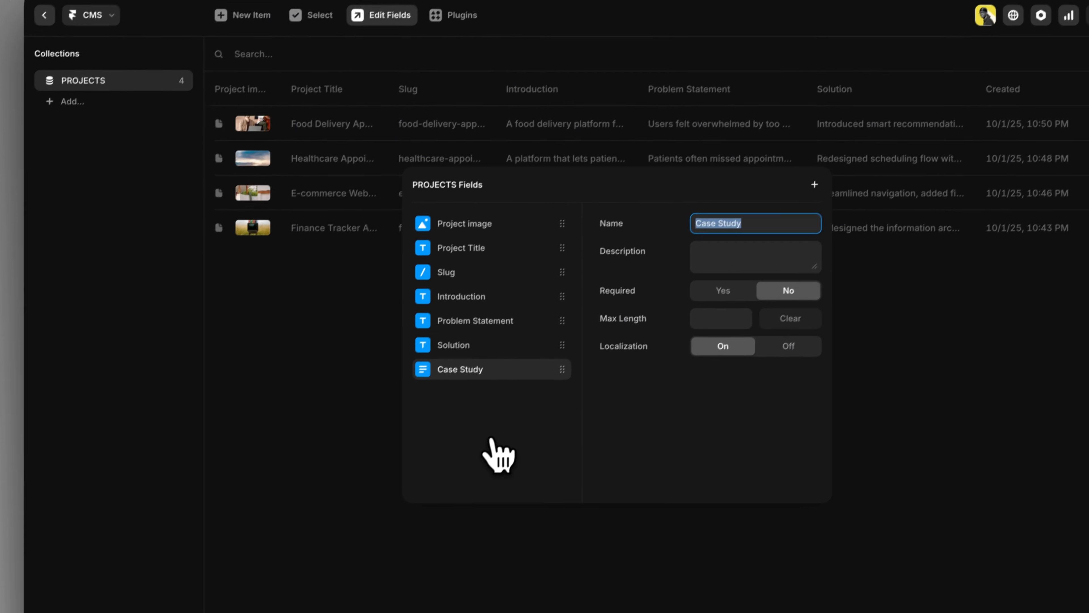
left_click(283, 341)
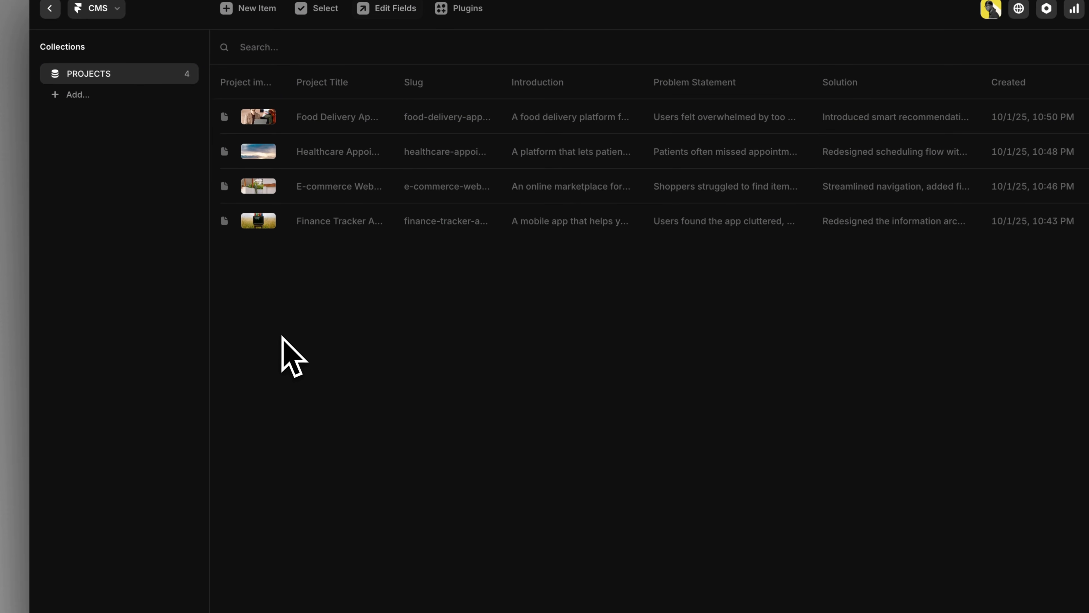
left_click(325, 65)
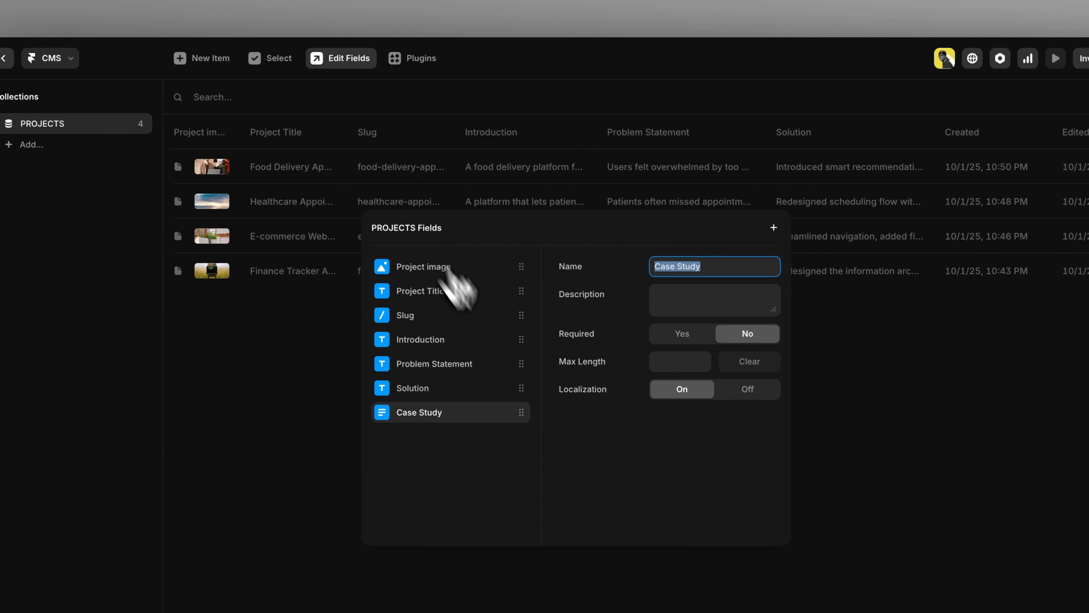
left_click(733, 161)
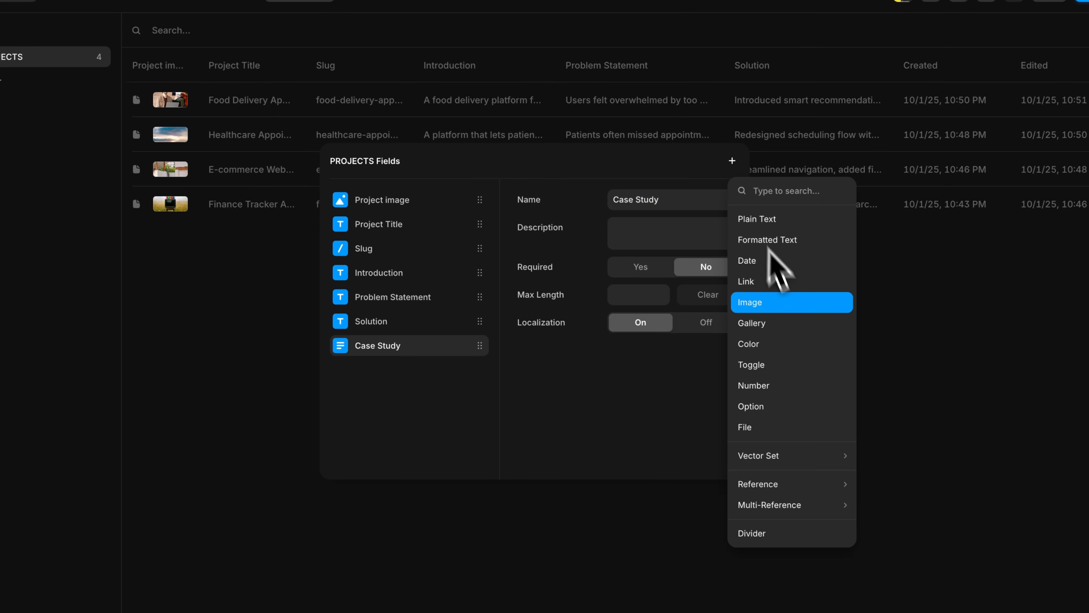
left_click(789, 310)
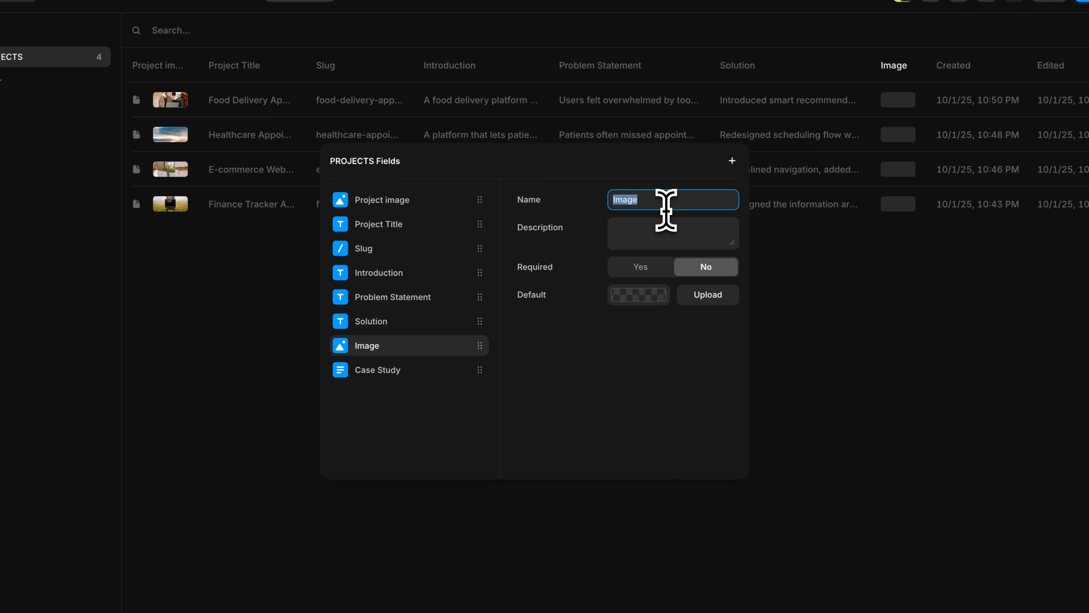
type("2")
left_click(594, 456)
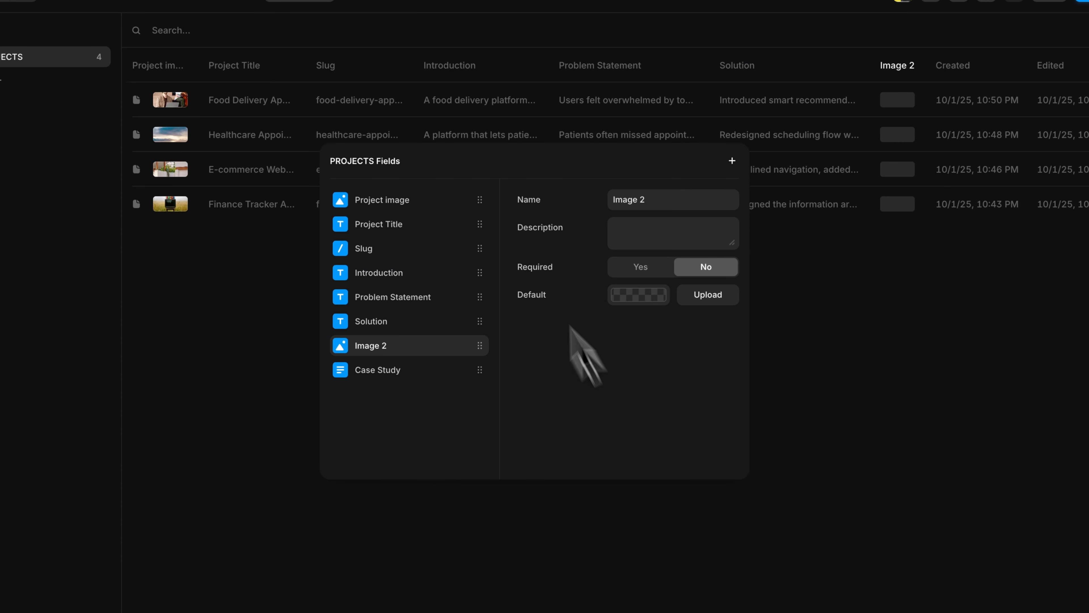
left_click(864, 397)
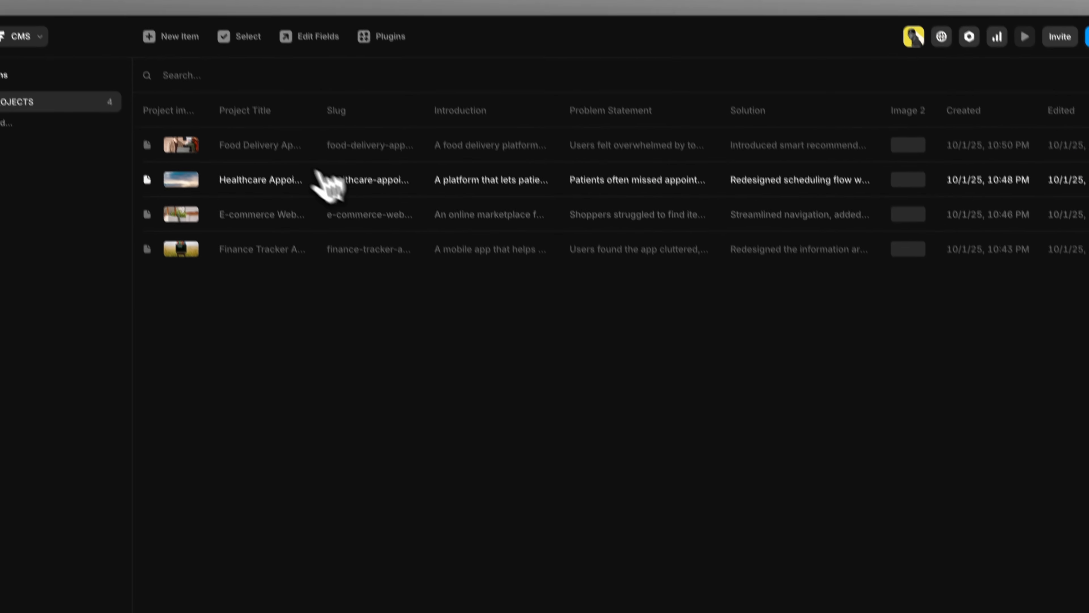
Step: Review the Food Delivery App item's fields, including the added Image 2 field, and close the item
left_click(260, 86)
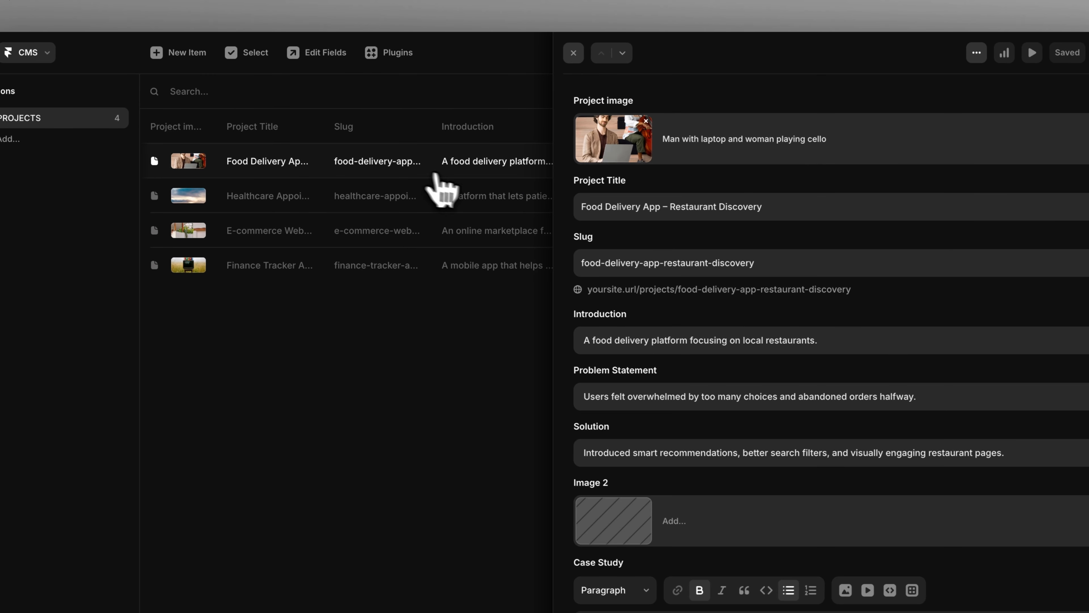
scroll(742, 425, "down", 4)
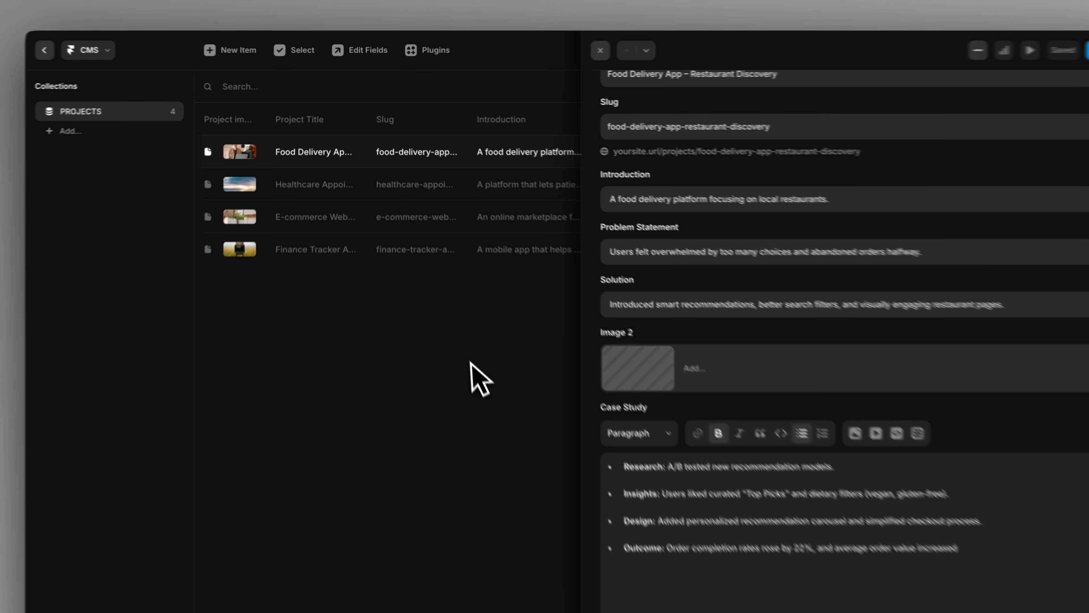
left_click(455, 321)
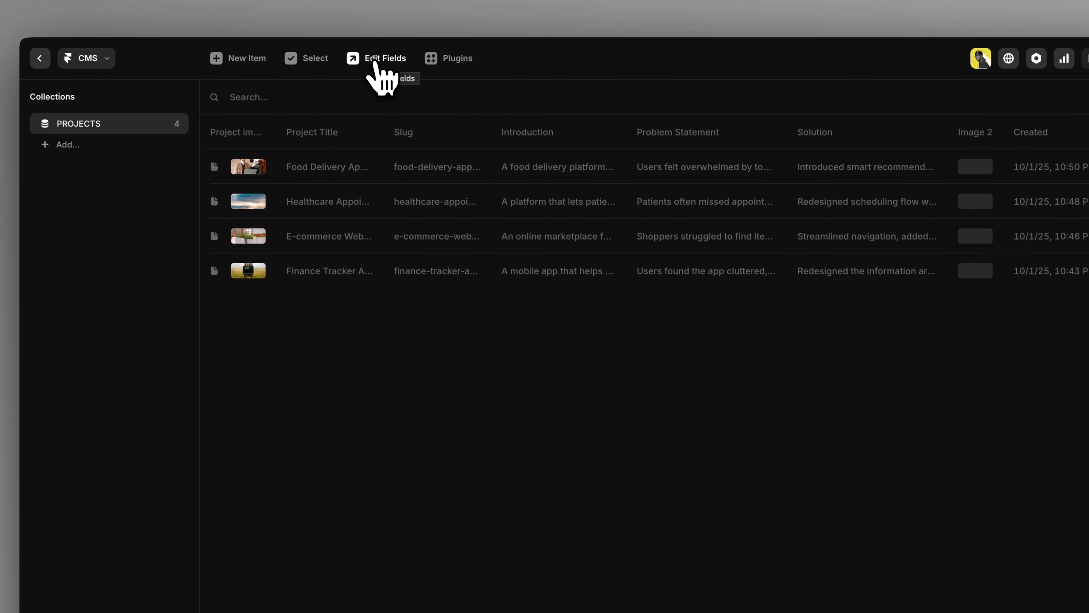
Step: Remove the Image 2 field from the PROJECTS collection's fields
left_click(376, 64)
right_click(501, 420)
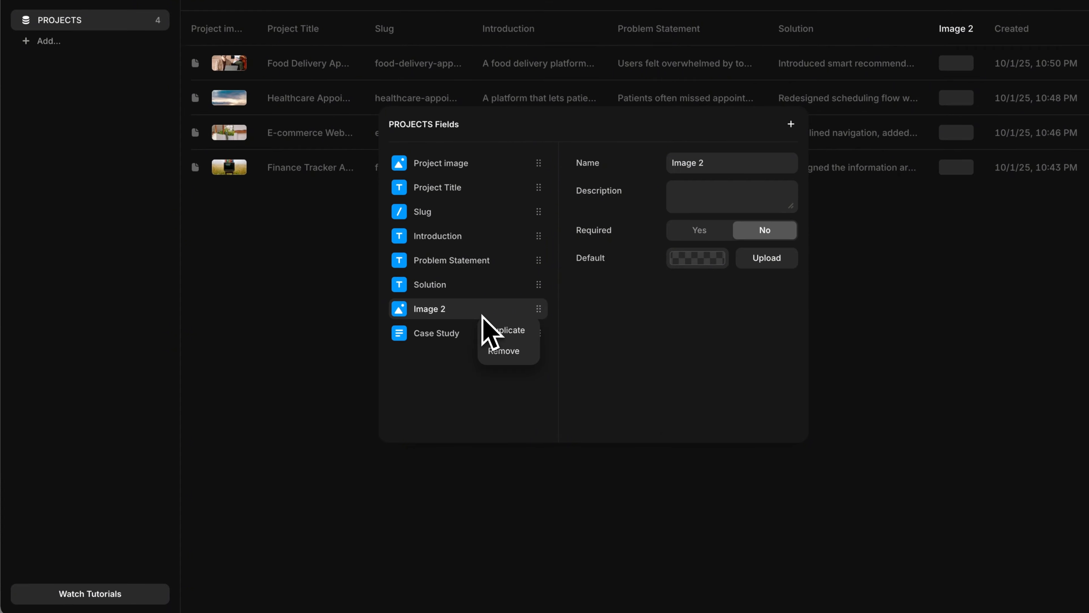
left_click(506, 354)
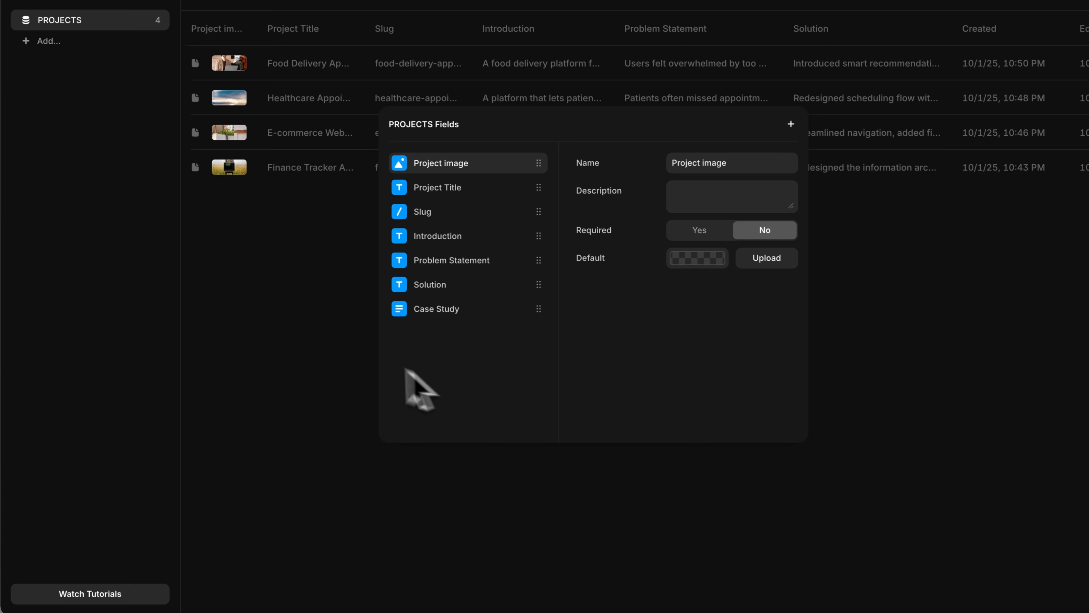
left_click(346, 351)
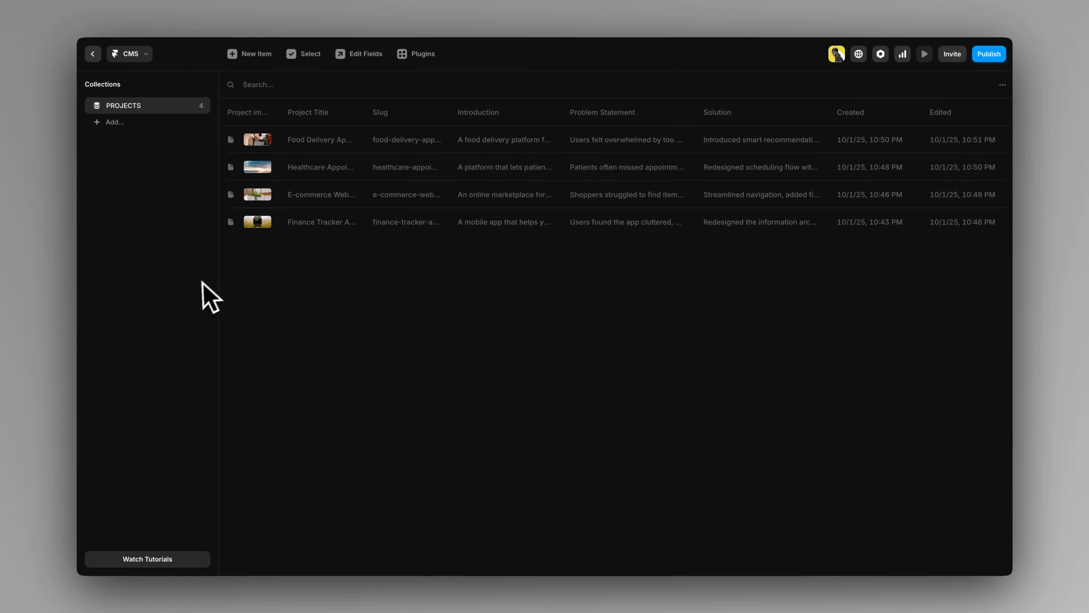
Step: Leave the CMS and create an index page for the PROJECTS collection
left_click(93, 54)
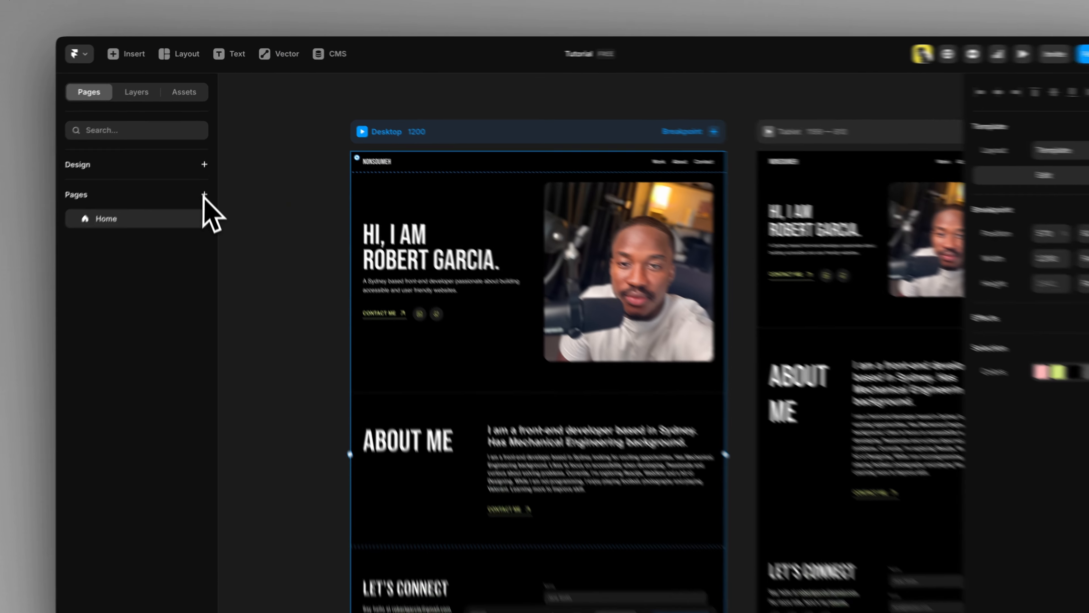
left_click(206, 176)
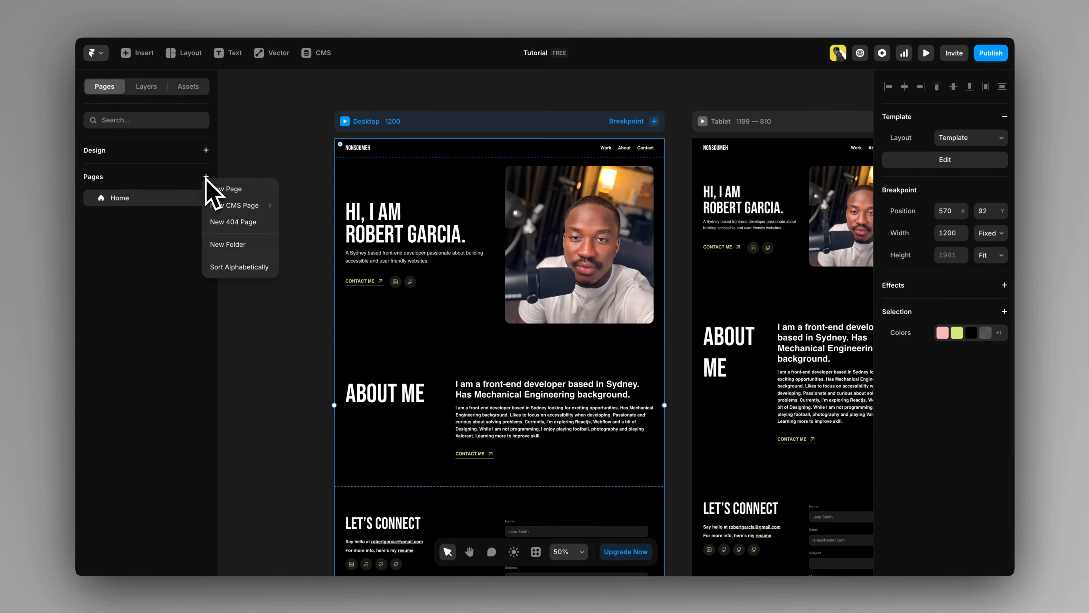
mouse_move(215, 242)
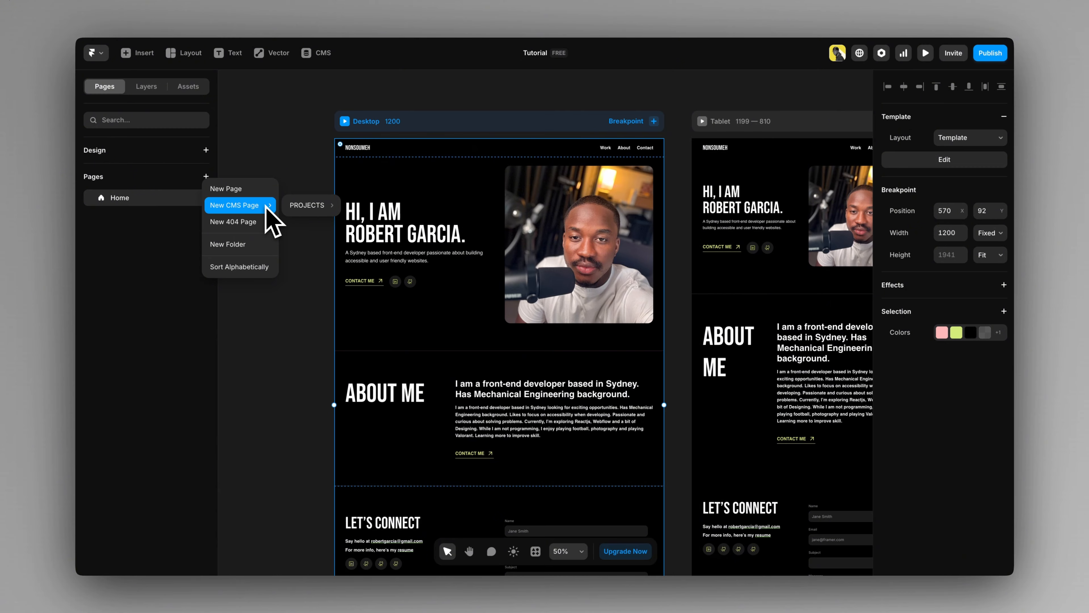
mouse_move(296, 206)
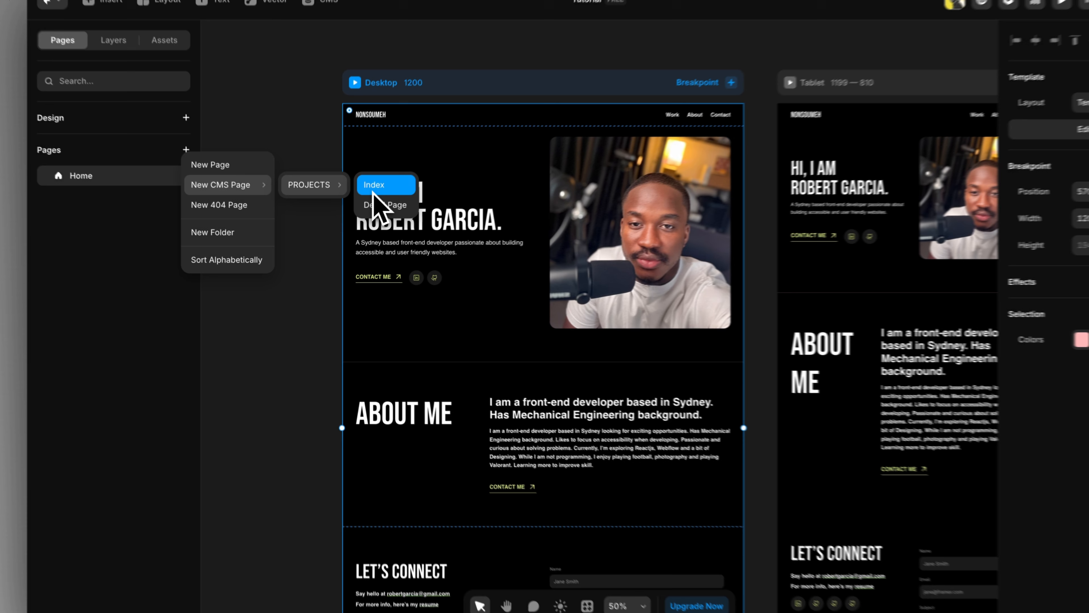
left_click(361, 207)
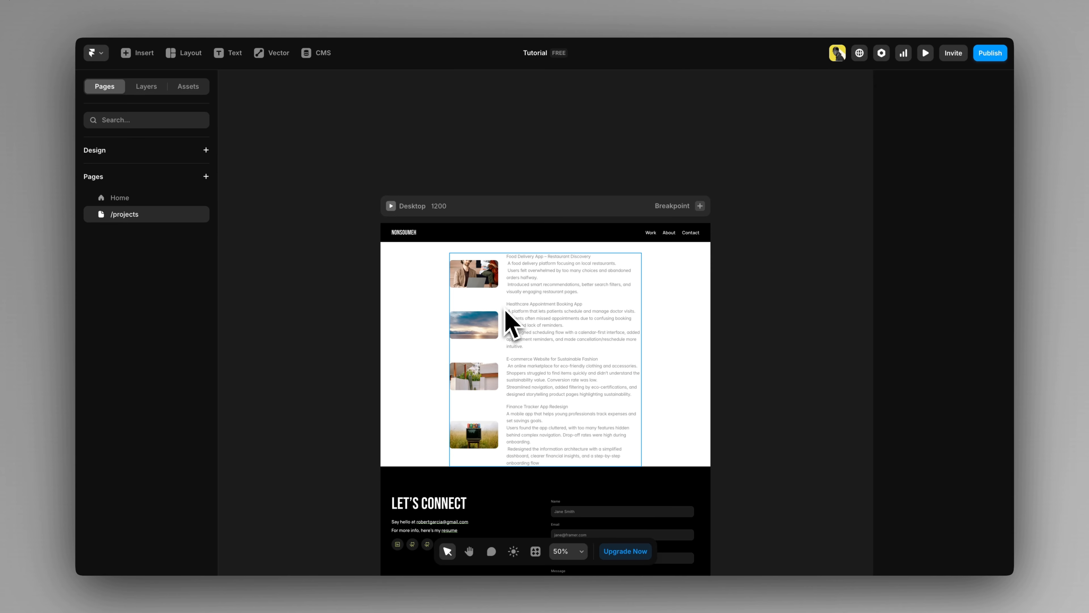
Step: Expose the PROJECT item's layers and delete the Solution text from its text stack
left_click(506, 282)
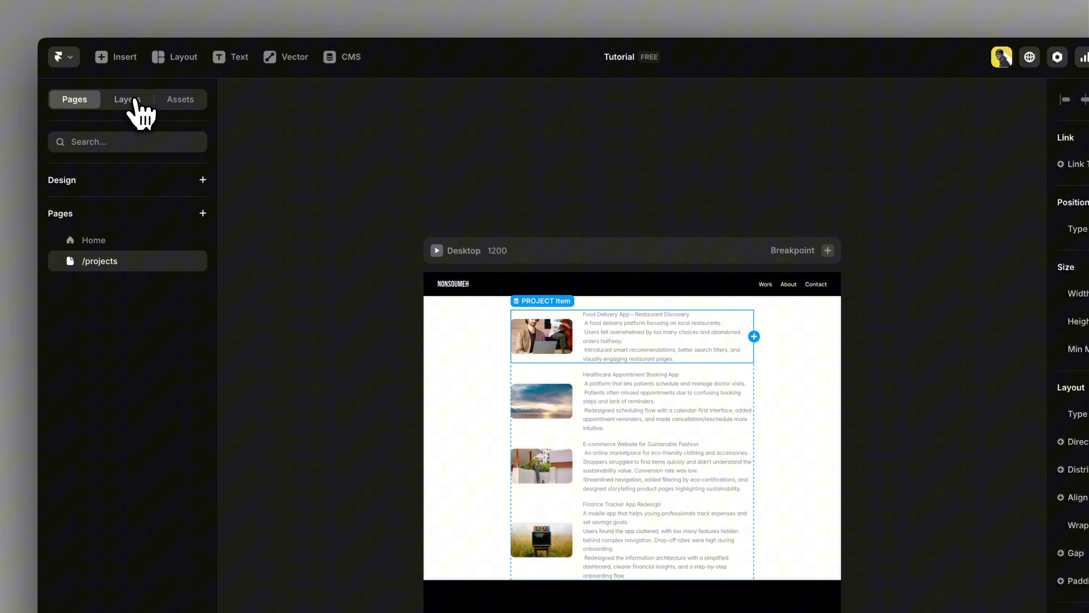
left_click(108, 56)
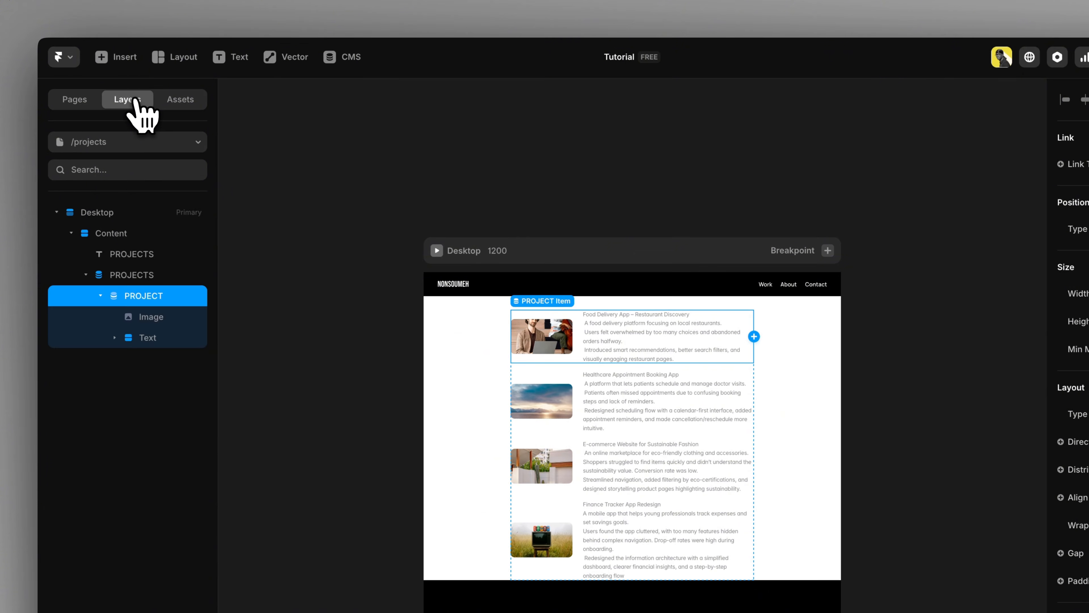
left_click(101, 295)
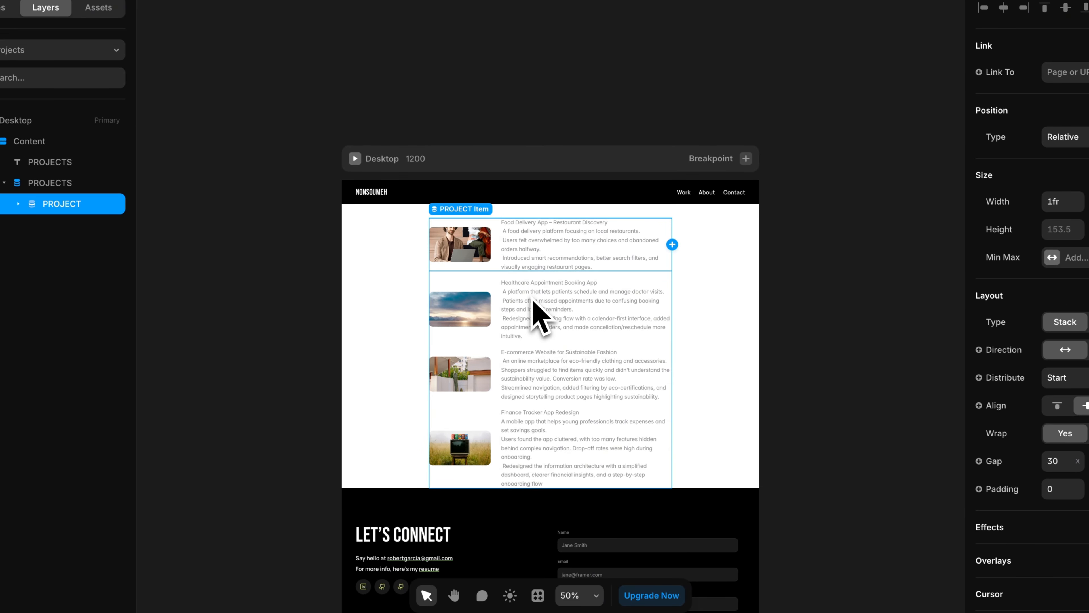
left_click(530, 300)
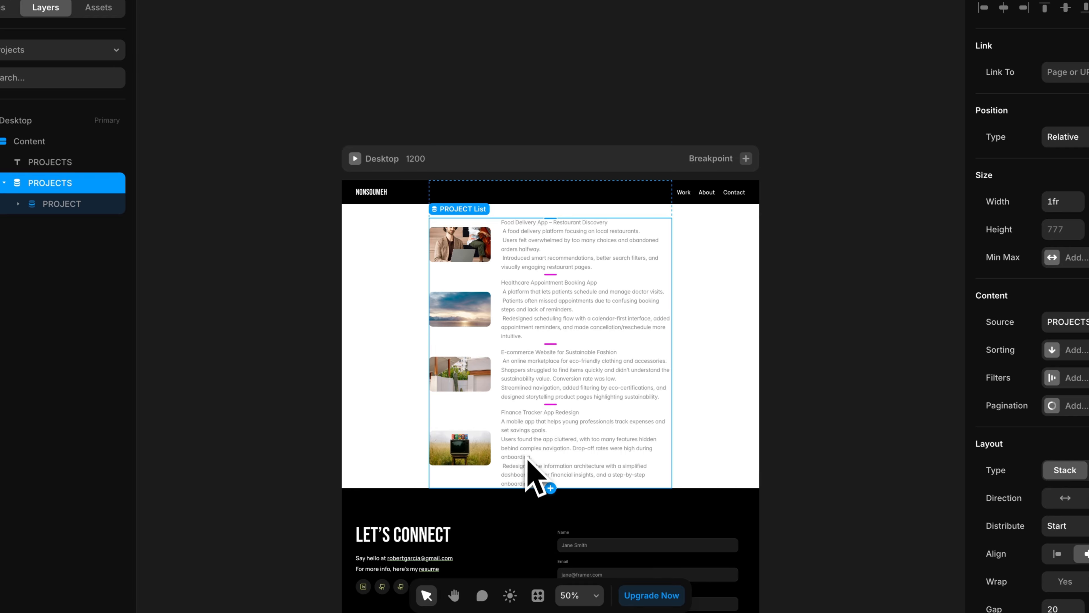
left_click(500, 260)
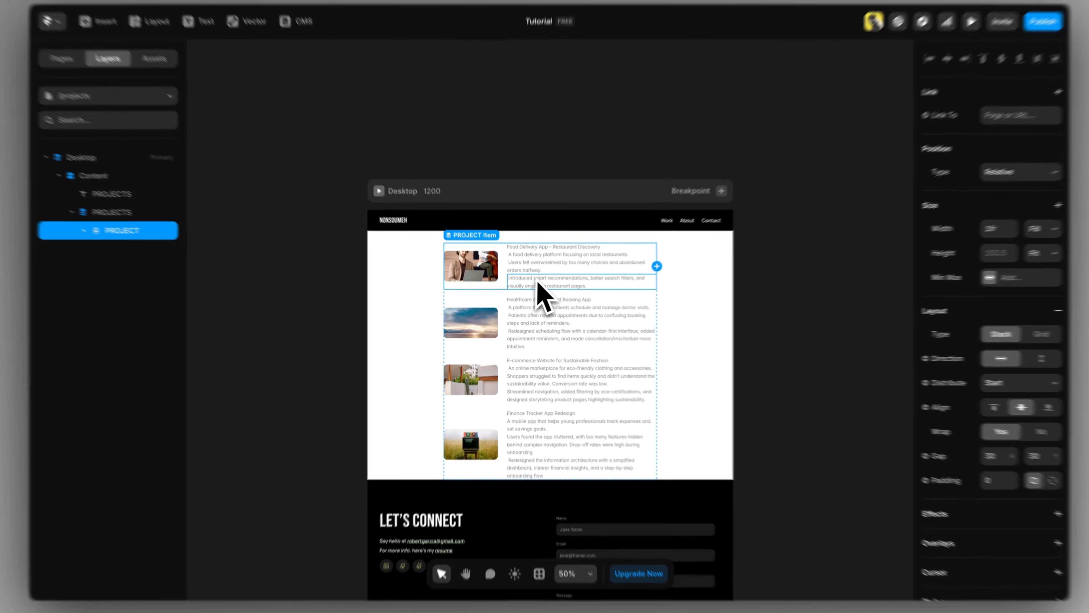
double_click(534, 287)
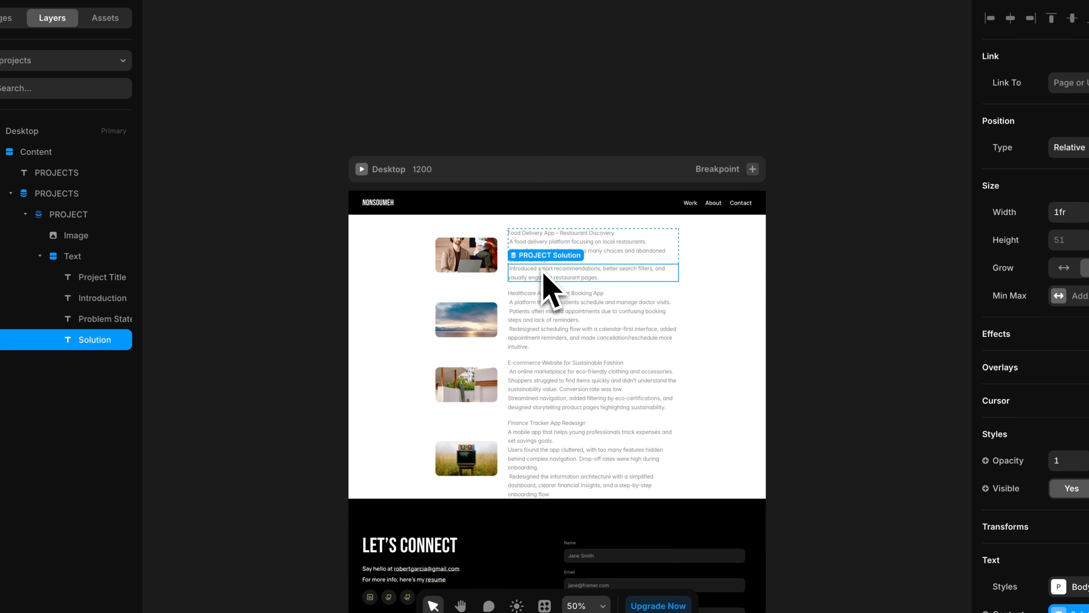
key("Delete")
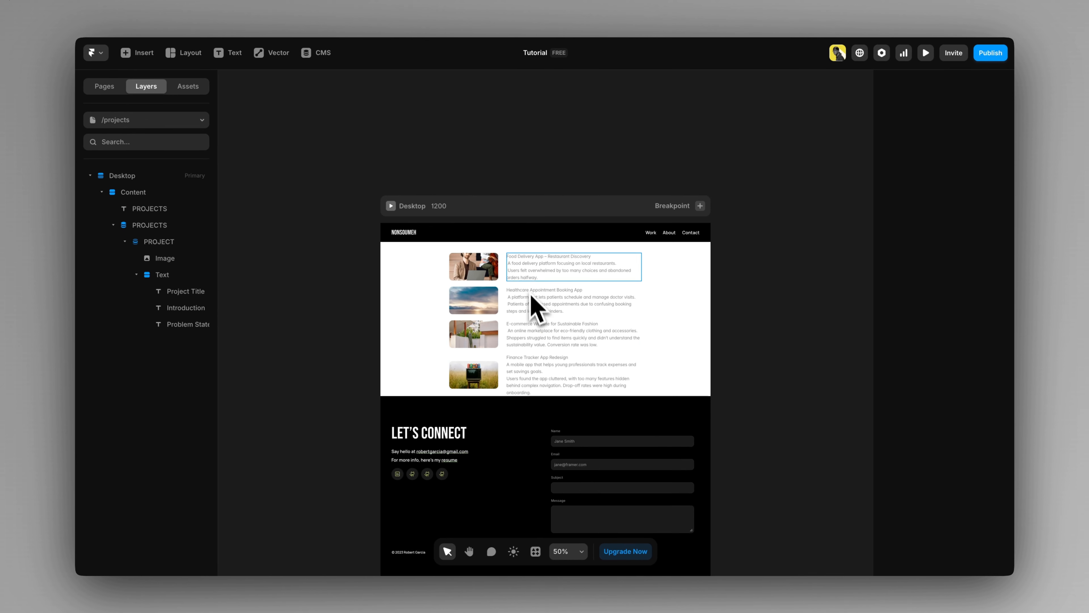
Step: Set the PROJECT item's stack direction to vertical so the image sits above the text
scroll(533, 255, "up", 3)
scroll(535, 287, "up", 5)
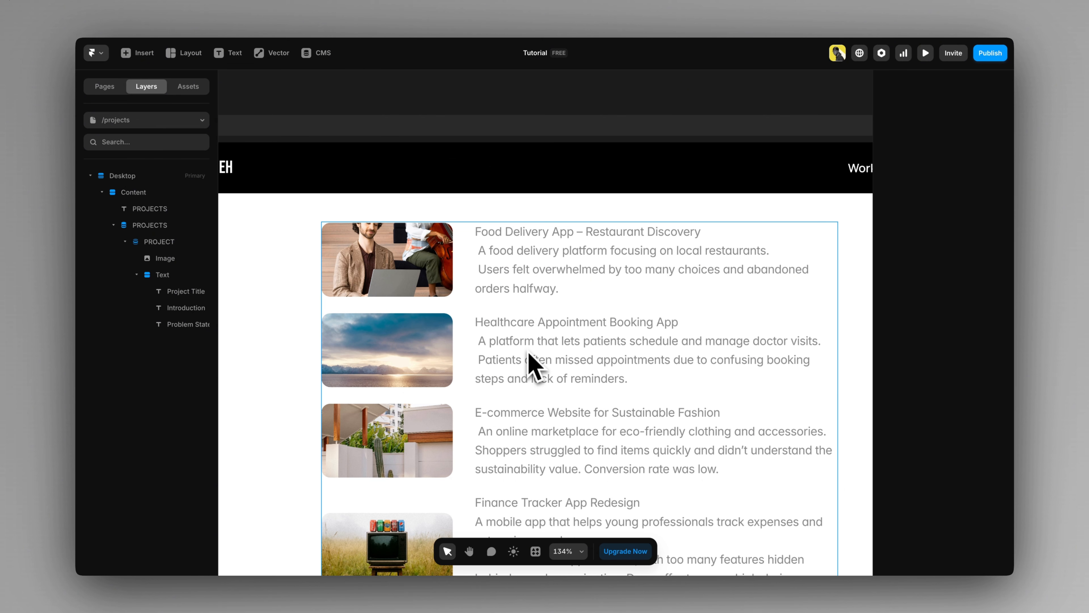
scroll(521, 423, "up", 1)
scroll(521, 426, "down", 2)
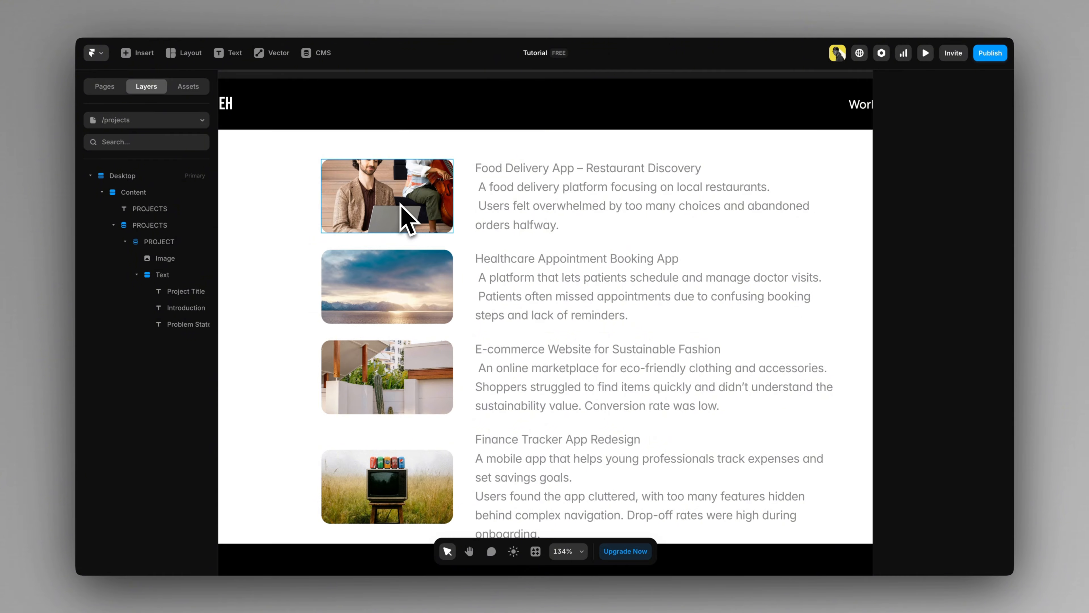
scroll(440, 226, "down", 5)
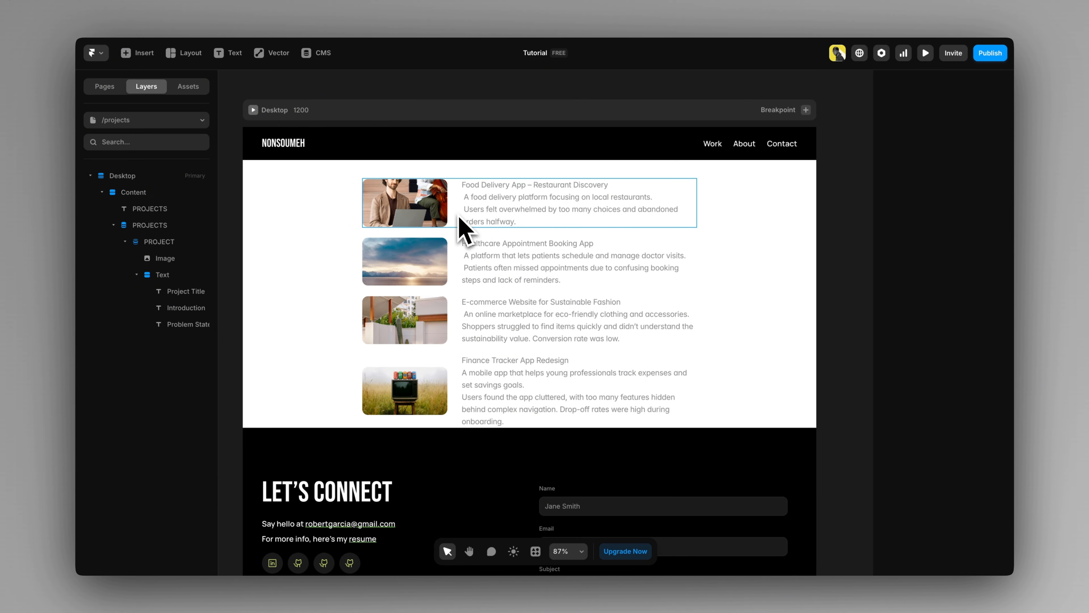
left_click(454, 205)
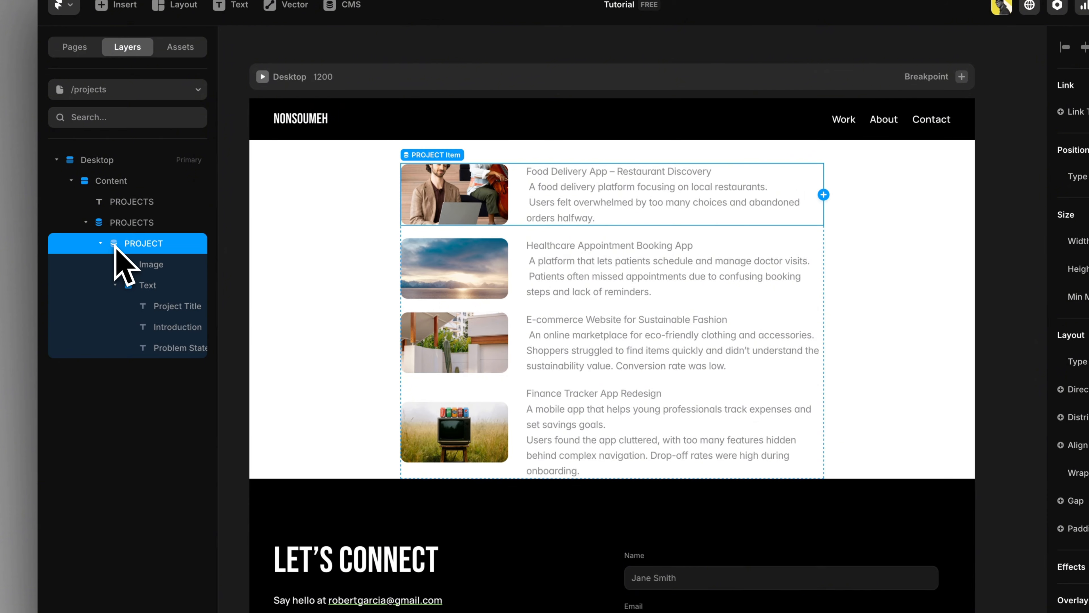
left_click(143, 264)
left_click(158, 286)
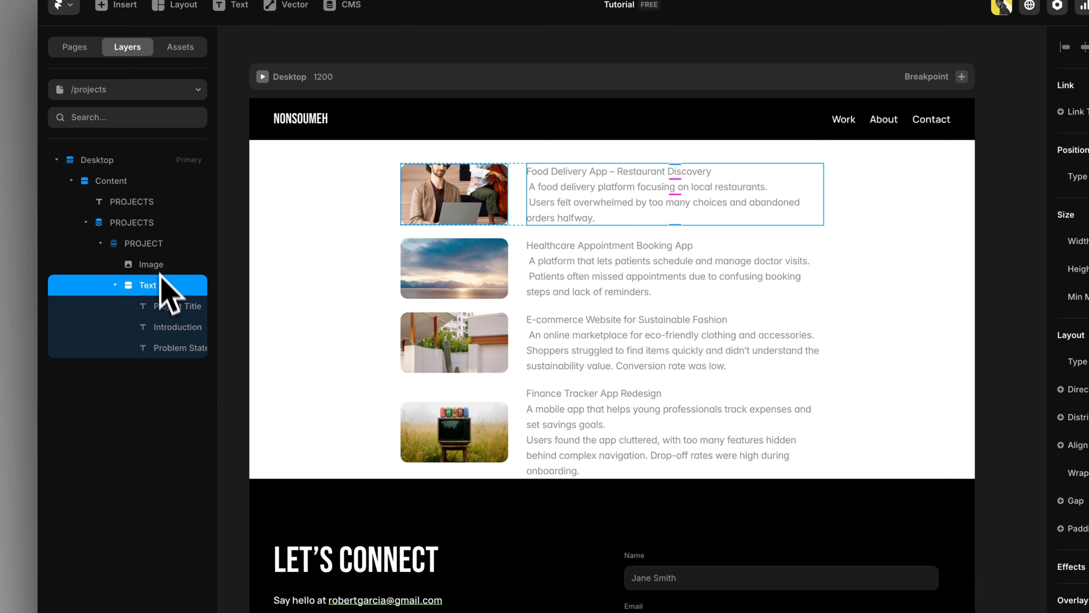
left_click(157, 244)
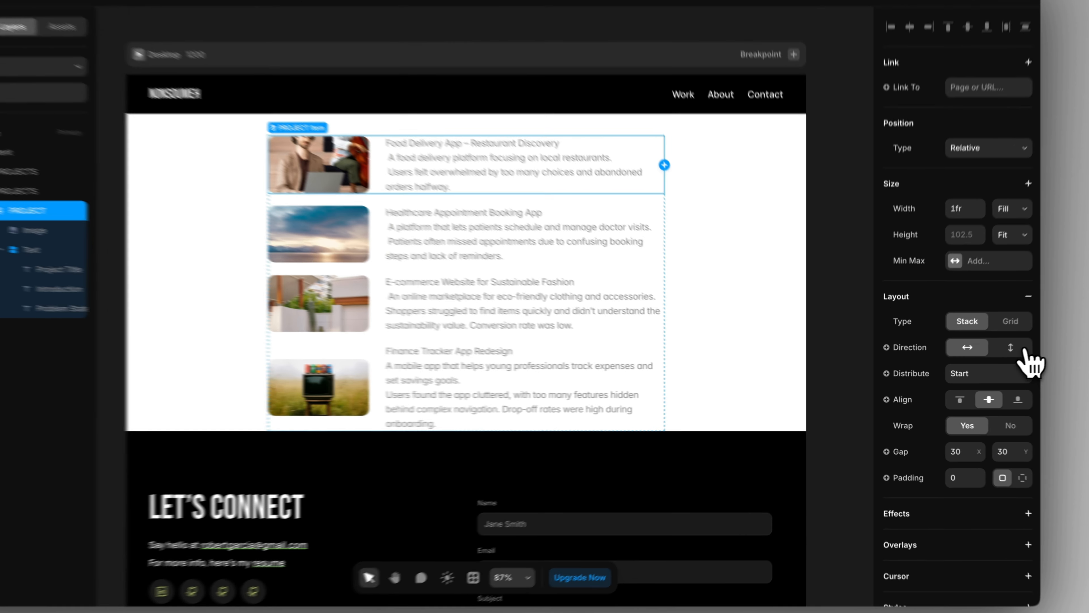
left_click(989, 356)
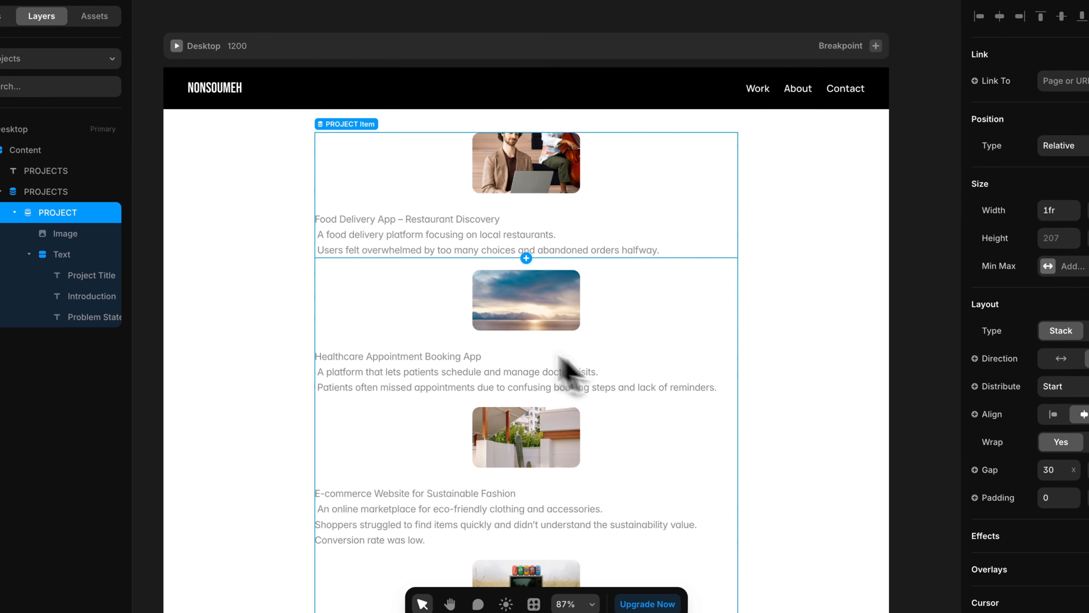
Step: Delete the Introduction and Problem Statement texts from the PROJECT item, keeping only the image and Project Title
scroll(391, 355, "down", 5)
scroll(467, 378, "up", 6)
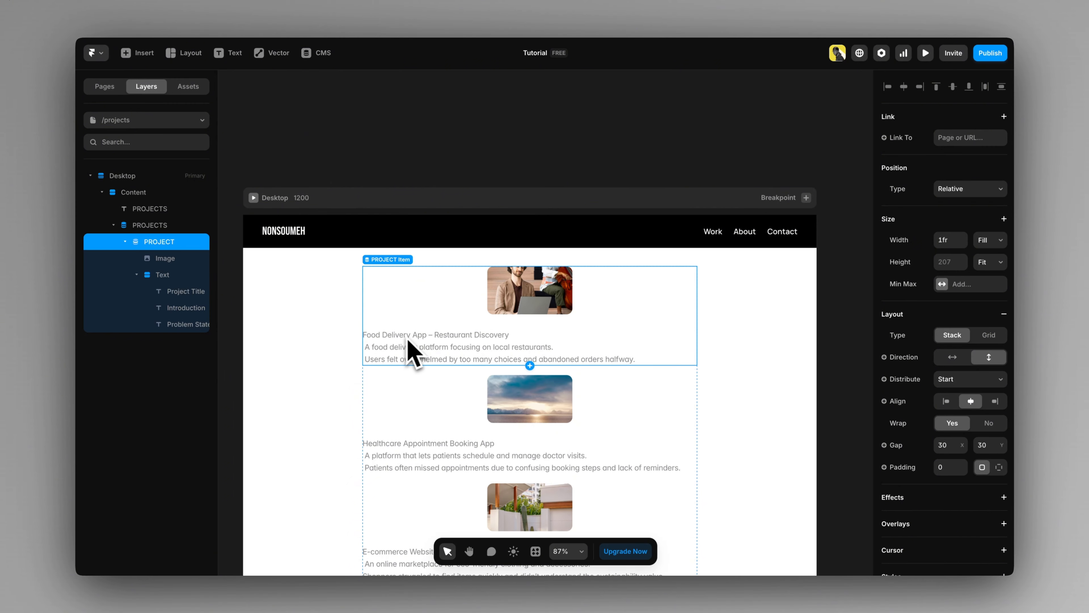
left_click(182, 308)
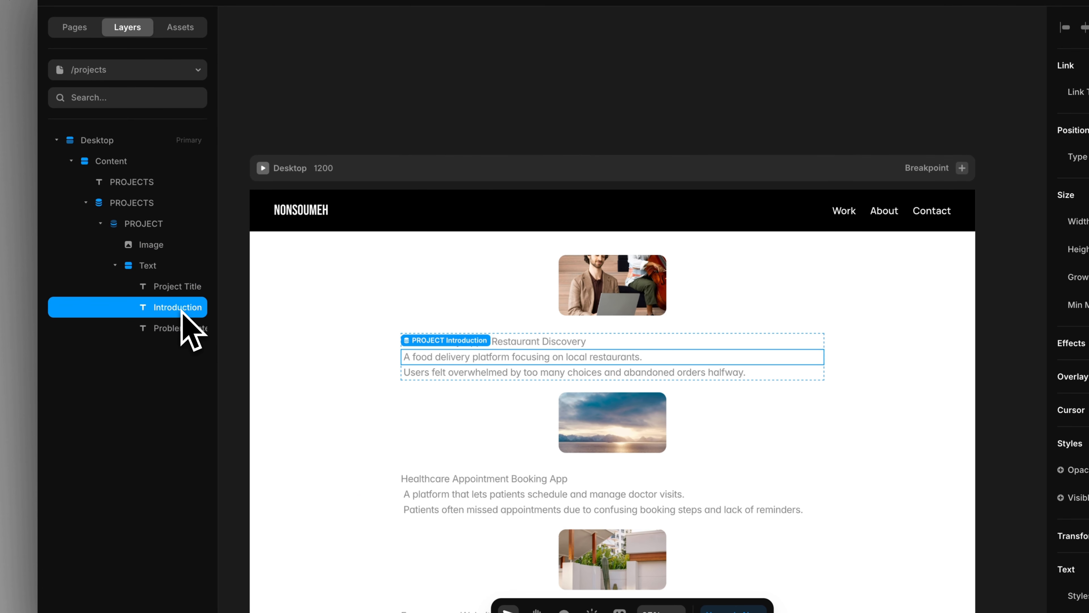
key("Delete")
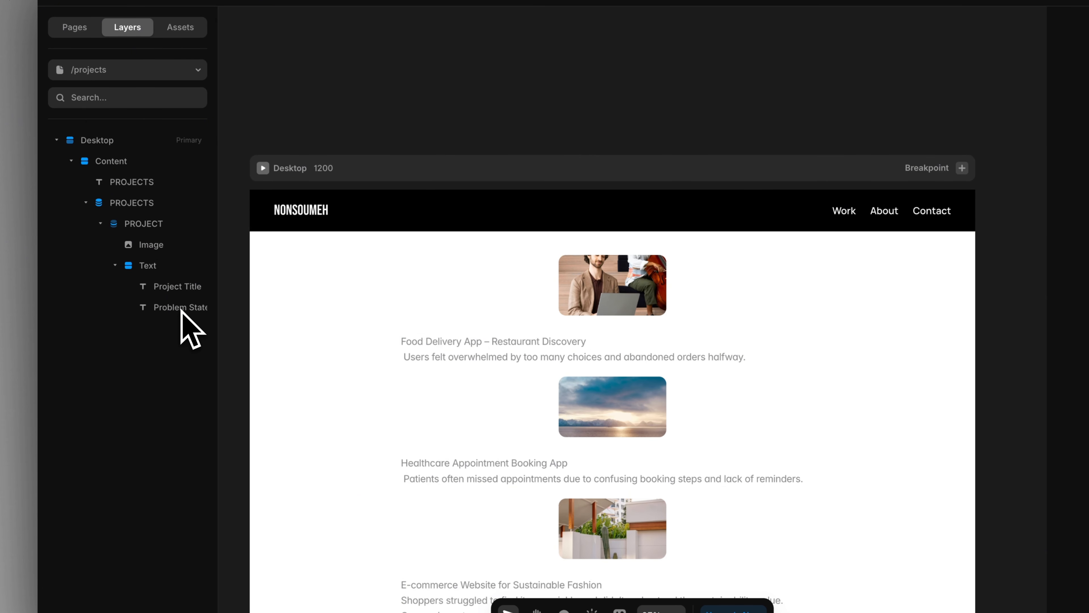
left_click(181, 308)
key("Delete")
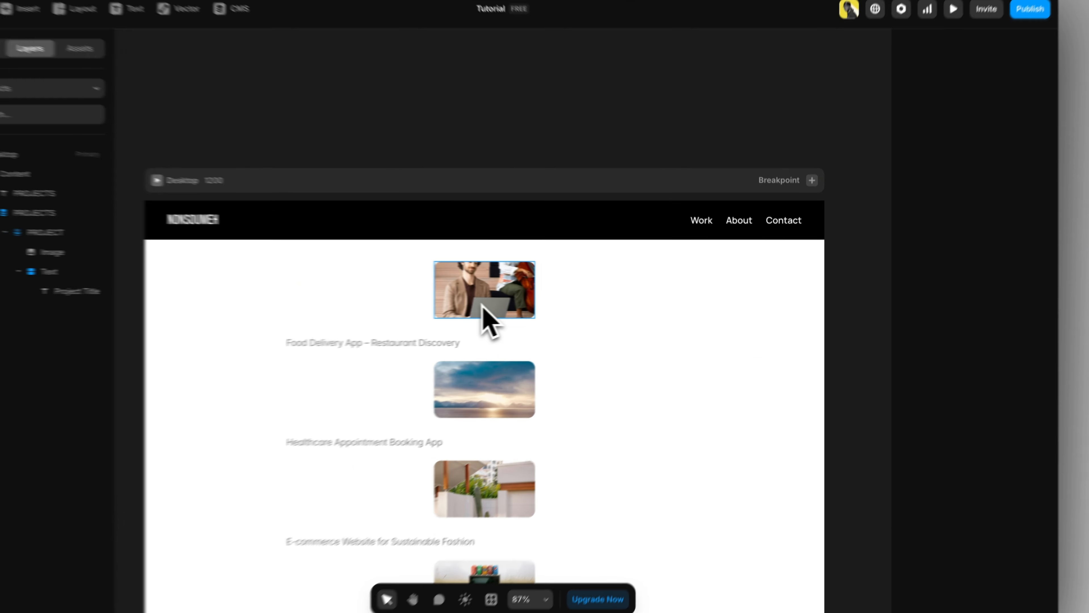
Step: Lock the project image's aspect ratio and set its width to Fill
left_click(531, 309)
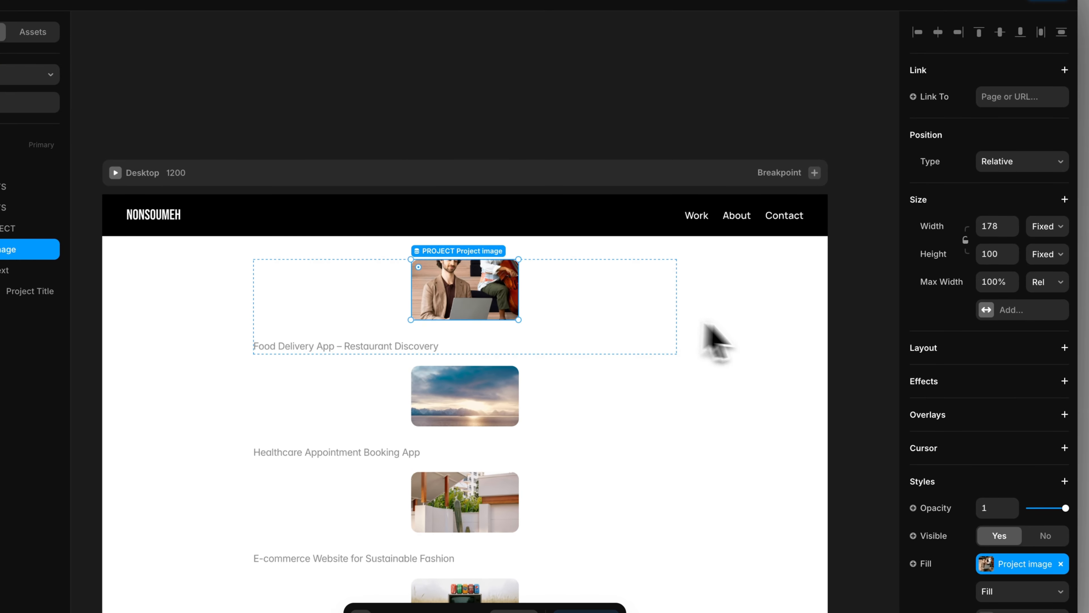
left_click(966, 241)
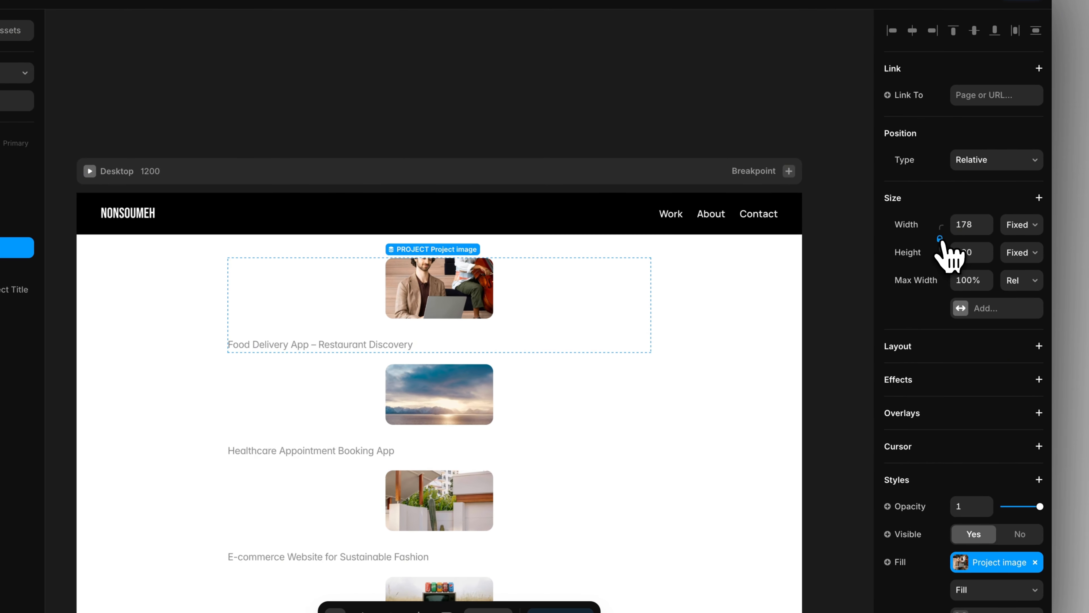
left_click(1029, 230)
left_click(1023, 257)
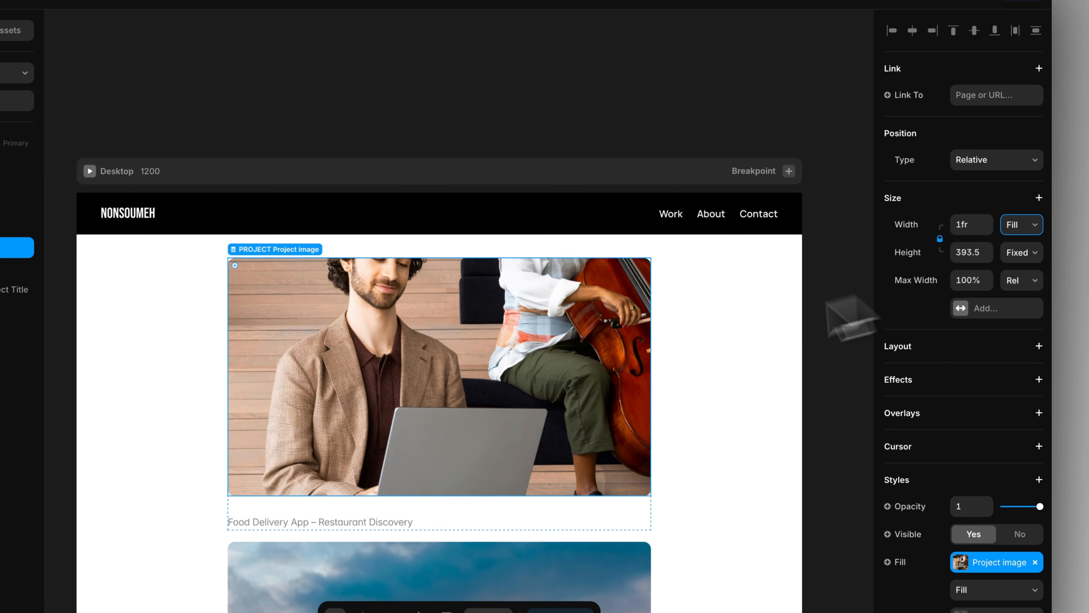
scroll(588, 389, "down", 10)
scroll(594, 394, "up", 8)
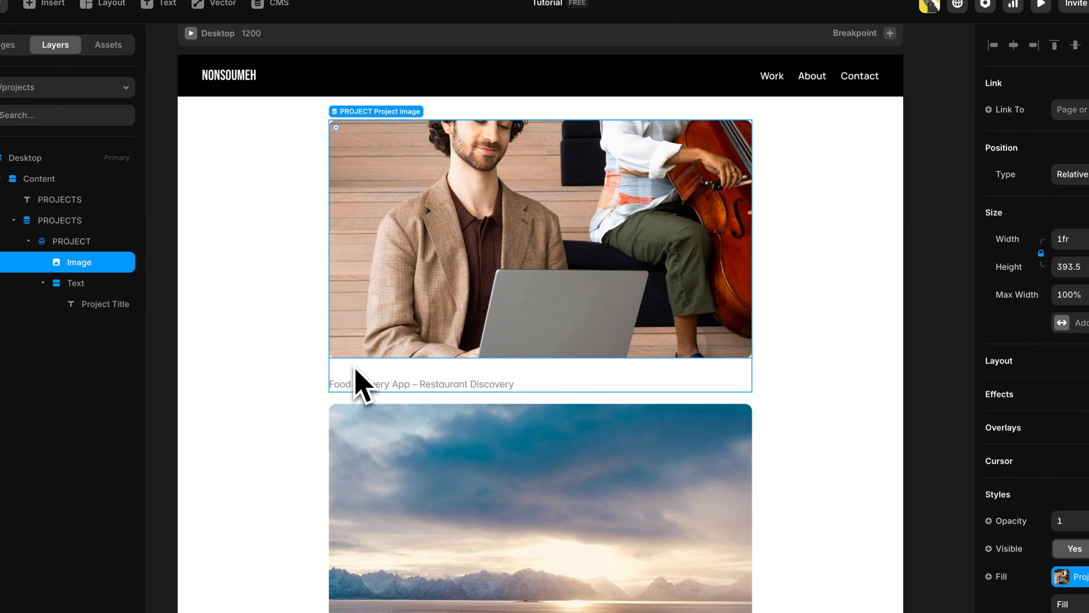
Step: Turn off wrapping on the PROJECT item's stack and set its gap to 12
left_click(254, 352)
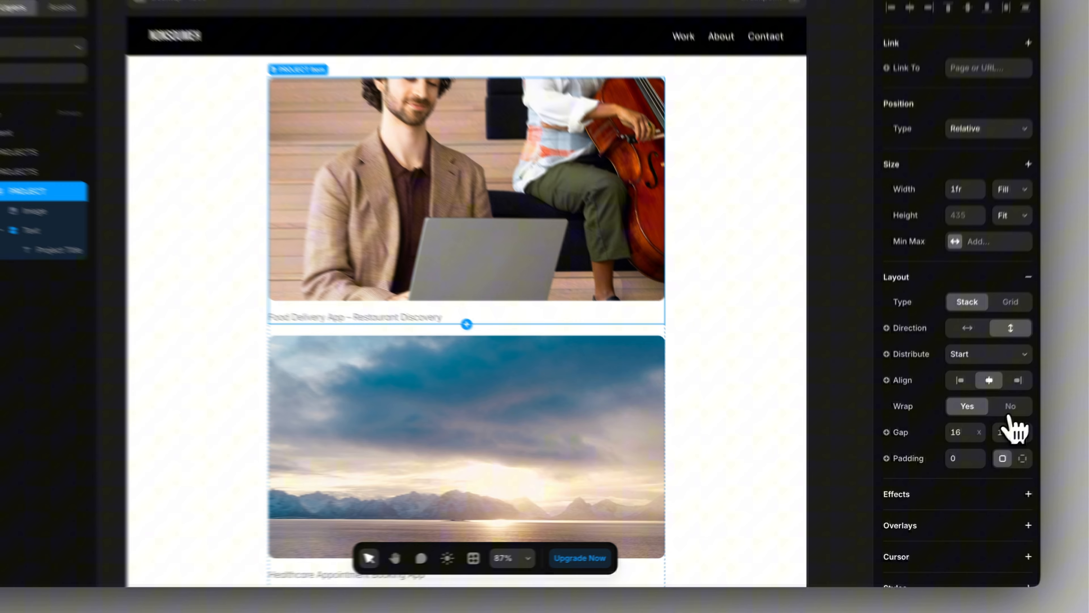
left_click(989, 422)
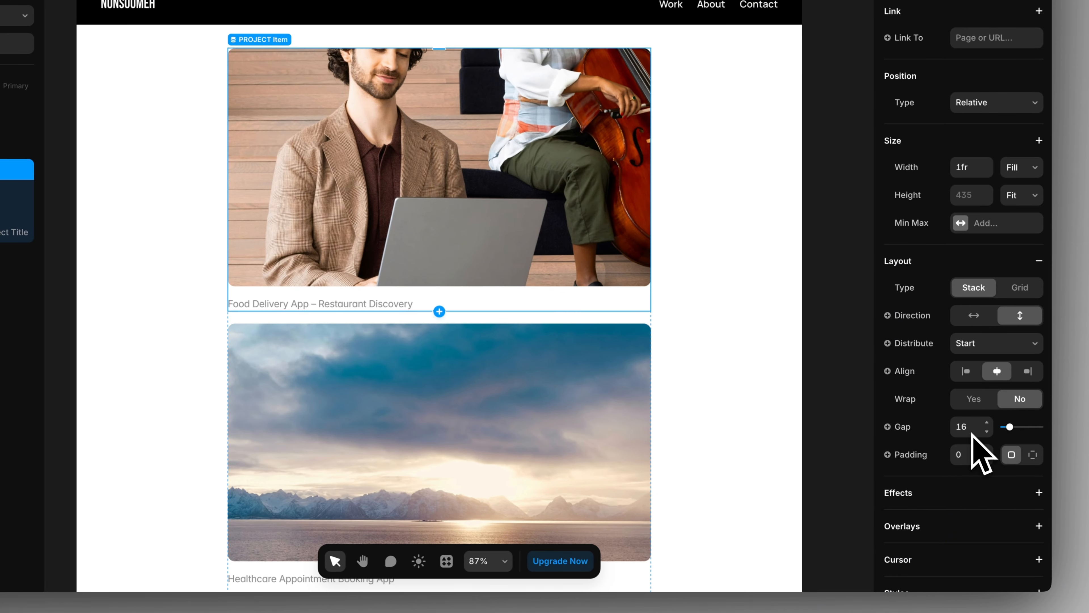
left_click(987, 431)
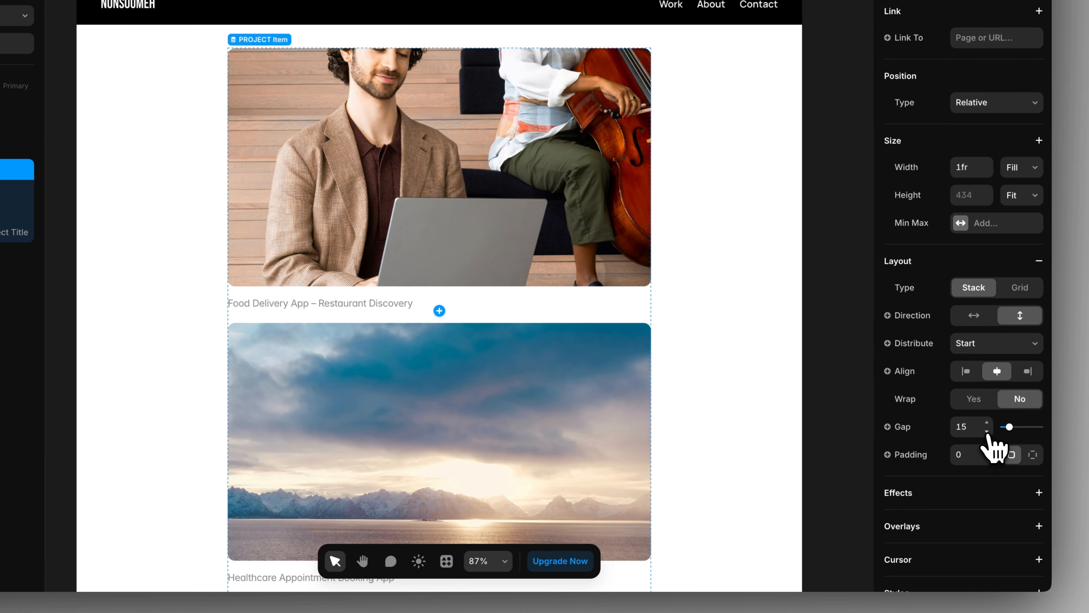
left_click(987, 431)
left_click(987, 431)
left_click(987, 431)
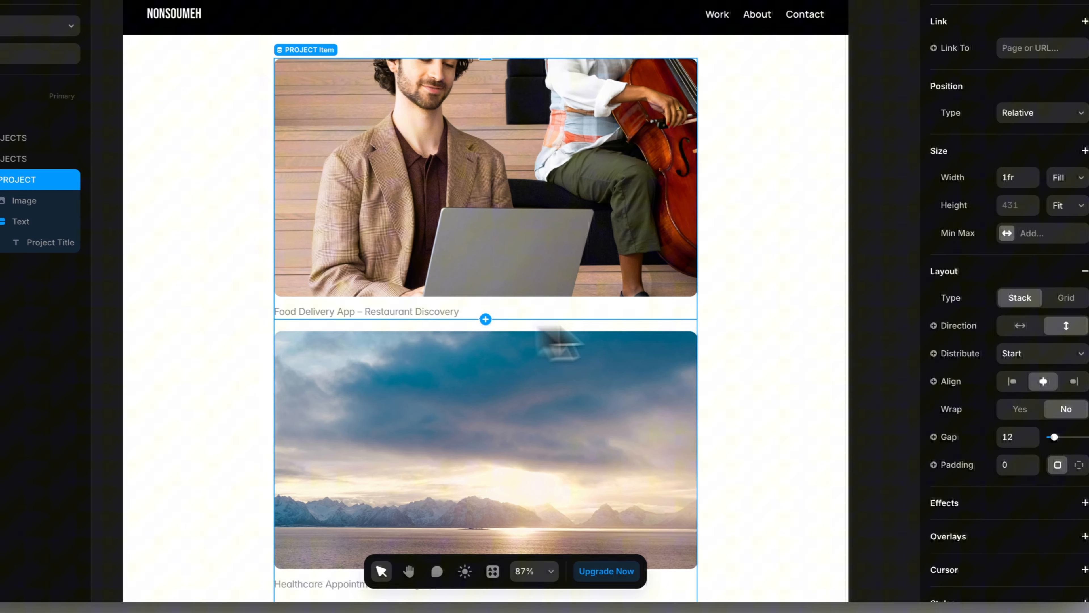
left_click(762, 308)
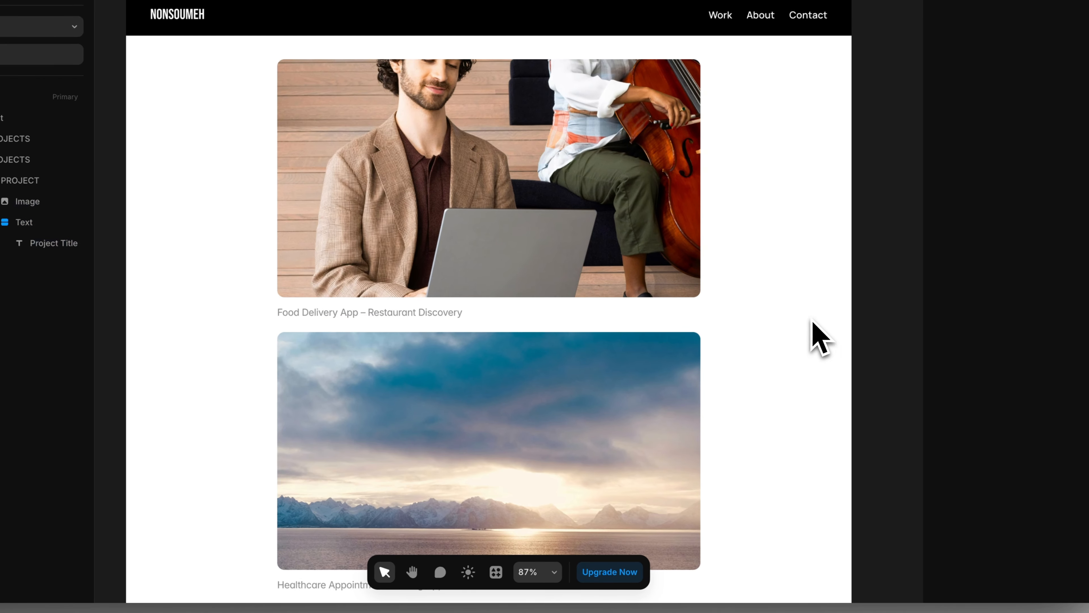
Step: Change the PROJECTS collection list's layout from a stack to a grid with 2 columns
scroll(577, 386, "down", 10)
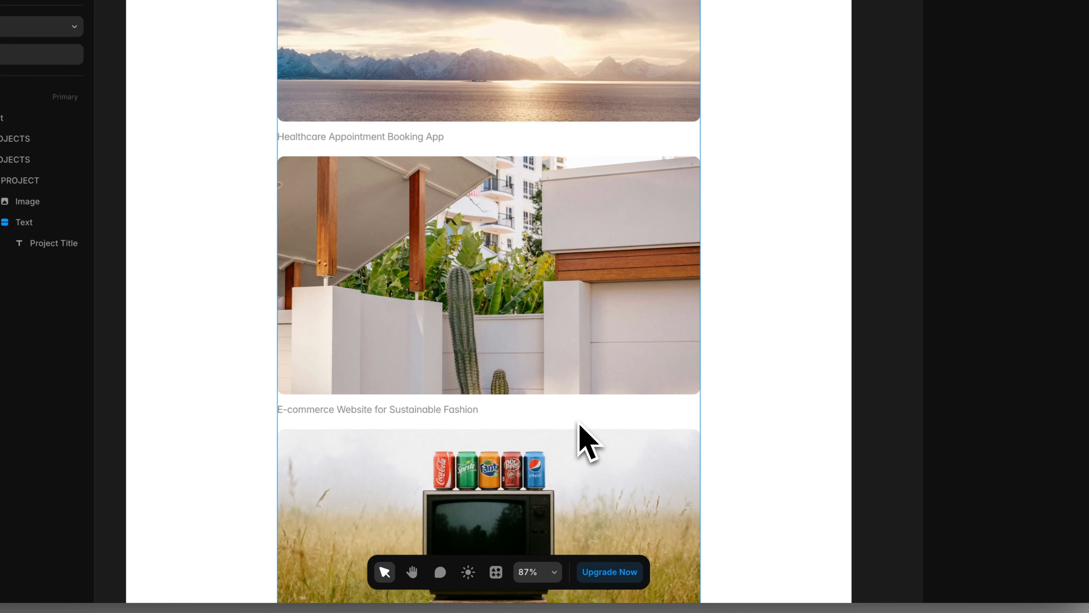
scroll(579, 423, "up", 10)
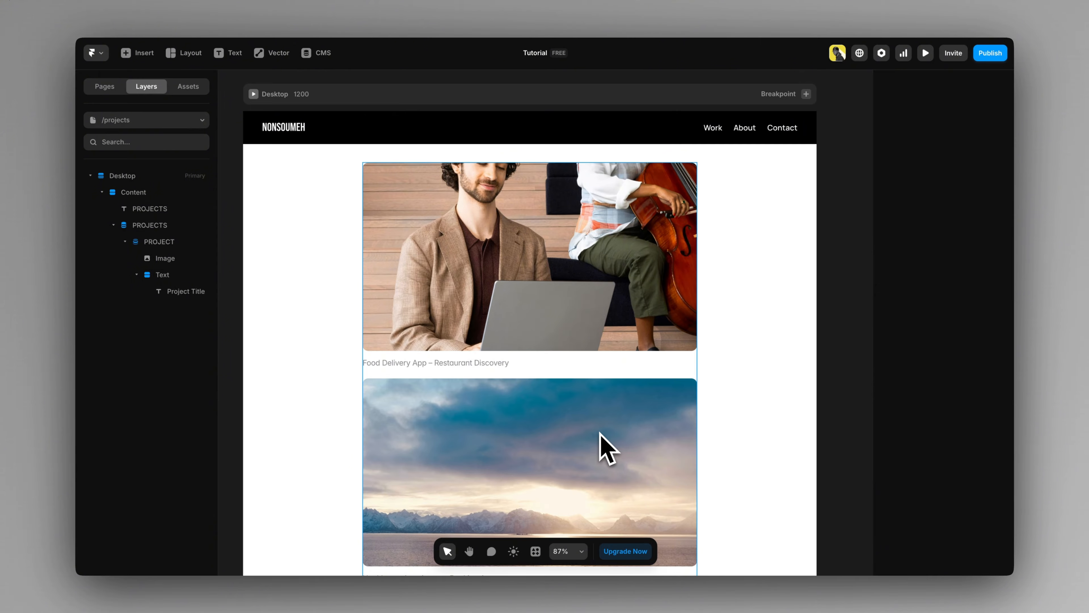
left_click(488, 378)
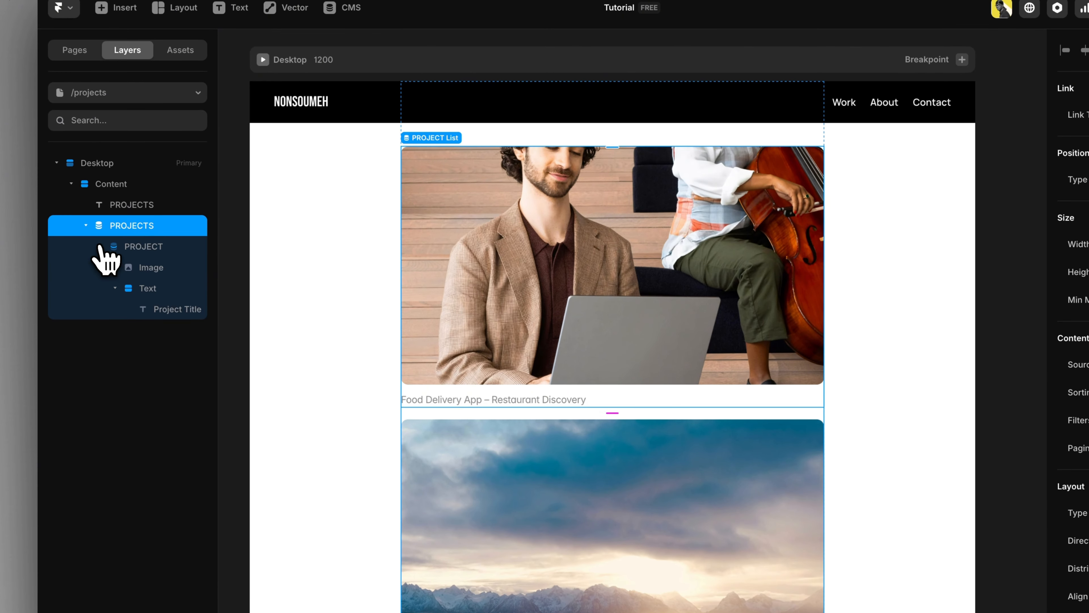
left_click(99, 245)
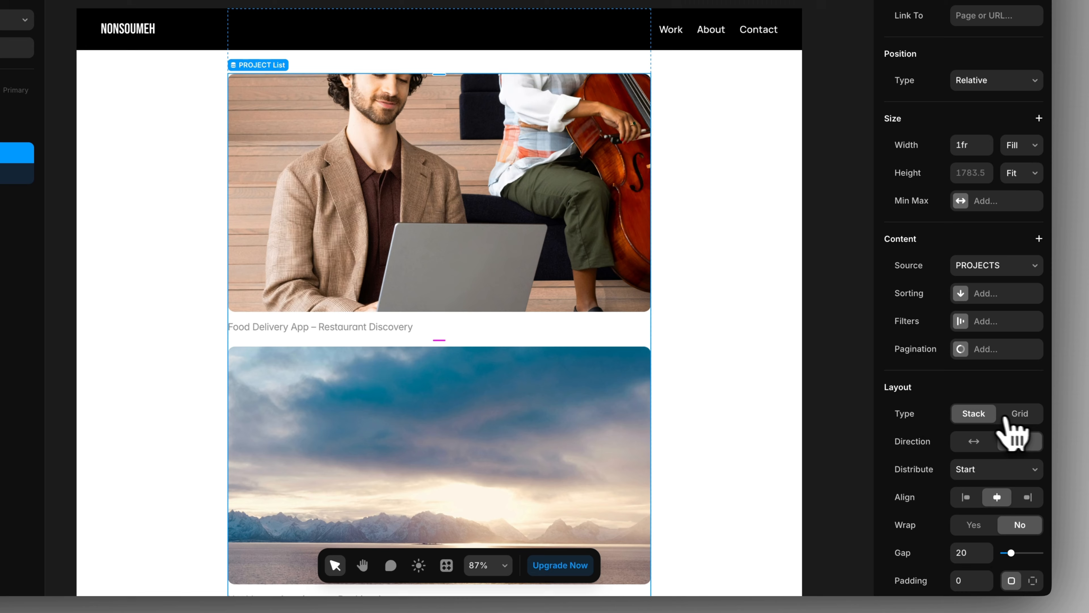
left_click(1009, 418)
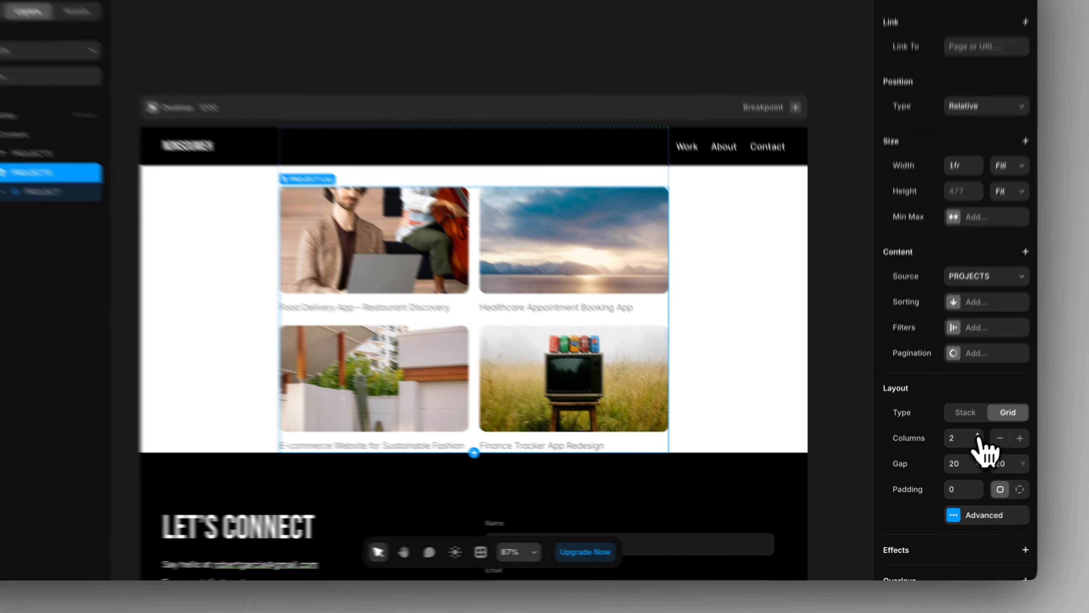
left_click(963, 450)
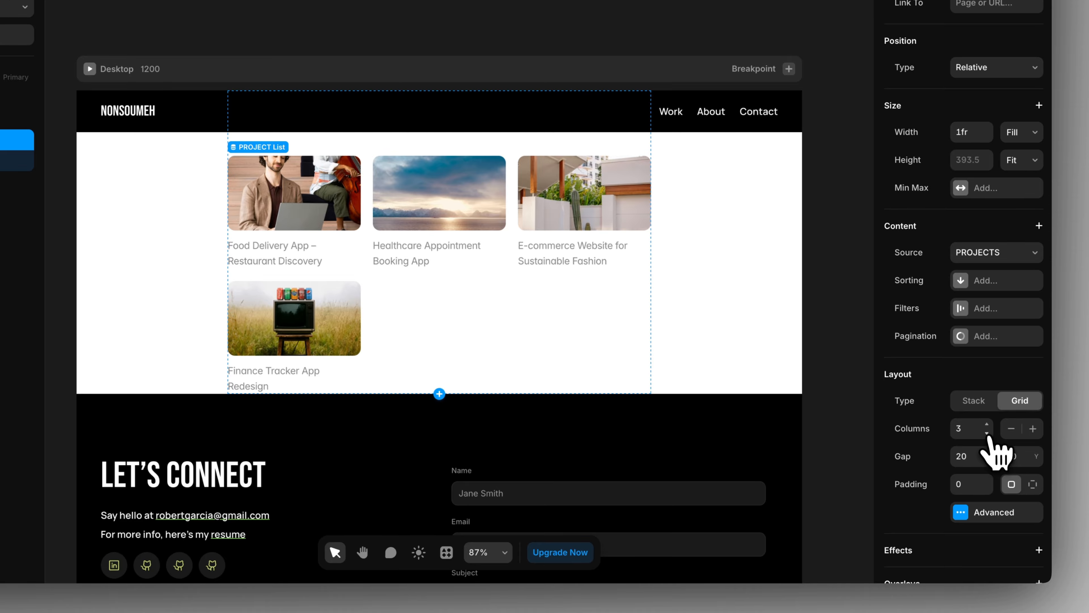
left_click(987, 434)
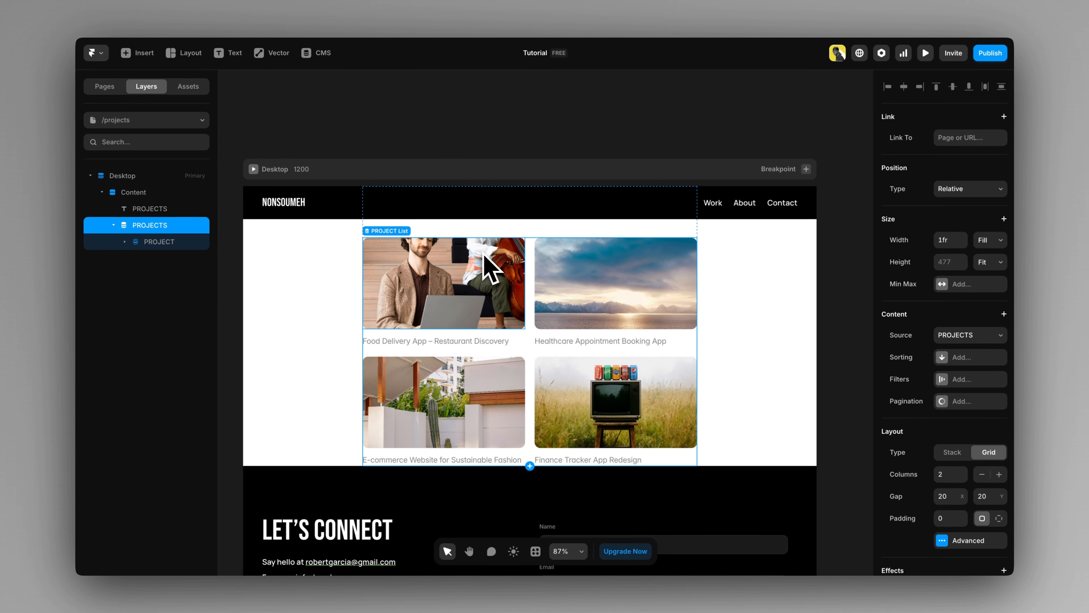
Step: Set the Content stack's width to Fill and give it 60 padding on all sides
left_click(138, 191)
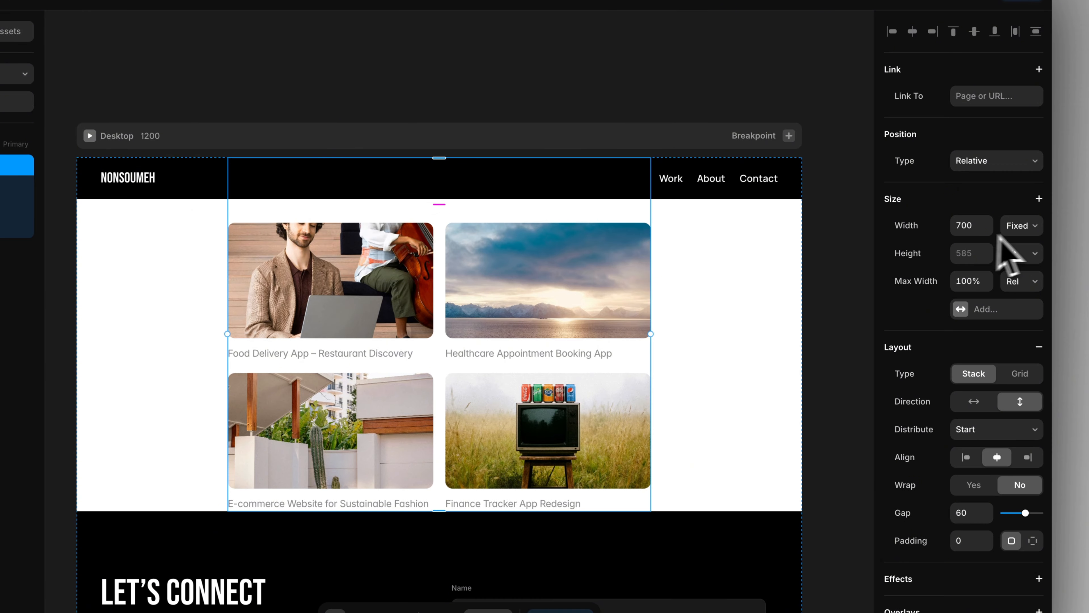
left_click(1020, 227)
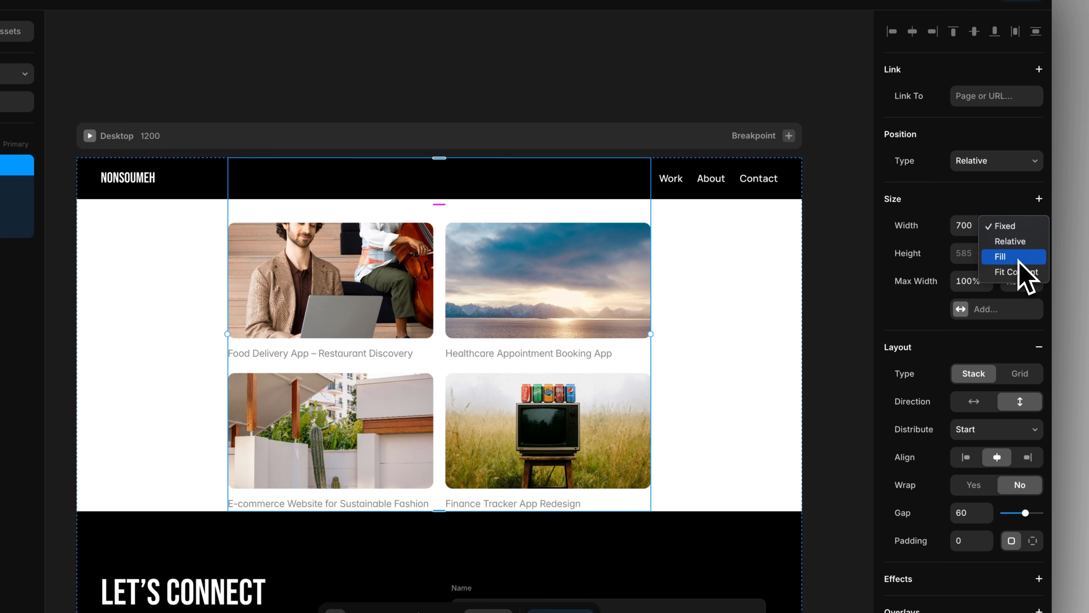
left_click(1017, 258)
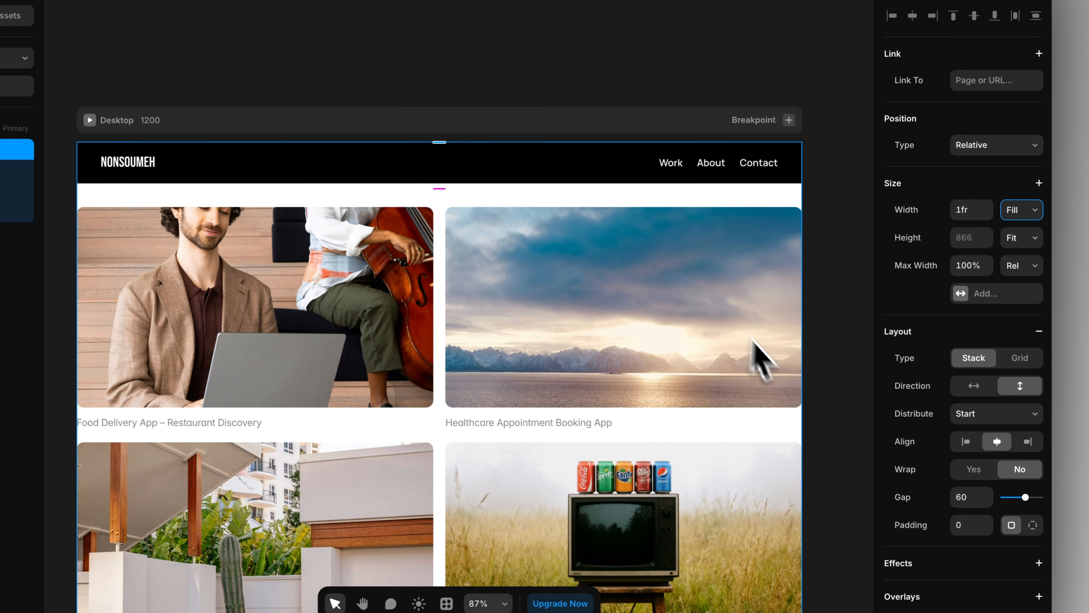
scroll(1032, 461, "down", 1)
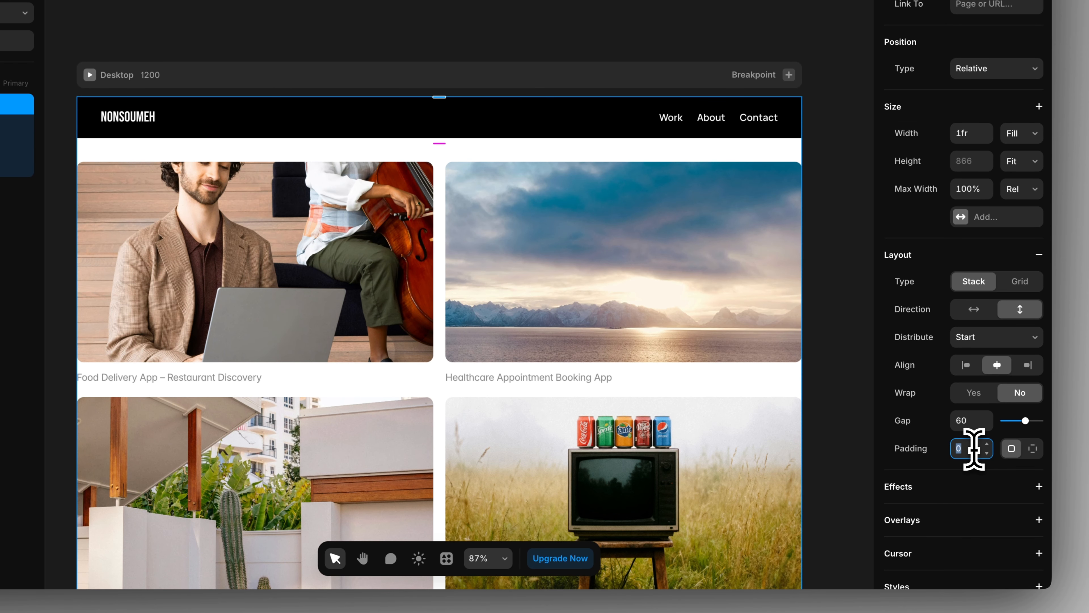
left_click(870, 417)
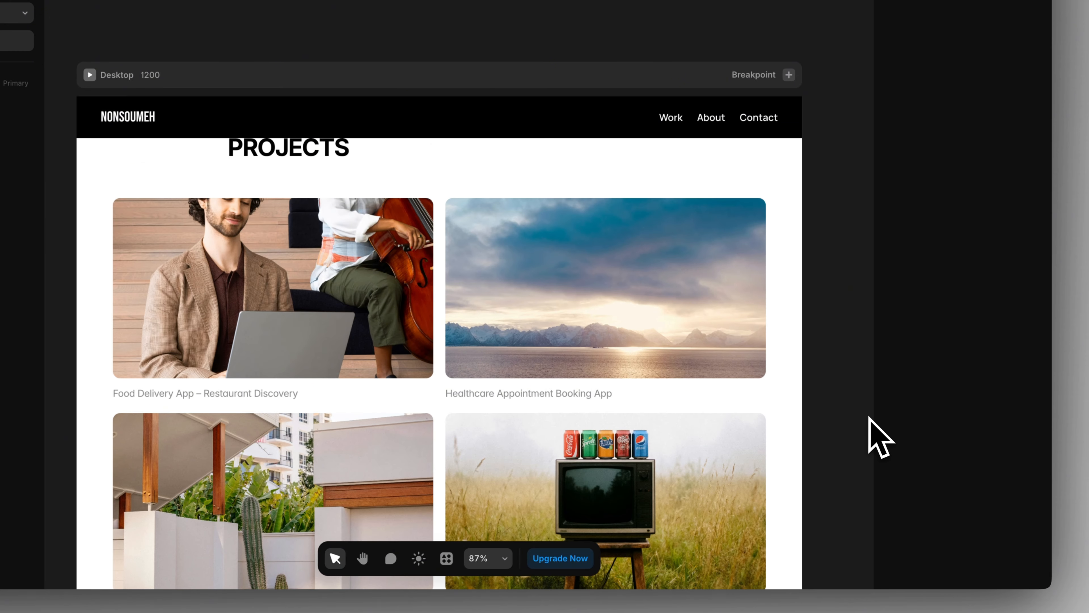
Step: Switch the Content stack to individual side paddings and set its top padding to 120
left_click(336, 181)
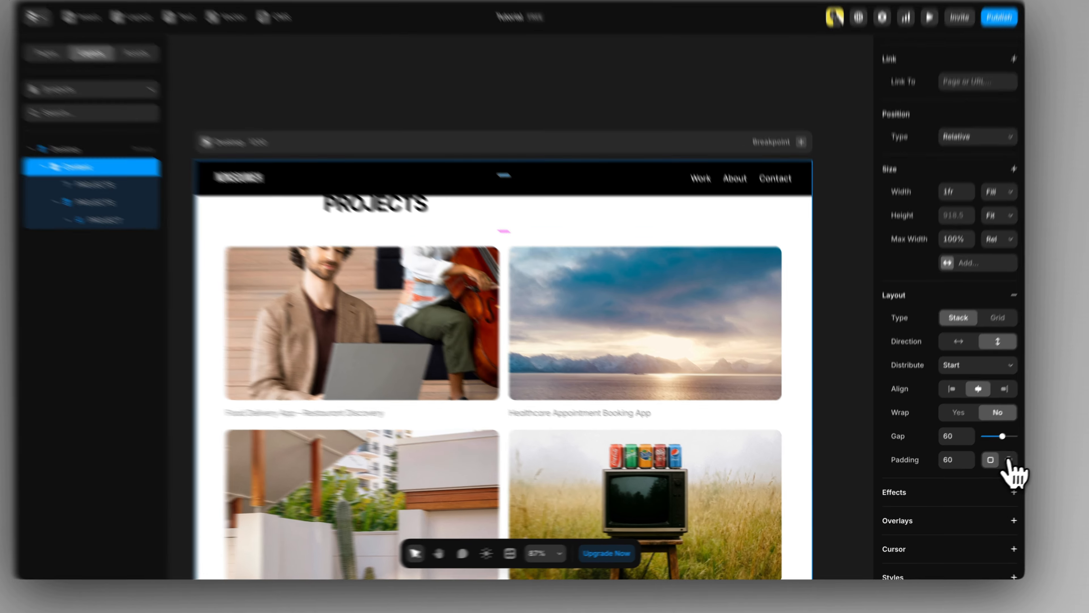
left_click(1009, 459)
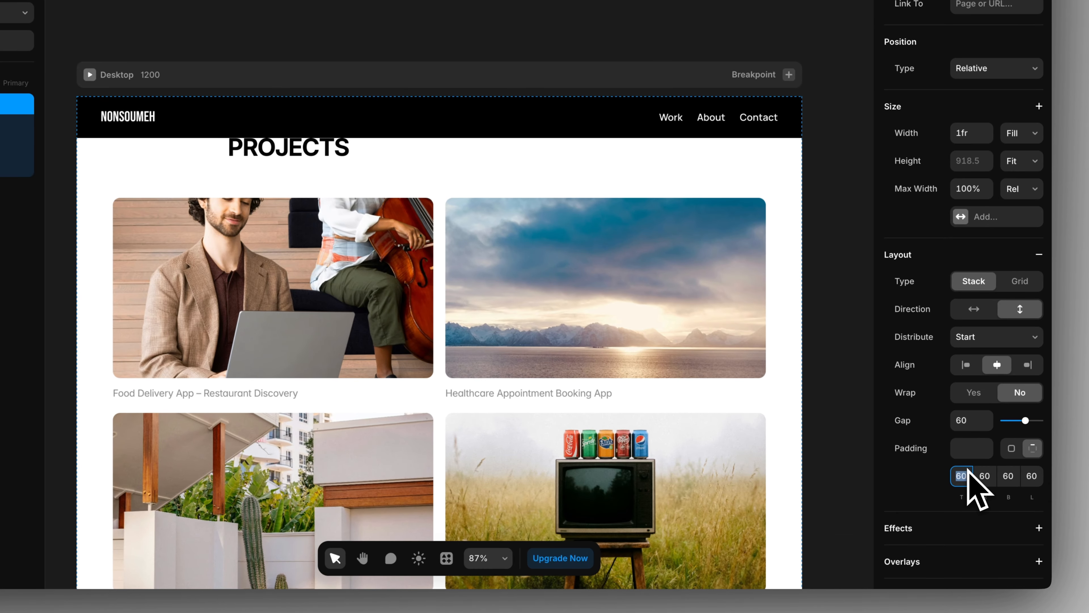
type("12")
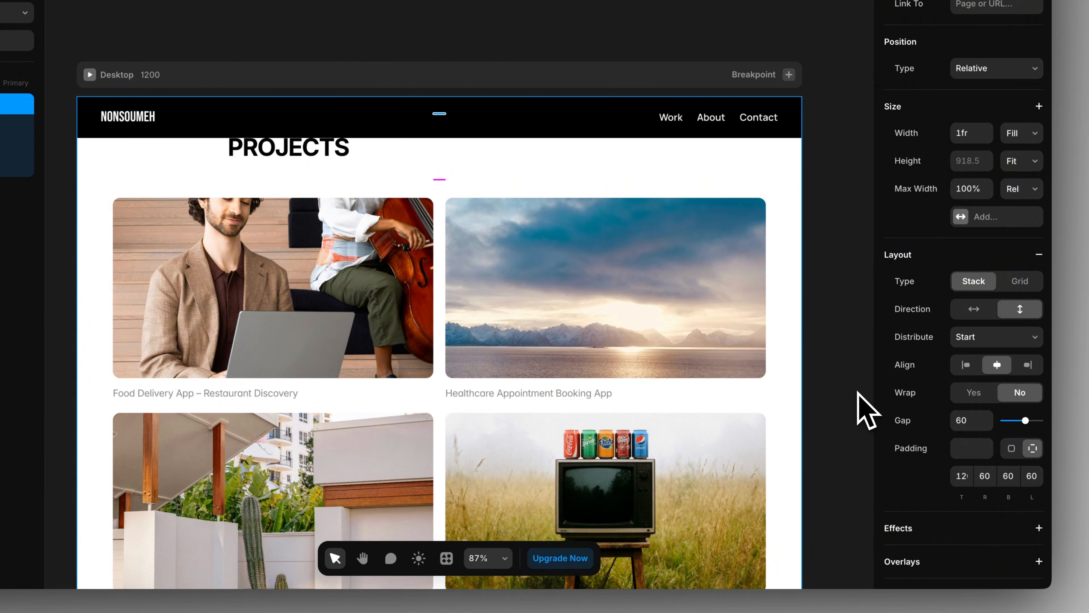
left_click(863, 408)
Step: Check the two-column project grid on the canvas and in a desktop preview of the page, and return to the editor
scroll(696, 310, "down", 5)
scroll(707, 327, "up", 3)
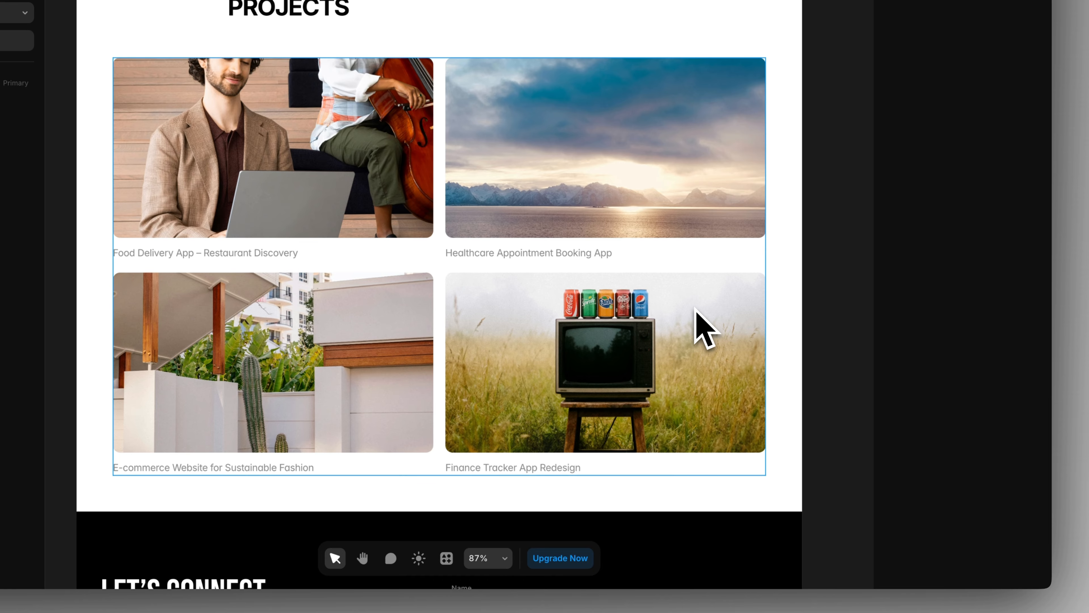
scroll(729, 352, "down", 1)
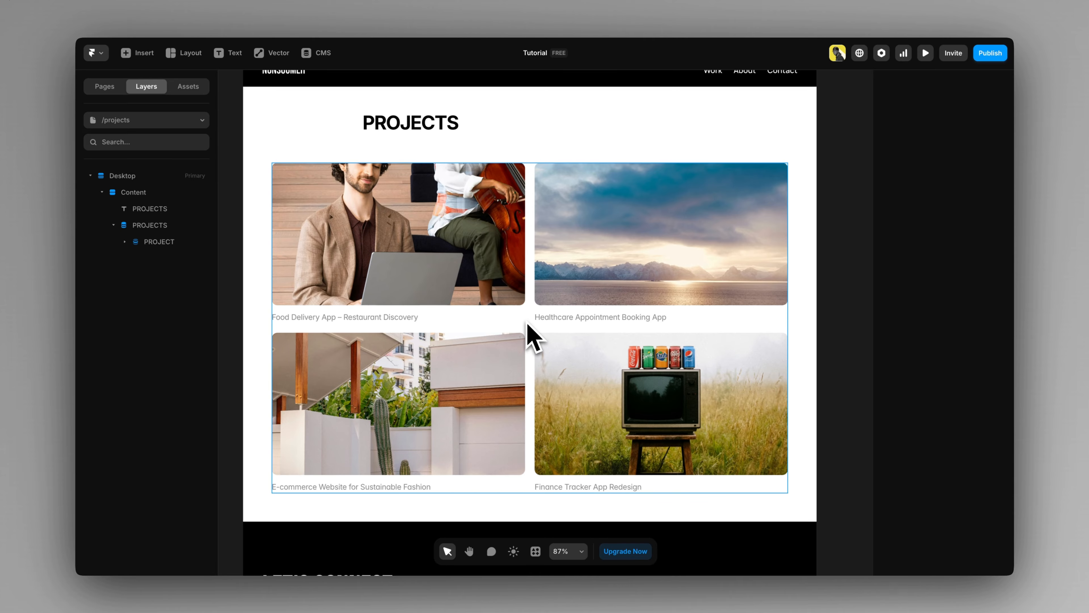
scroll(534, 339, "down", 5)
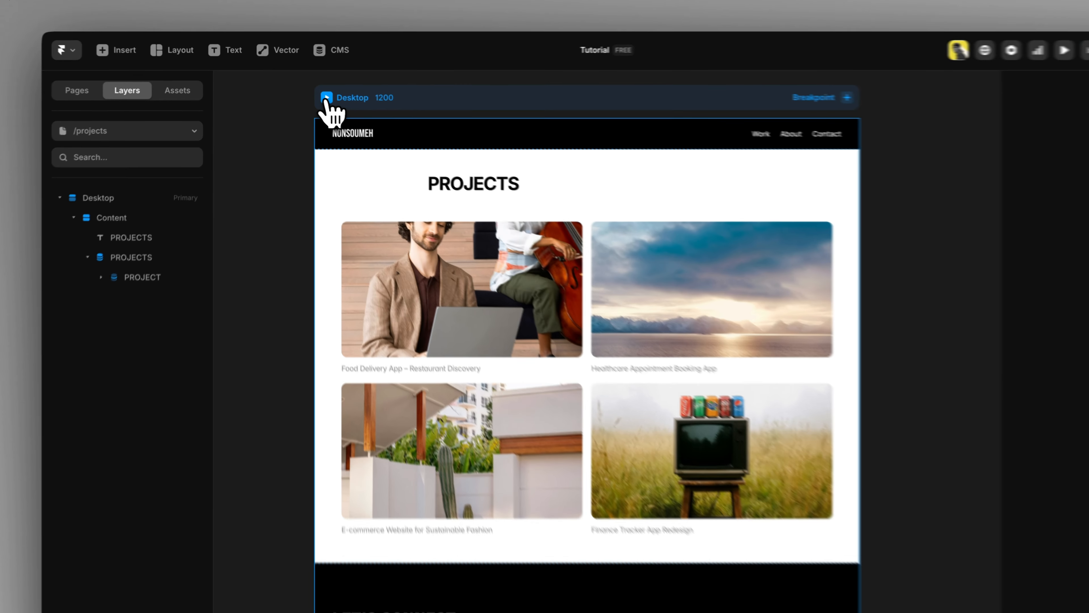
left_click(312, 92)
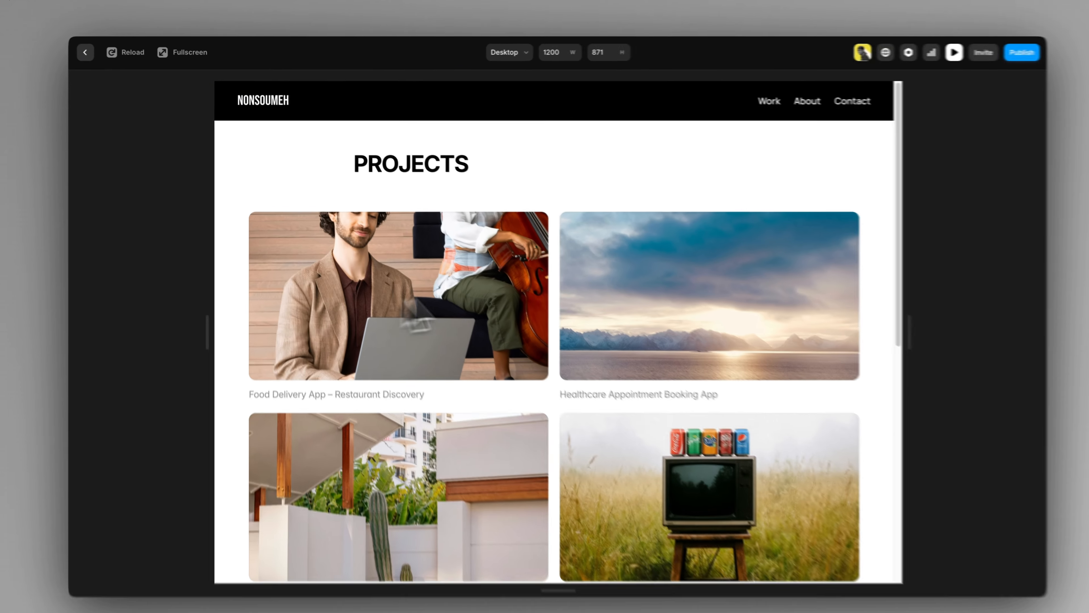
scroll(677, 326, "down", 5)
scroll(661, 365, "up", 5)
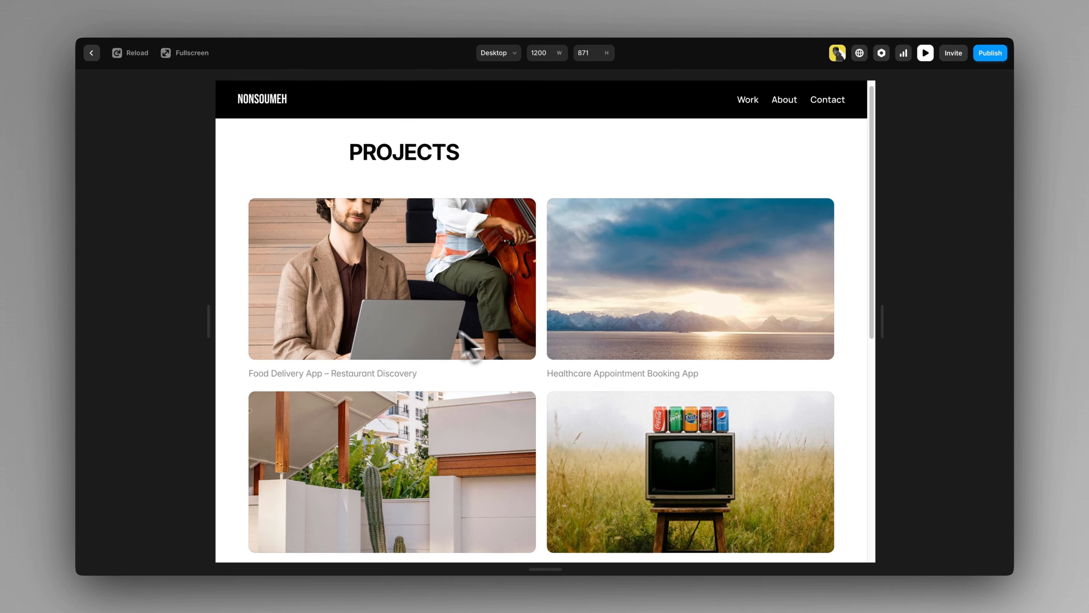
scroll(338, 288, "up", 1)
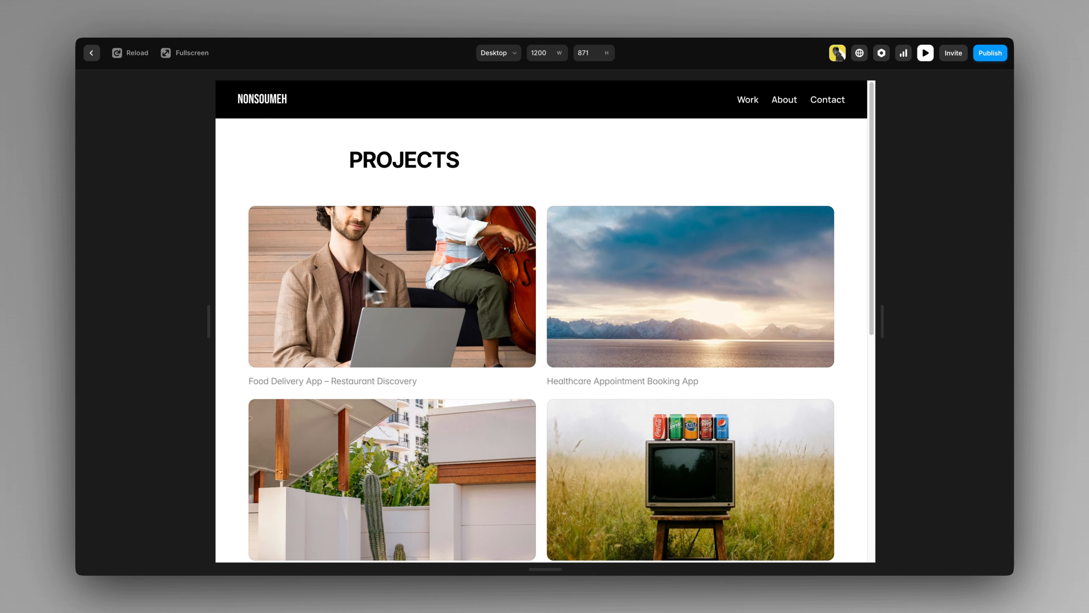
scroll(643, 321, "down", 5)
scroll(609, 361, "up", 5)
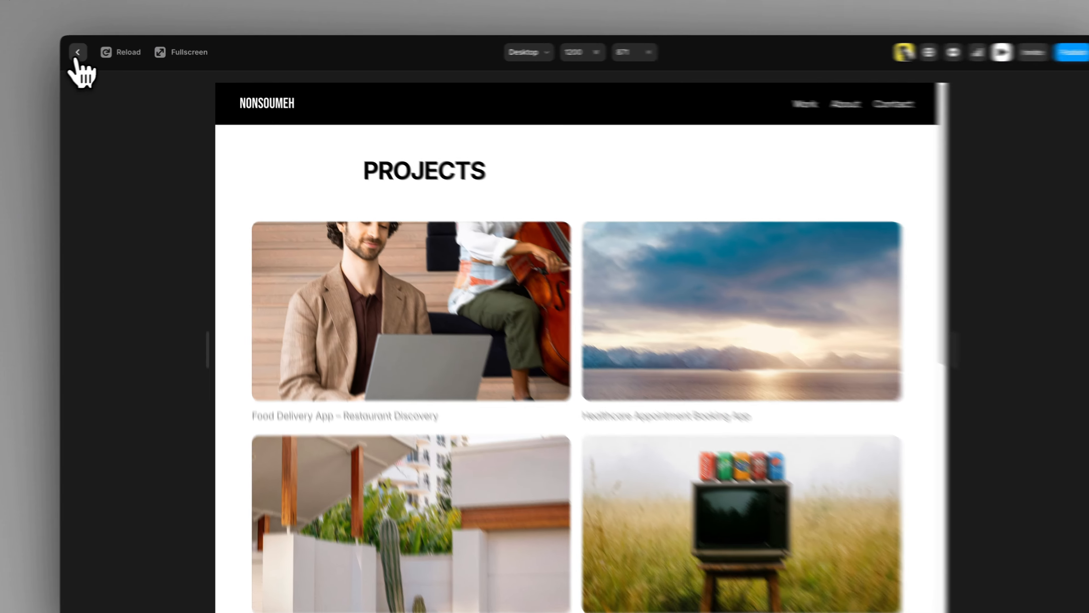
left_click(91, 53)
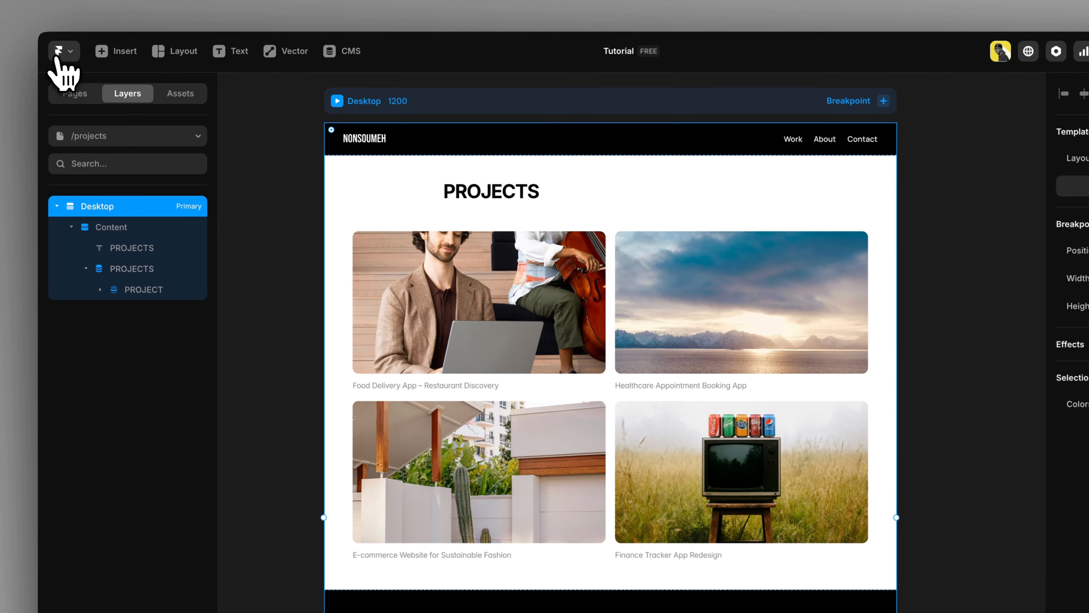
Step: Duplicate the Project Title text below the image in the PROJECT item
left_click(410, 383)
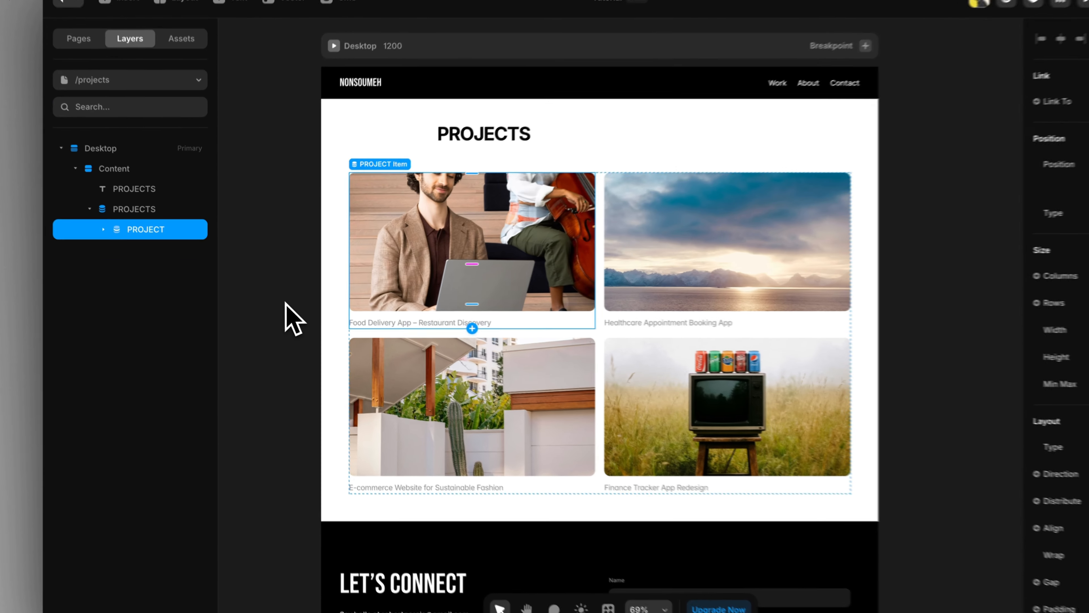
left_click(273, 301)
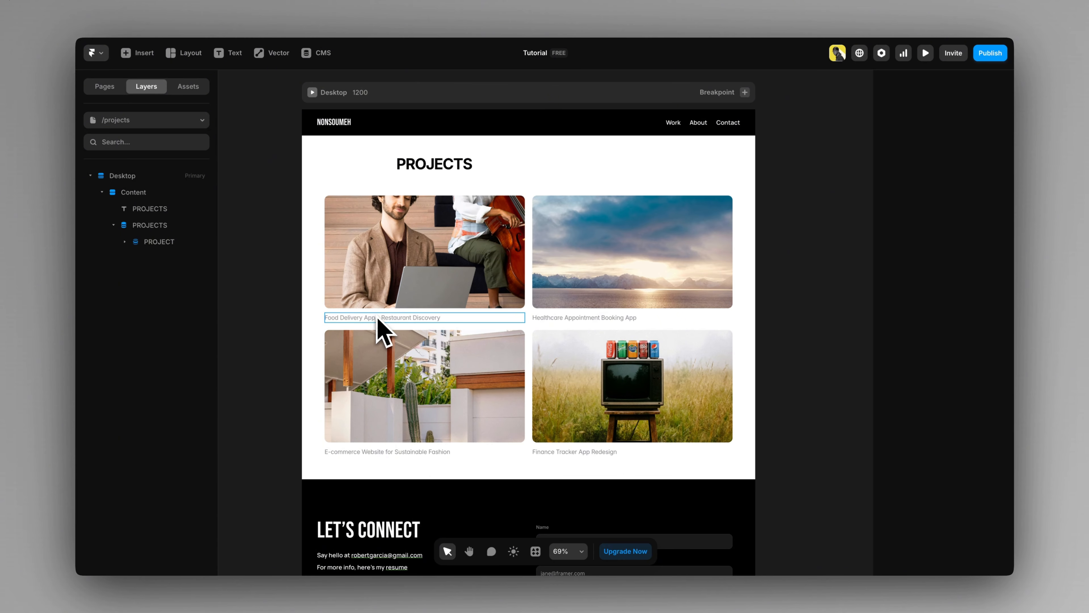
left_click(358, 319)
key("ctrl+d")
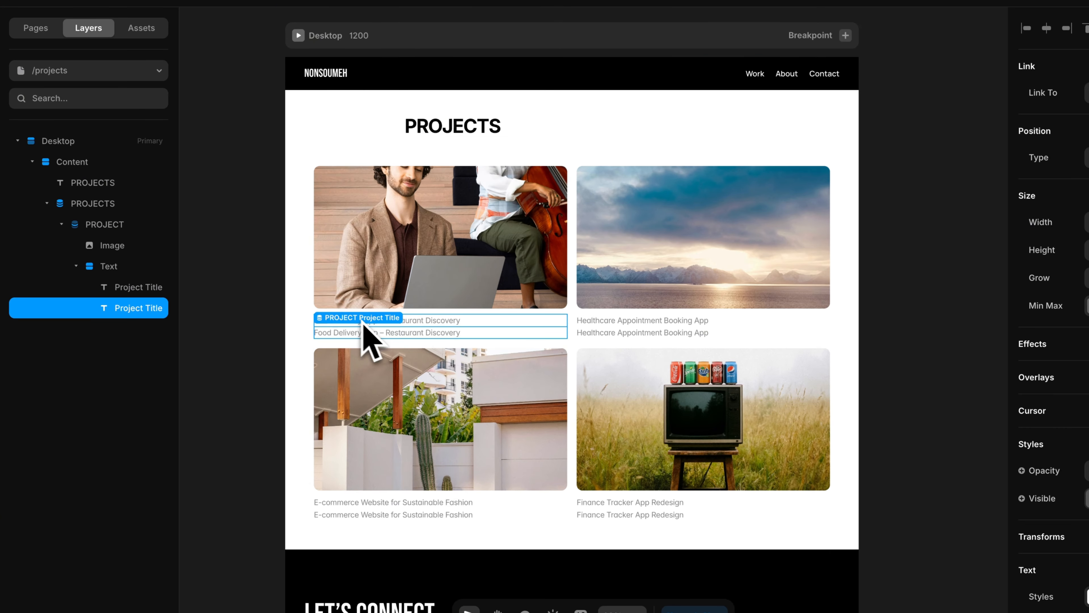
left_click(214, 287)
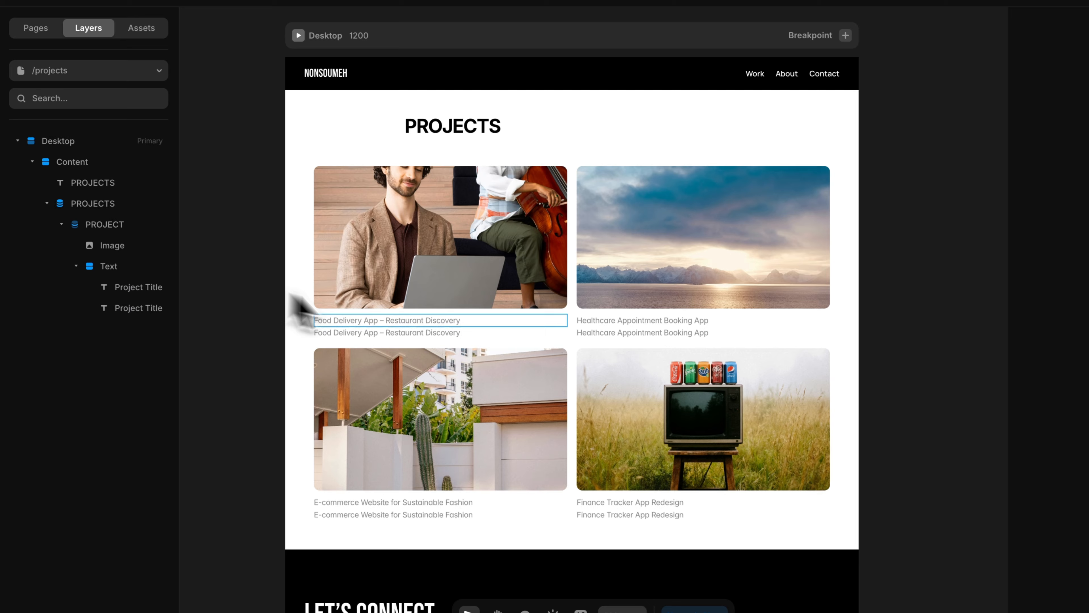
Step: Unlink the duplicated text's content from the Project Title field and append "sddsdsdsd" to it
left_click(388, 334)
scroll(1024, 484, "down", 3)
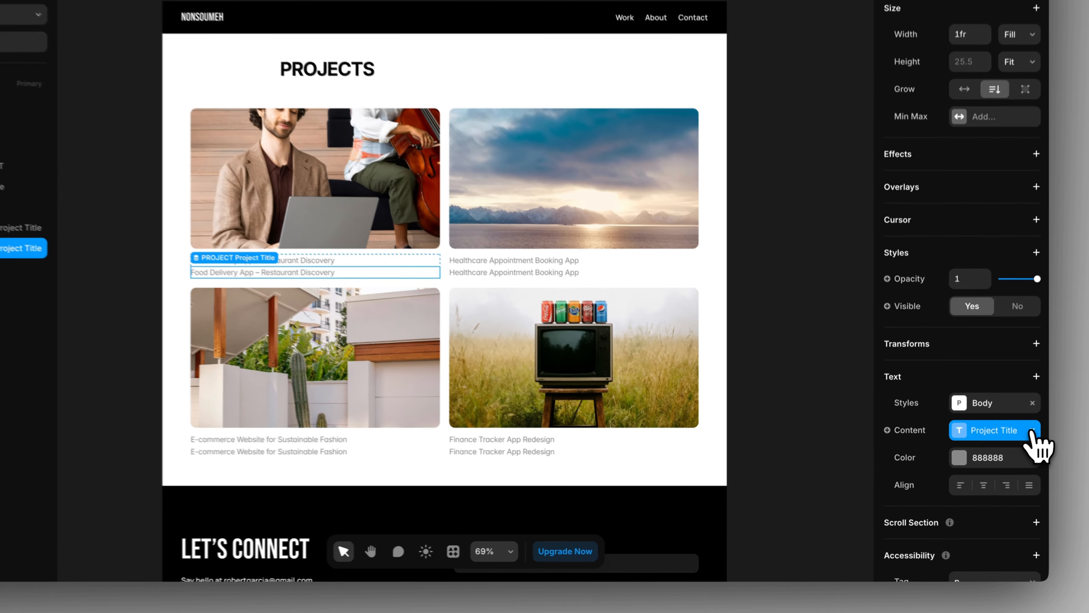
left_click(1001, 454)
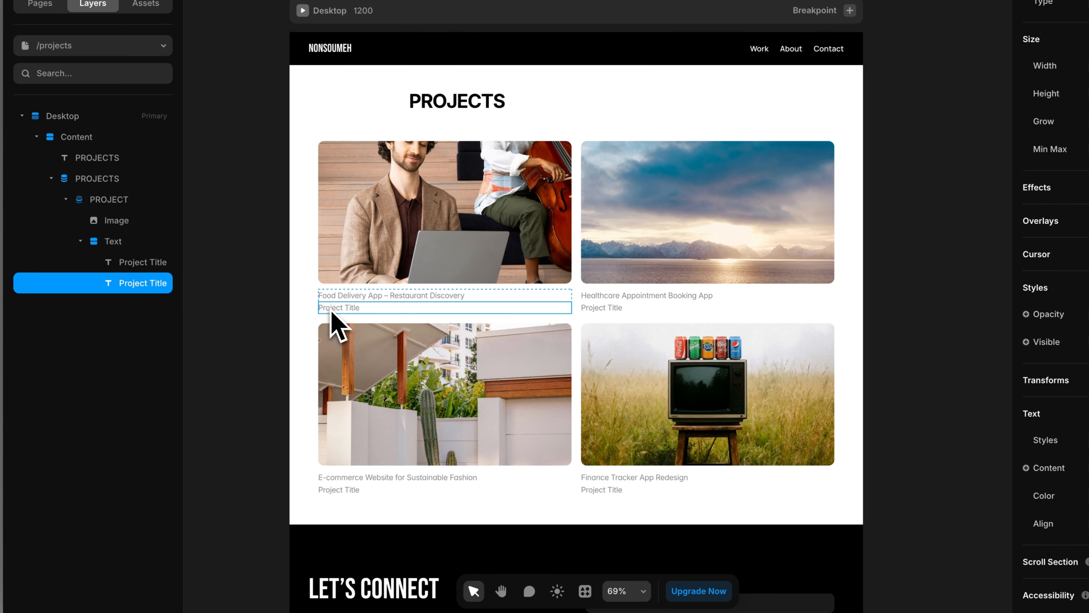
double_click(361, 307)
left_click(362, 308)
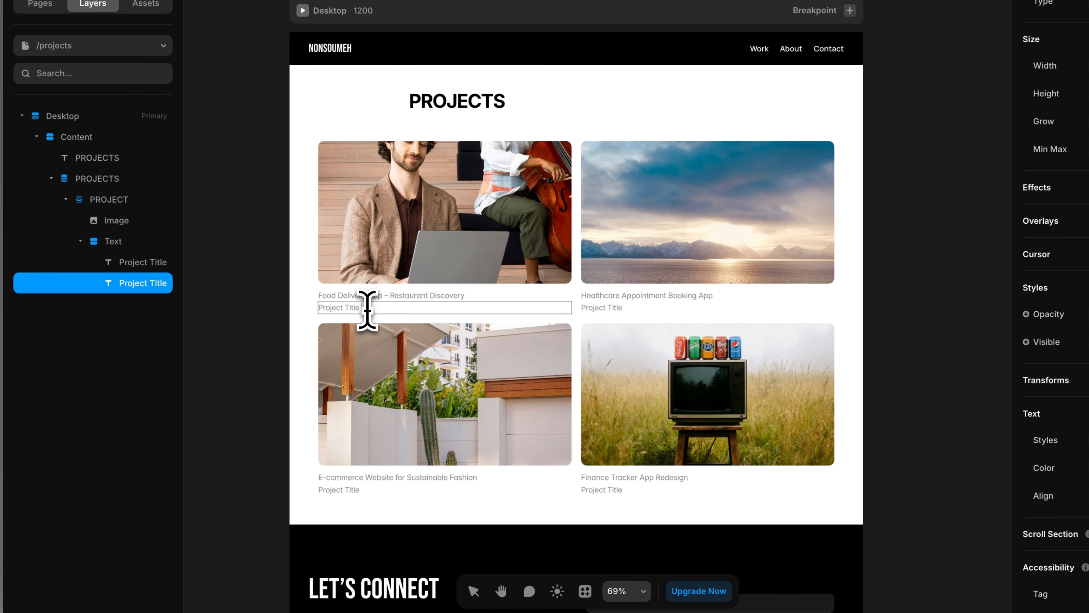
type("sddsdsdsd")
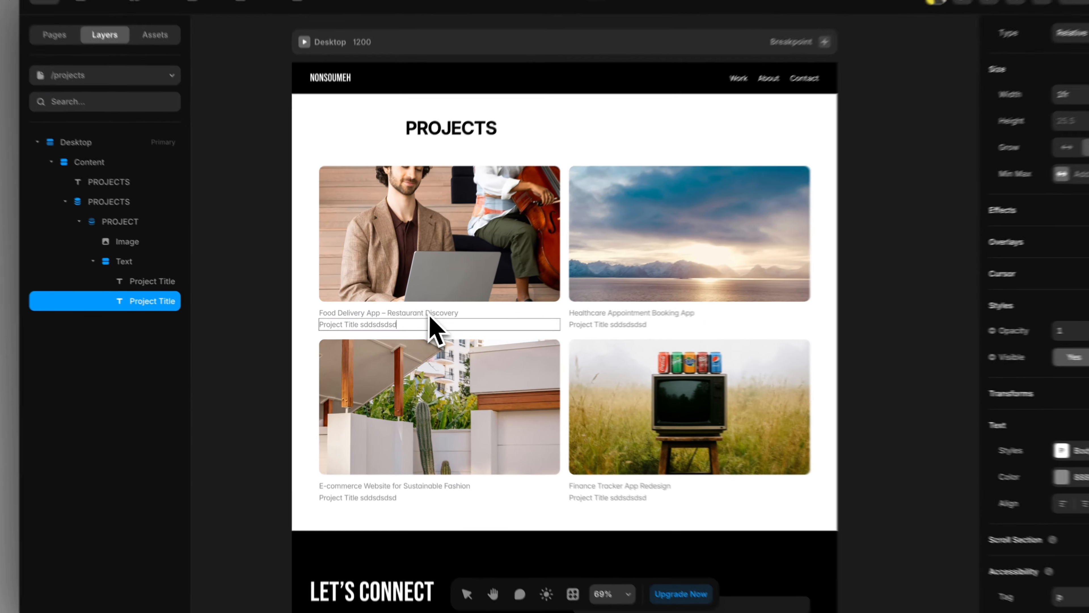
key("Escape")
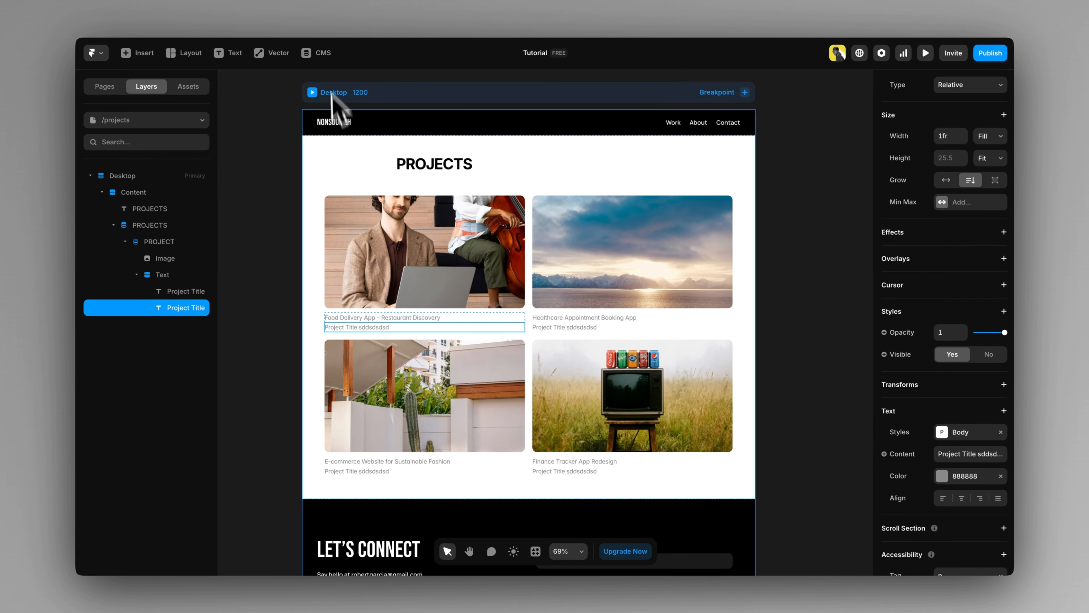
Step: Open the Food Delivery App – Restaurant Discovery item in the CMS, examine its Introduction text, and close the item
left_click(323, 55)
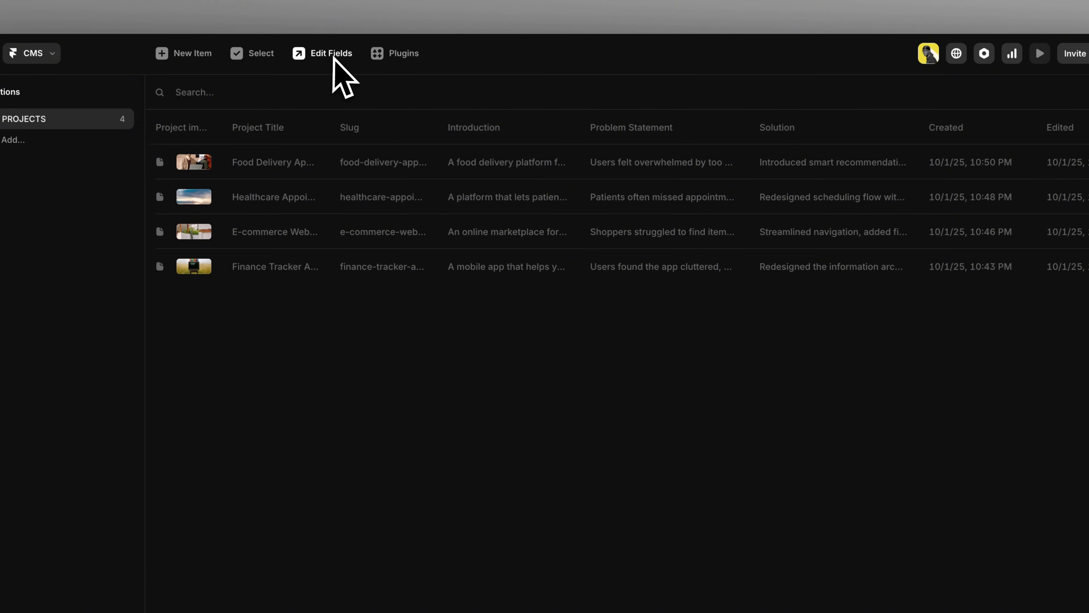
left_click(335, 169)
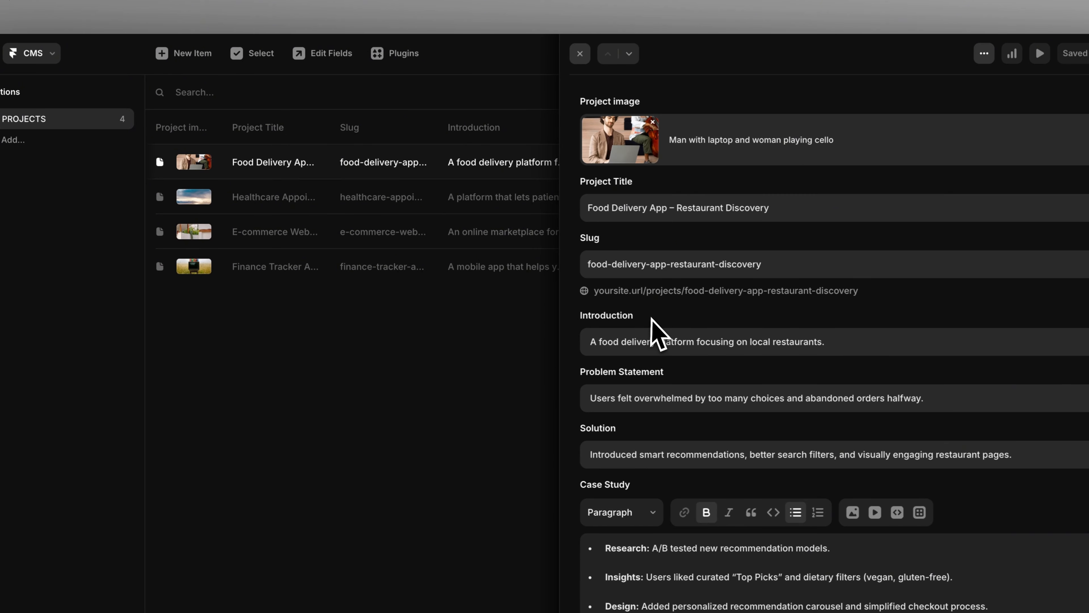
left_click(596, 342)
left_click_drag(597, 345, 774, 350)
left_click(471, 322)
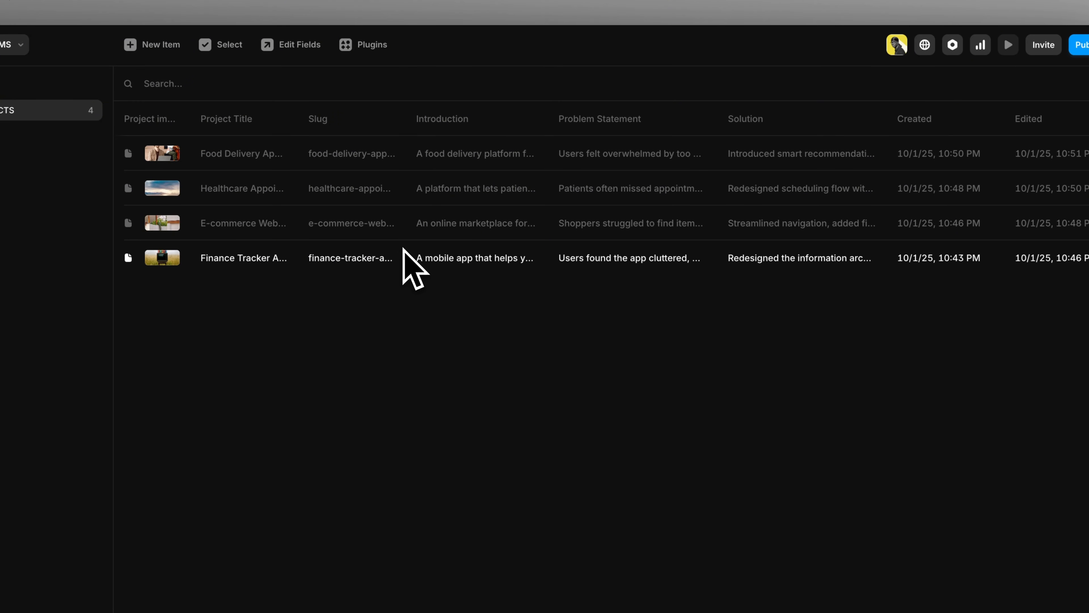
Step: Return to the /projects canvas and link the duplicated text's content to the Introduction field in the PROJECT item
left_click(54, 56)
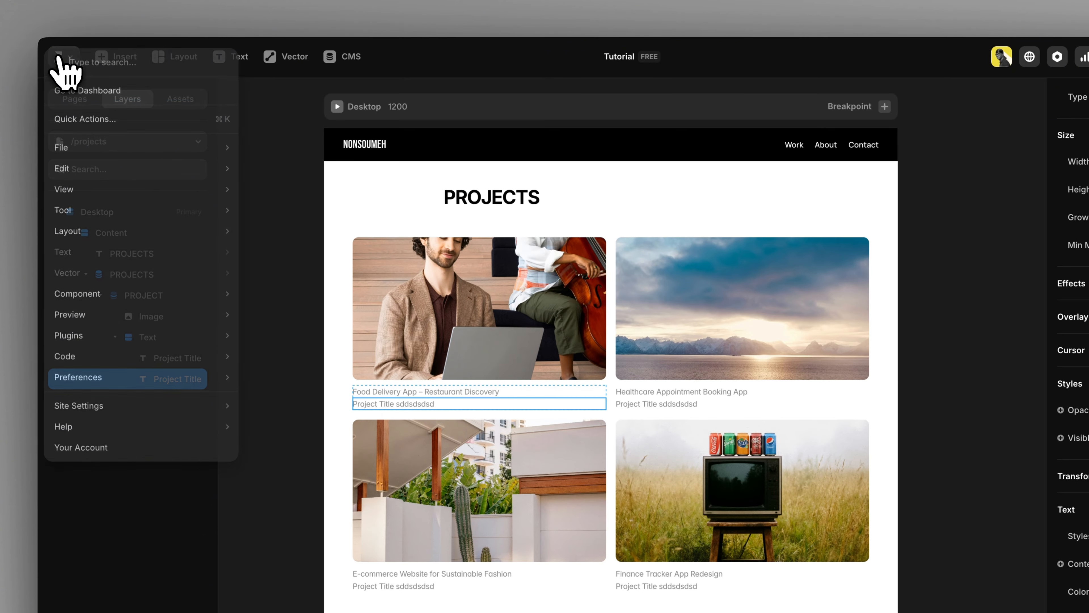
mouse_move(185, 146)
left_click(267, 577)
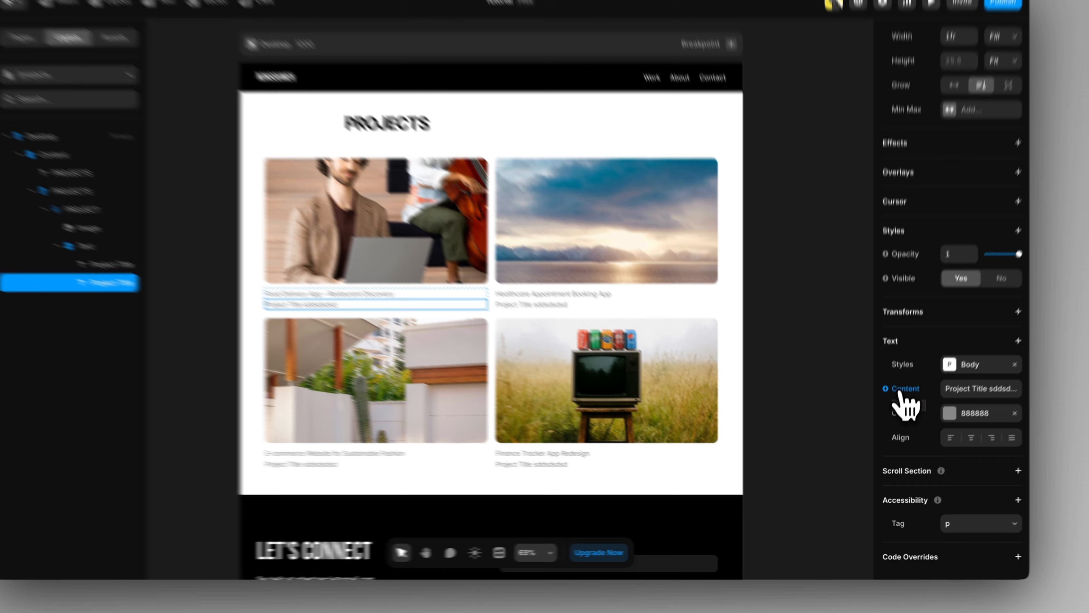
left_click(899, 407)
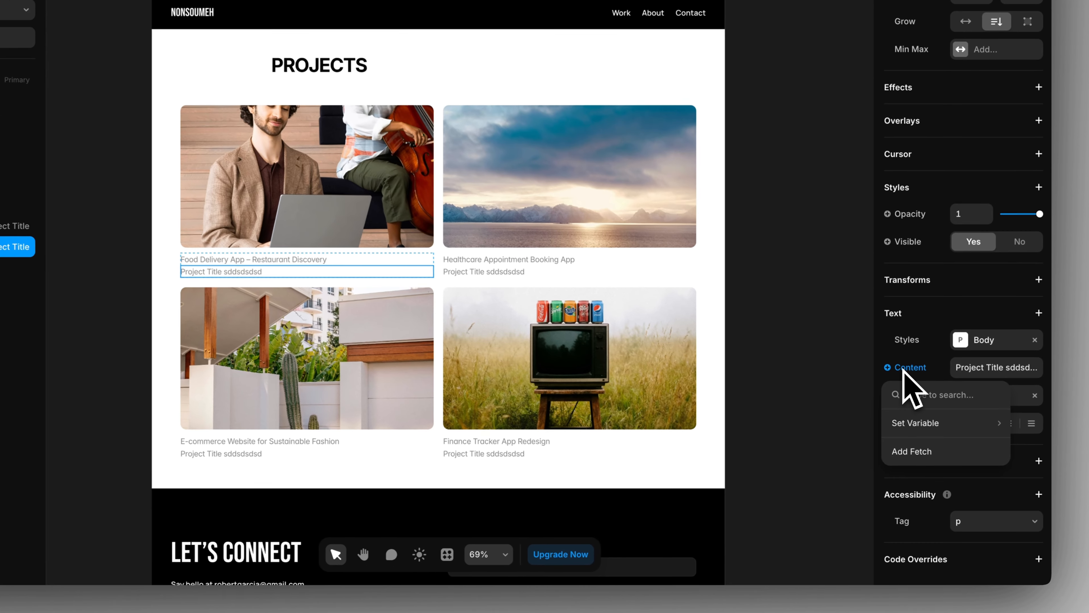
mouse_move(901, 437)
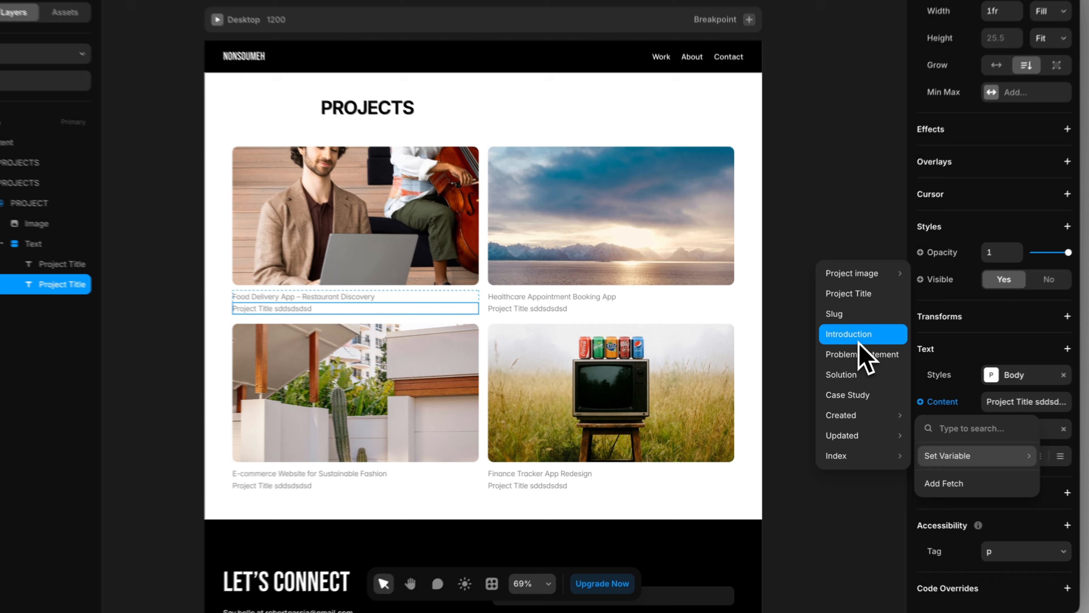
left_click(836, 349)
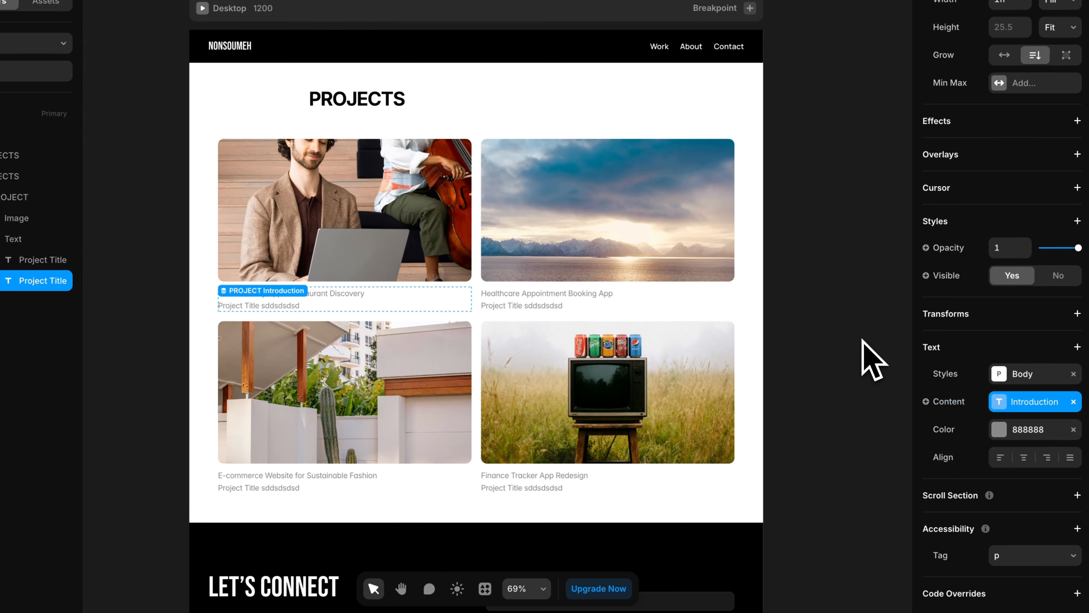
left_click(855, 356)
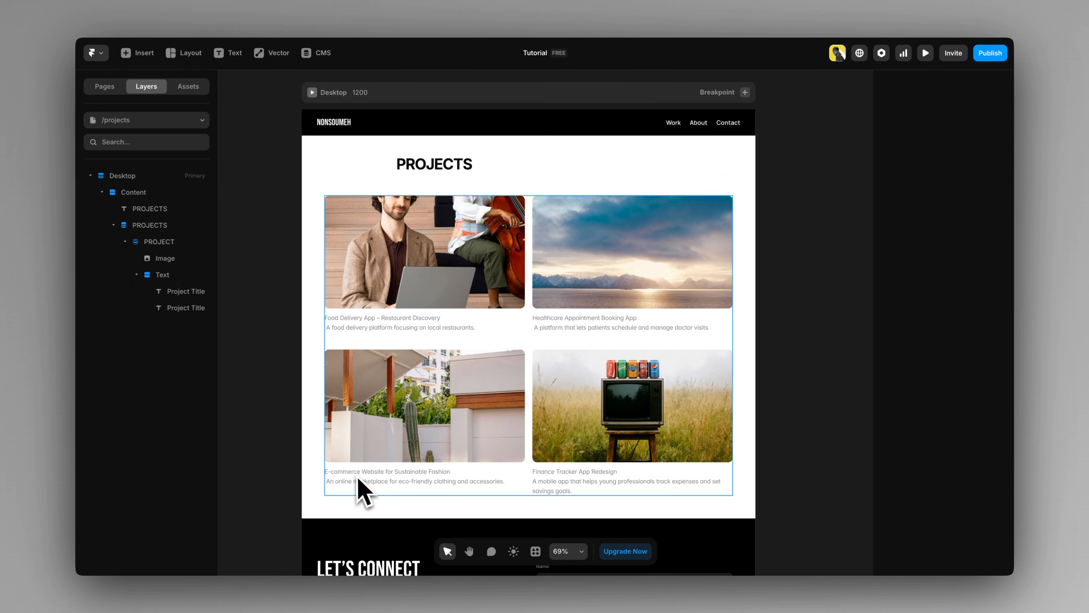
scroll(641, 440, "down", 2)
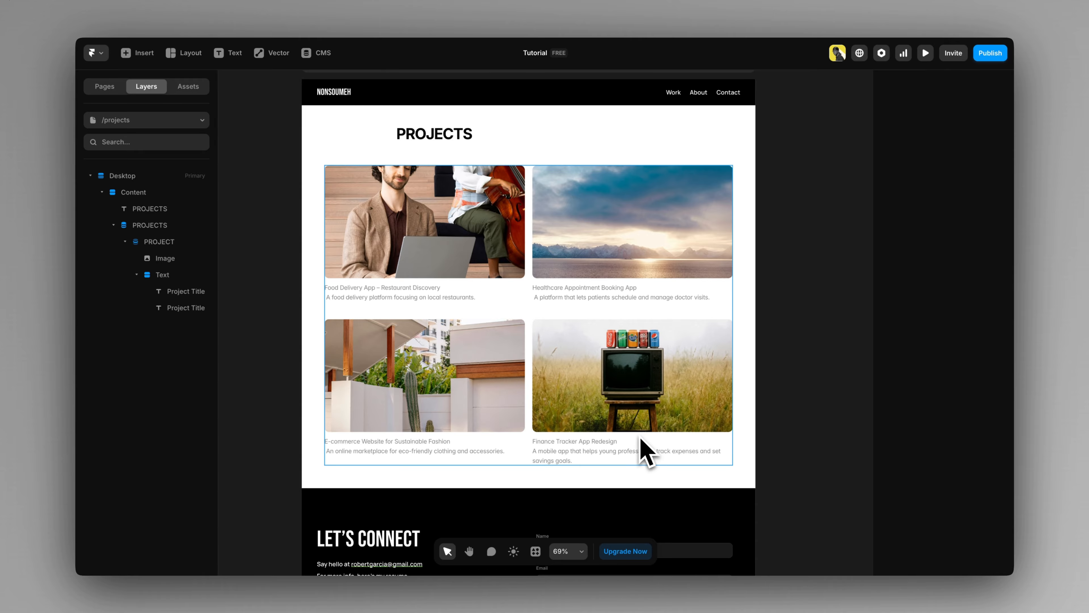
scroll(621, 429, "up", 4)
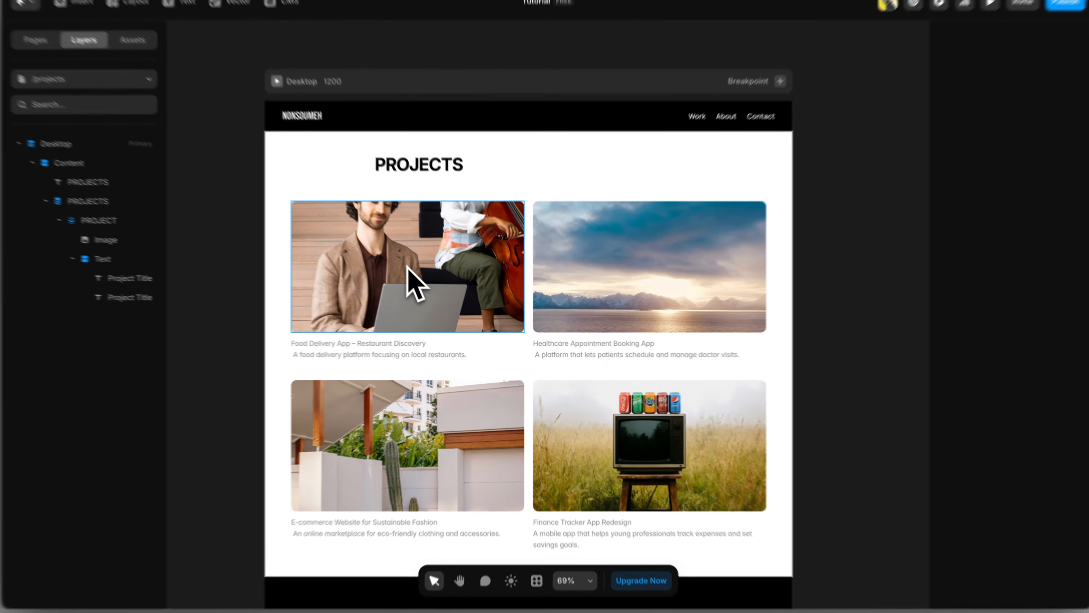
Step: Unlink the fill of the PROJECT item's image from the Project image field
double_click(425, 281)
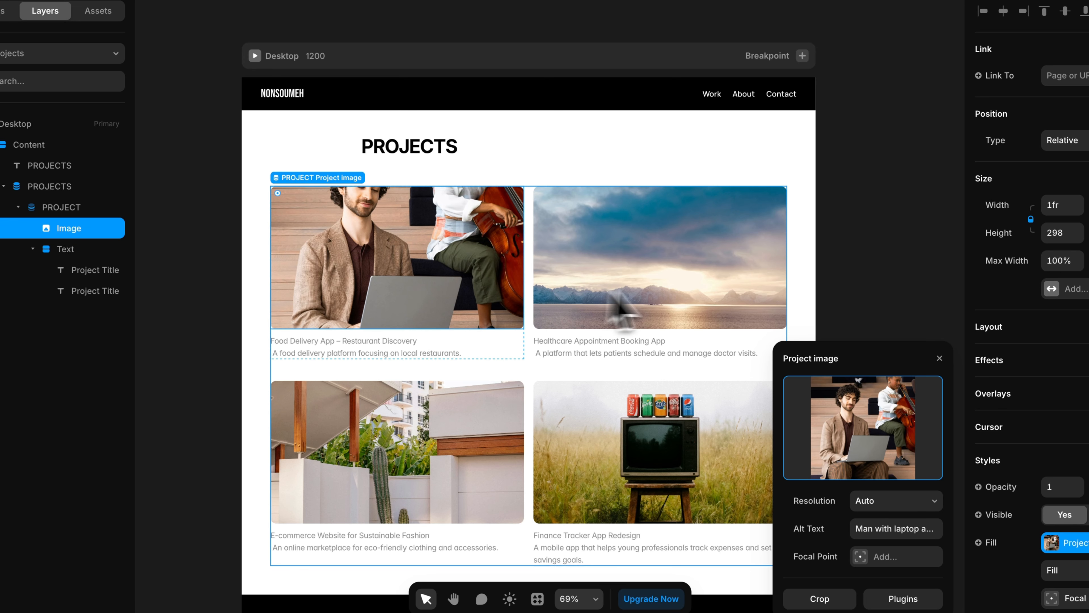
left_click(680, 292)
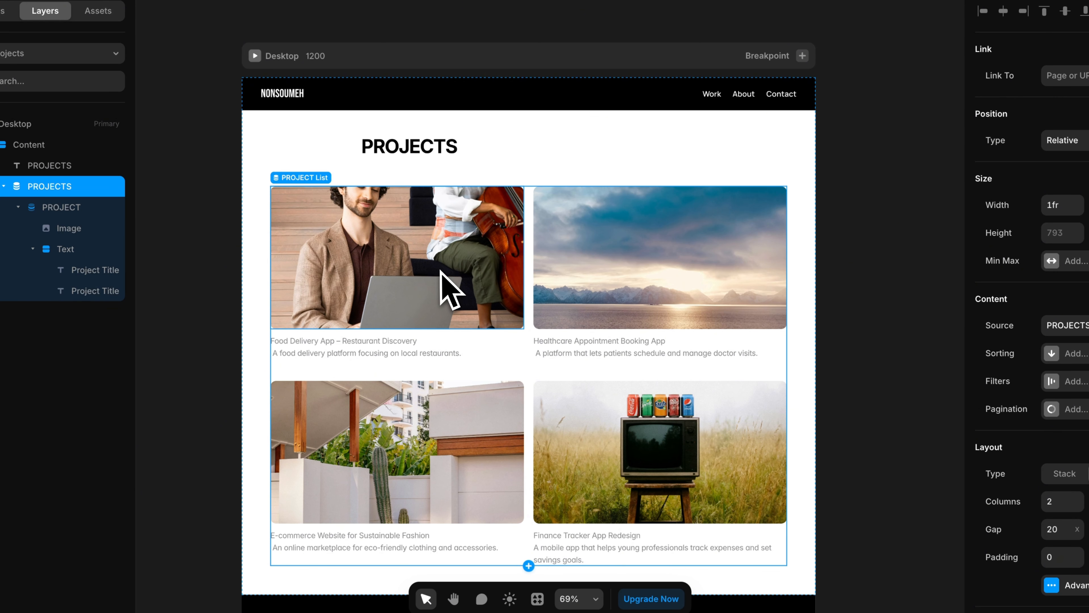
double_click(446, 285)
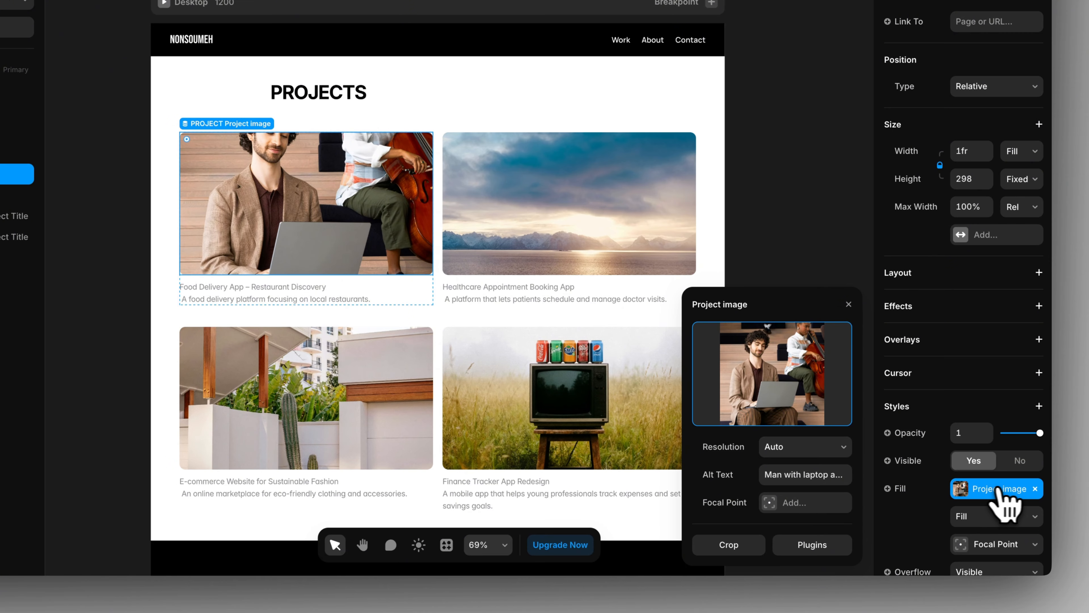
left_click(1037, 489)
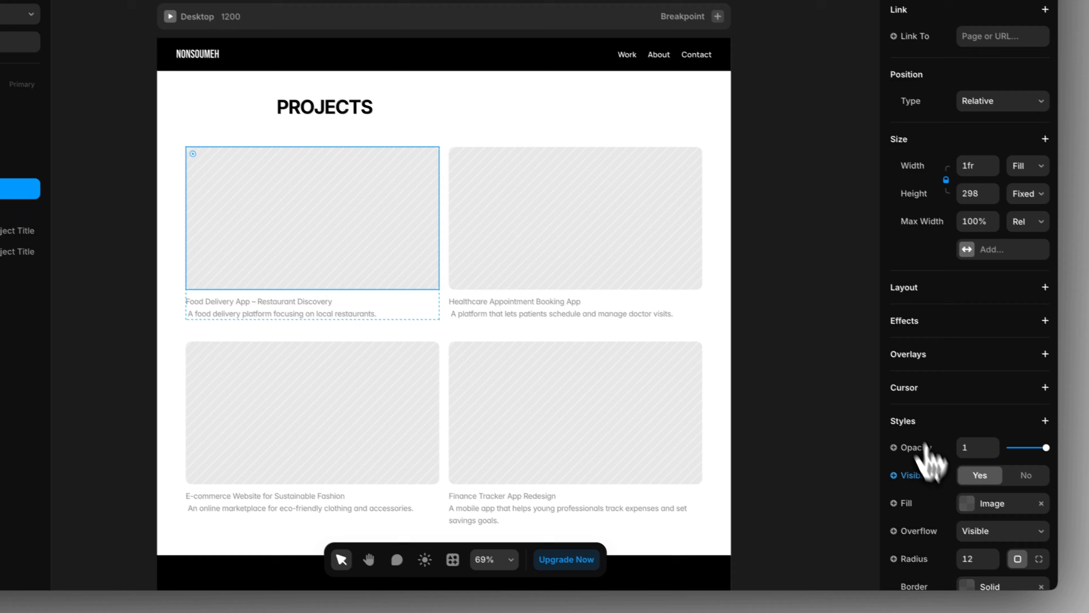
left_click(1085, 580)
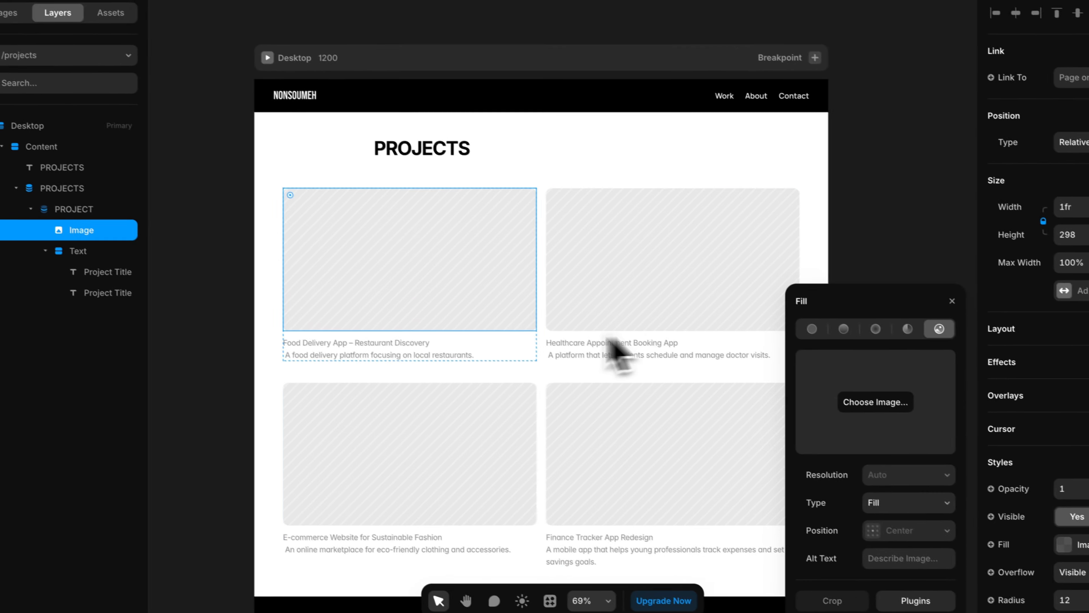
left_click(910, 261)
left_click(426, 262)
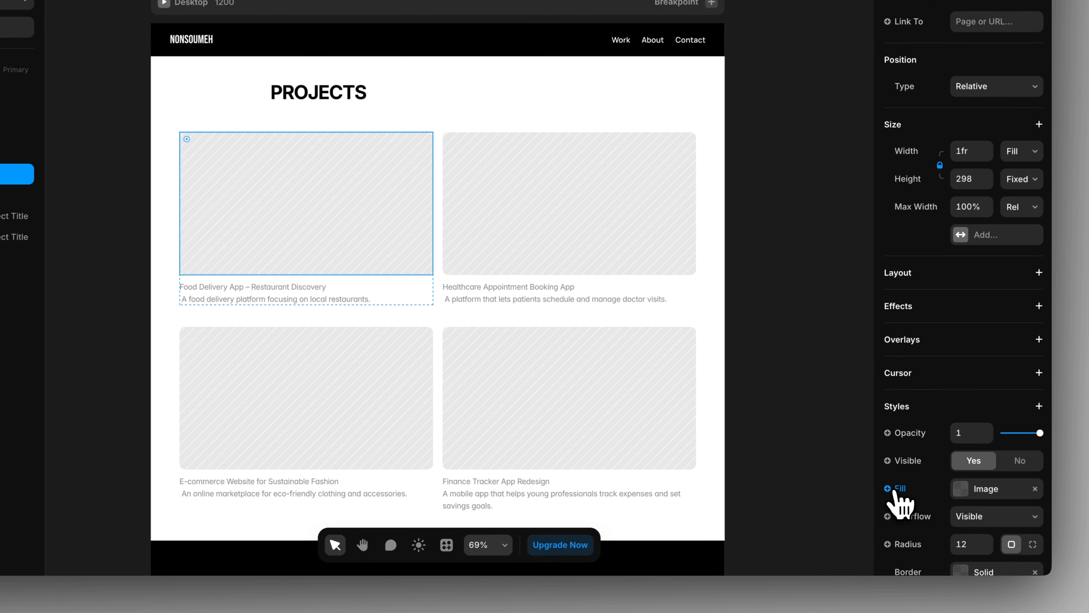
Step: Link the image's fill to the Project image variable and check the project cards on the page
left_click(895, 491)
mouse_move(906, 550)
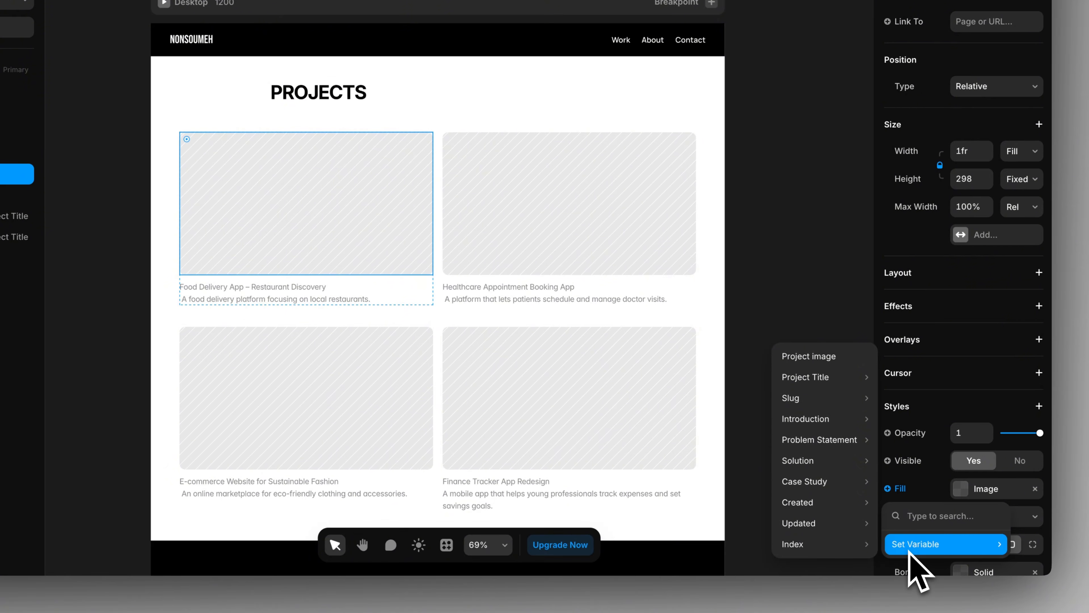
left_click(801, 360)
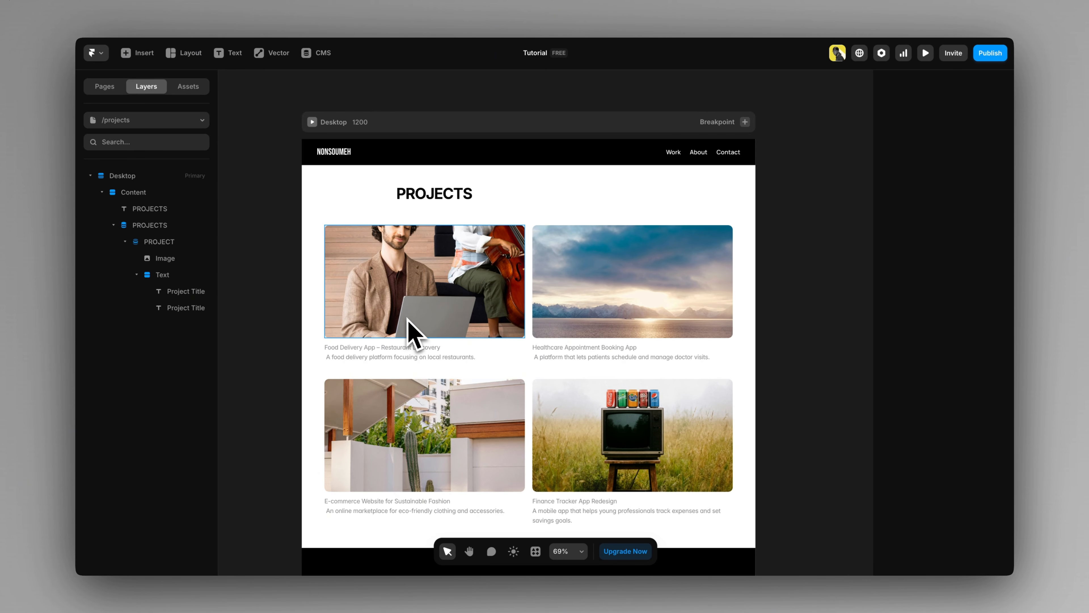
scroll(409, 336, "down", 3)
scroll(416, 353, "up", 1)
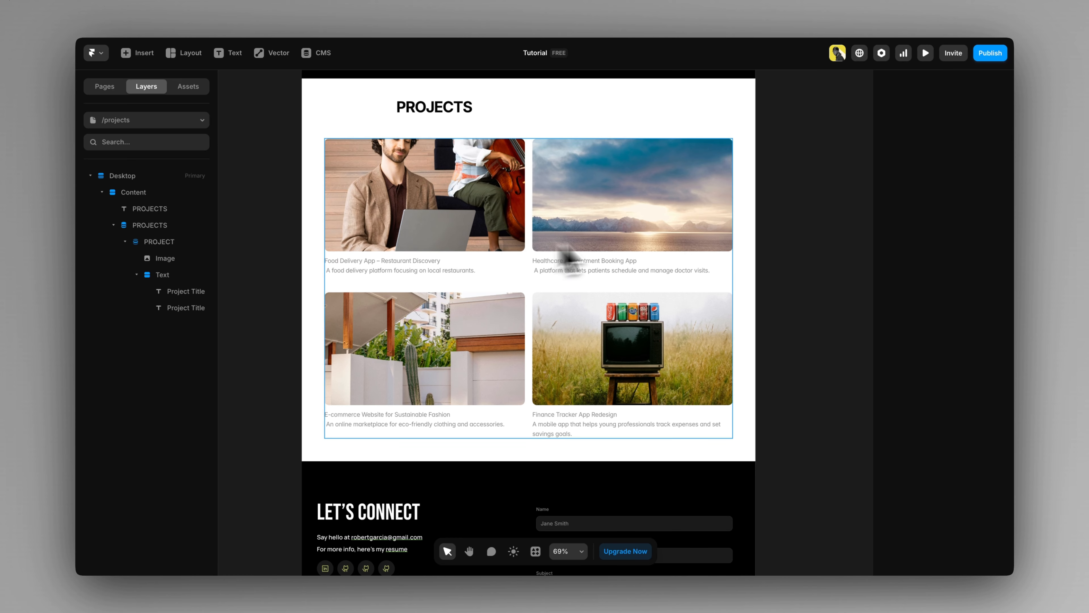
scroll(457, 279, "up", 3)
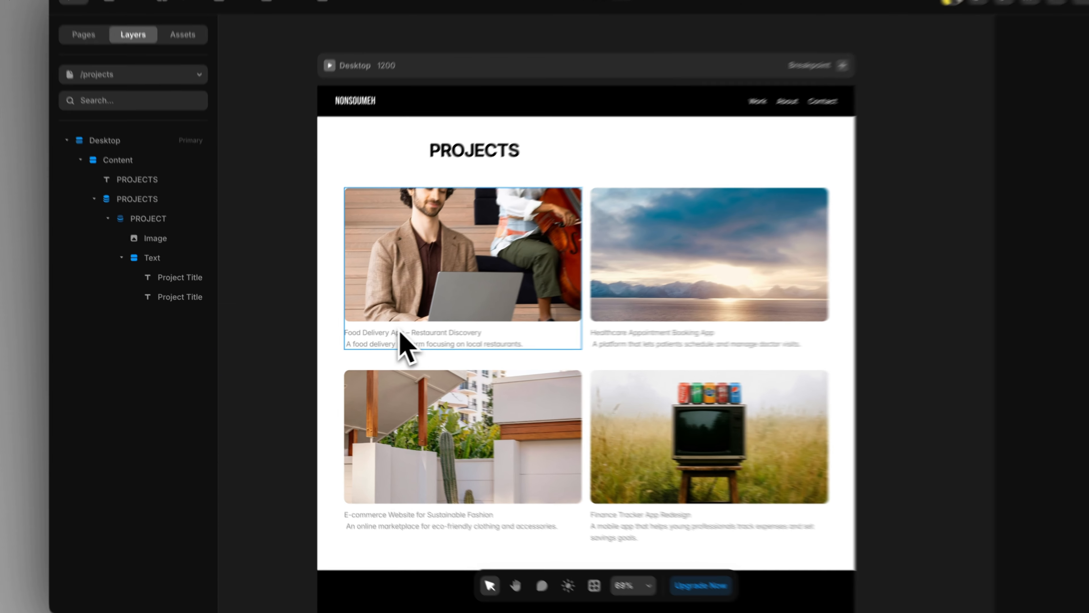
Step: Convert the PROJECT item into a new component titled "Project card"
left_click(401, 332)
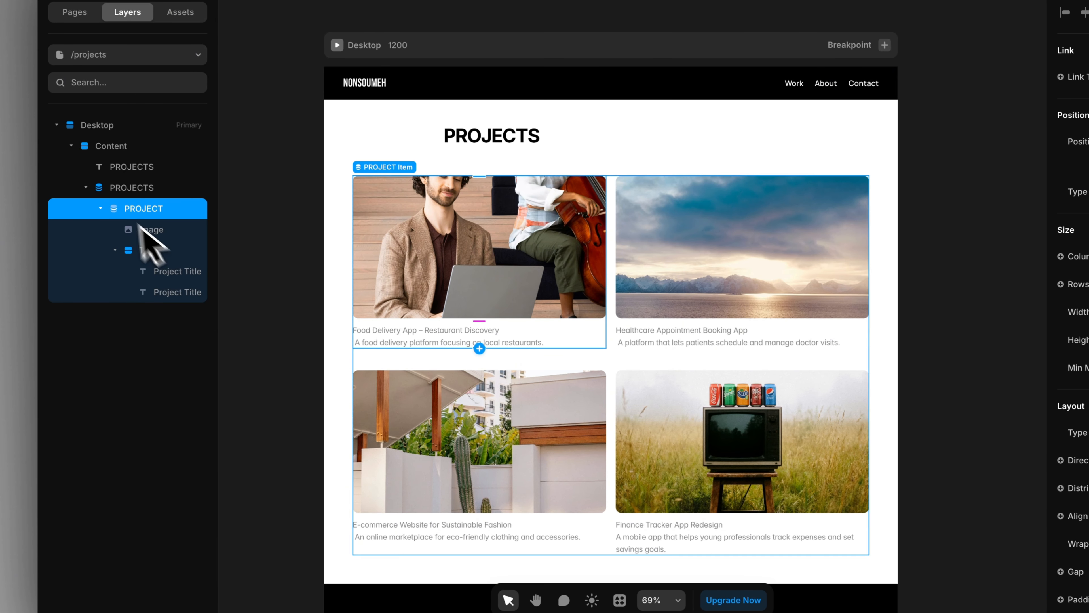
right_click(145, 214)
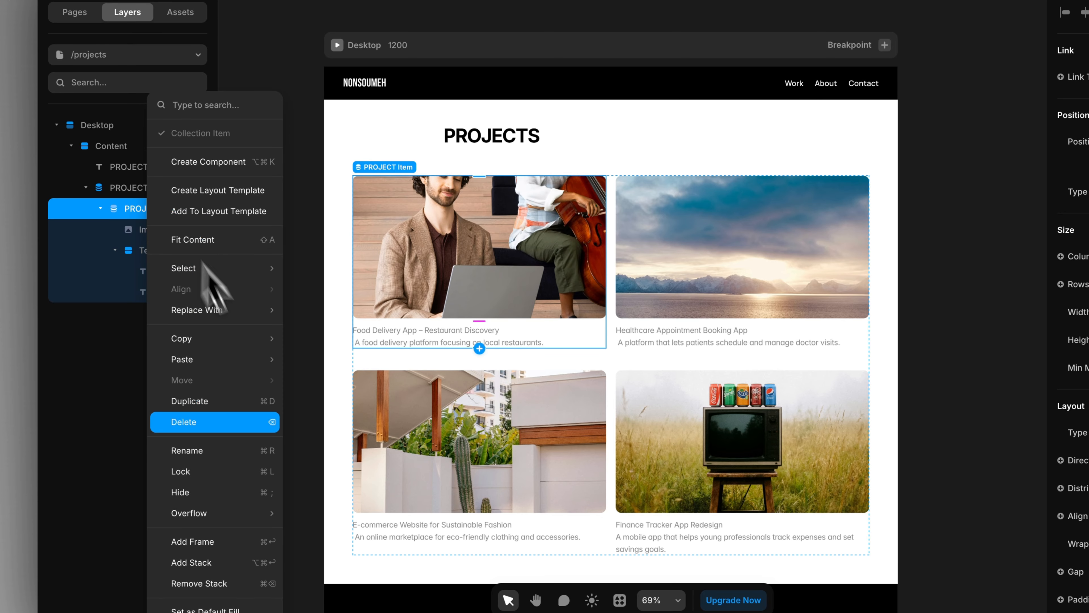
left_click(213, 162)
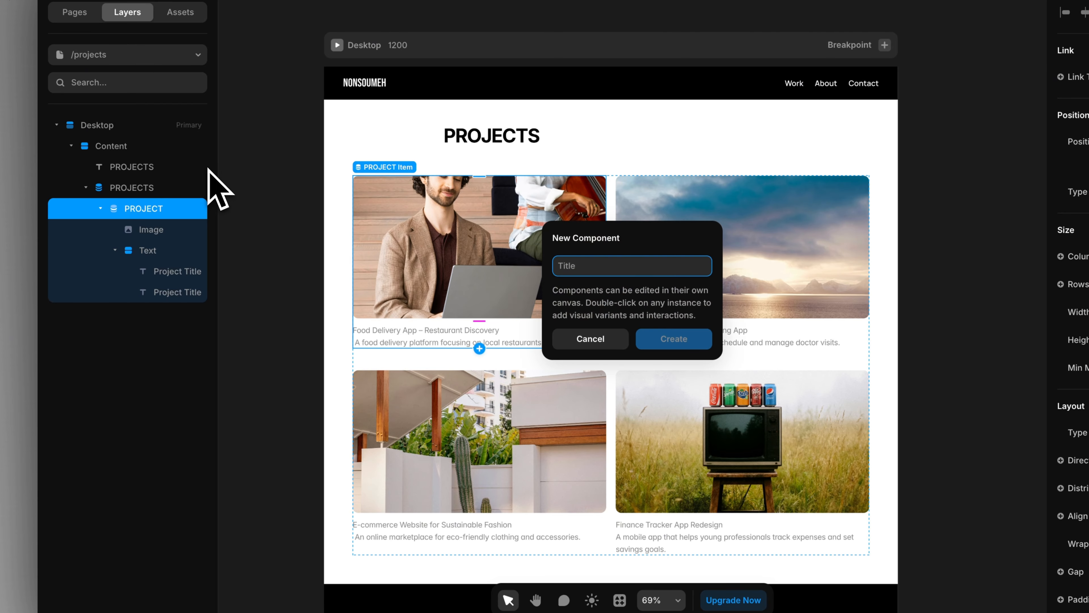
type("Project")
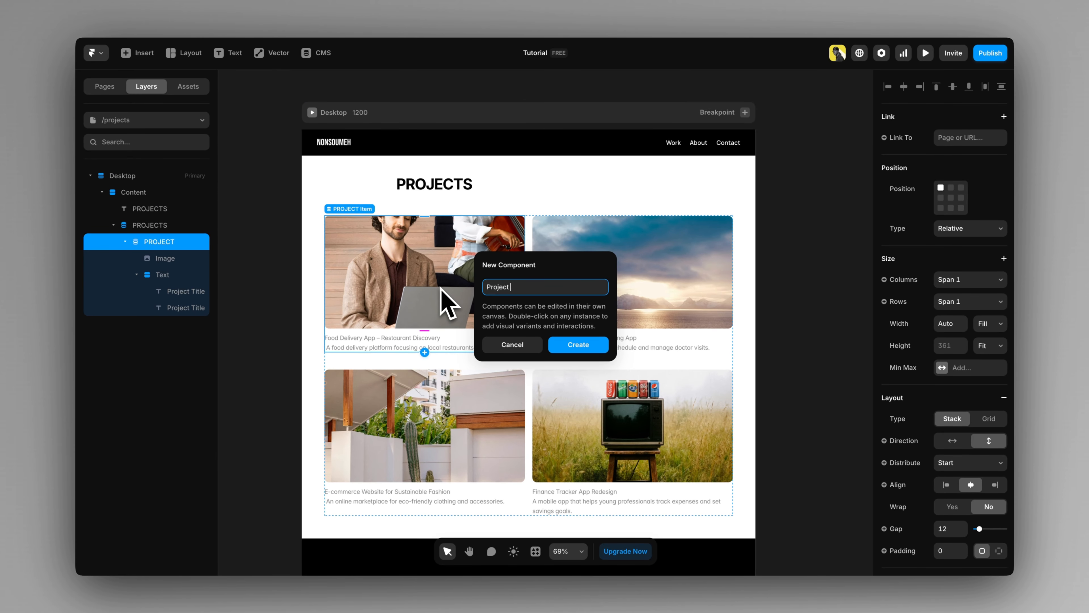
type(" card")
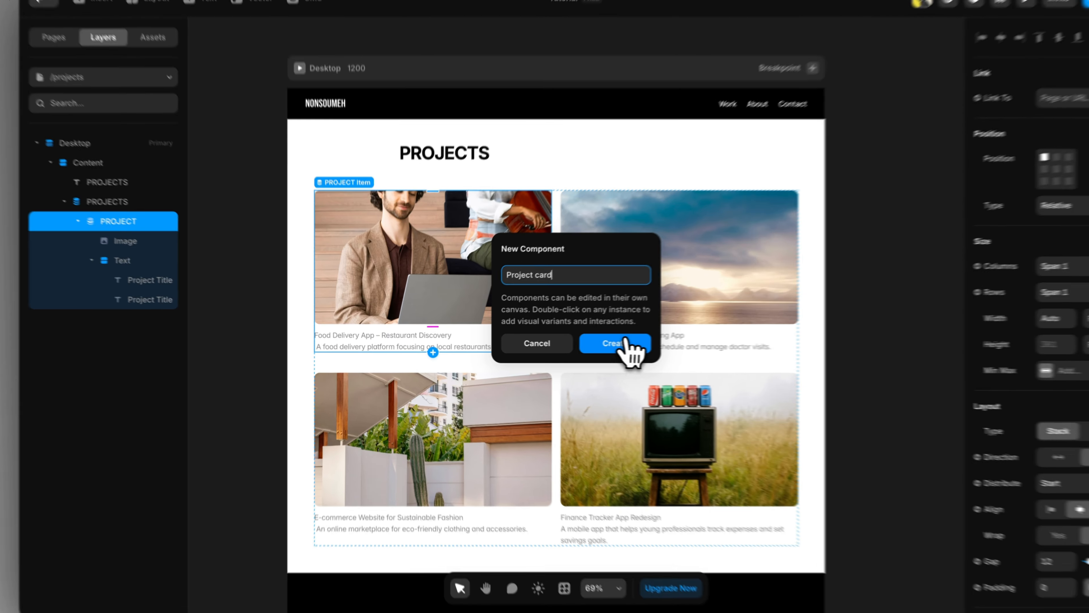
left_click(578, 344)
left_click(248, 170)
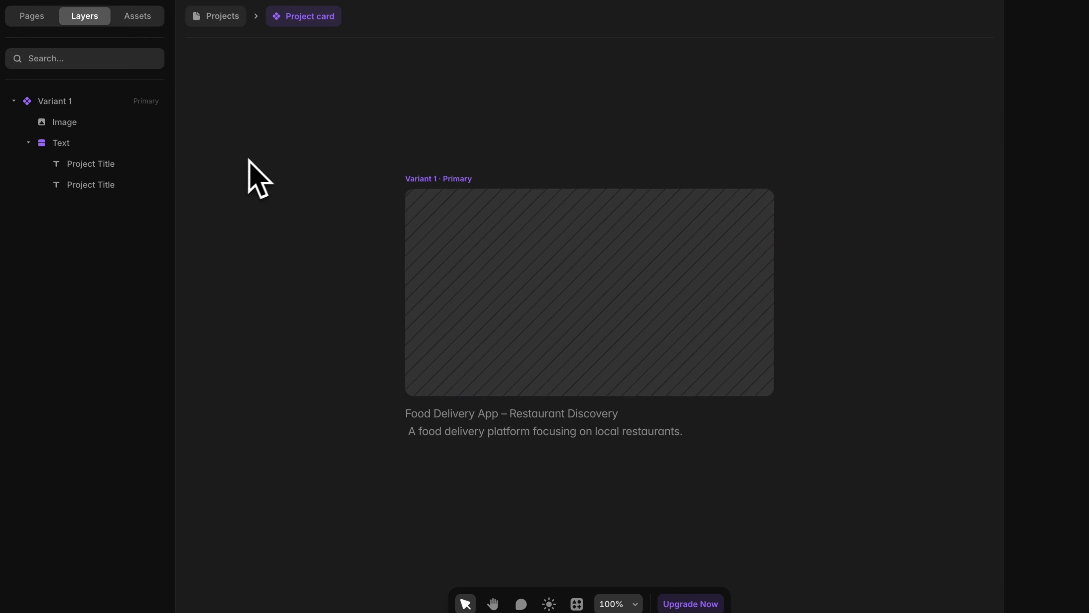
Step: Add a Hover variant to the Project card component's primary variant
left_click(425, 184)
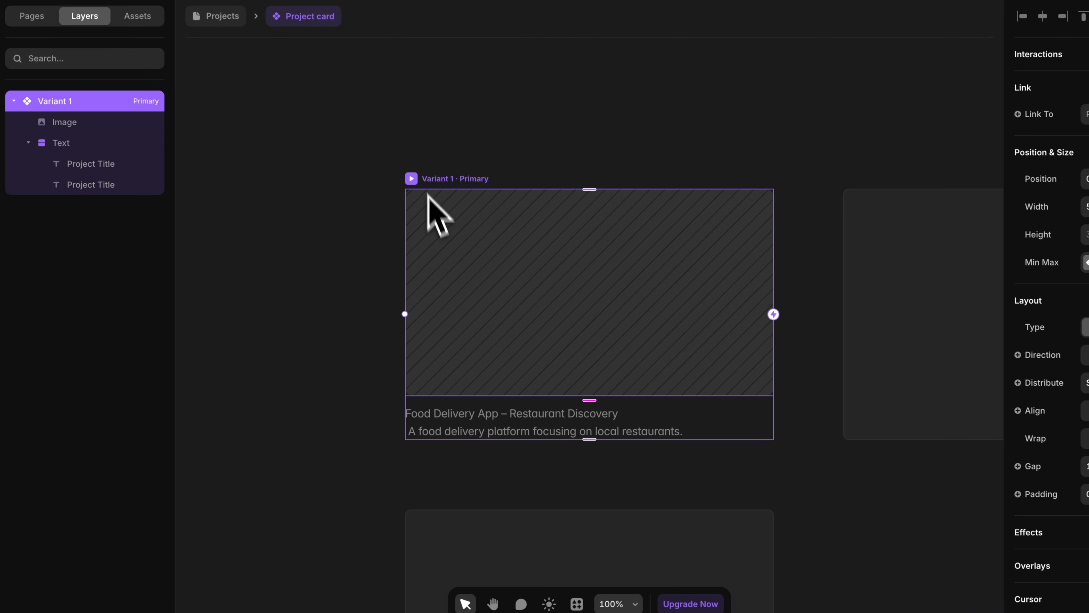
scroll(457, 360, "down", 3)
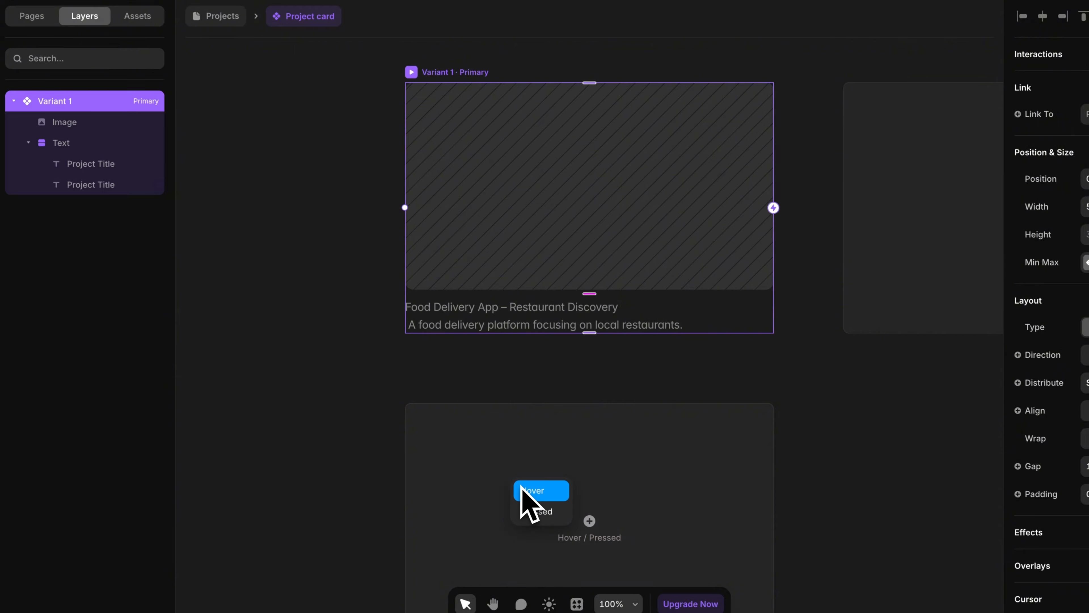
left_click(529, 503)
Step: Examine the field links of the image and both text layers in the Project card's primary variant, and return to the Projects page
scroll(353, 391, "up", 4)
key("space")
left_click_drag(401, 309, 352, 413)
left_click(400, 410)
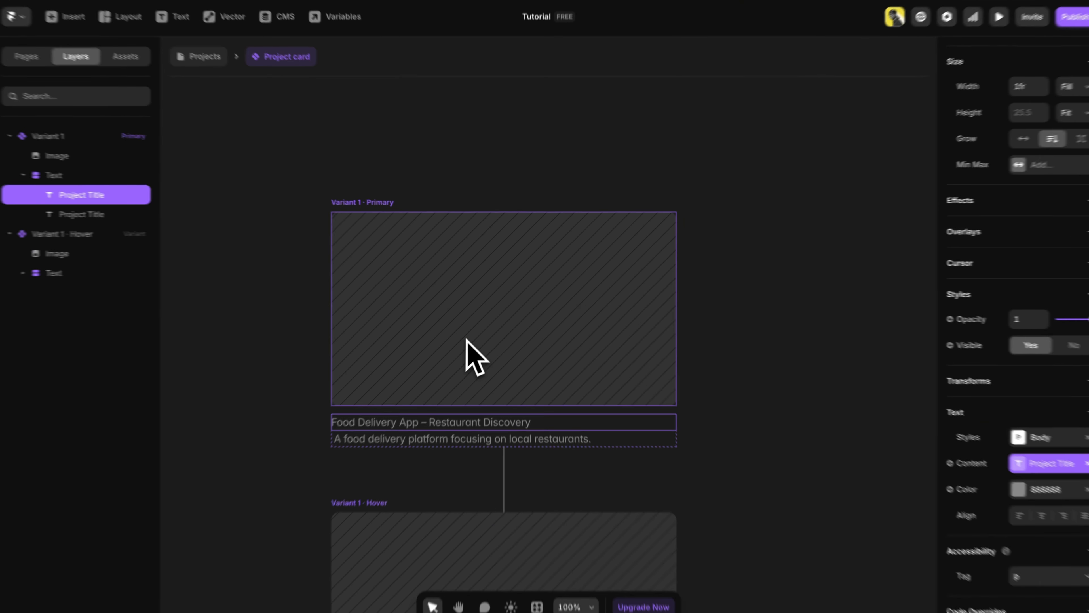
left_click(480, 342)
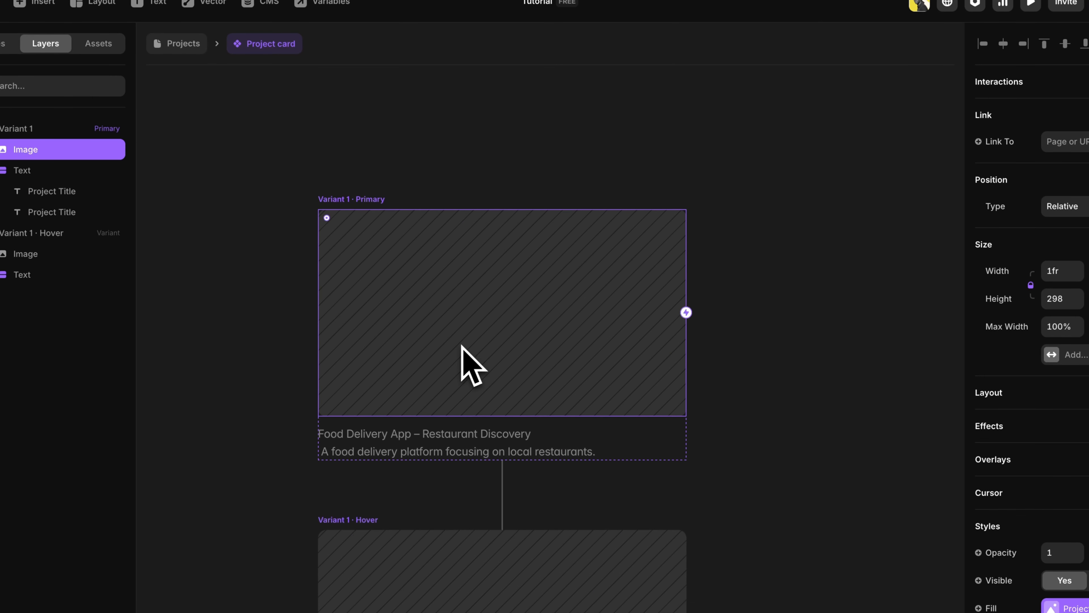
left_click(336, 186)
left_click(339, 196)
left_click(448, 292)
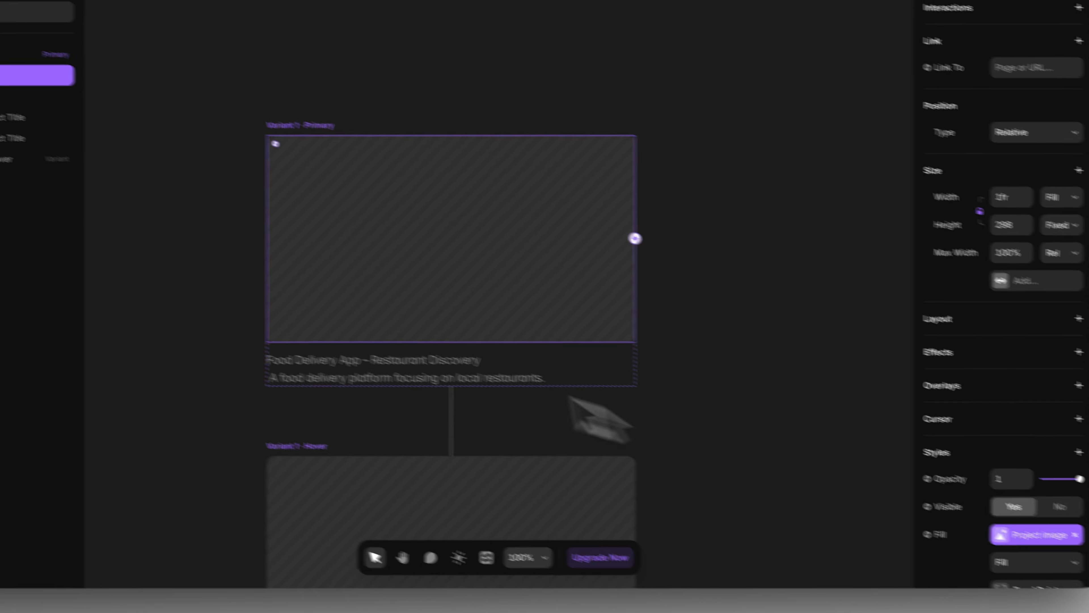
left_click(356, 394)
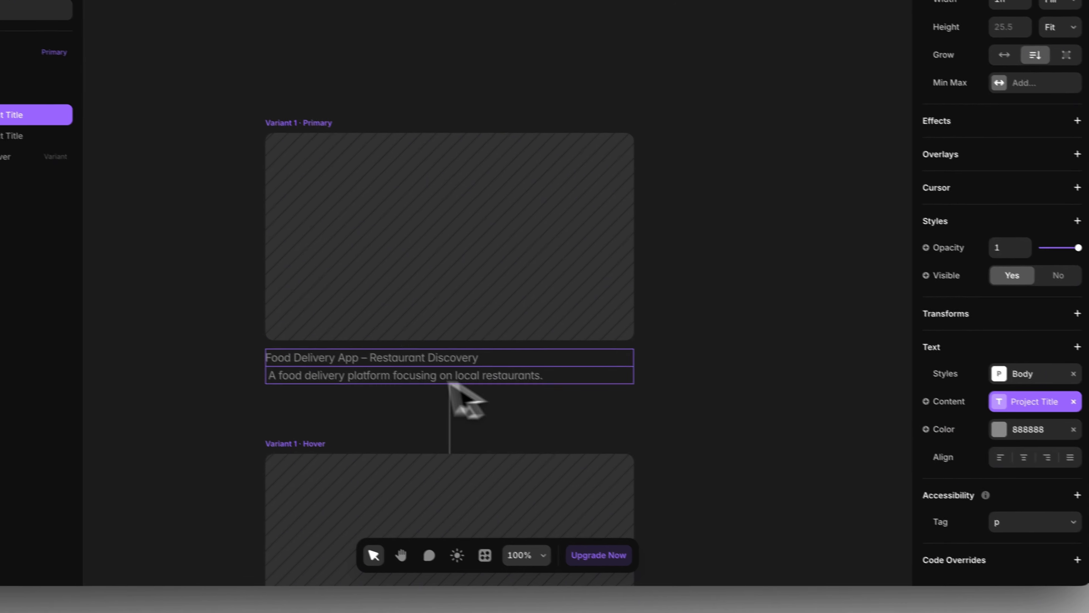
left_click(441, 394)
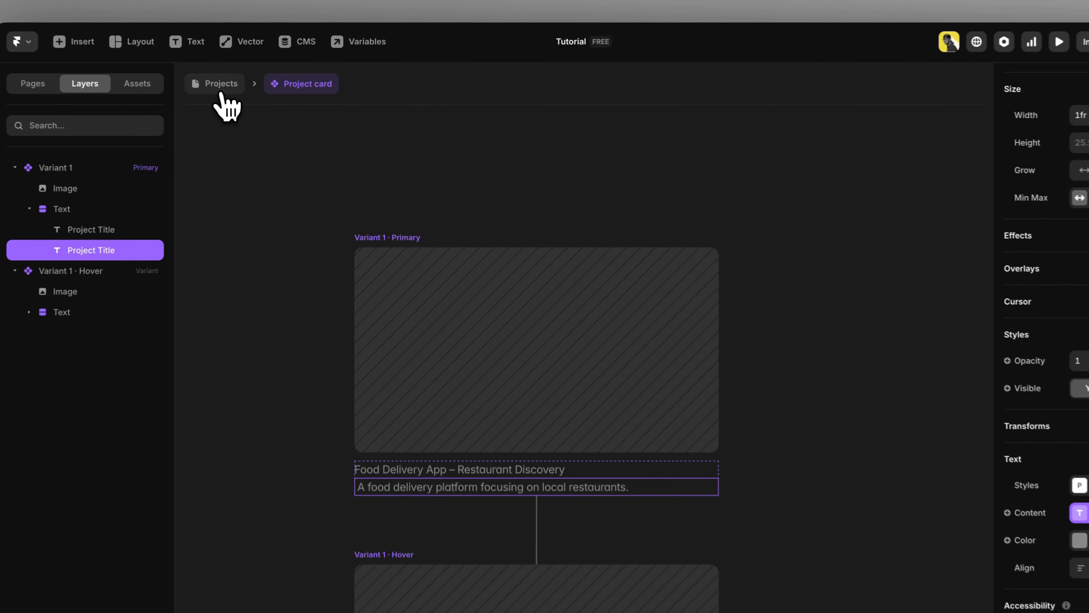
left_click(255, 86)
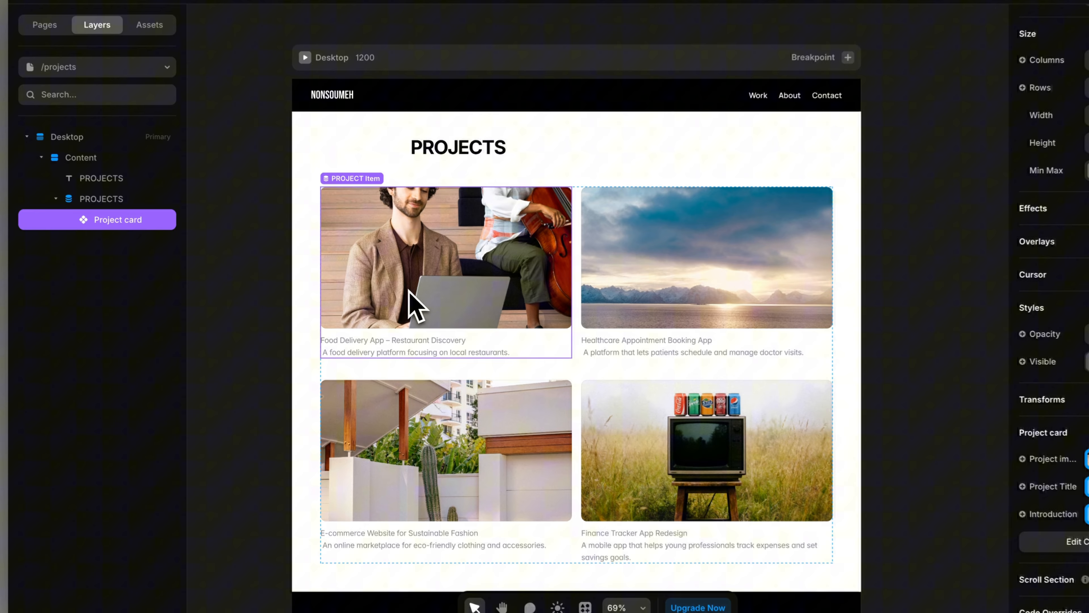
Step: Reopen the Project card component for editing and select its Hover variant
double_click(397, 309)
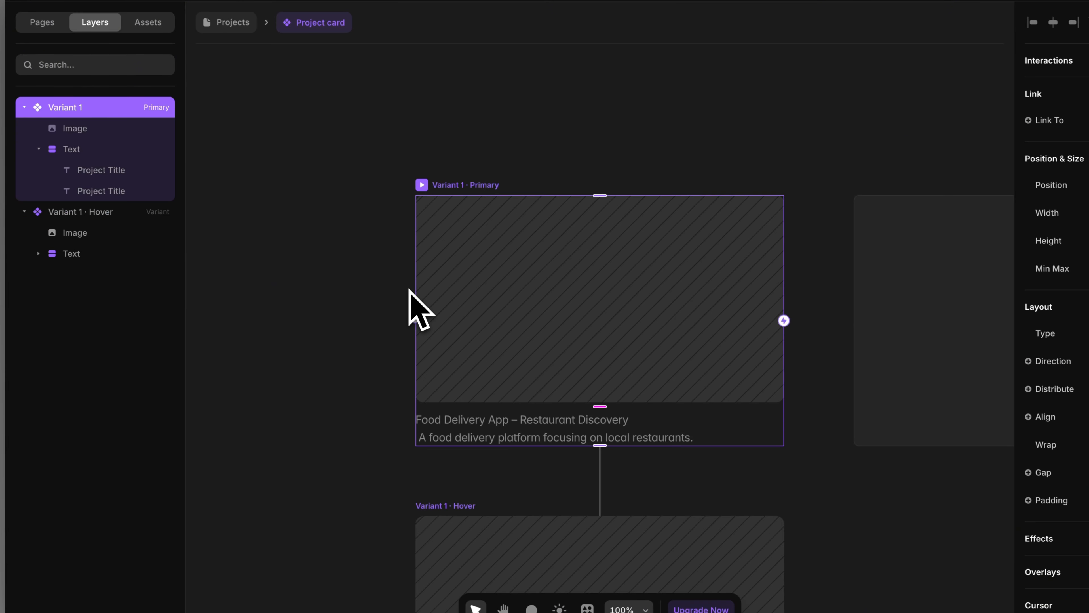
scroll(394, 356, "down", 7)
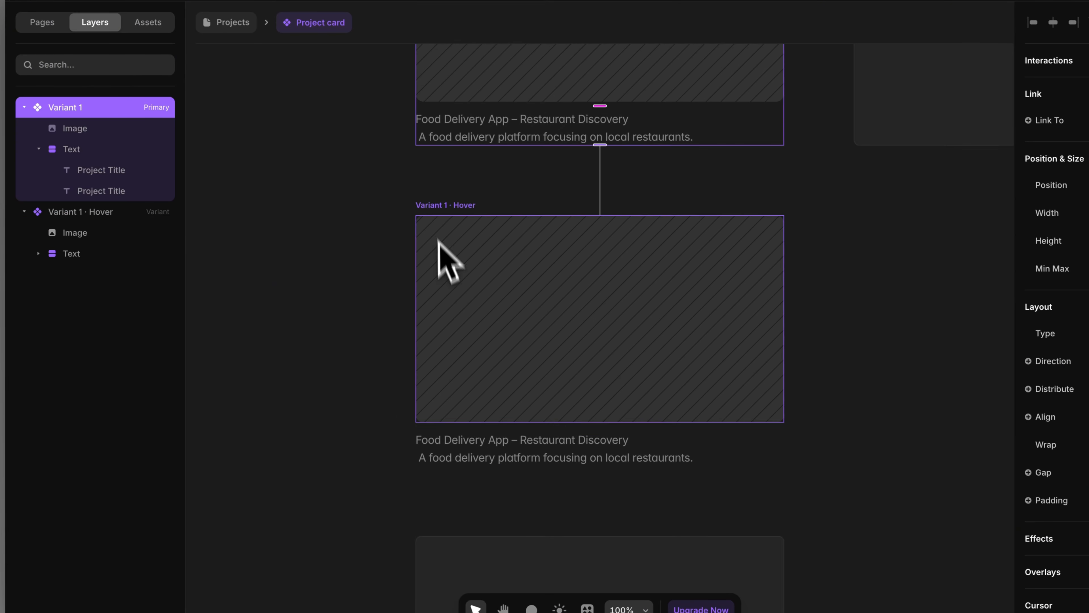
left_click(434, 210)
left_click(550, 269)
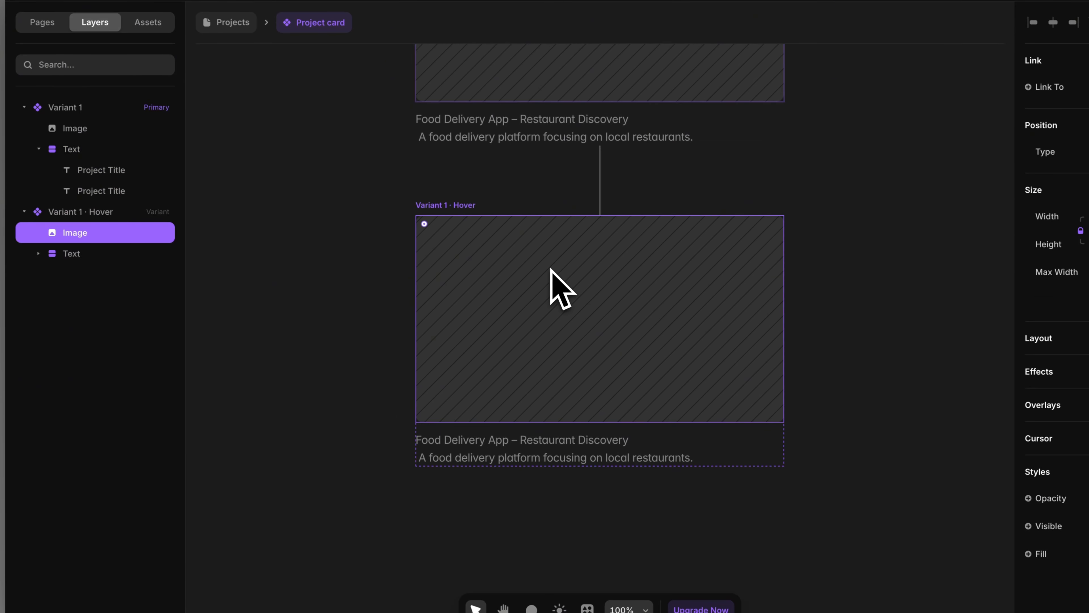
left_click(457, 215)
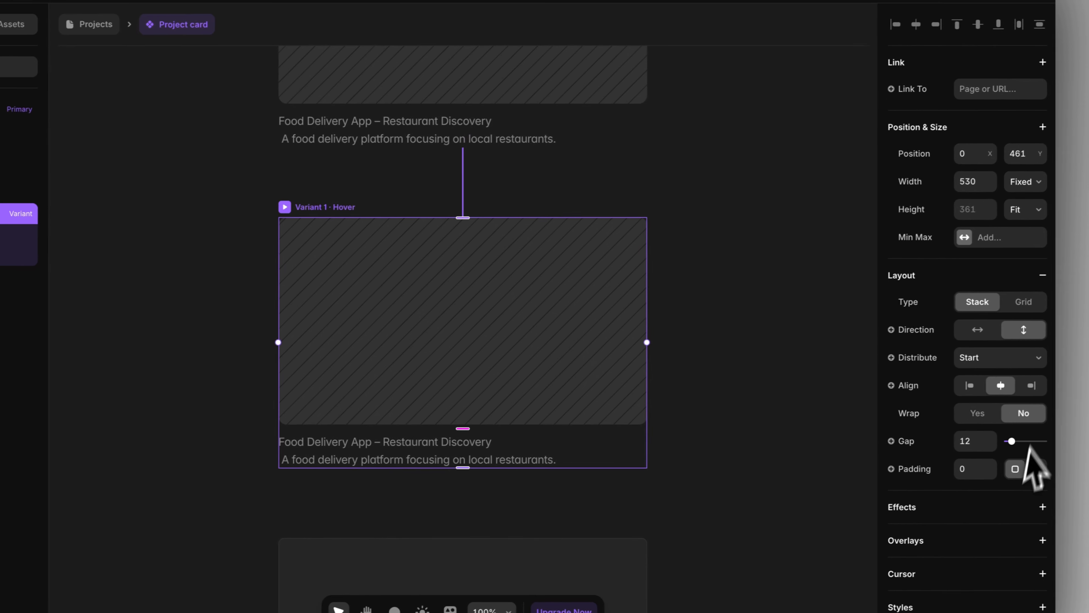
Step: Increase the stack gap between image and text in the project card's hover variant, and return to the Projects page
scroll(1021, 472, "down", 6)
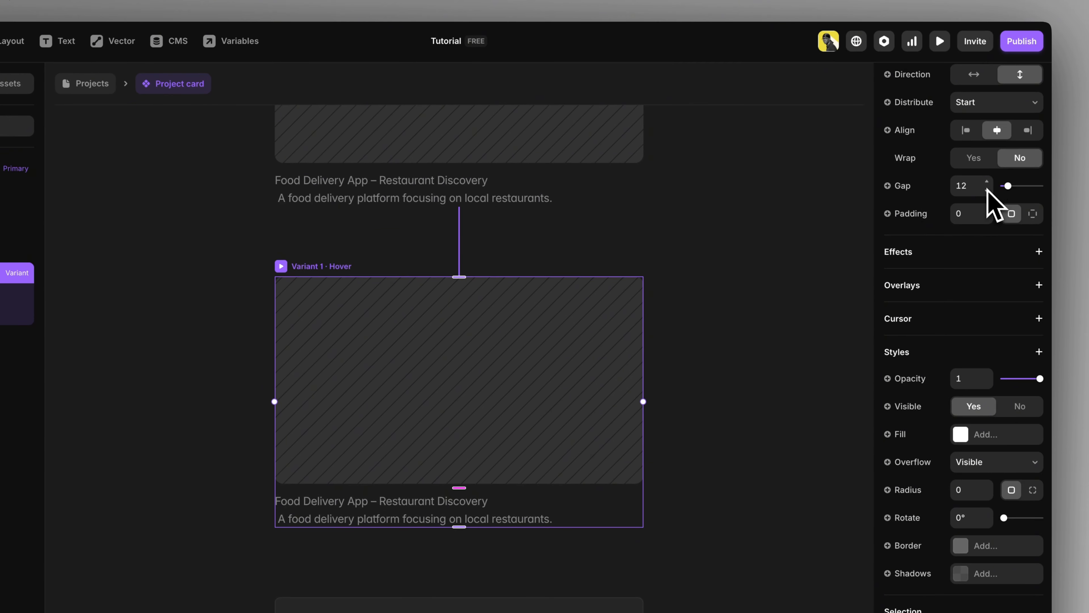
left_click(988, 124, "shift")
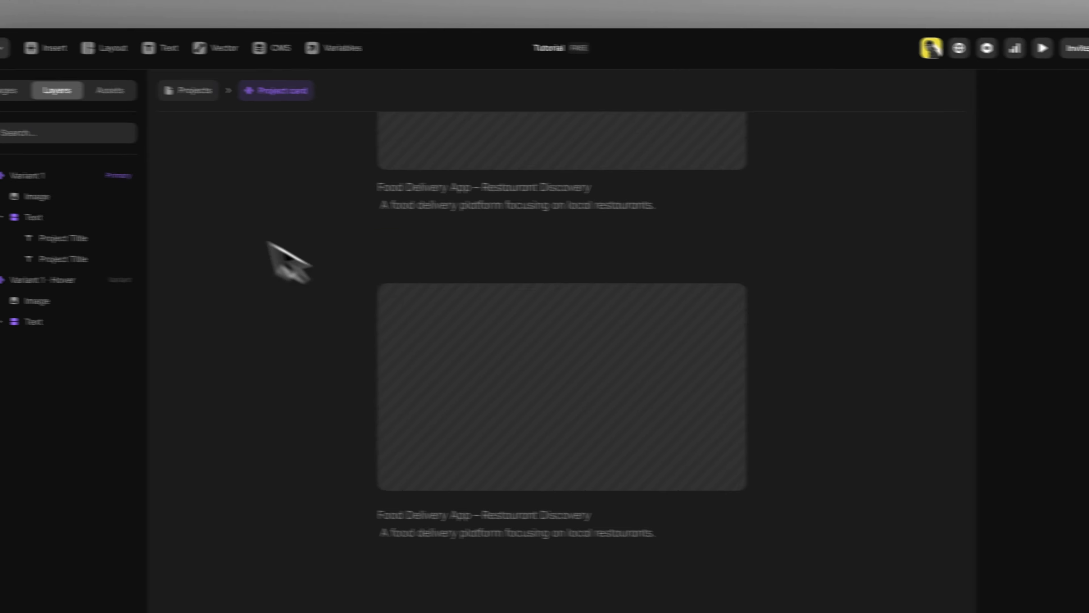
left_click(81, 83)
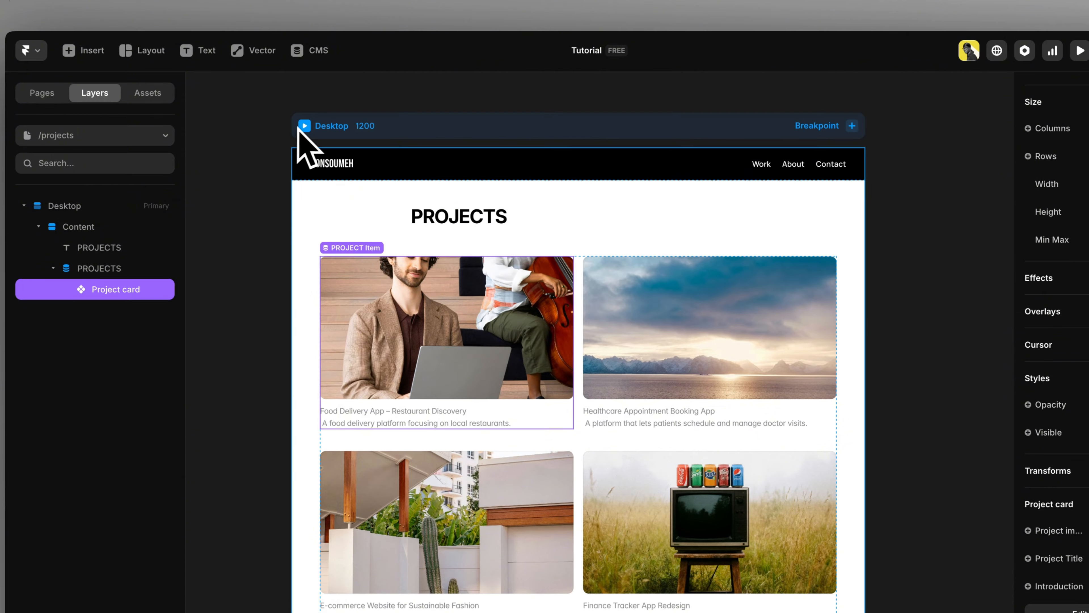
Step: Preview the projects page, check the card hover effect across the project grid, and return to the editor
left_click(304, 126)
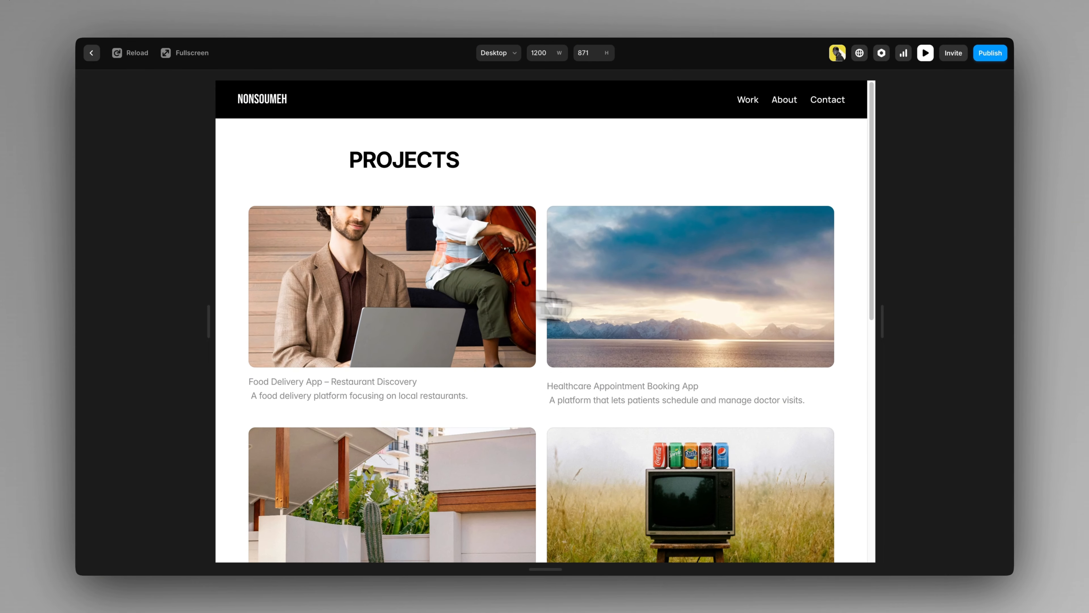
scroll(644, 451, "down", 3)
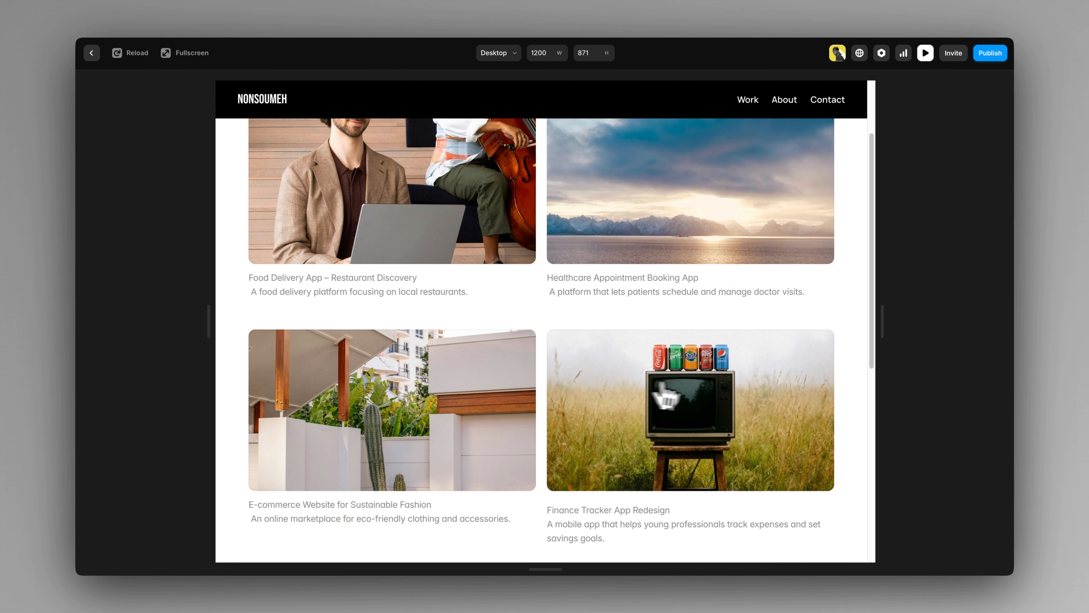
scroll(360, 286, "up", 3)
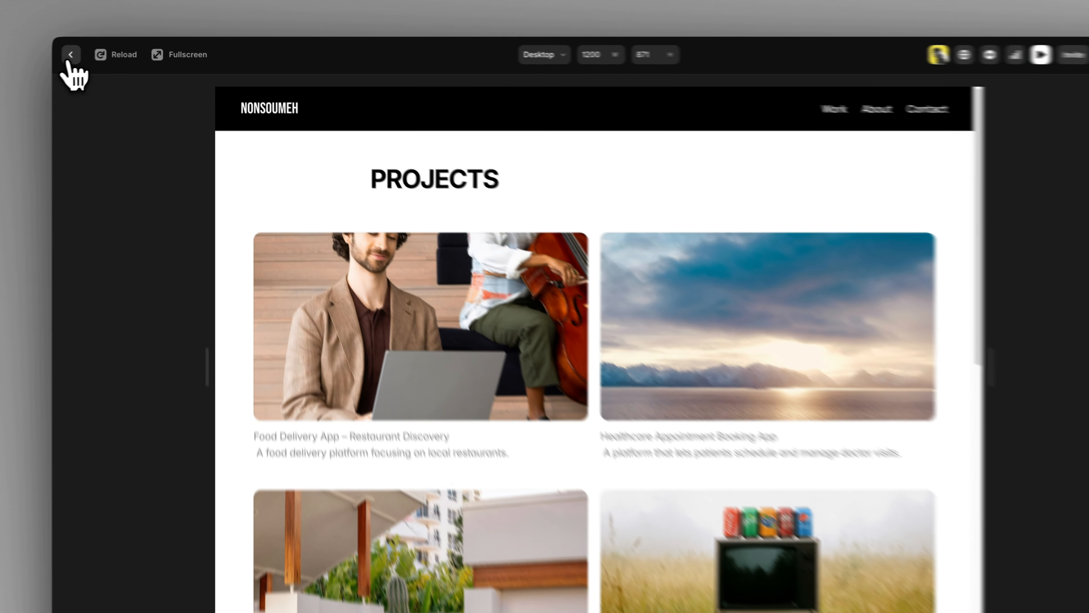
left_click(91, 52)
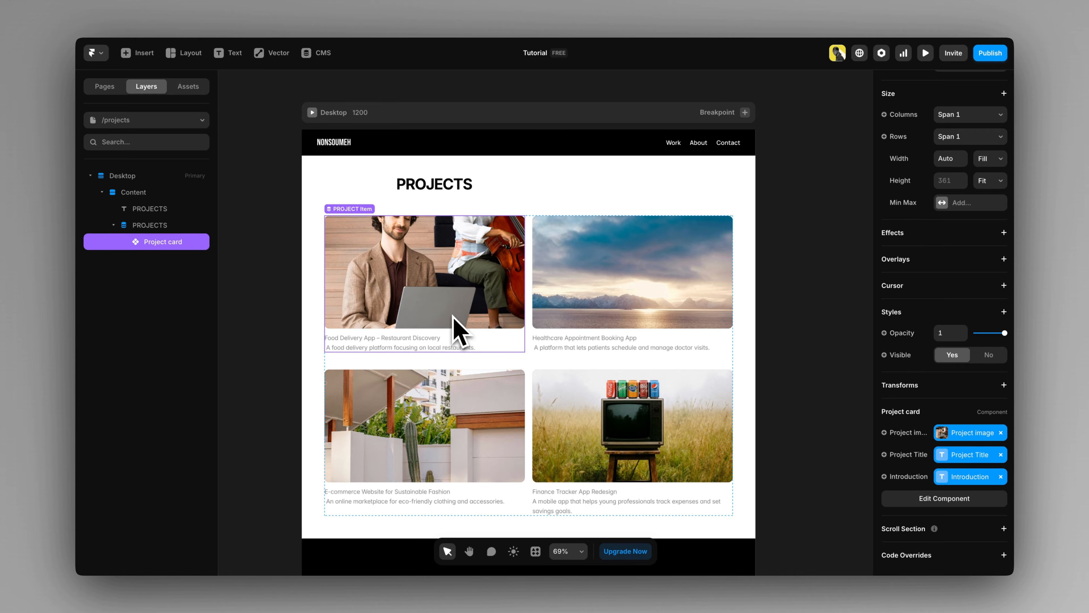
scroll(970, 401, "up", 3)
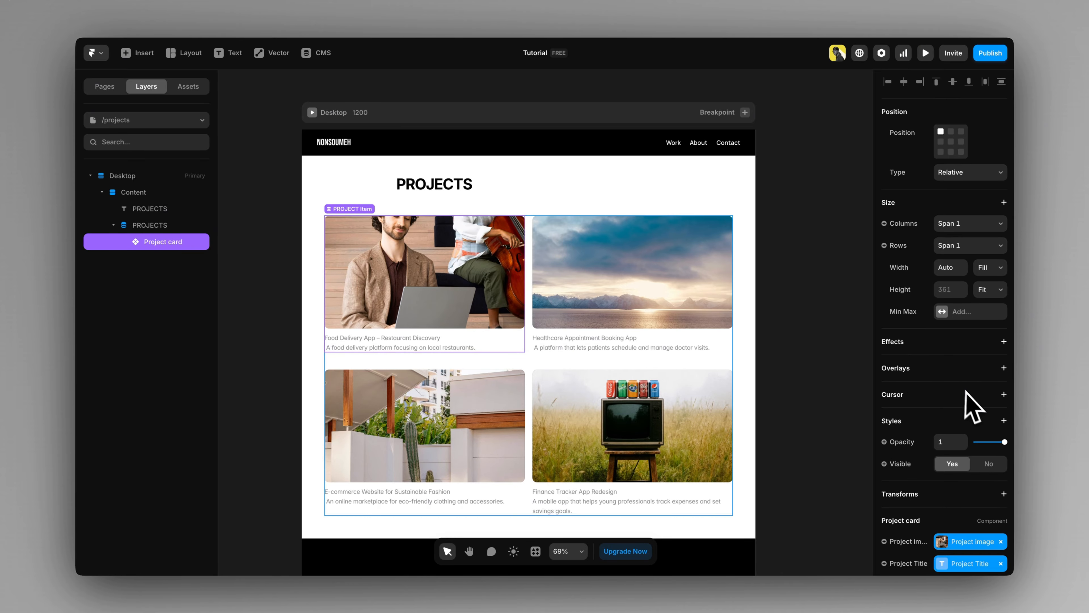
scroll(968, 513, "down", 3)
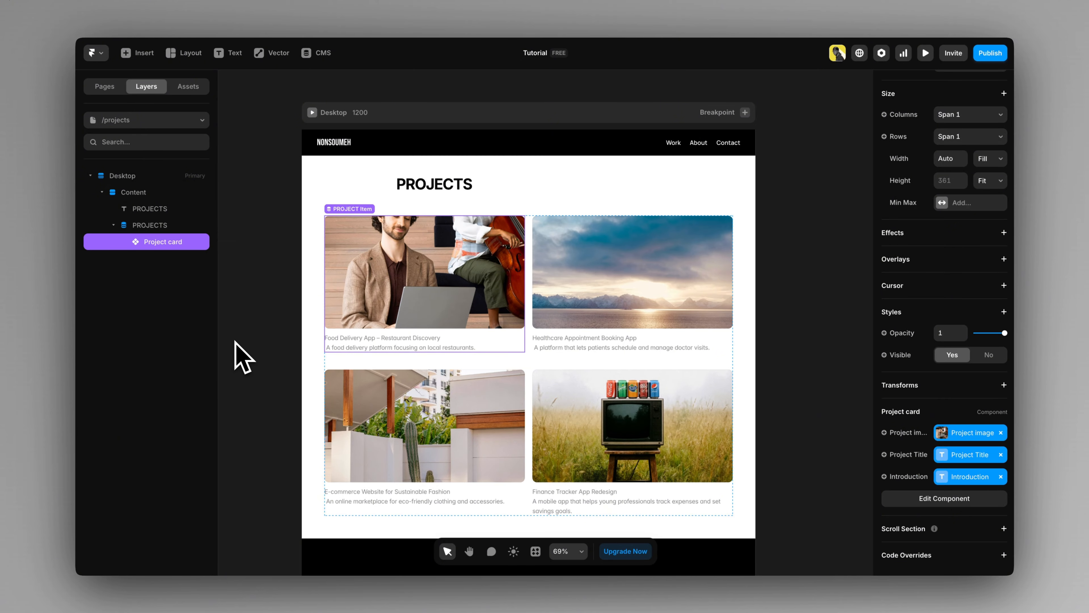
Step: Create a new CMS detail page for the PROJECTS collection
left_click(105, 86)
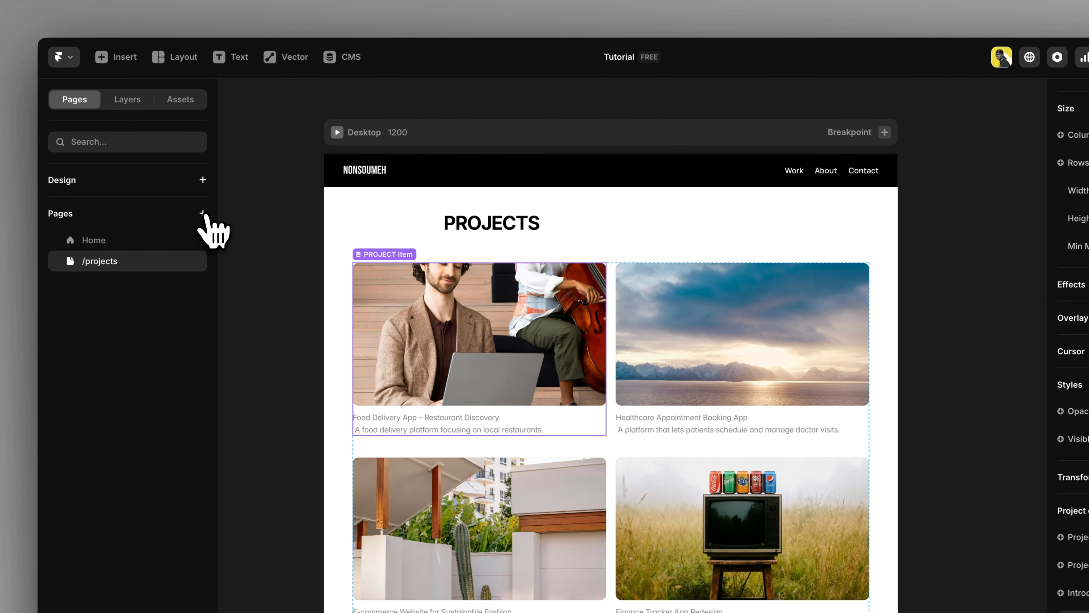
left_click(203, 214)
mouse_move(256, 250)
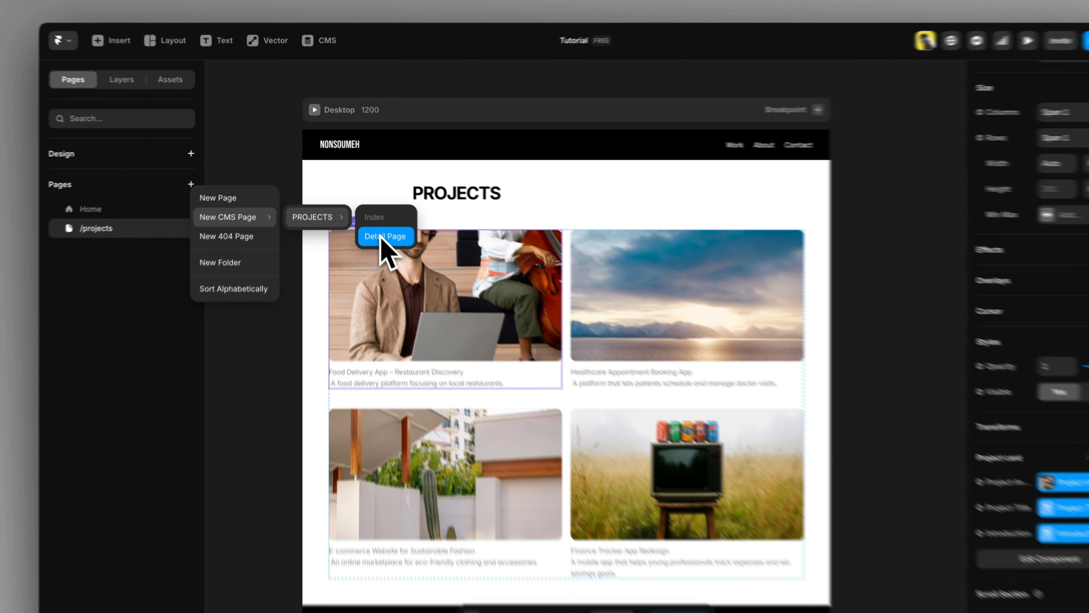
left_click(371, 220)
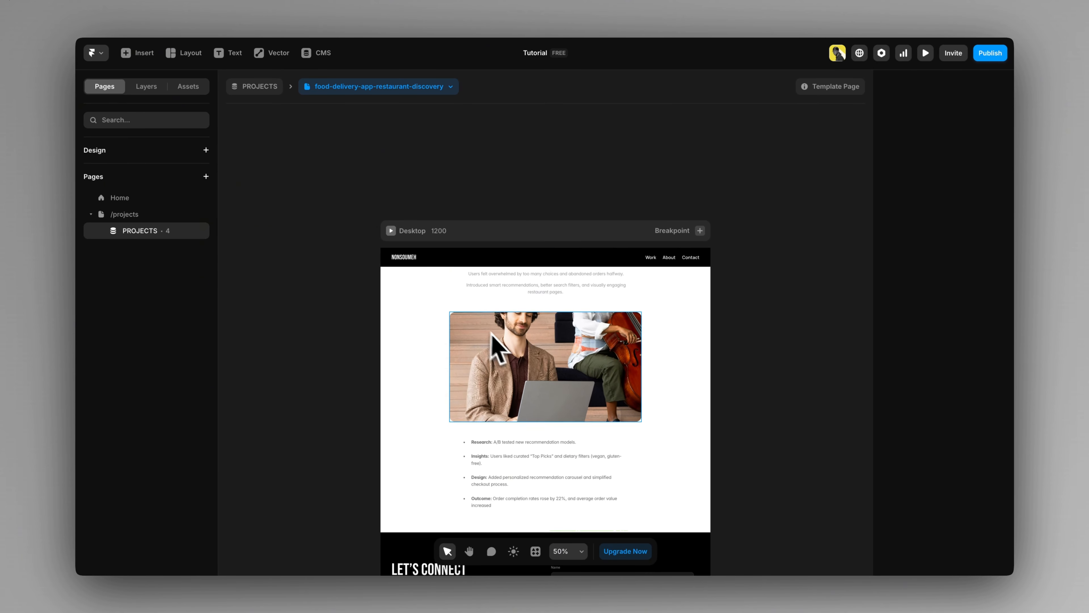
Step: Select the main content stack and review the detail page for all four project items, returning to food-delivery-app-restaurant-discovery
scroll(485, 304, "down", 1)
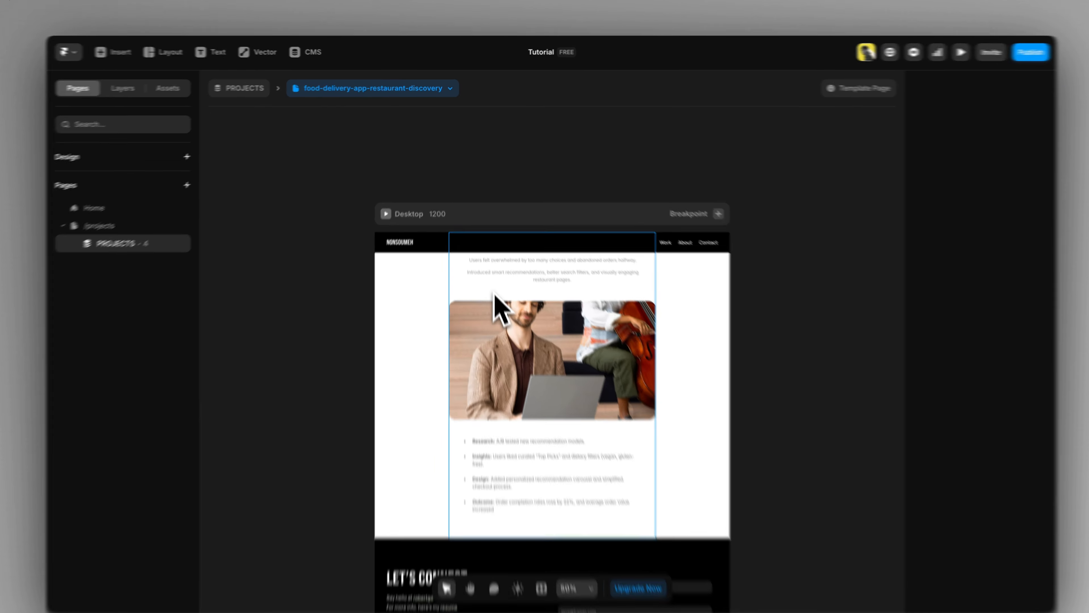
left_click(492, 280)
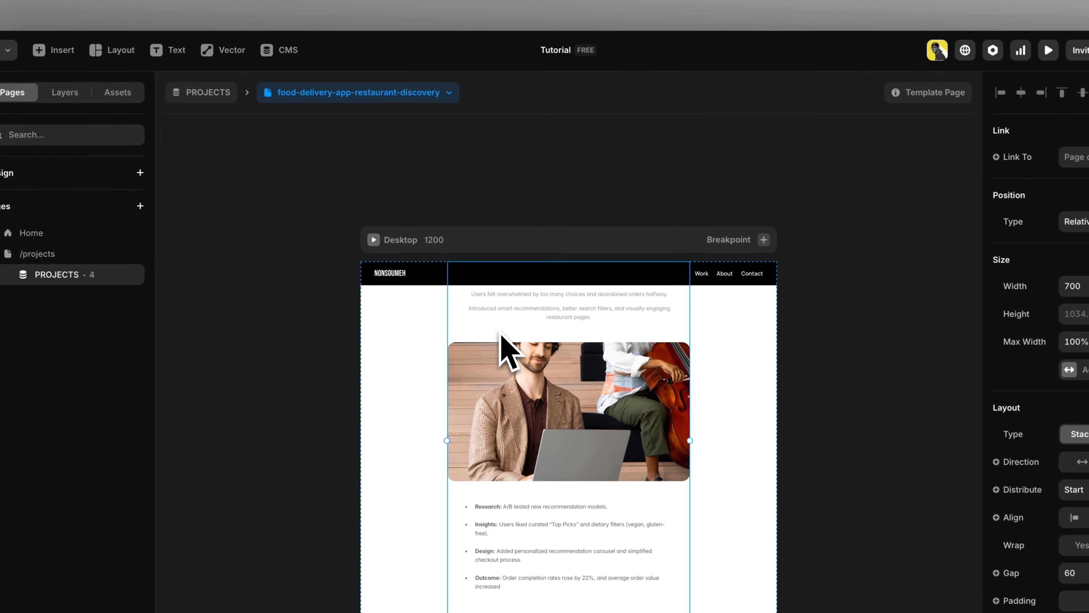
left_click(364, 96)
left_click(338, 142)
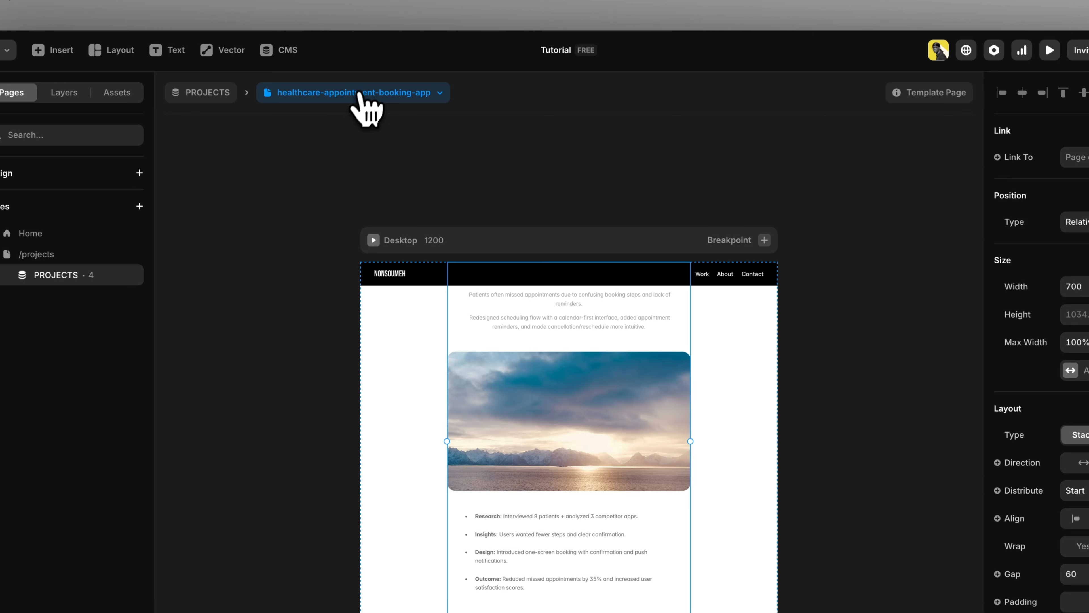
left_click(362, 93)
left_click(343, 161)
left_click(348, 94)
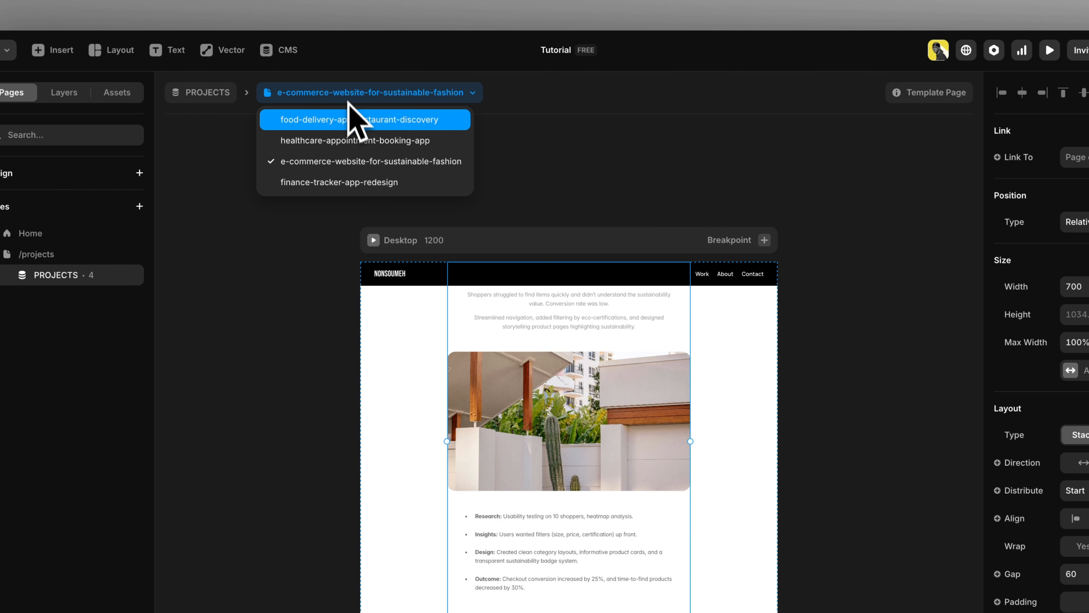
left_click(338, 182)
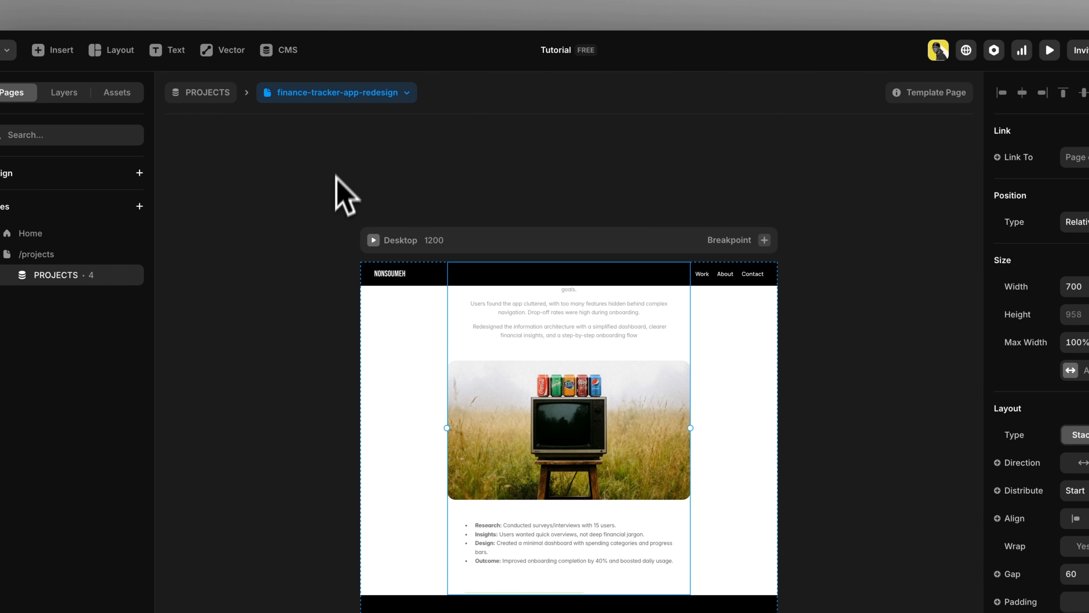
left_click(348, 98)
left_click(355, 118)
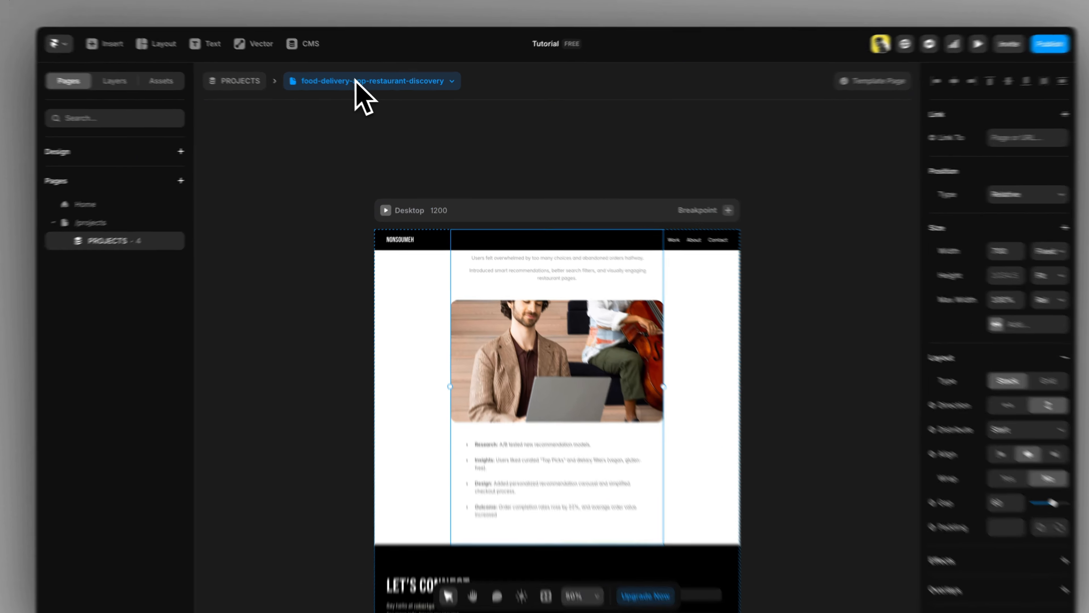
Step: Switch the detail page through the healthcare and e-commerce items to finance-tracker-app-redesign
left_click(356, 80)
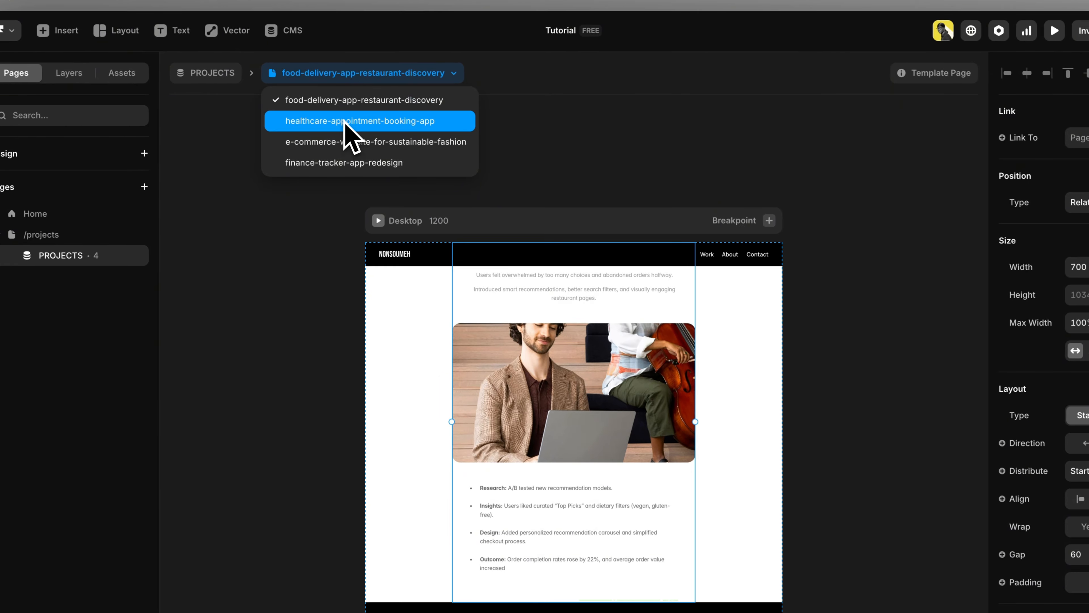
left_click(367, 123)
left_click(370, 81)
left_click(362, 142)
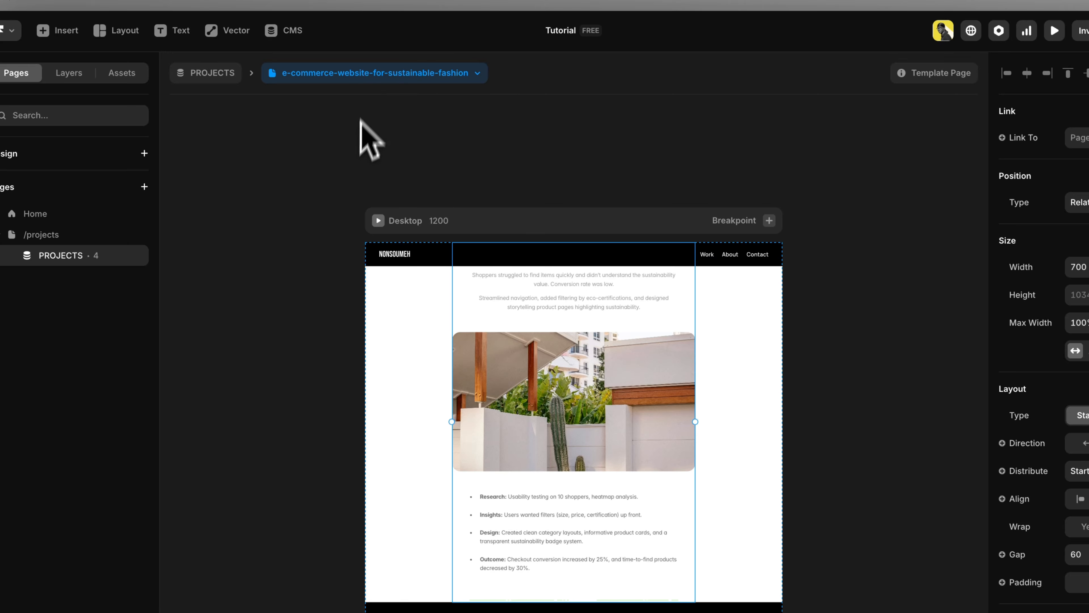
left_click(362, 74)
left_click(360, 162)
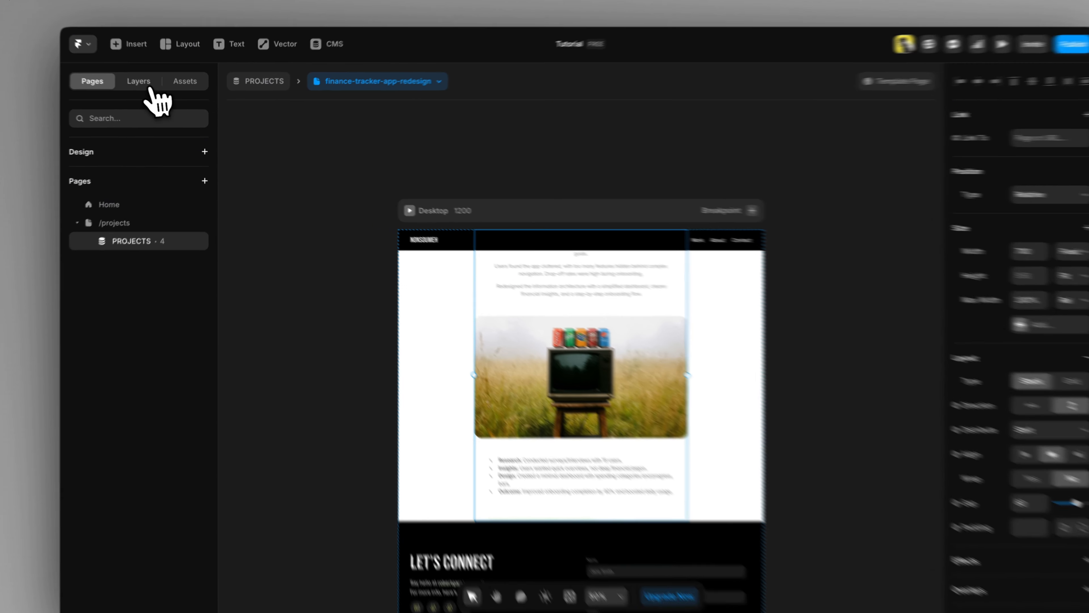
Step: Set the main content stack's width to Fill and its padding to 60 on all sides
left_click(146, 86)
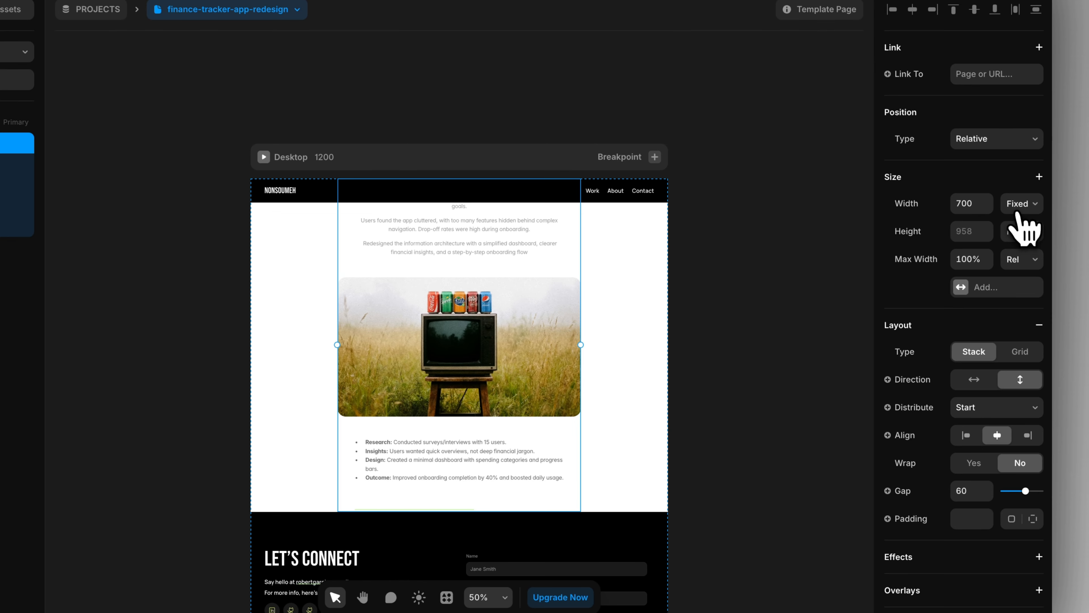
left_click(1053, 210)
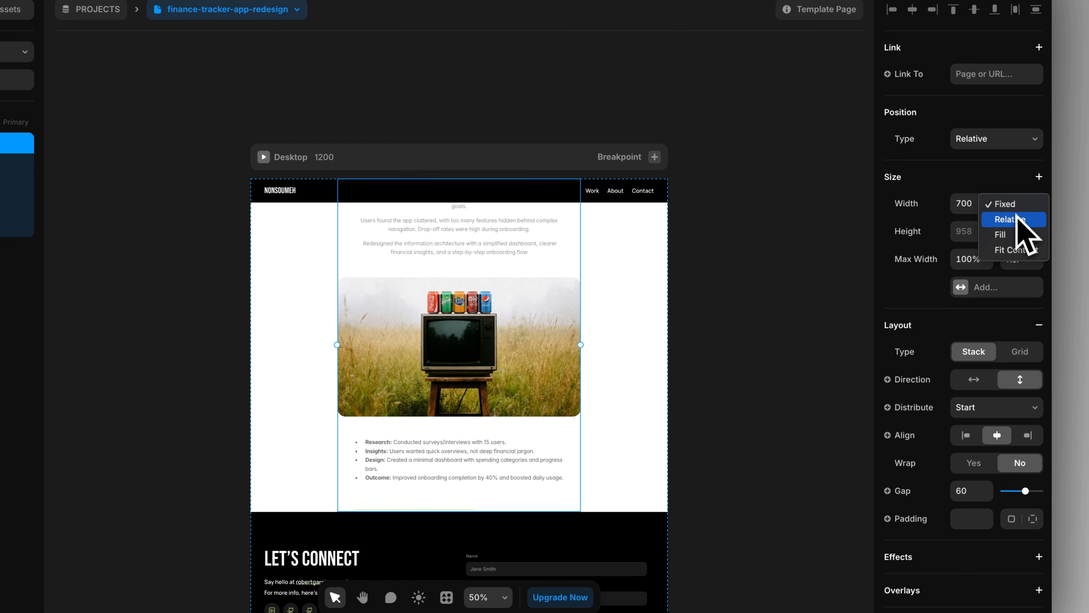
left_click(1015, 238)
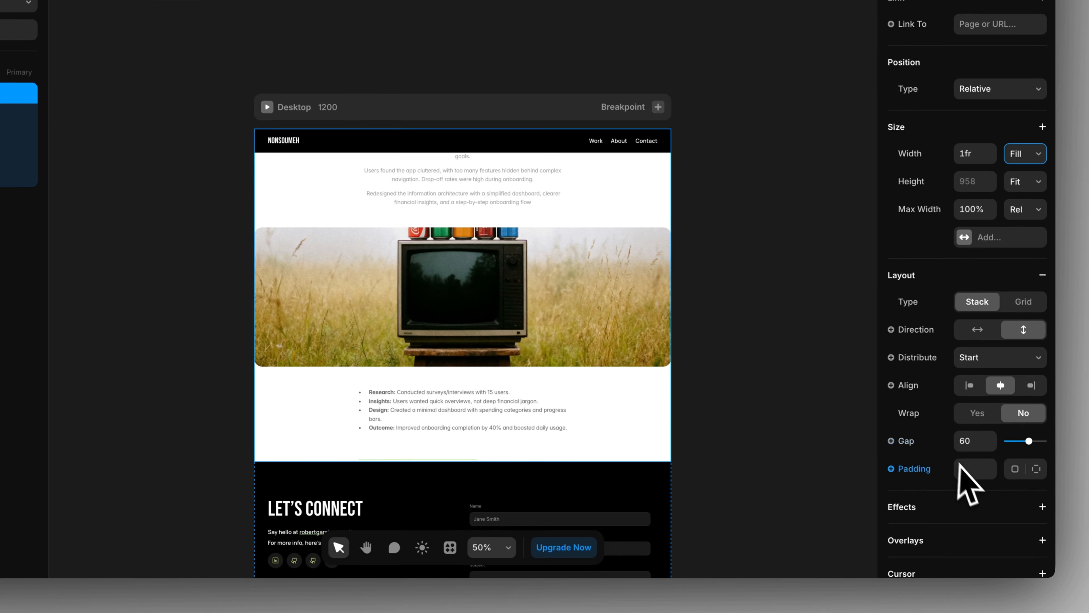
left_click(964, 469)
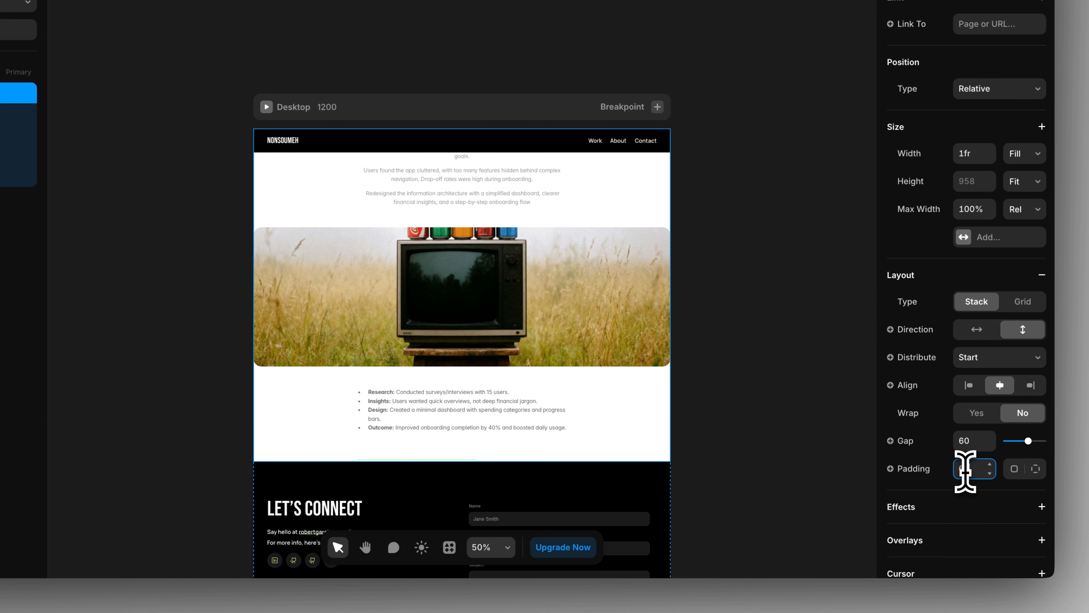
left_click(834, 397)
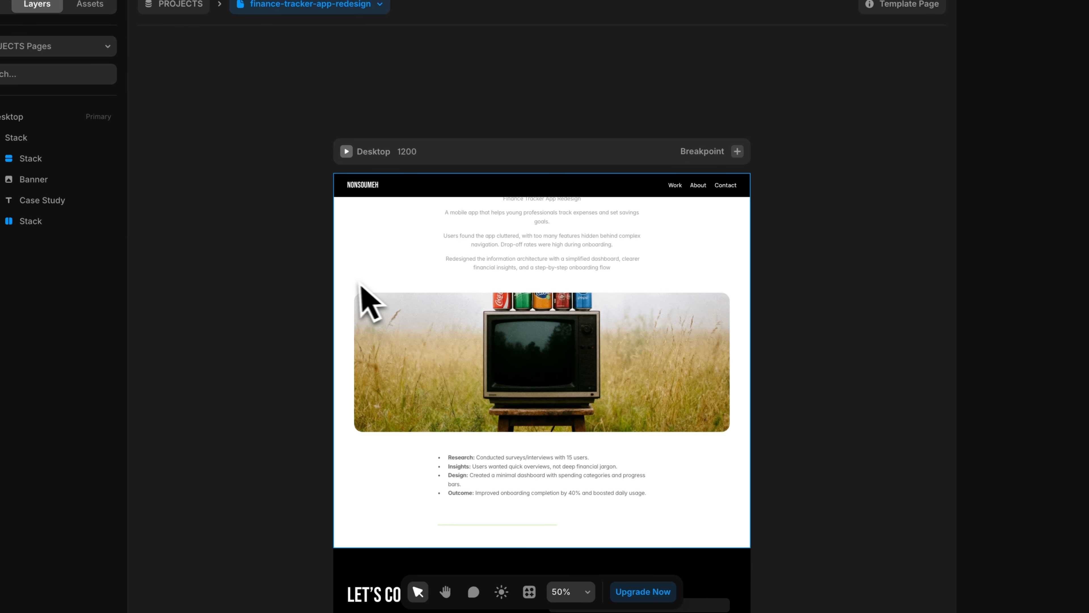
Step: Set individual padding on the main content stack with 120 at the top, keeping 60 on the other sides
left_click(359, 286)
left_click(1034, 467)
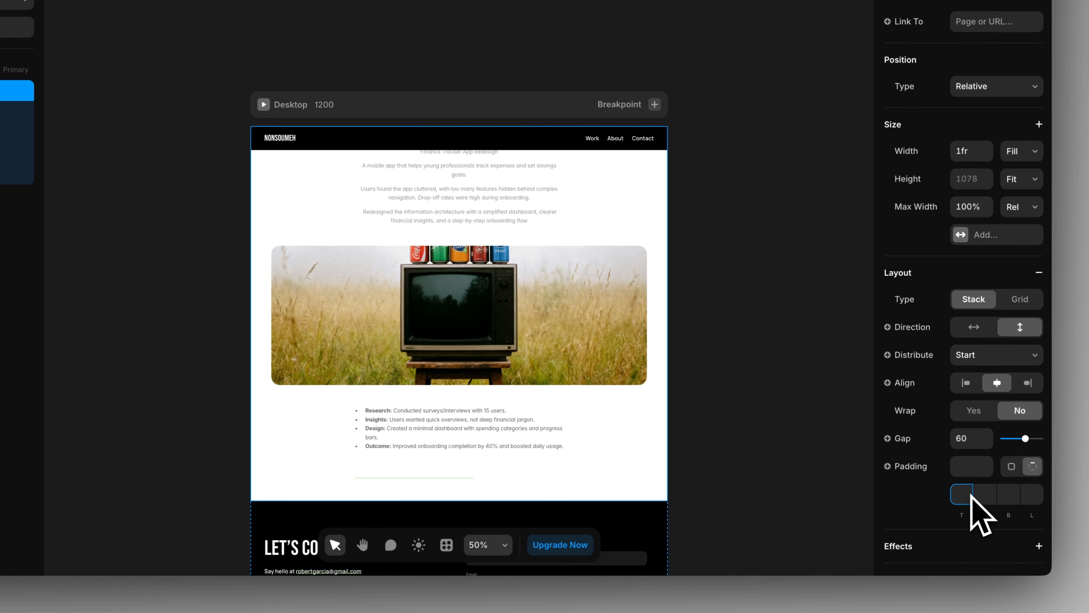
type("120")
key("Tab")
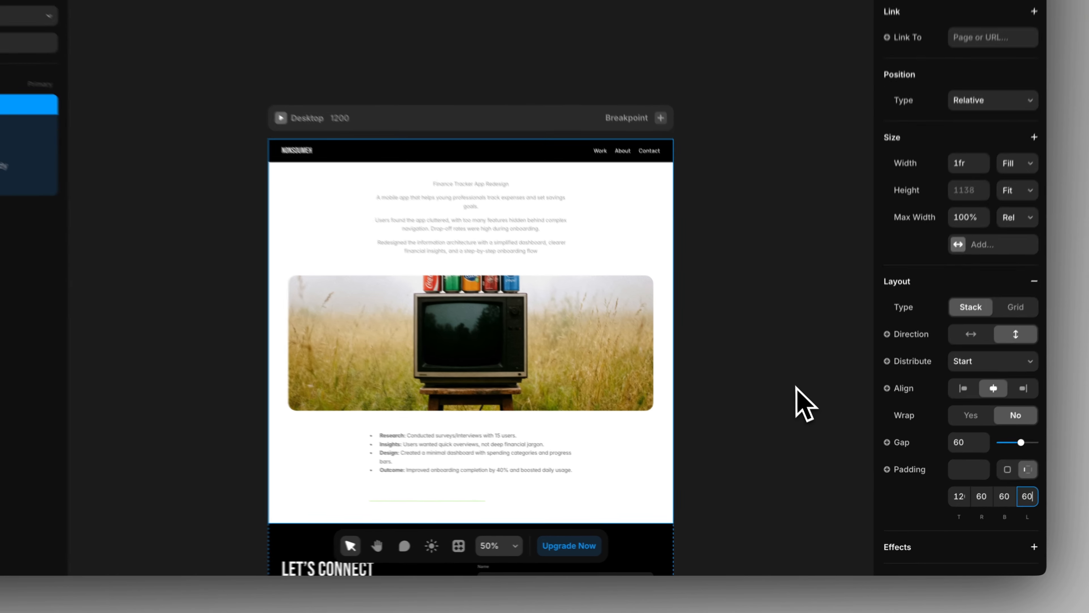
left_click(810, 420)
scroll(809, 419, "up", 1)
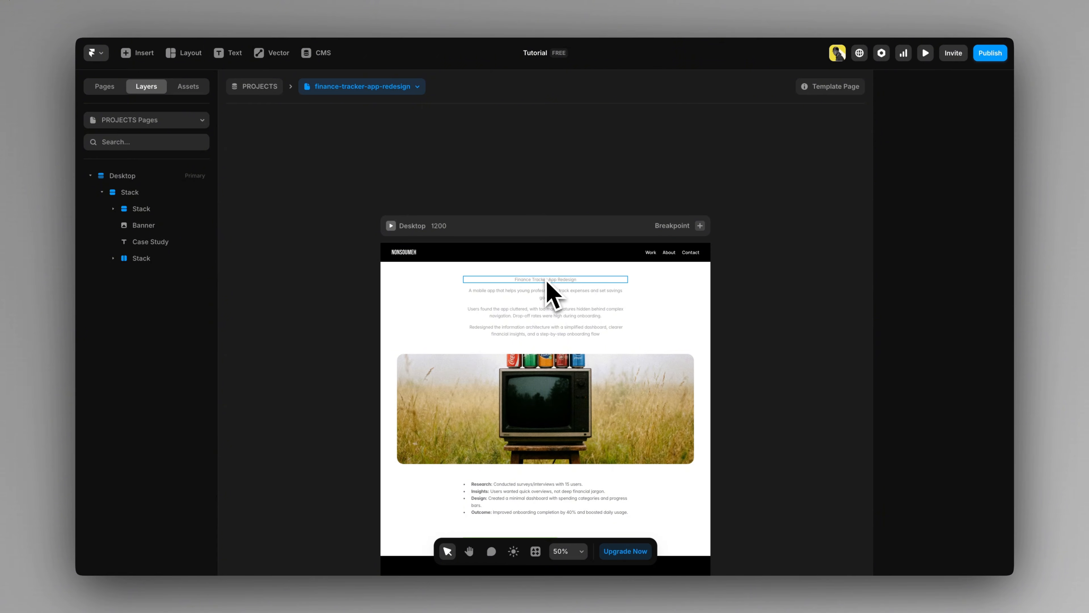
Step: Examine the finance tracker detail page from the project title text through the banner and case study to the footer
scroll(533, 328, "down", 4)
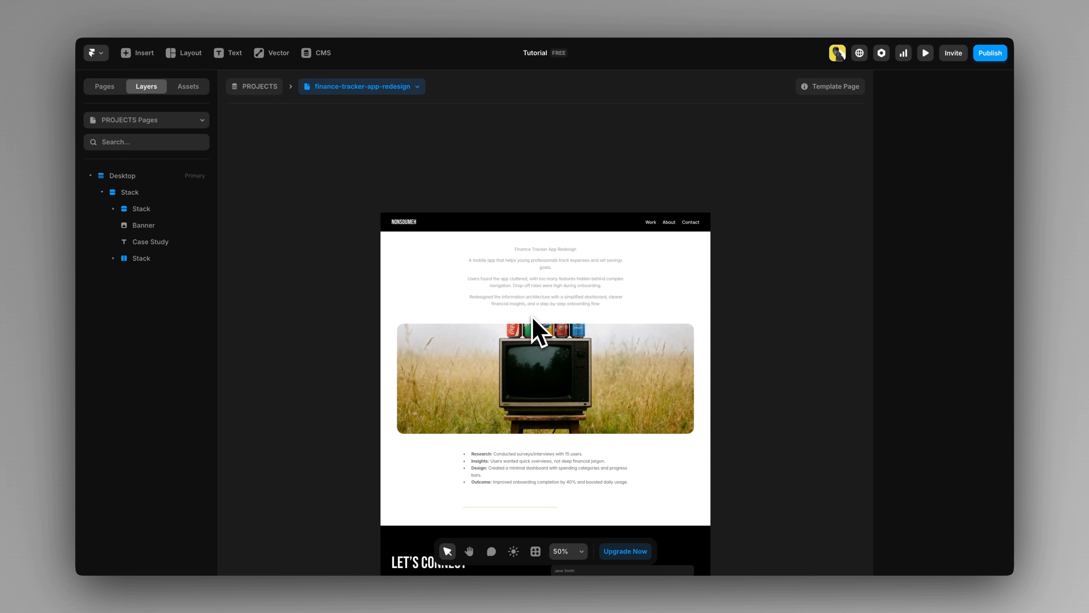
scroll(521, 347, "up", 5)
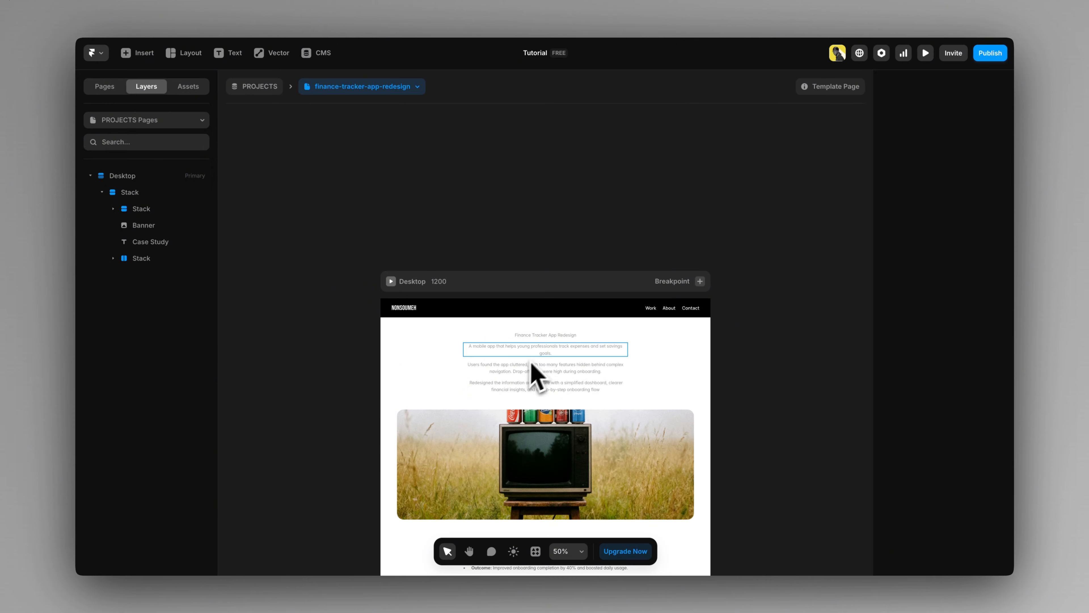
left_click(543, 335)
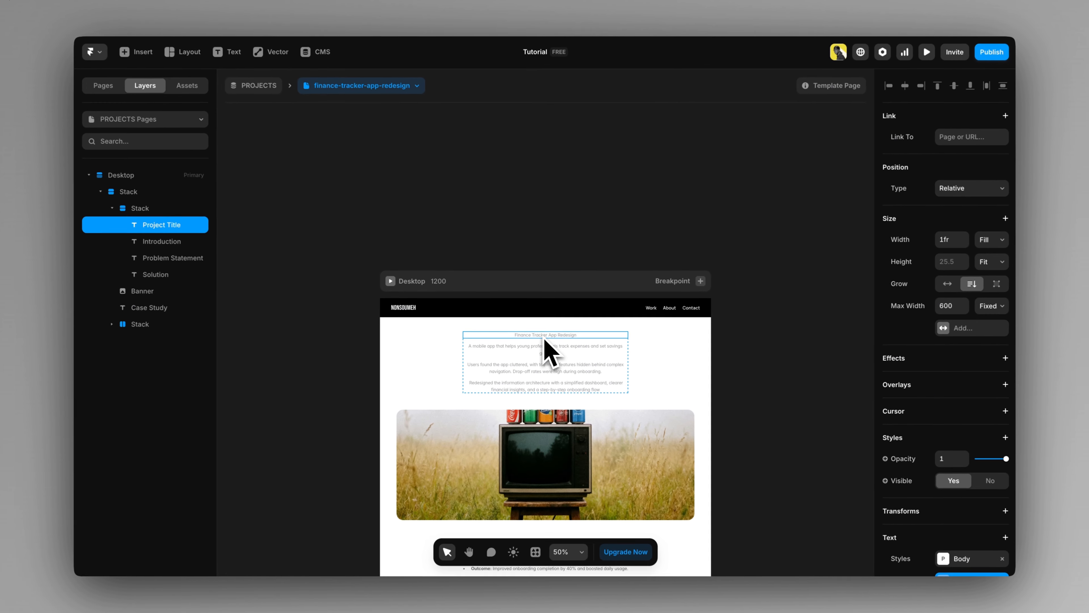
scroll(544, 339, "down", 1)
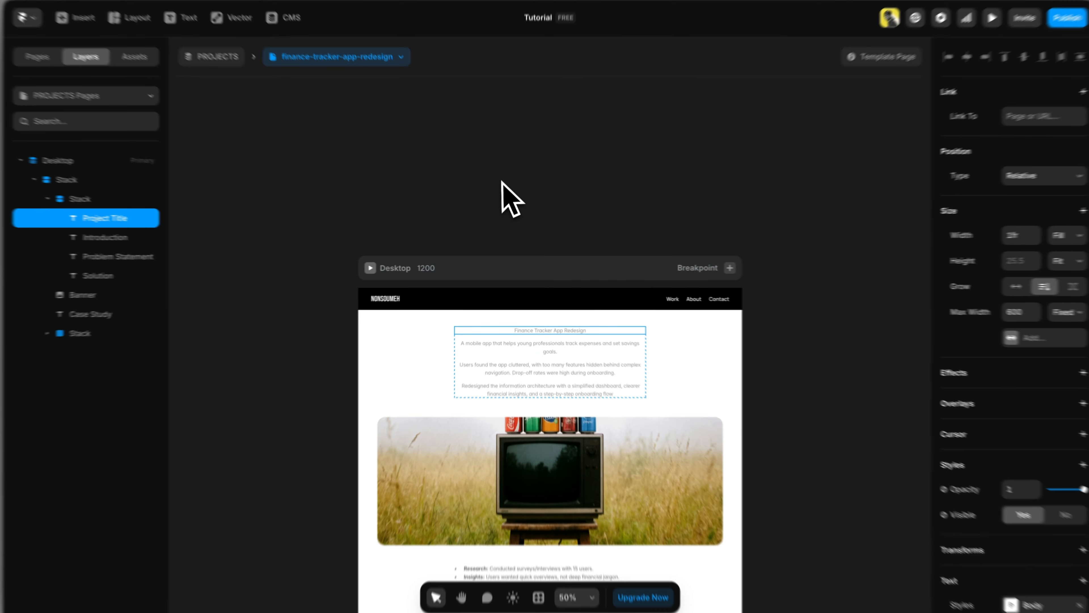
left_click(505, 195)
scroll(543, 335, "down", 5)
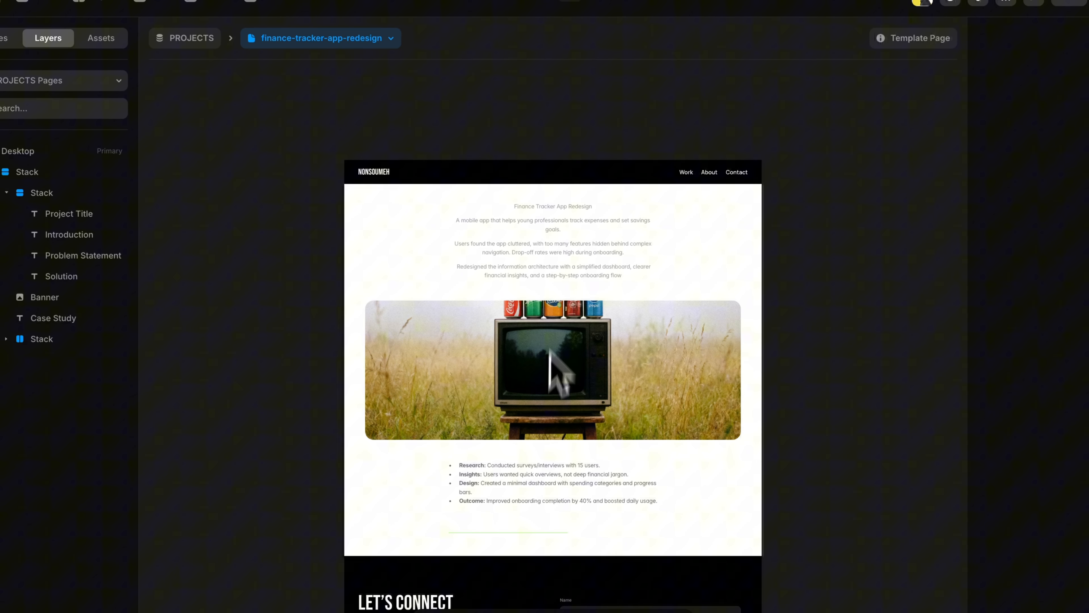
left_click(547, 213)
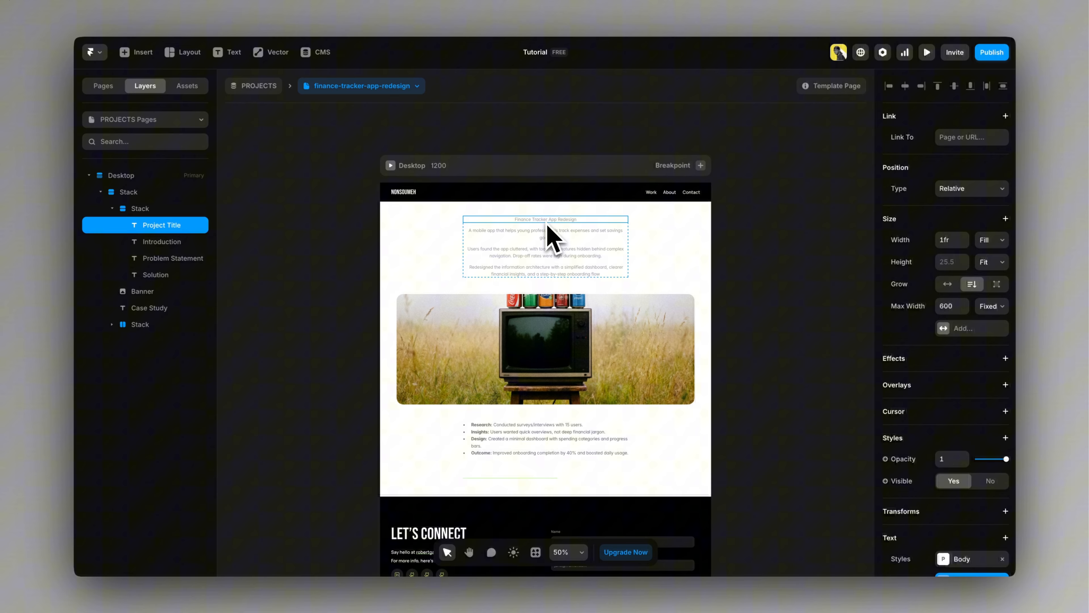
scroll(986, 386, "down", 4)
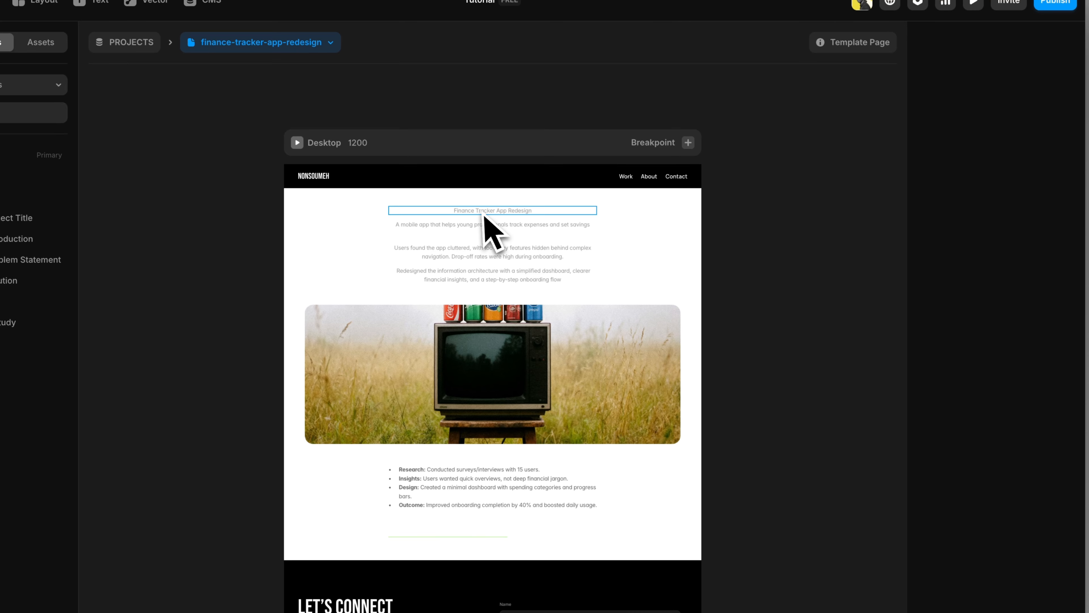
Step: Detach the Body text style from the project title and set its size to 56 px and line height to 1 em
left_click(484, 213)
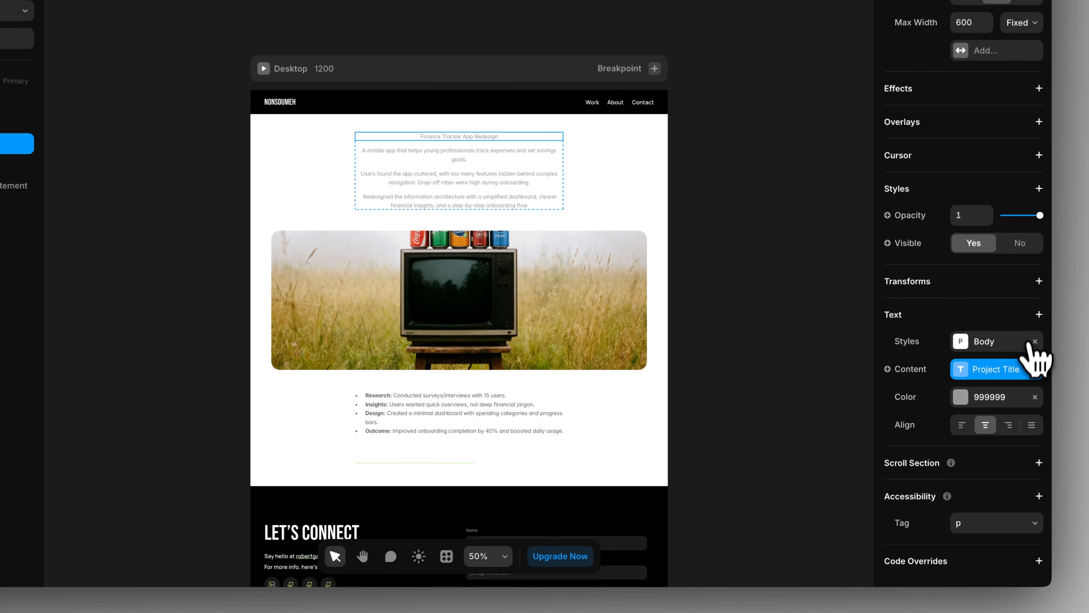
left_click(992, 343)
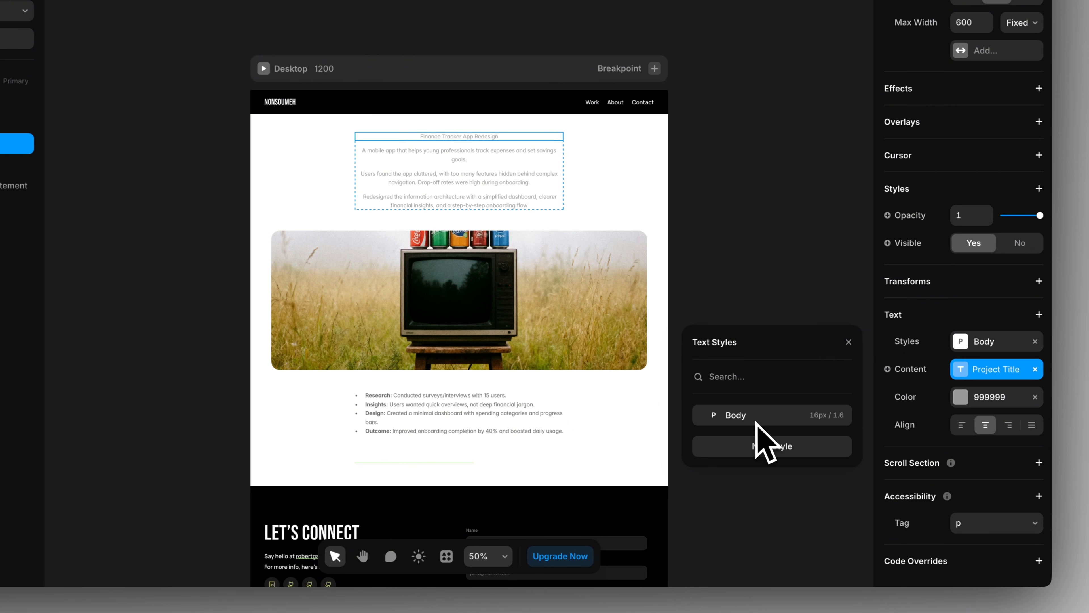
left_click(849, 342)
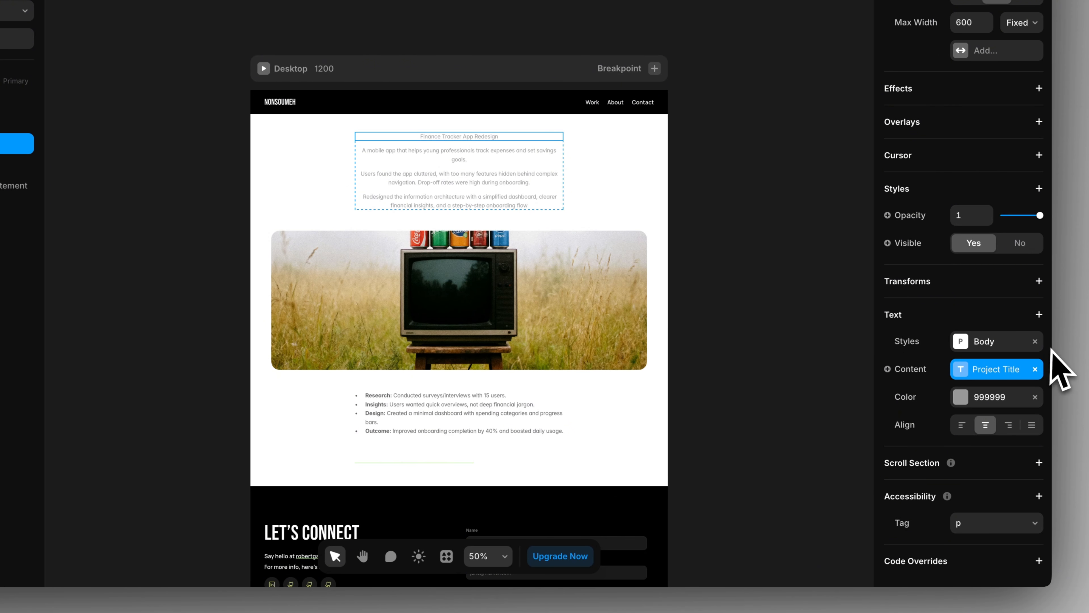
left_click(1035, 342)
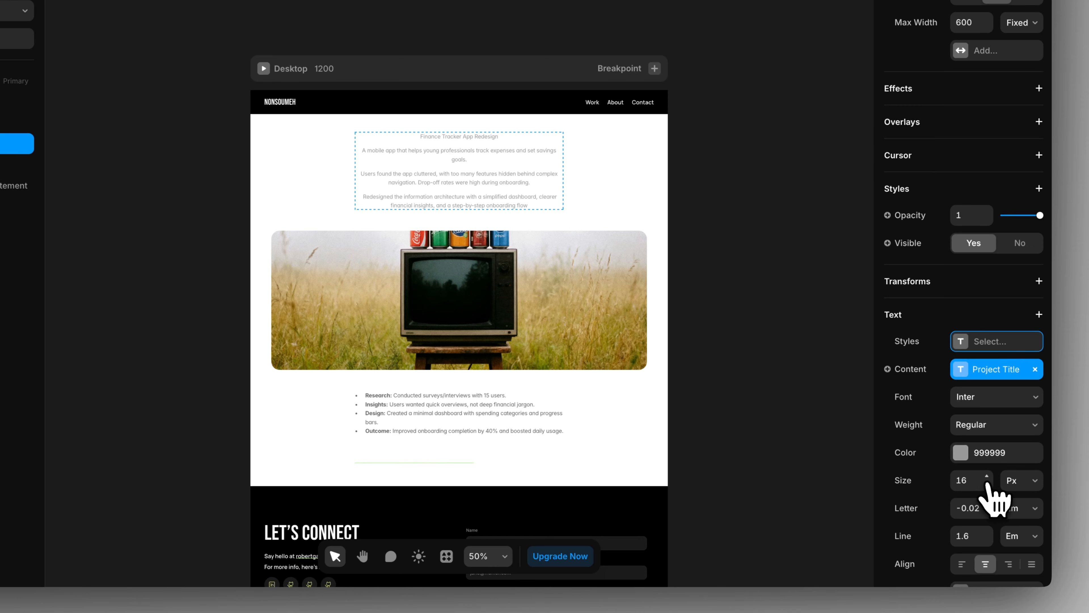
left_click_drag(987, 482, 993, 456)
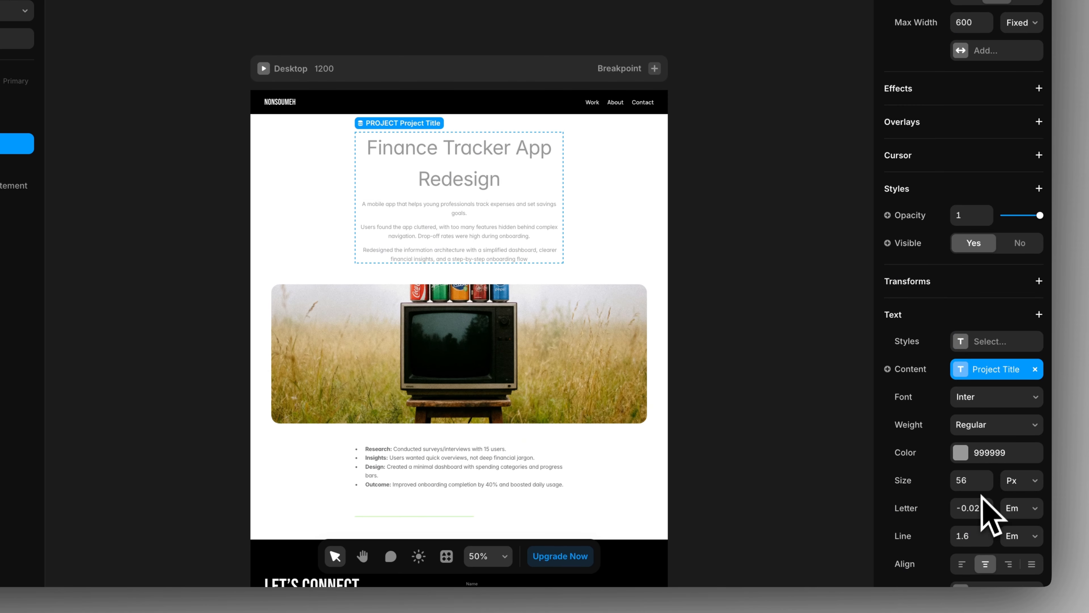
left_click_drag(987, 540, 988, 546)
left_click(808, 416)
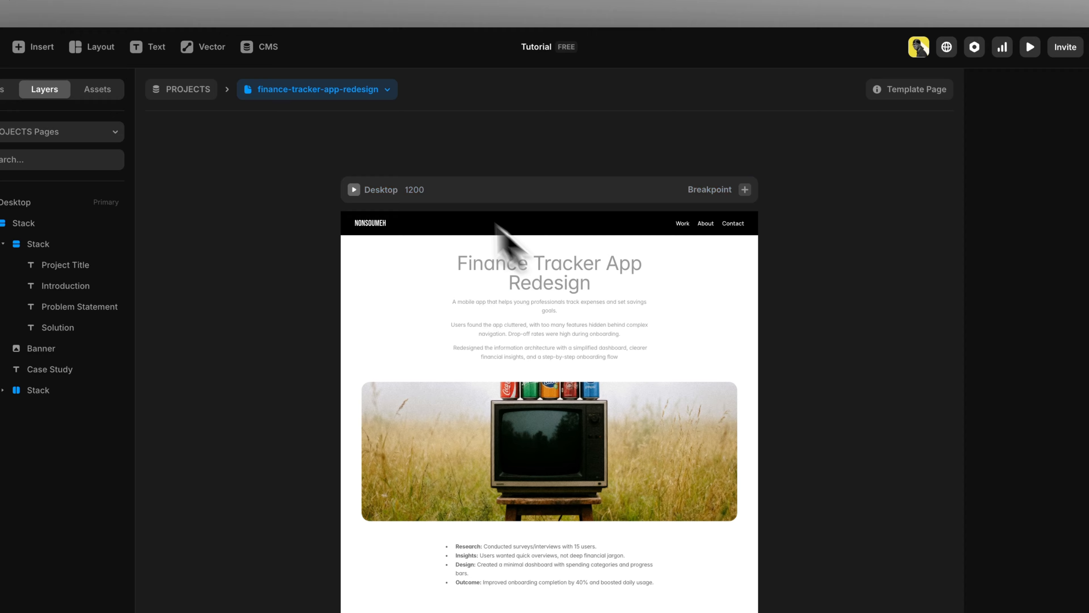
Step: Check the enlarged title on the food-delivery and healthcare items, ending on e-commerce-website-for-sustainable-fashion
left_click(348, 92)
left_click(346, 115)
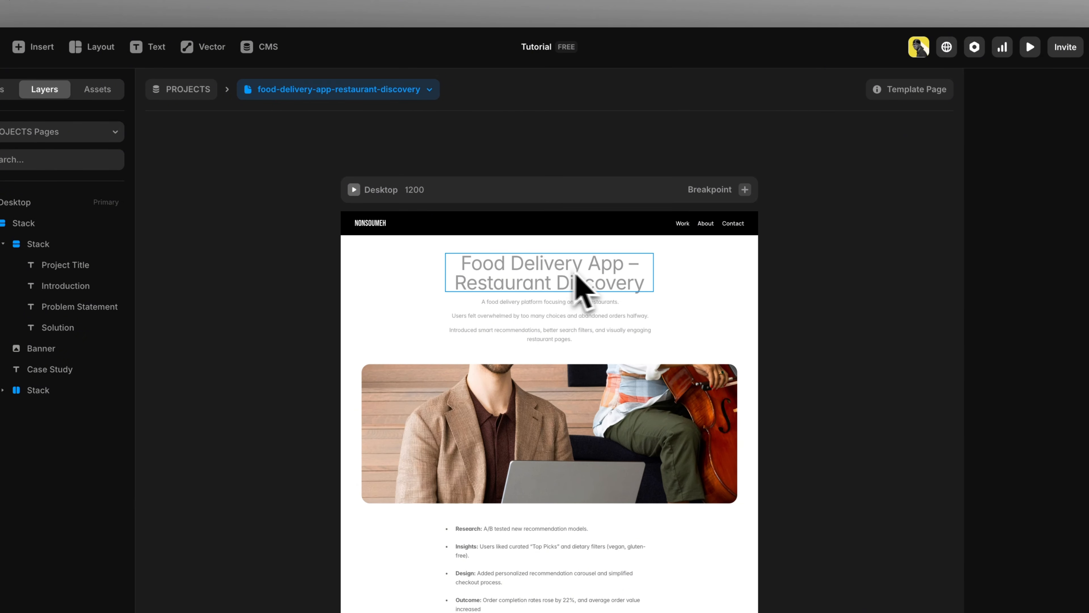
left_click(355, 91)
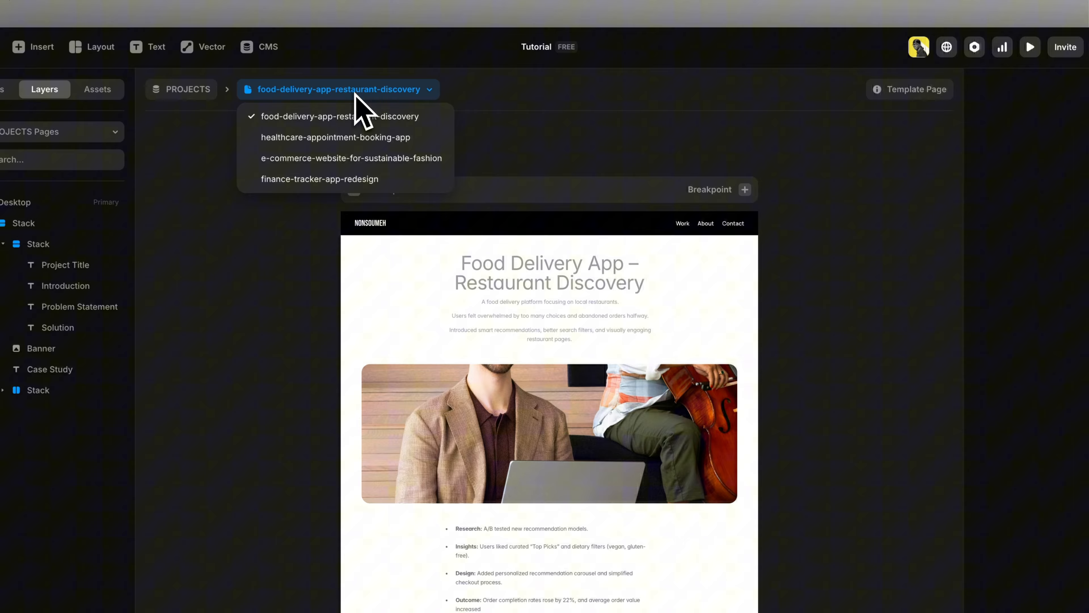
left_click(373, 139)
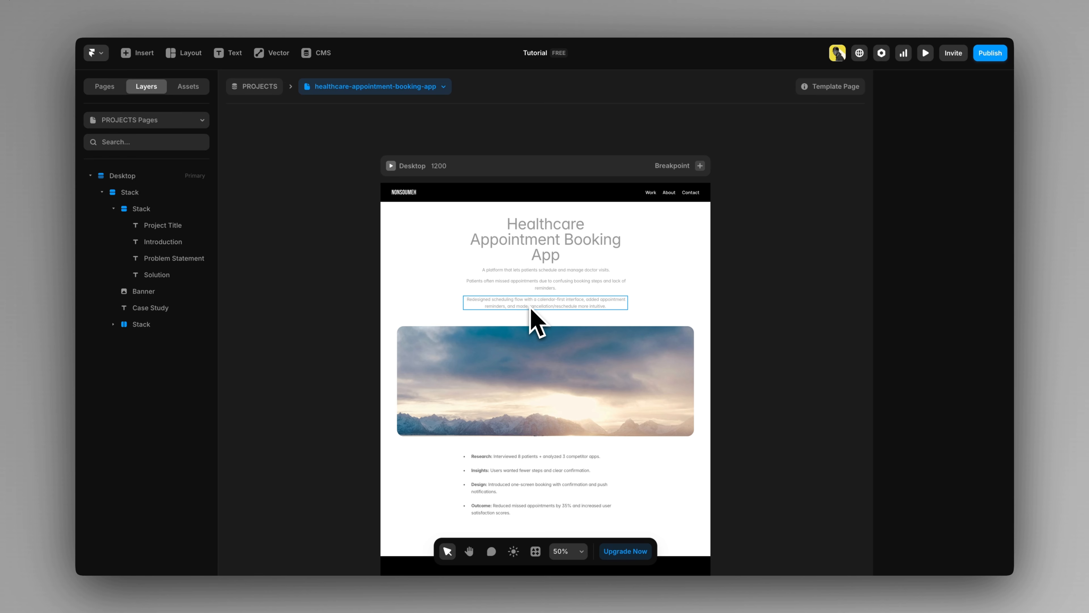
left_click(390, 86)
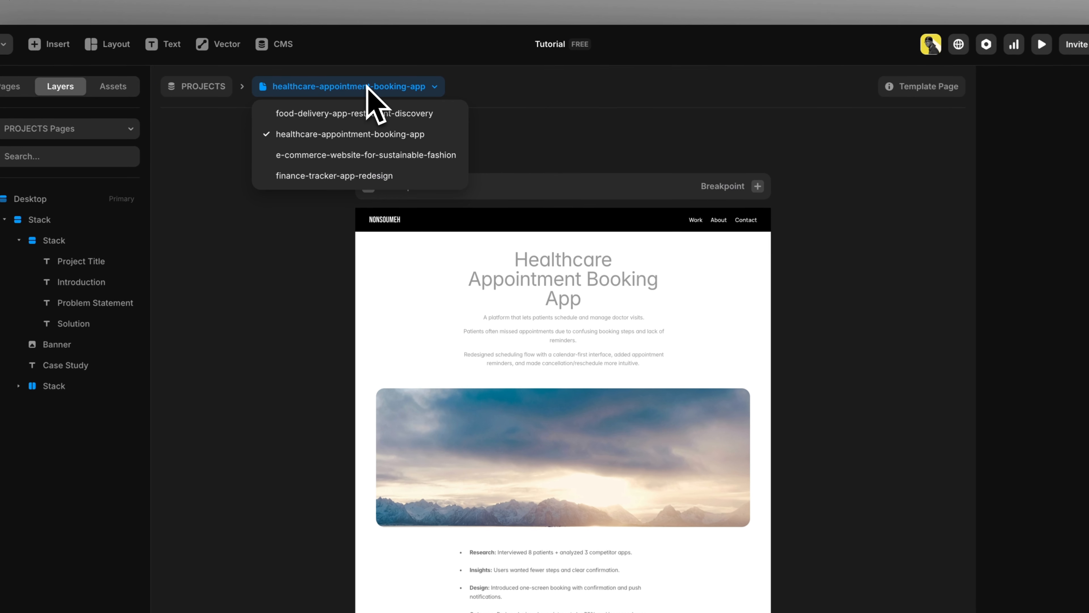
left_click(331, 158)
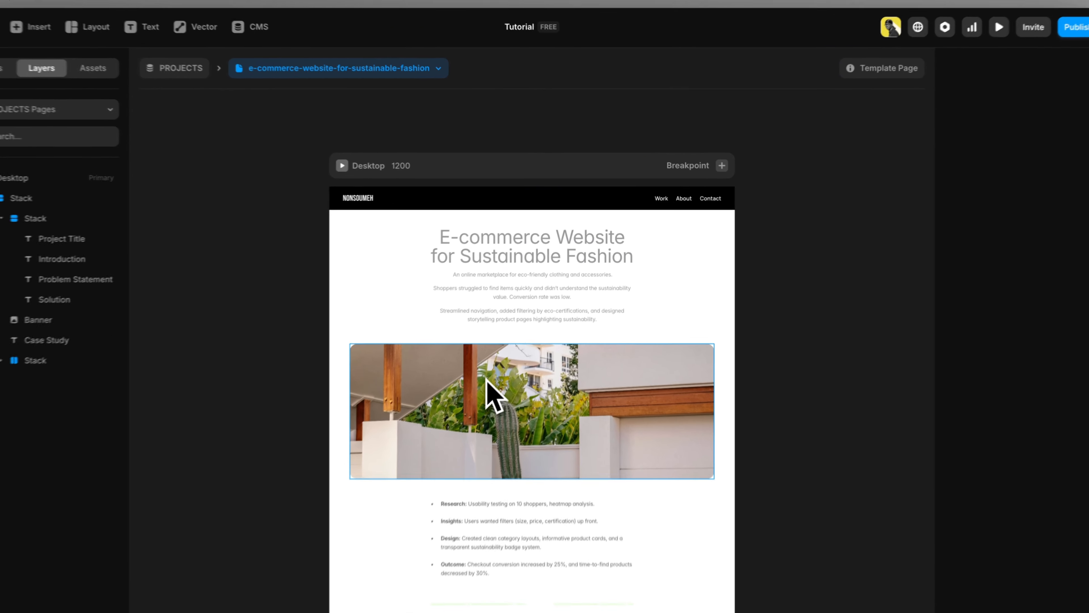
Step: Move the Banner image above the stack holding the project title and descriptions
left_click(508, 338)
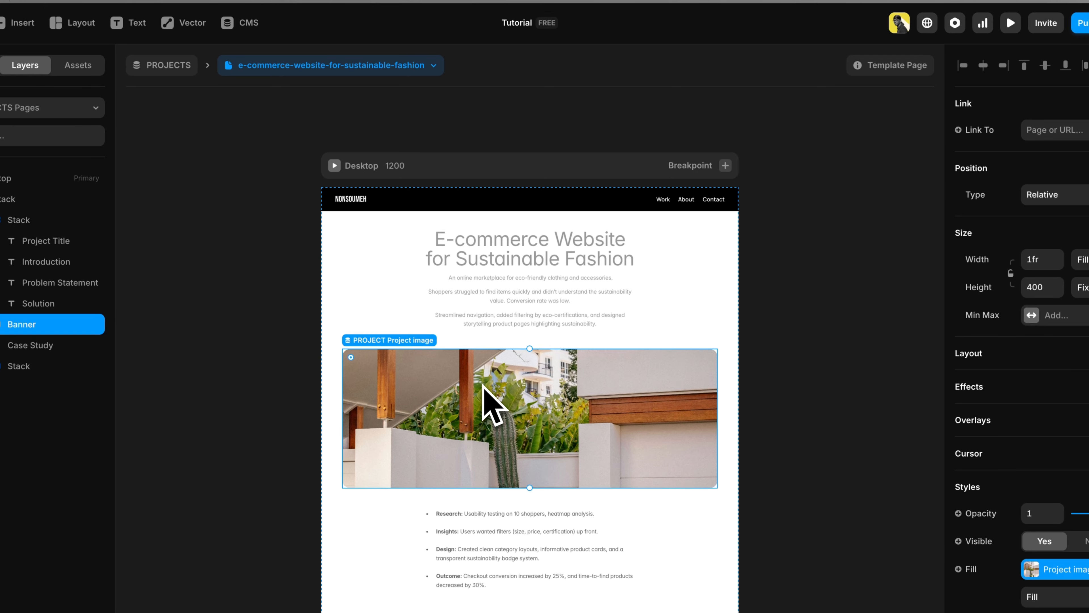
key("Up")
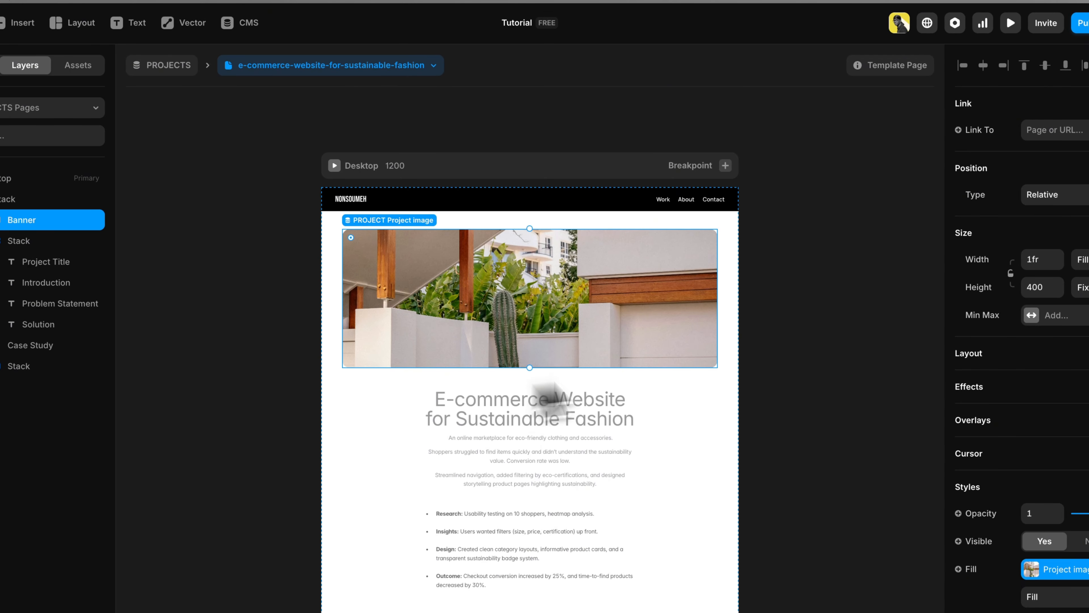
left_click(809, 365)
Step: Check the banner-first layout on healthcare-appointment-booking-app and return to finance-tracker-app-redesign
left_click(387, 66)
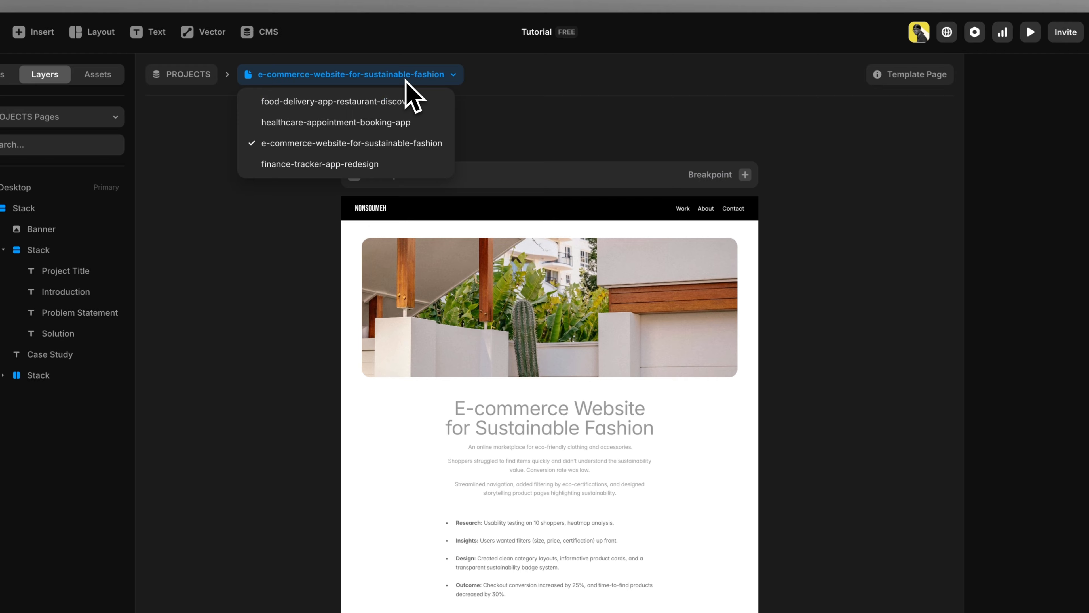
left_click(395, 124)
left_click(381, 77)
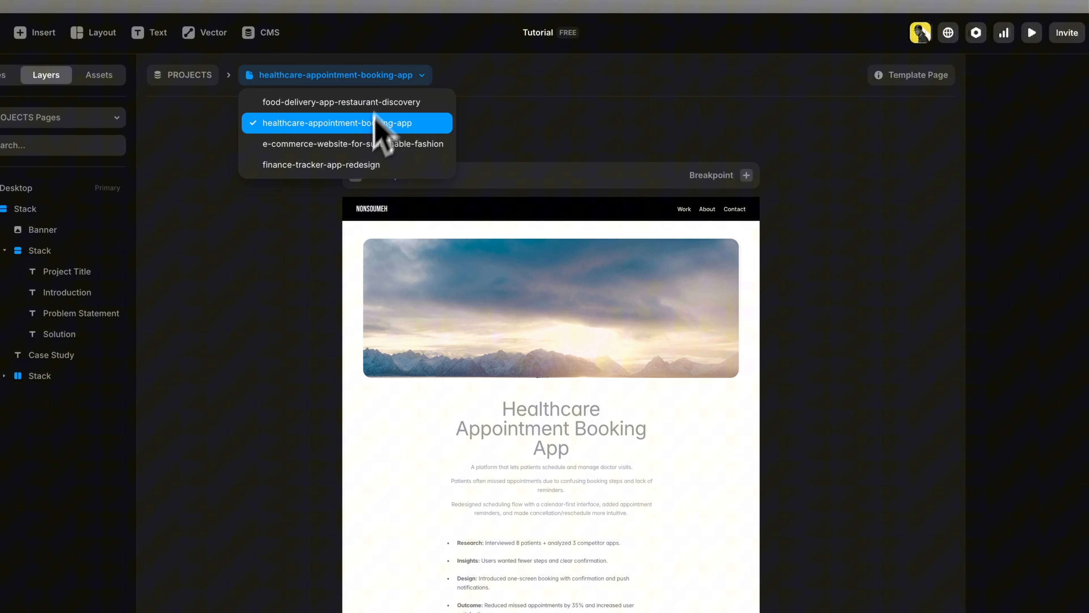
left_click(362, 165)
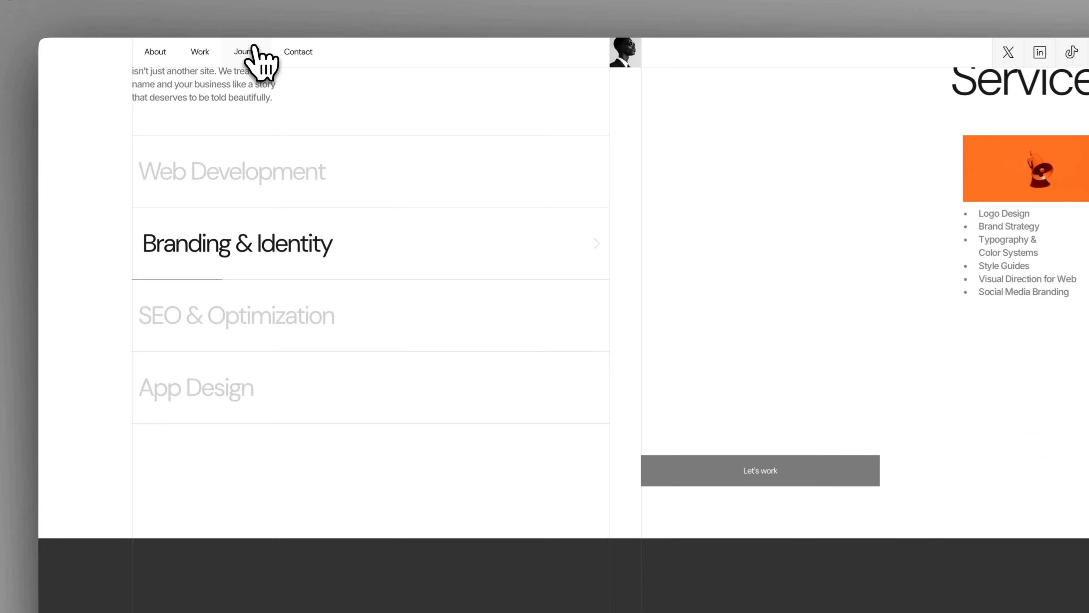
Step: Open the Journal on the reference portfolio site and examine the layout of the "Designing a Fintech App Flow That Feels Instant" article
left_click(248, 48)
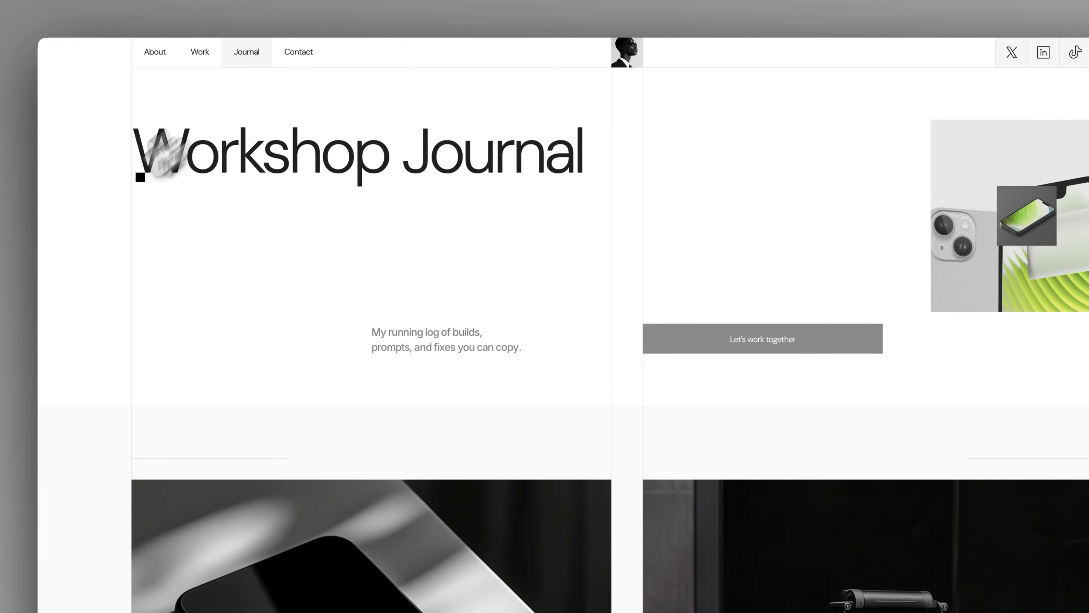
scroll(35, 304, "down", 6)
left_click(352, 356)
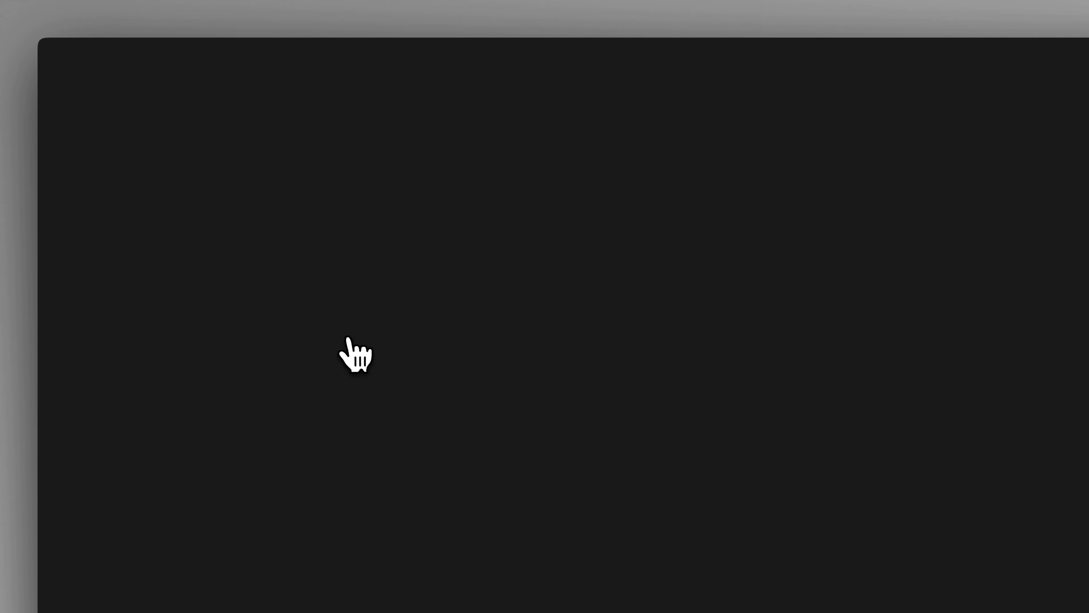
scroll(122, 302, "down", 15)
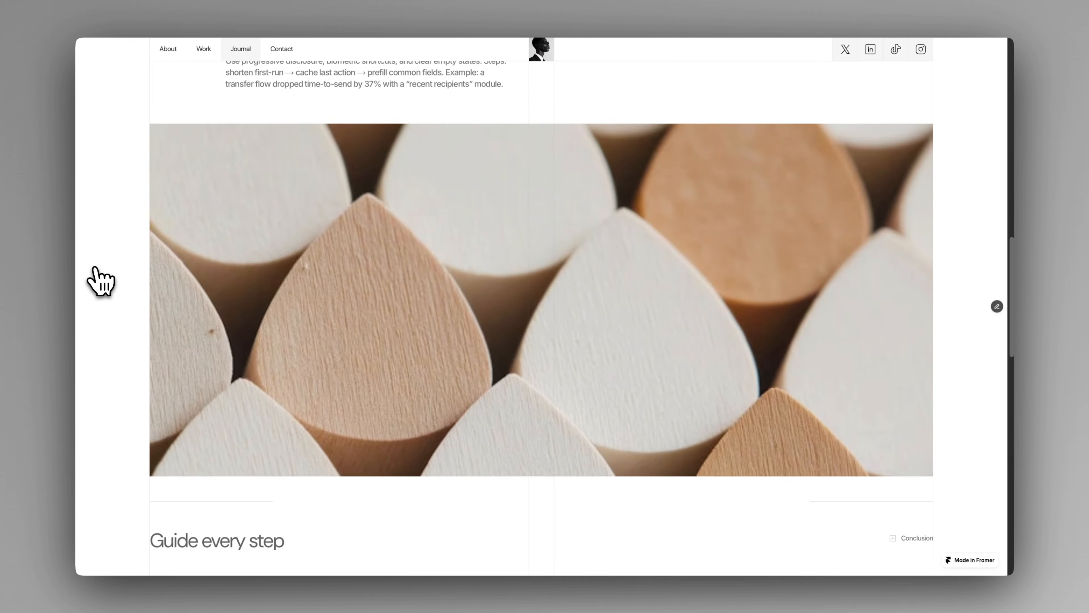
scroll(101, 281, "down", 8)
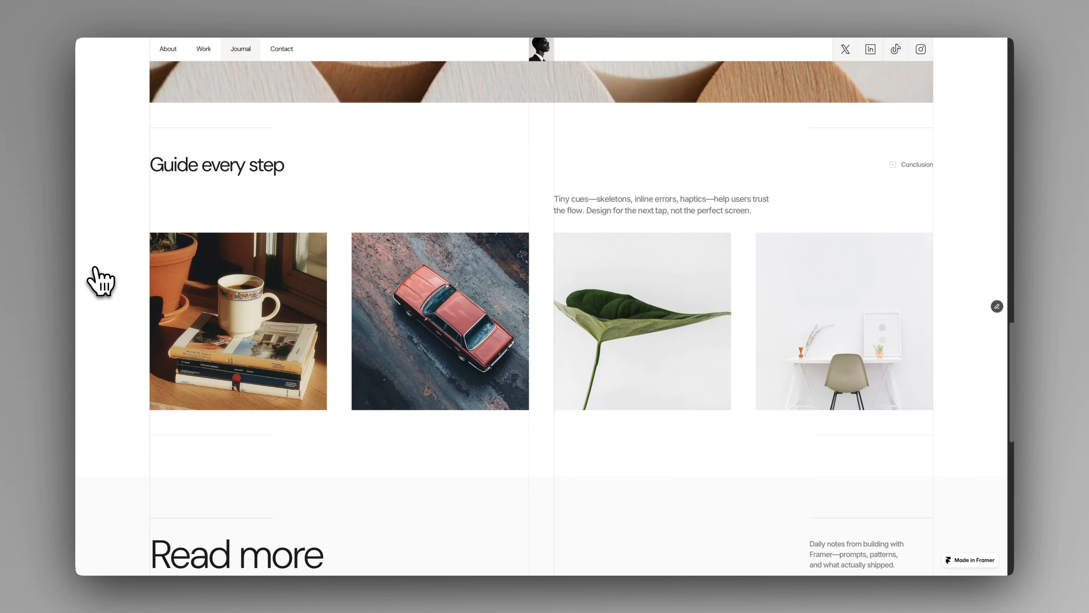
scroll(100, 281, "up", 15)
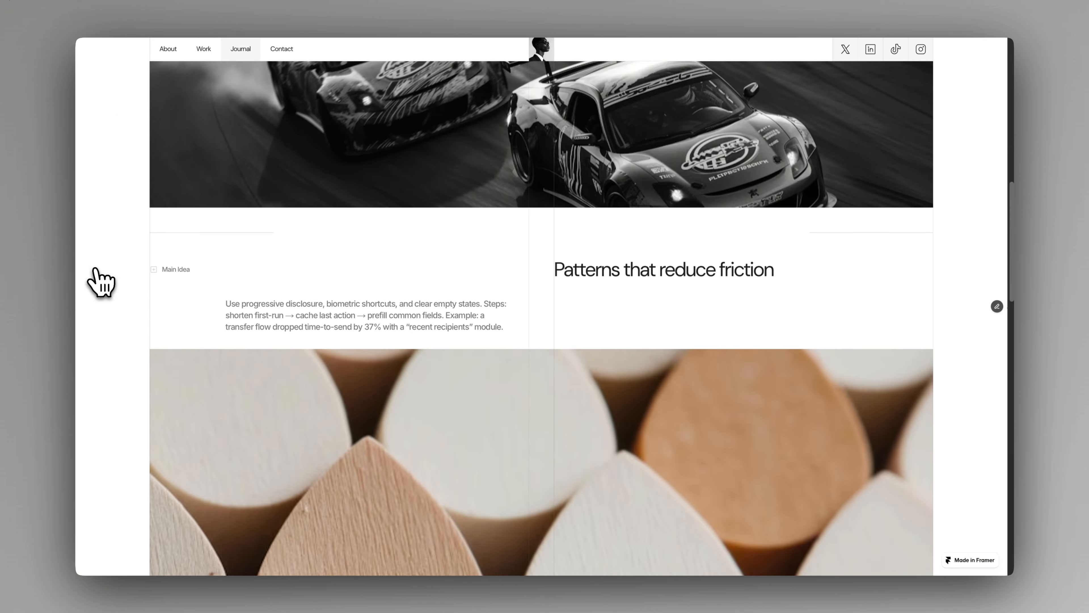
scroll(99, 281, "up", 5)
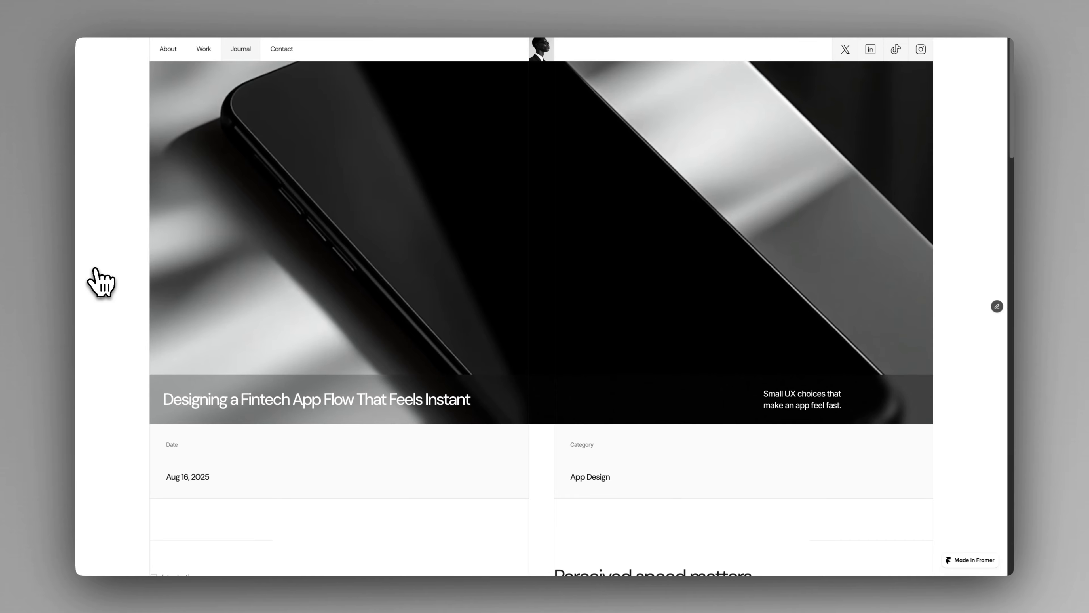
Step: Return to the reference site's journal list and examine the layout of the "Case Studies That Convert" article
key("alt+Left")
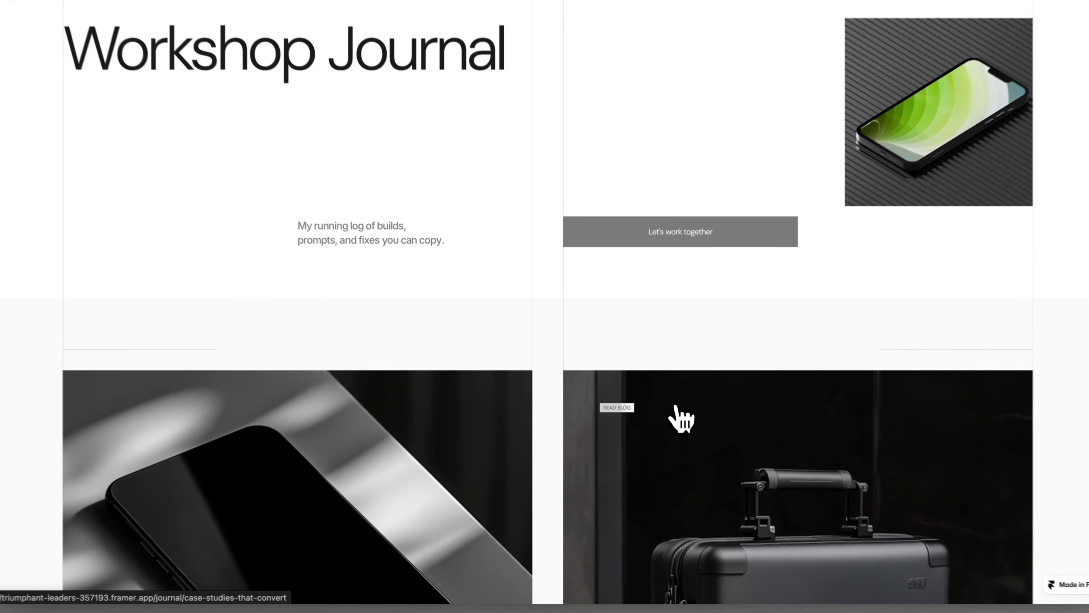
left_click(648, 426)
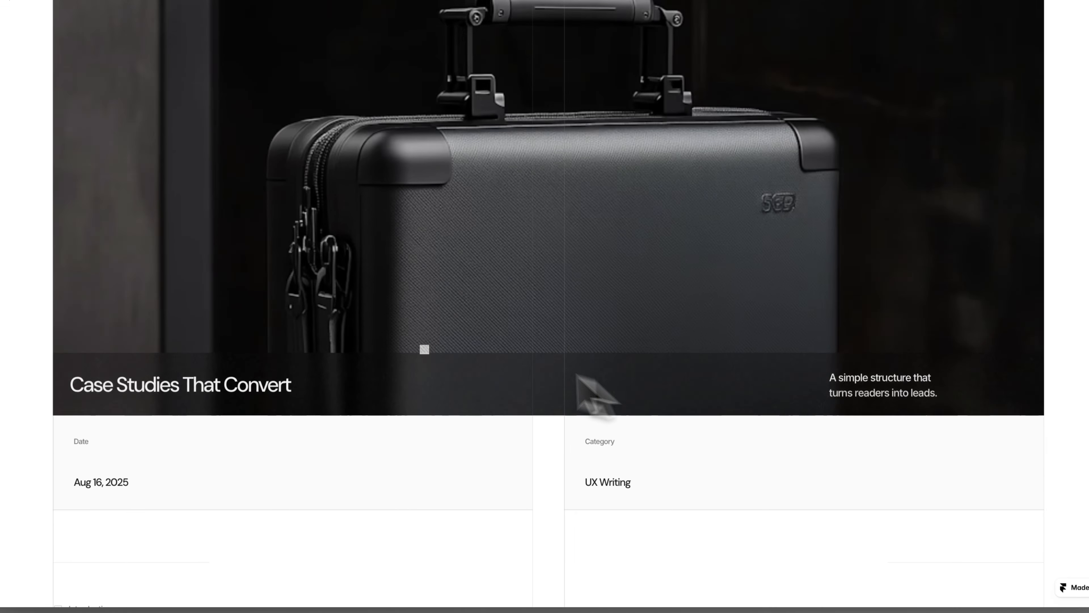
scroll(382, 341, "down", 10)
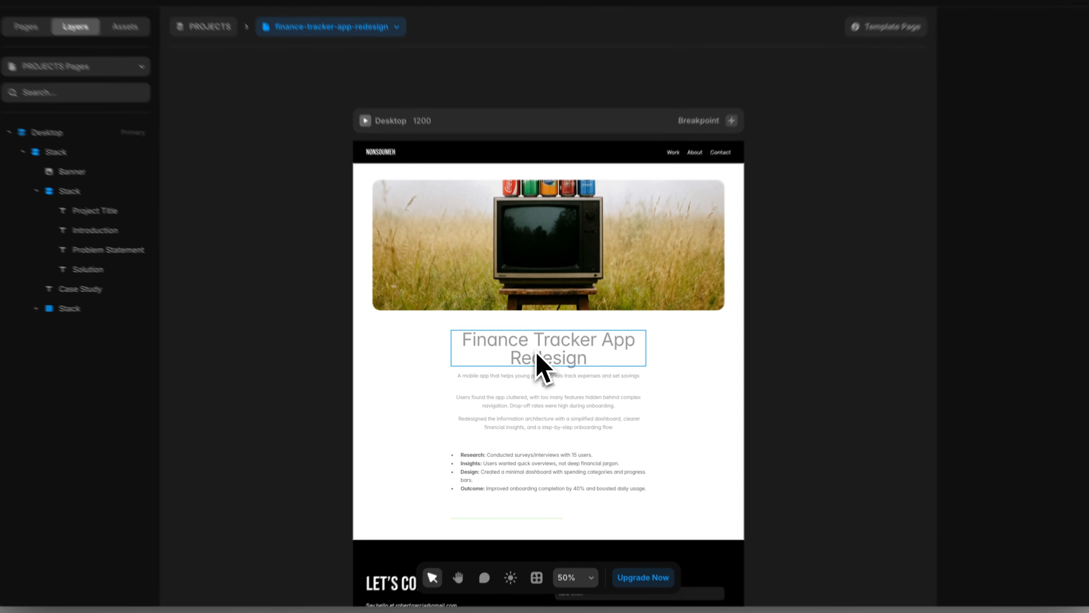
Step: Set the project title's text color to black, 000000
left_click(535, 364)
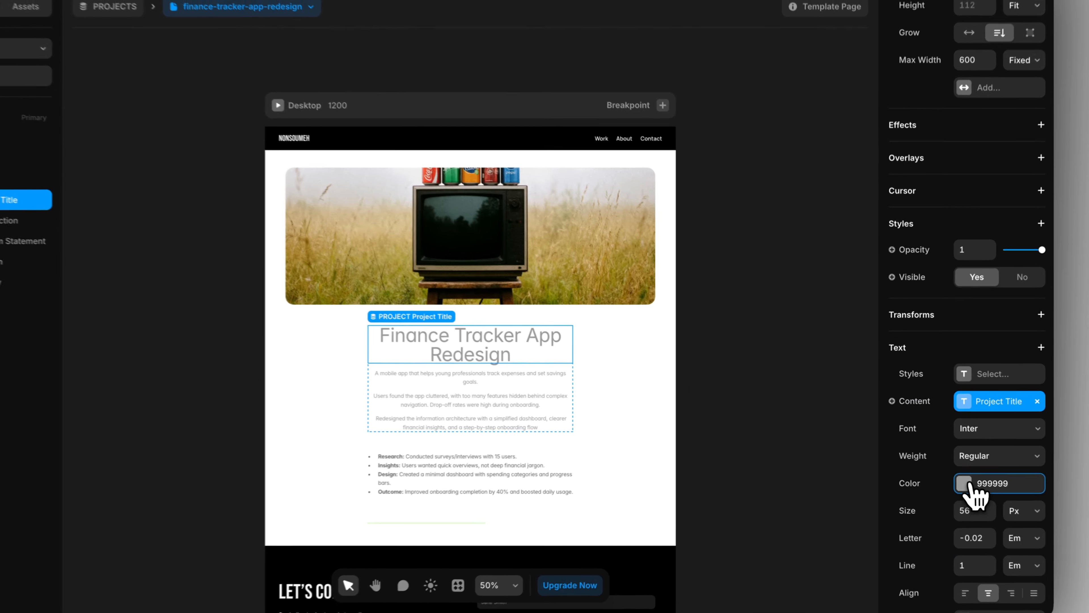
left_click(946, 469)
left_click_drag(790, 452, 678, 495)
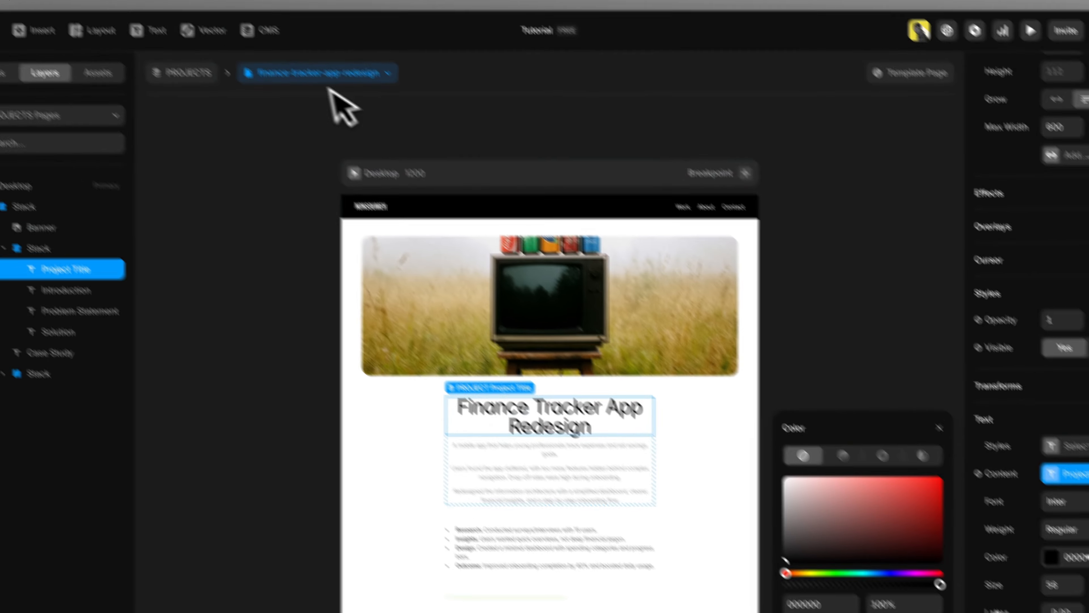
Step: Check the black project title on e-commerce-website-for-sustainable-fashion and healthcare-appointment-booking-app
left_click(231, 2)
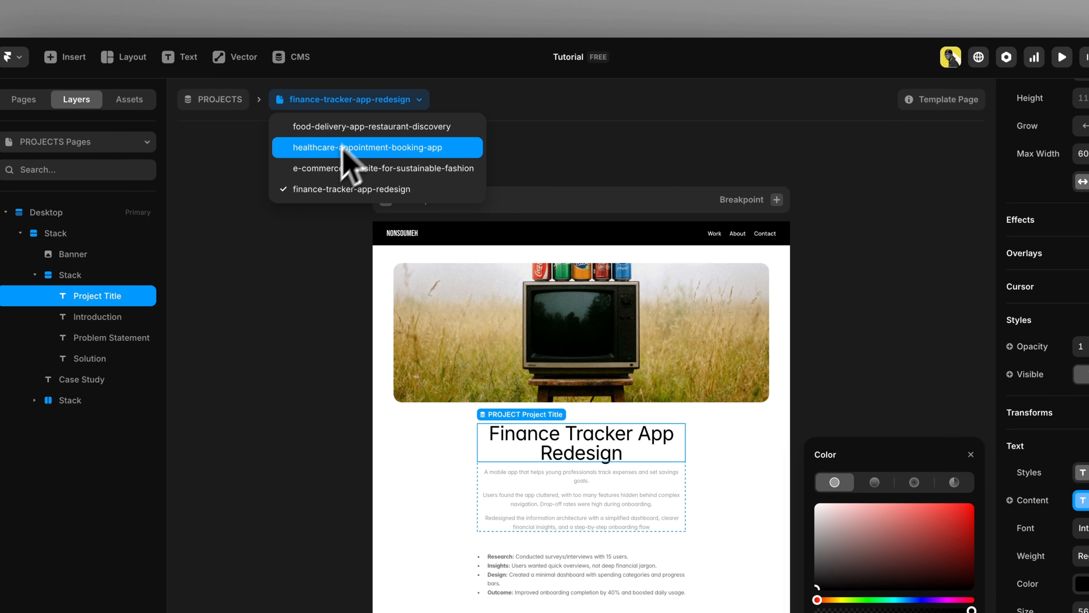
left_click(328, 169)
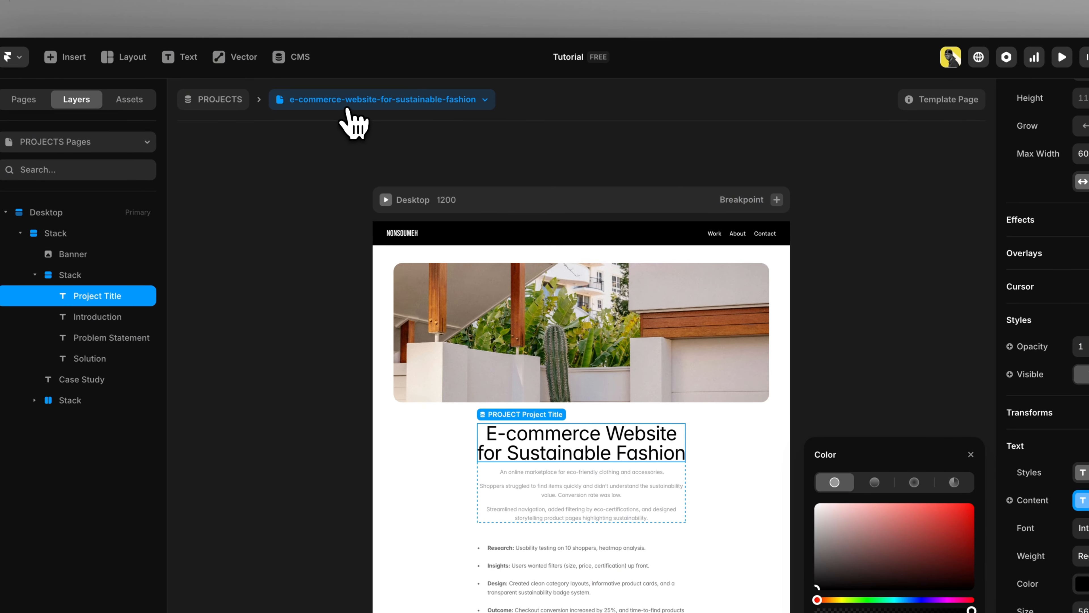
left_click(348, 111)
left_click(347, 147)
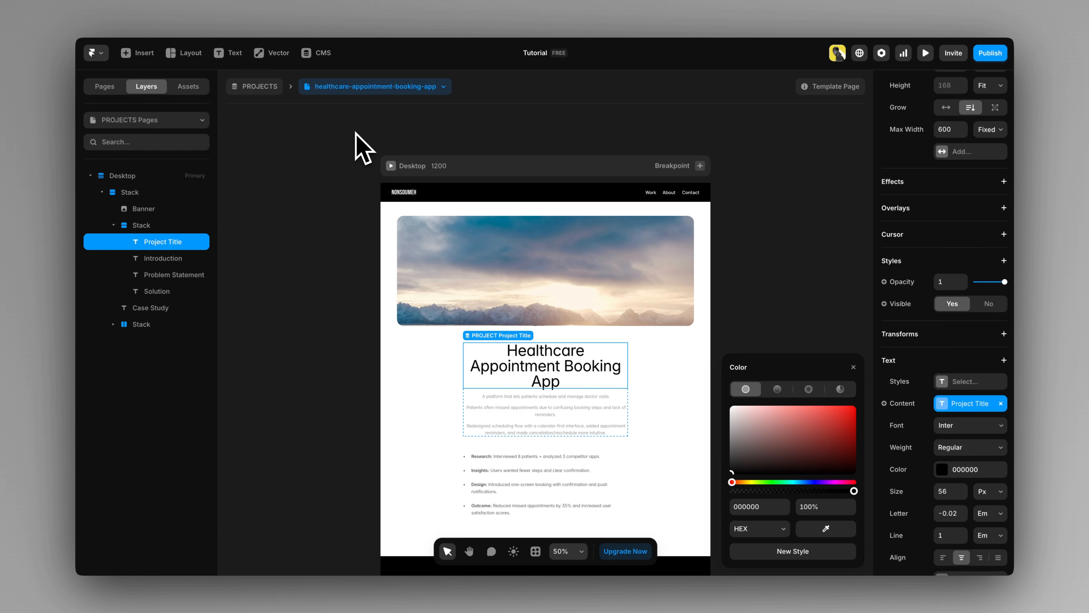
Step: Clear the Introduction field of the Food Delivery App – Restaurant Discovery item in the PROJECTS collection and return to the page design
left_click(338, 88)
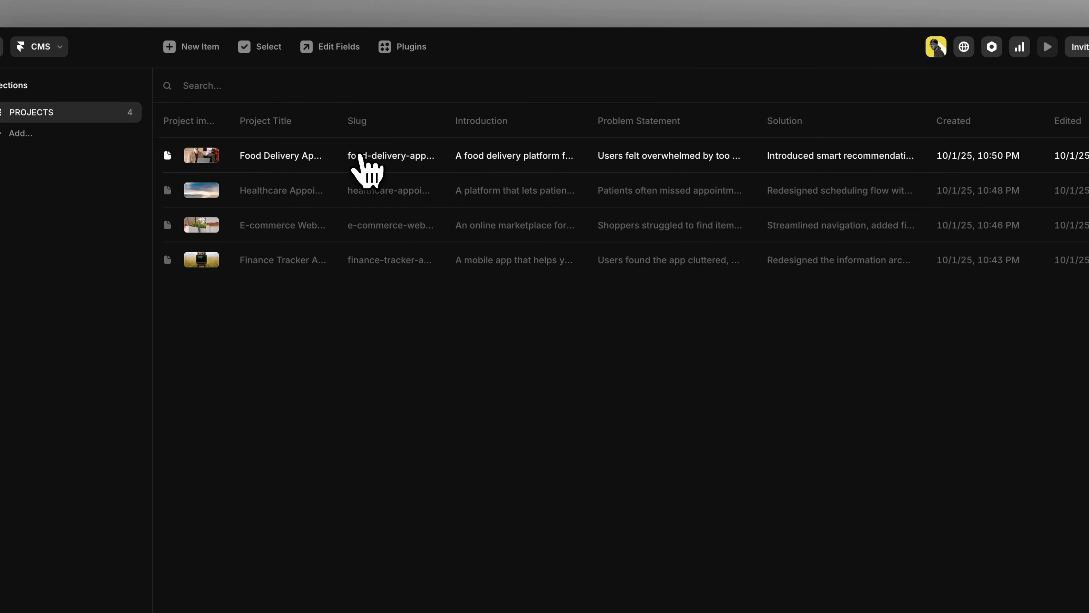
left_click(360, 158)
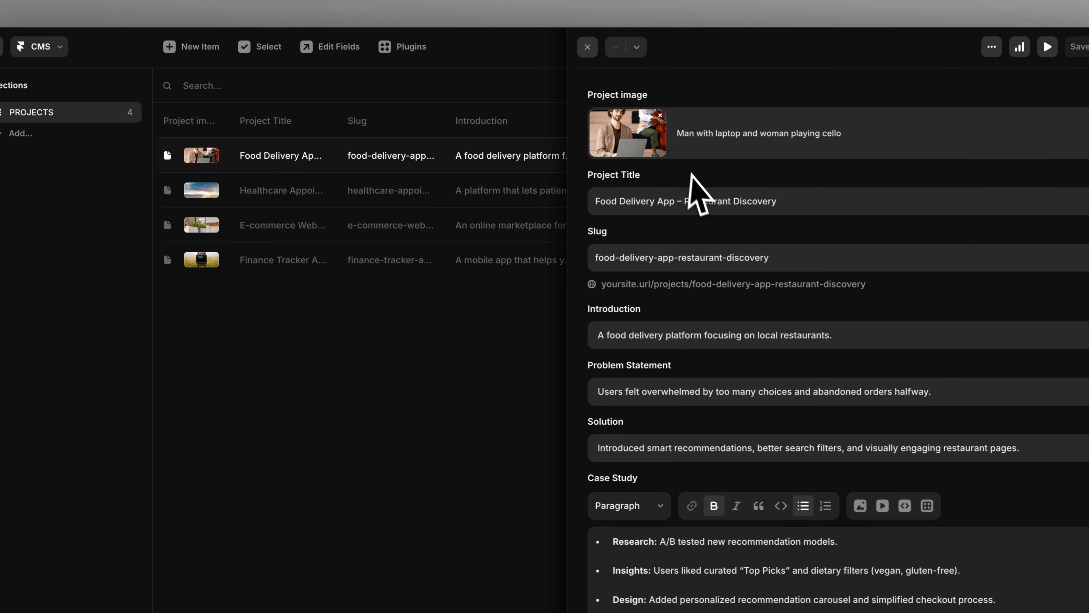
scroll(692, 412, "down", 2)
scroll(690, 484, "up", 2)
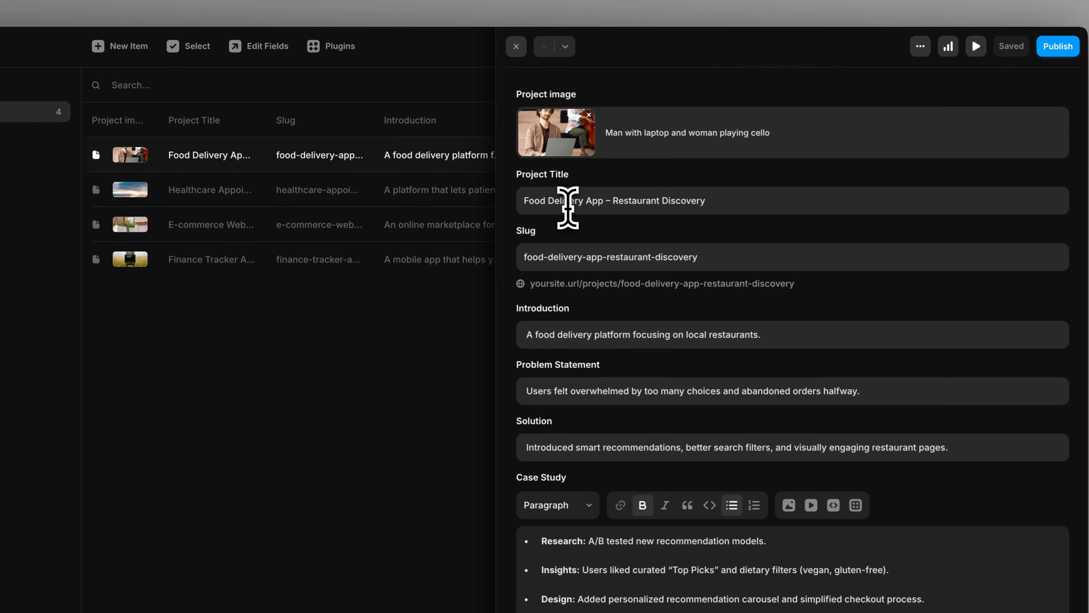
triple_click(583, 120)
left_click(762, 196)
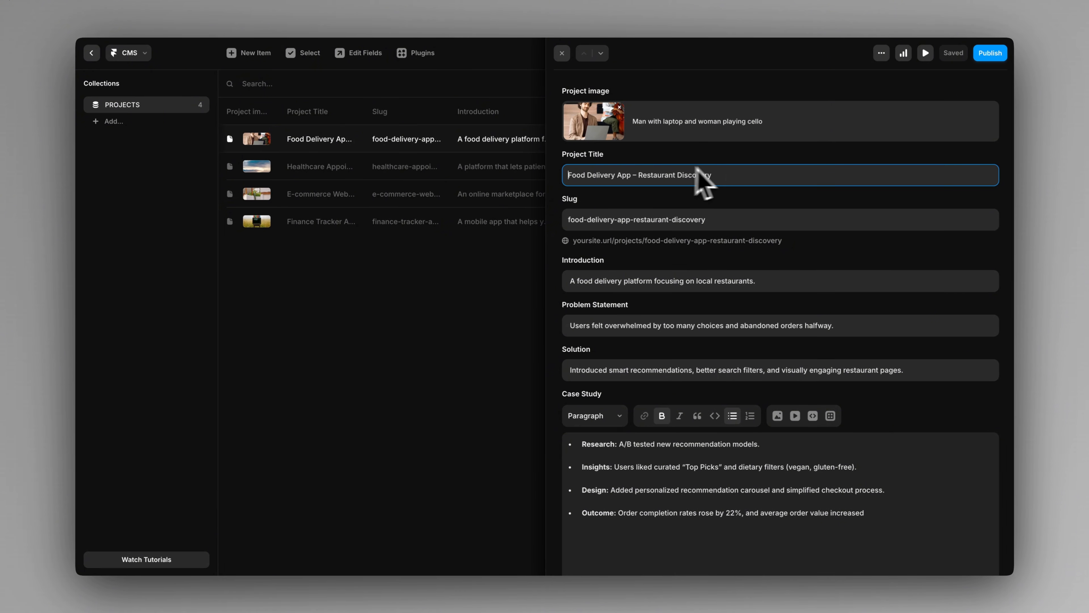
triple_click(575, 279)
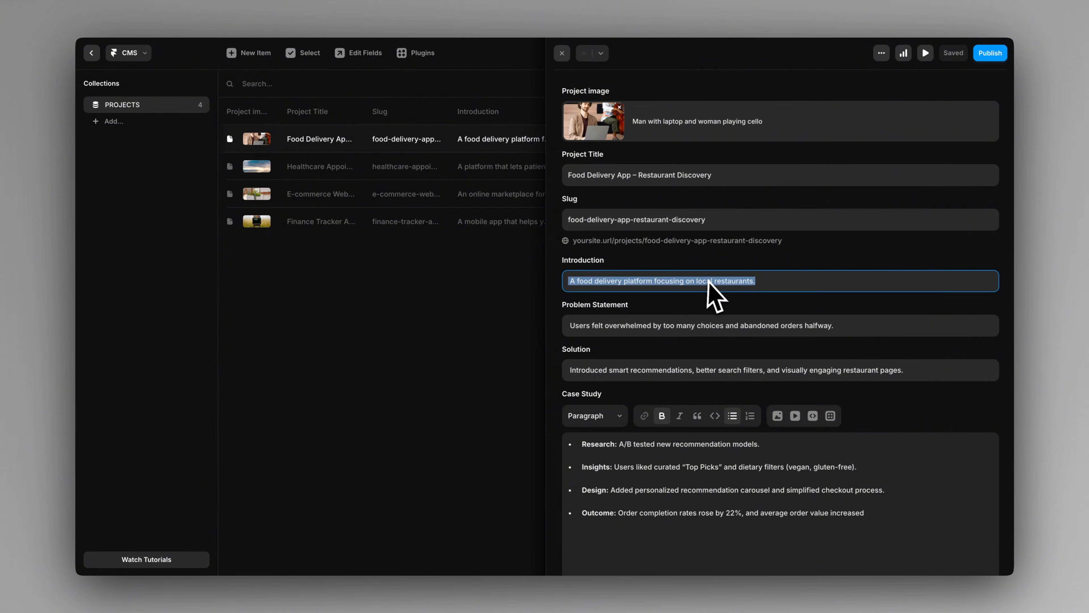
key("BackSpace")
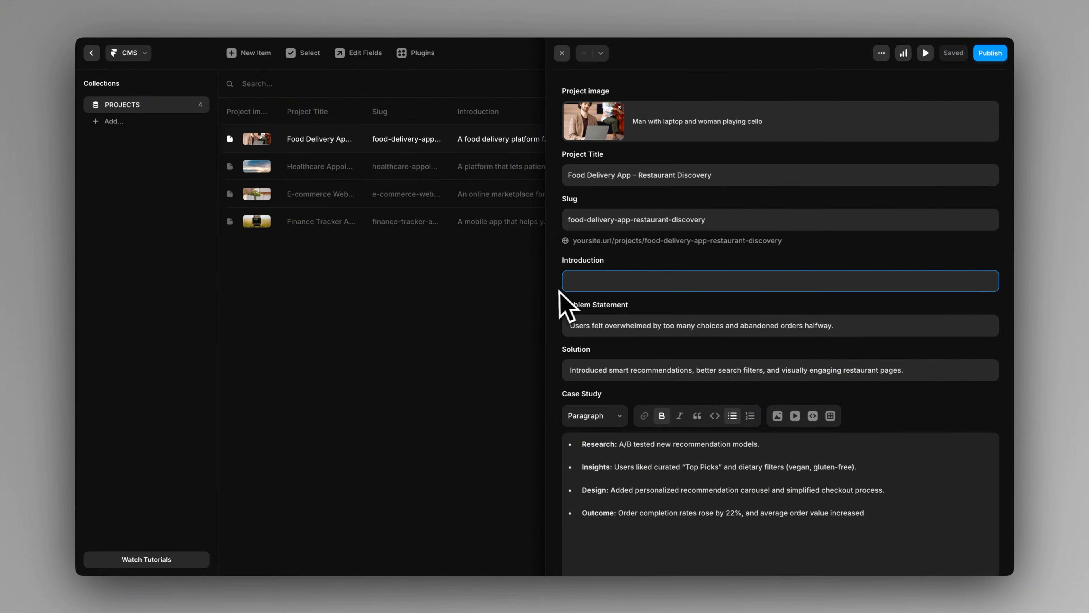
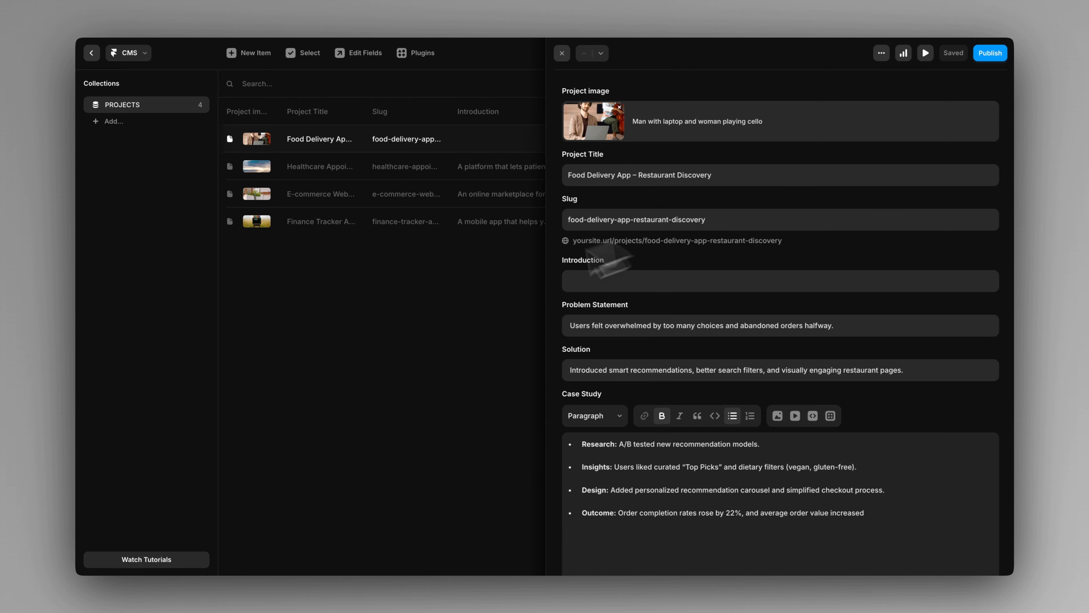
key("Escape")
left_click(91, 53)
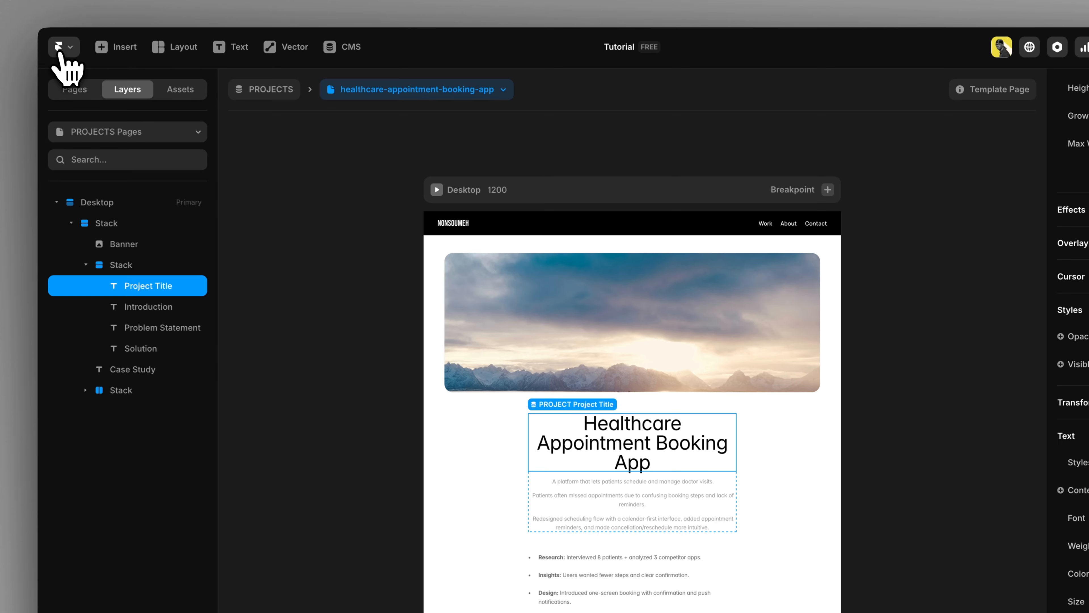
Step: Switch the detail page to food-delivery-app-restaurant-discovery and examine the text block below the title
left_click(360, 339)
left_click(424, 90)
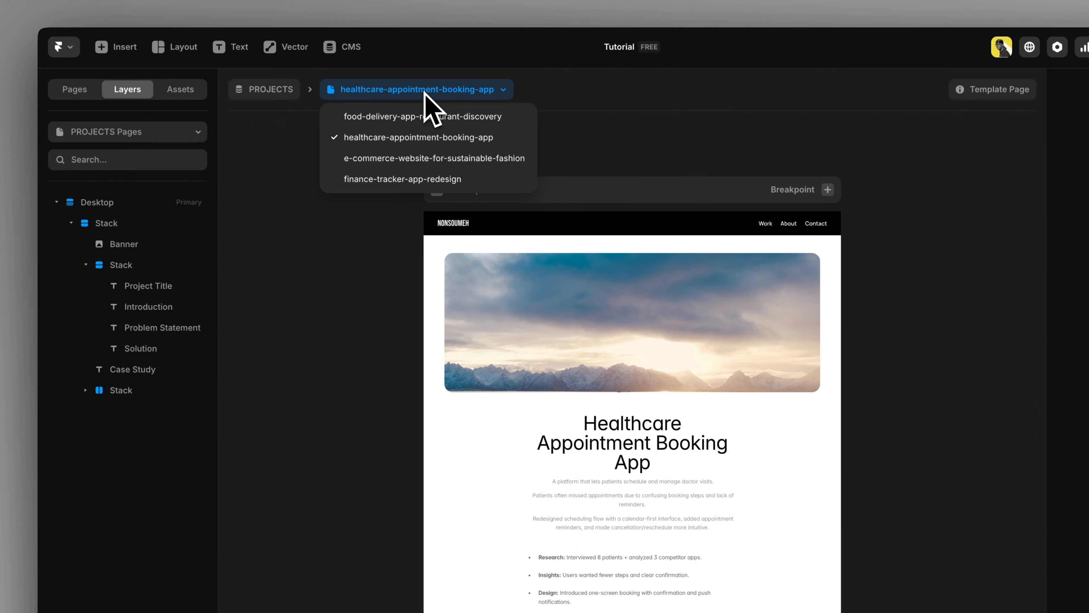
left_click(425, 117)
scroll(365, 300, "down", 2)
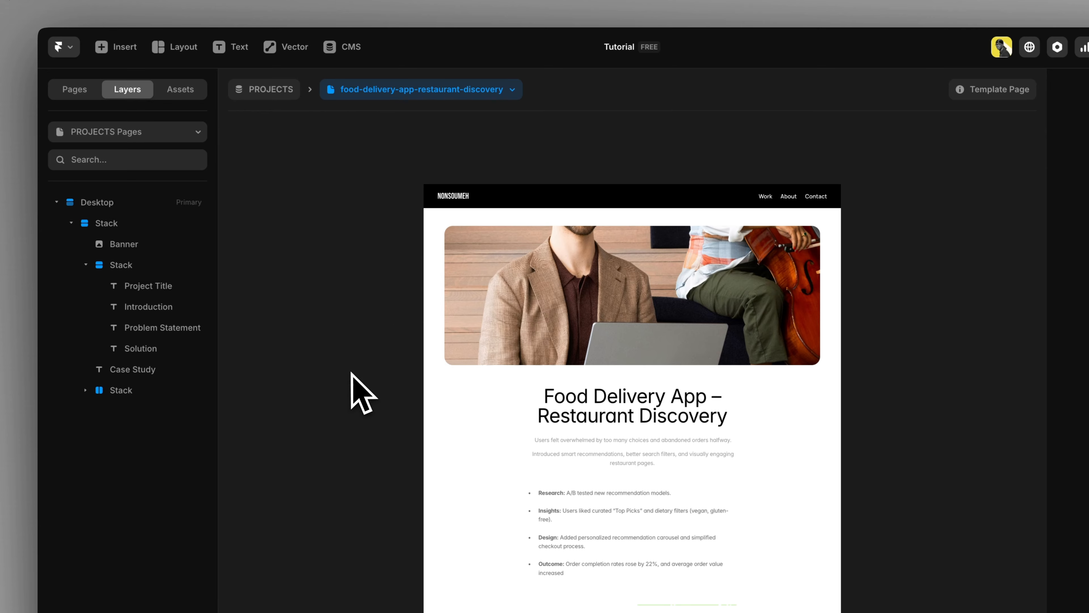
scroll(660, 438, "down", 2)
scroll(656, 439, "up", 3)
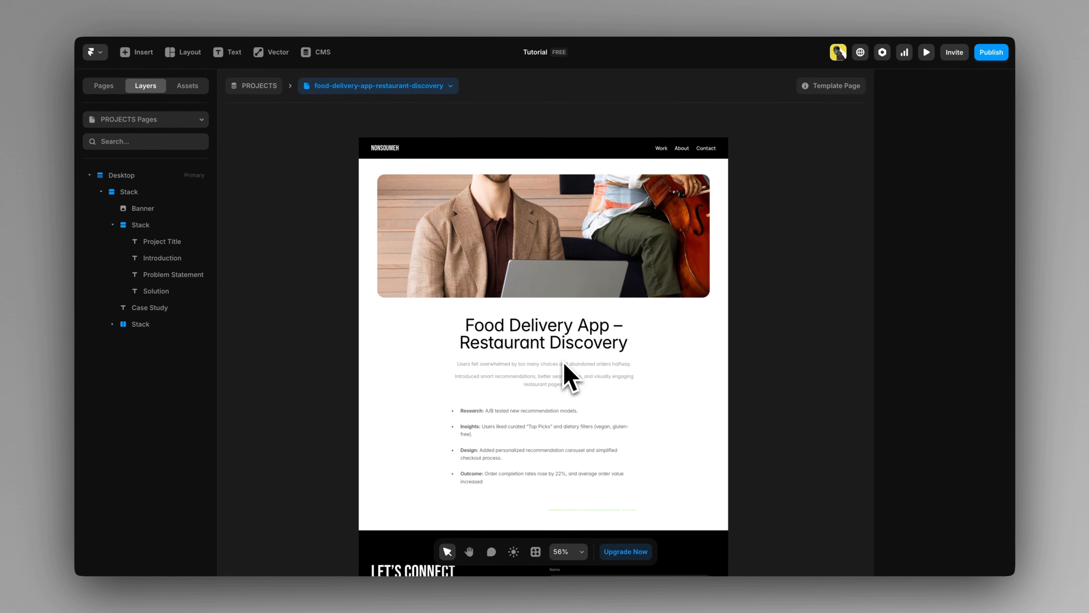
scroll(564, 364, "up", 6)
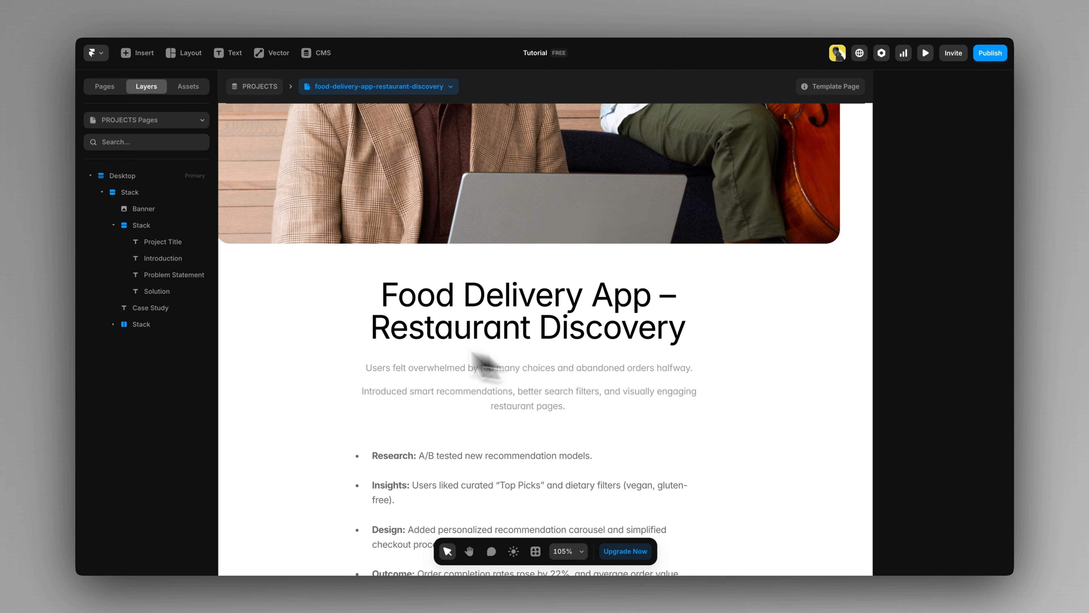
Step: Inspect the empty Introduction layer and the gap of the stack that holds the project texts
left_click(157, 259)
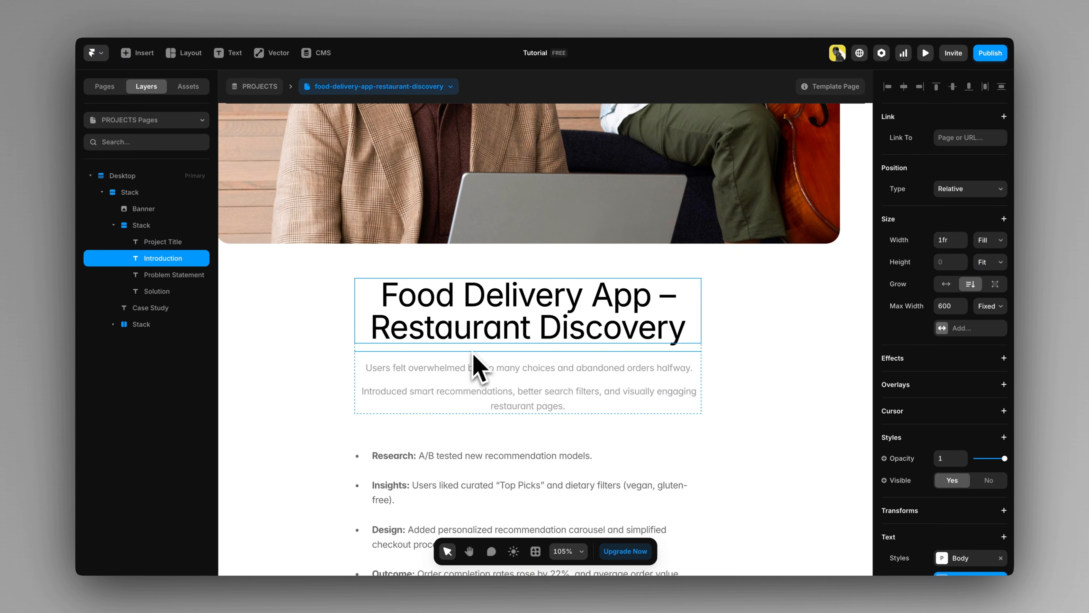
left_click(742, 357)
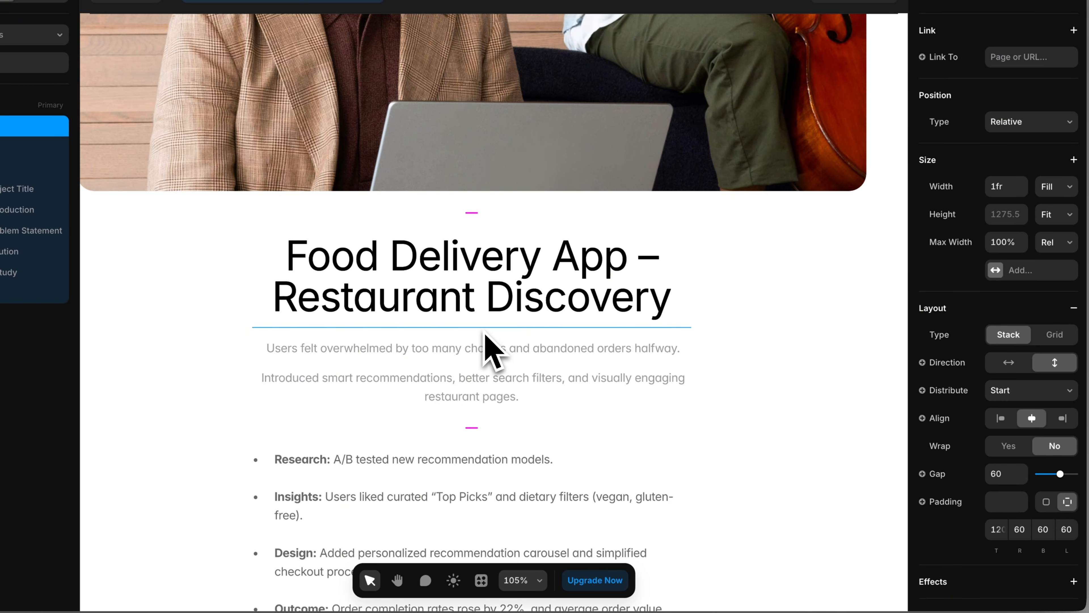
left_click(485, 332)
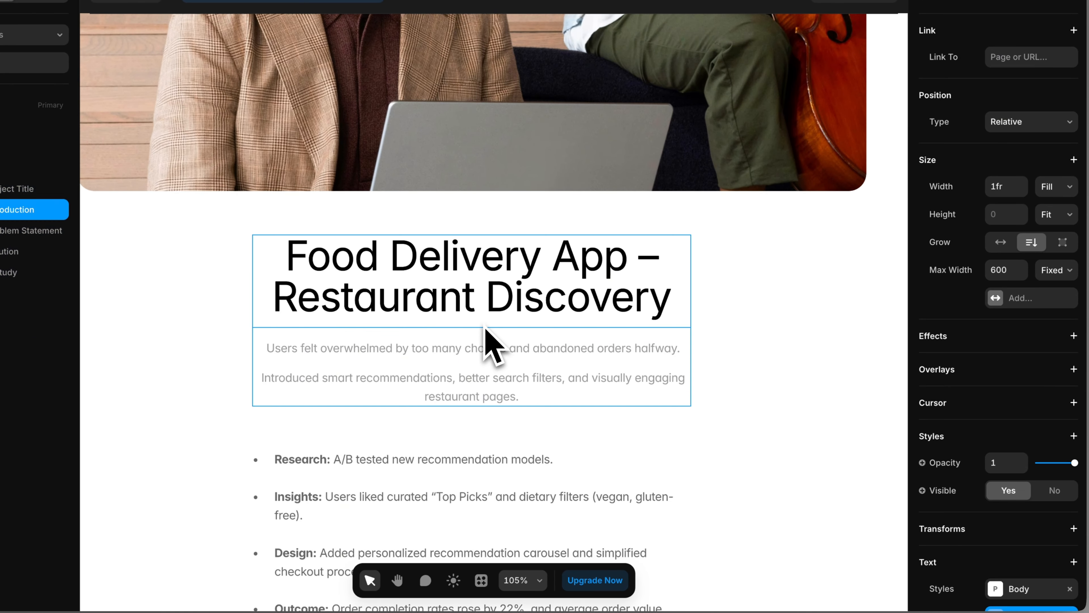
left_click(484, 321)
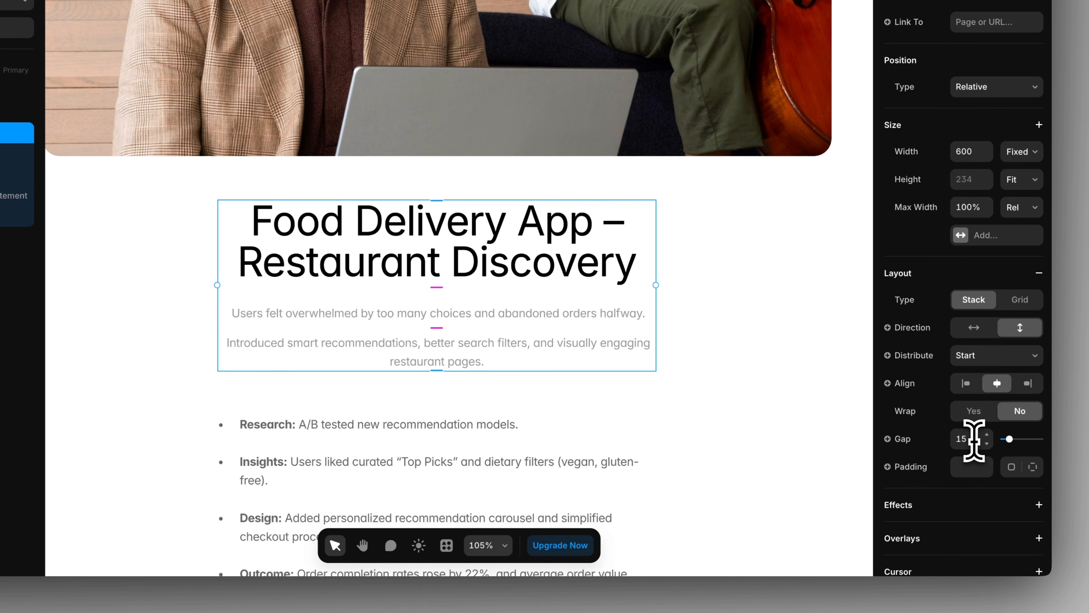
left_click(974, 438)
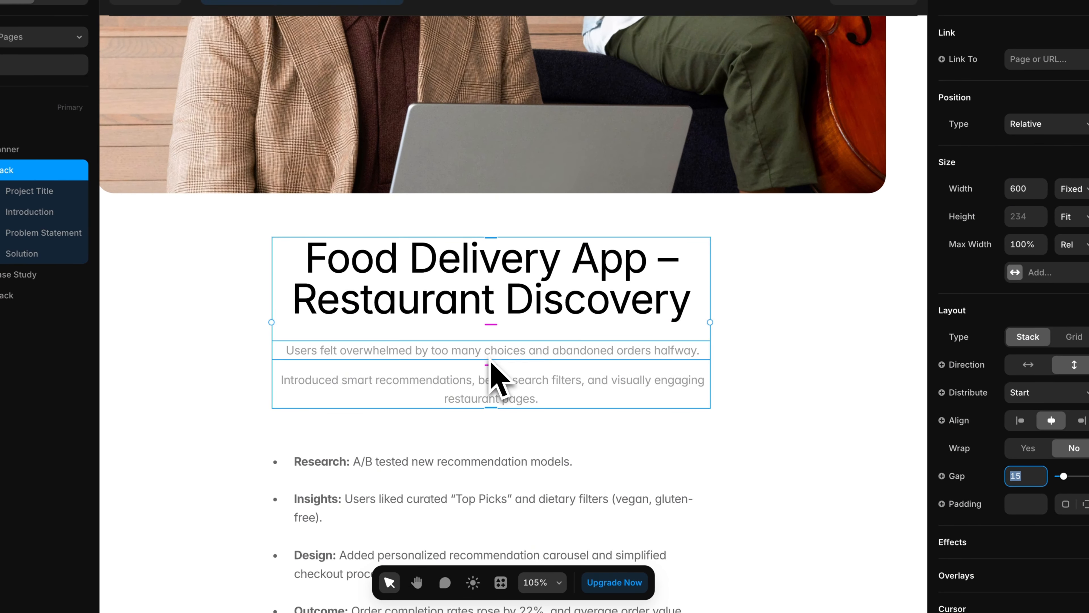
left_click(491, 335)
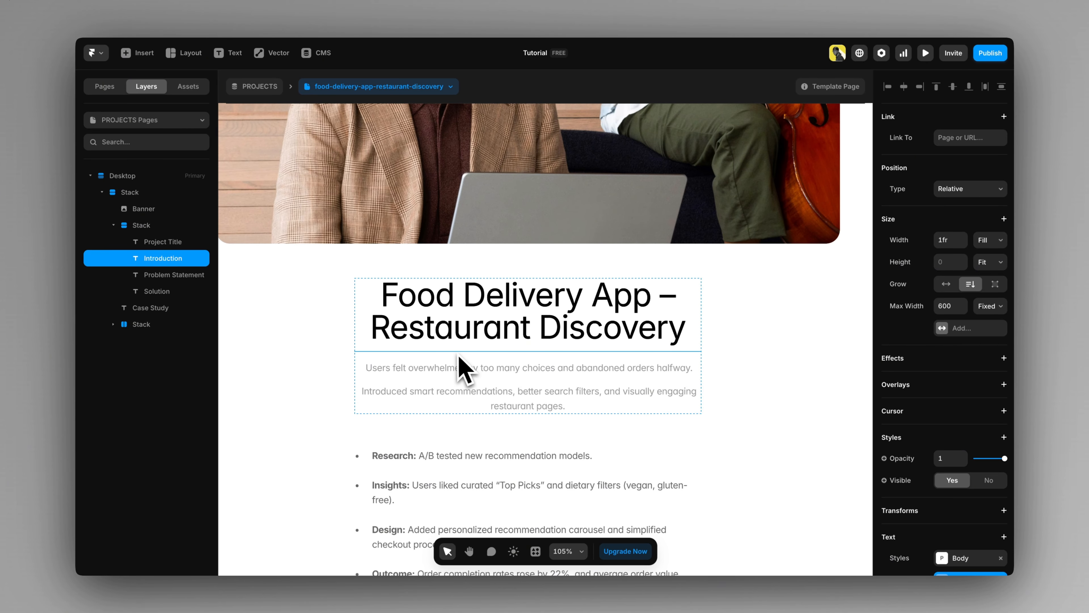
Step: Compare with the spacing of the Introduction and Problem Statement texts on healthcare-appointment-booking-app
left_click(446, 90)
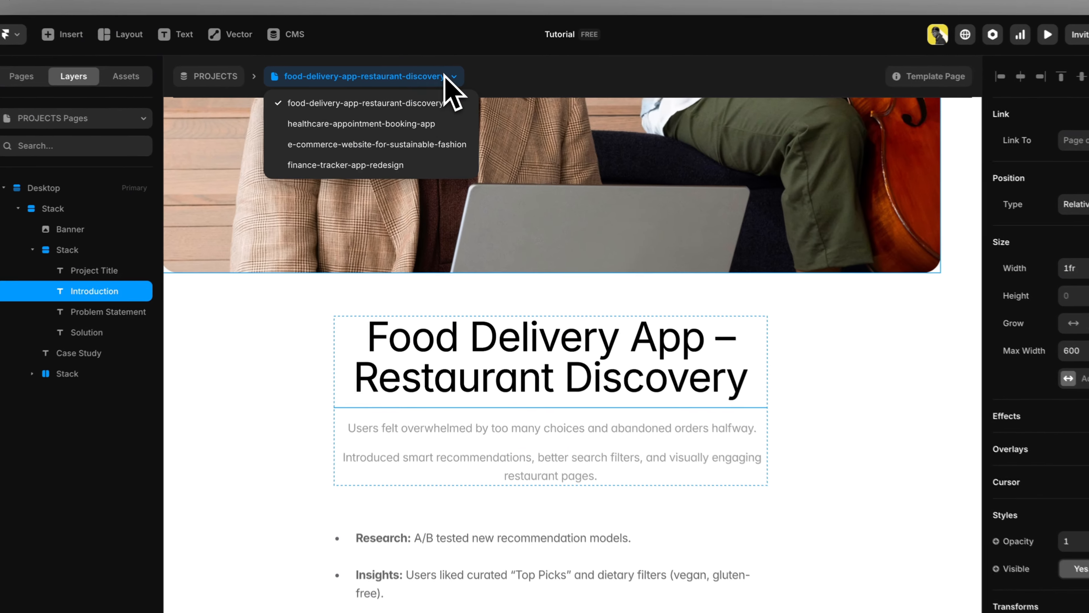
left_click(407, 128)
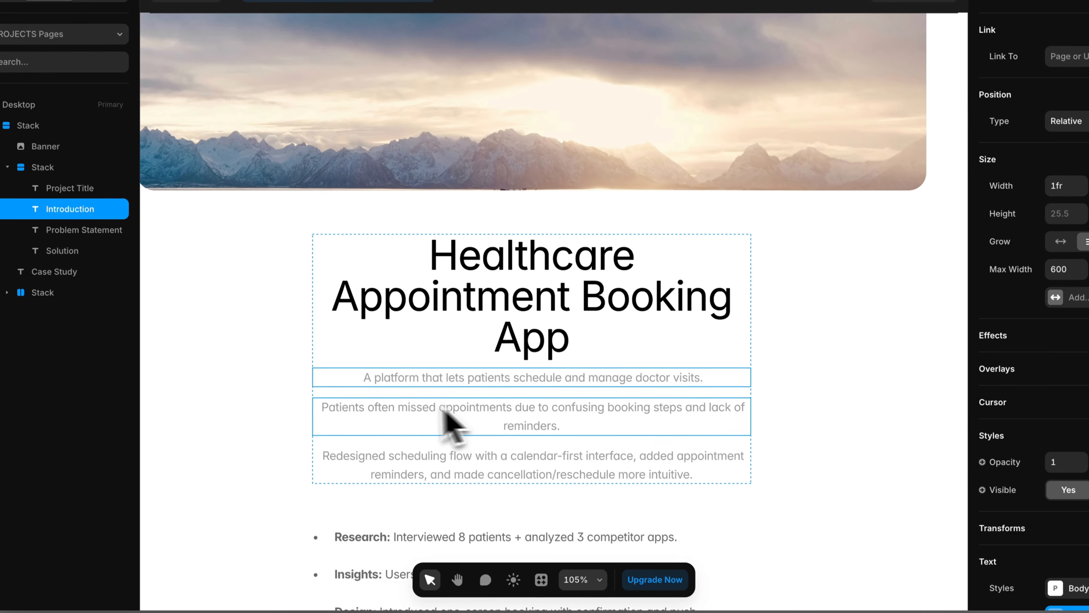
left_click(499, 491)
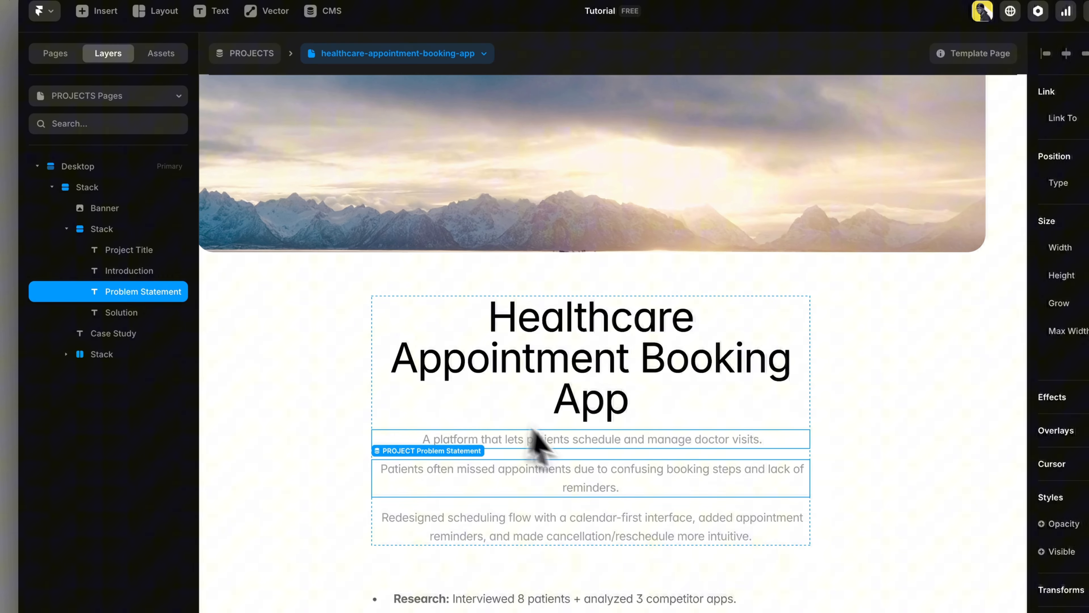
left_click(534, 434)
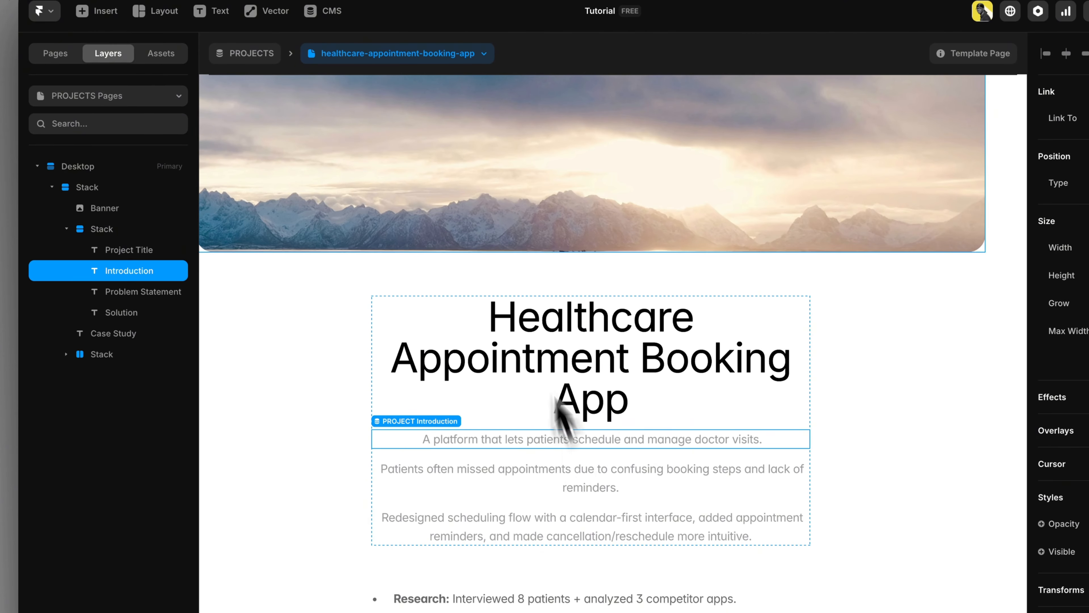
Step: On food-delivery-app-restaurant-discovery, make the Introduction text visible only when the Introduction variable Is Set
left_click(448, 57)
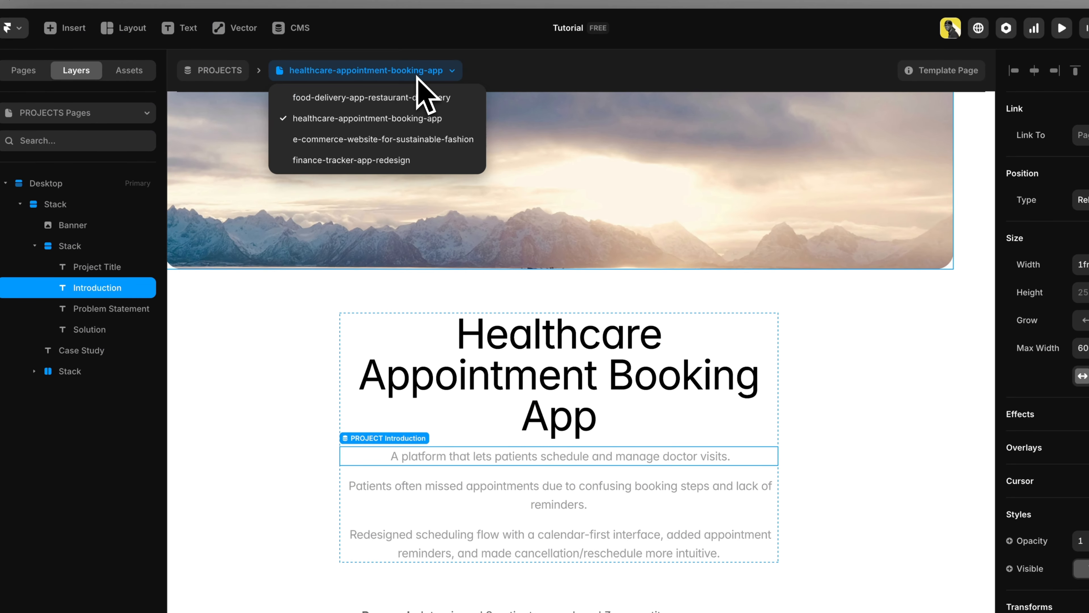
left_click(394, 98)
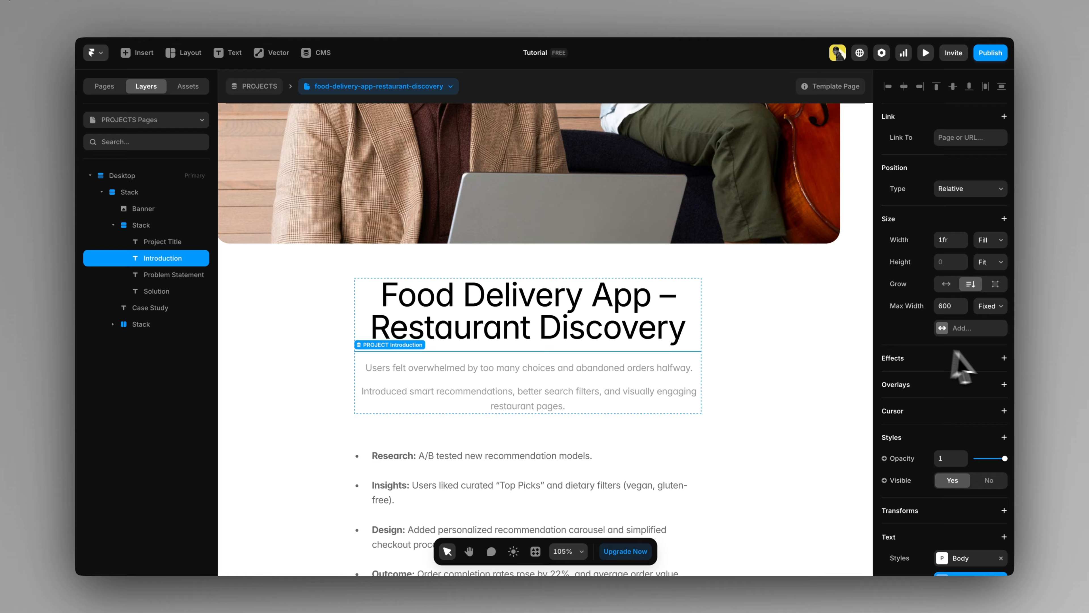
scroll(987, 462, "down", 2)
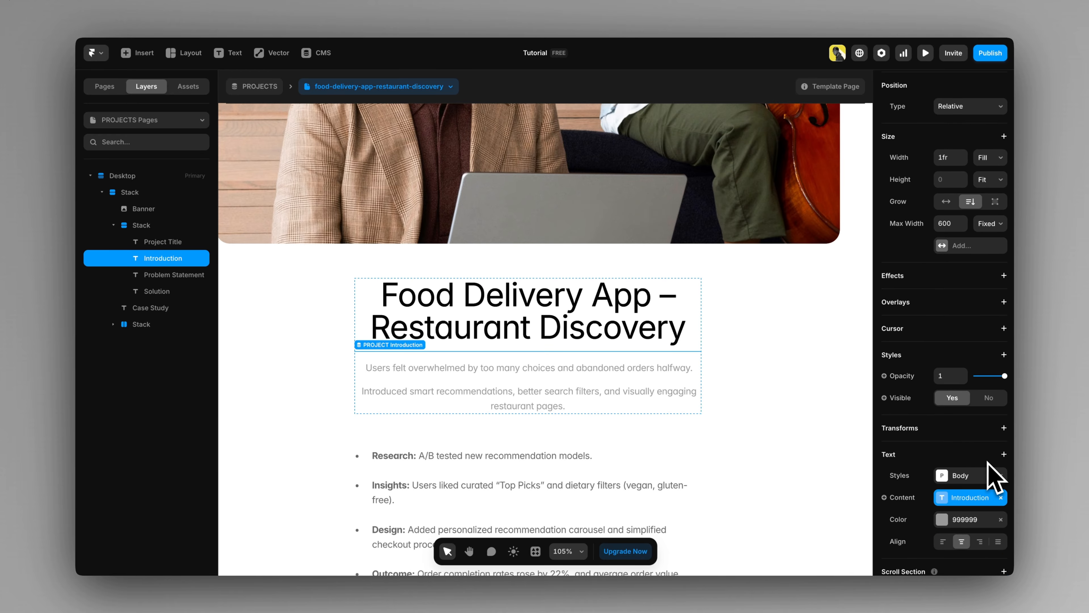
scroll(988, 463, "down", 1)
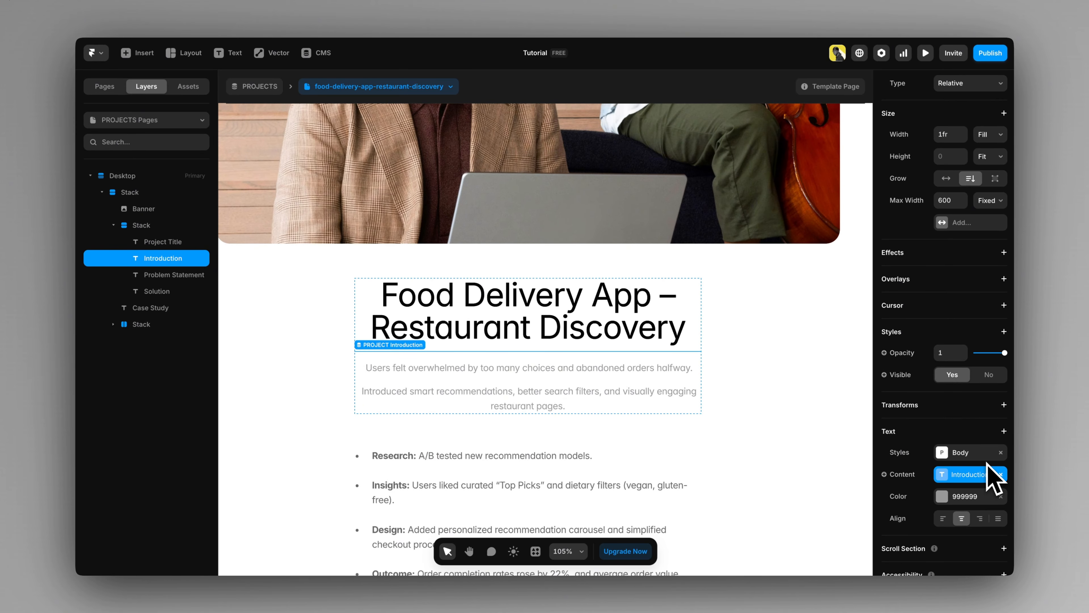
left_click(902, 382)
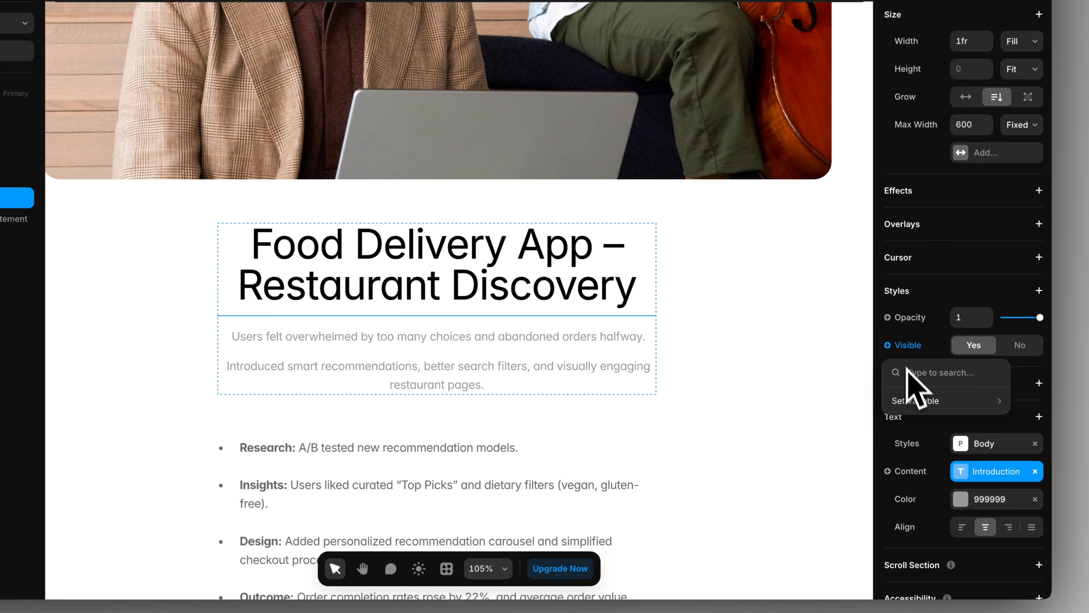
mouse_move(904, 414)
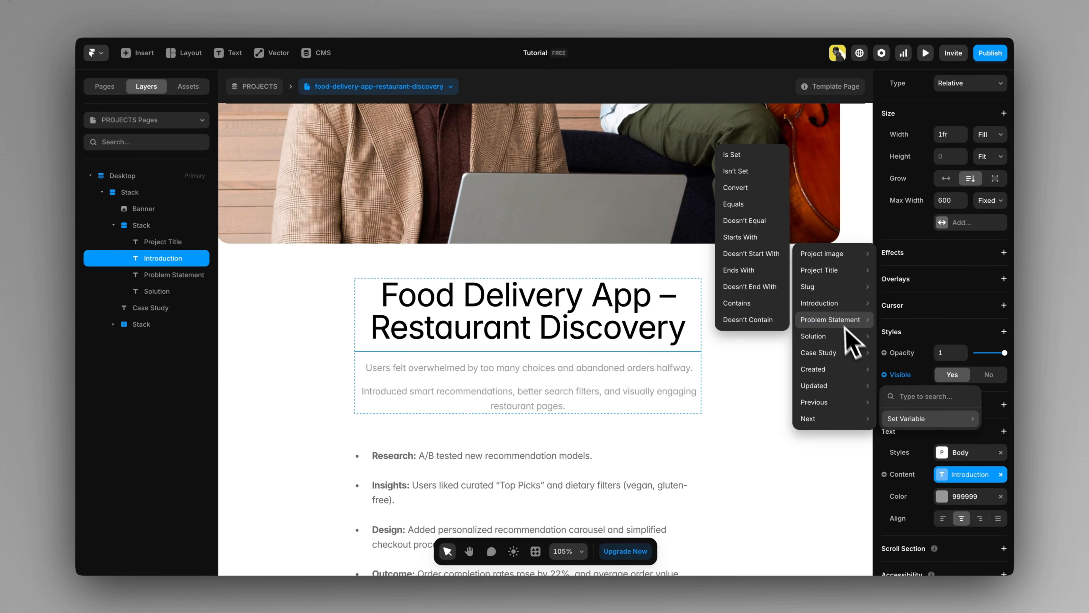
mouse_move(839, 311)
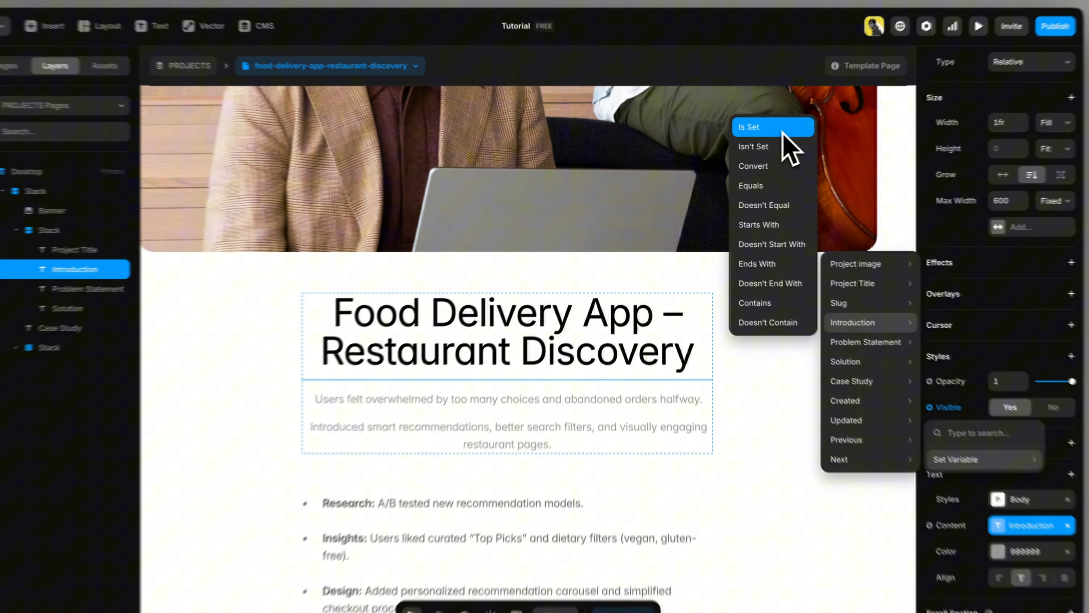
left_click(761, 143)
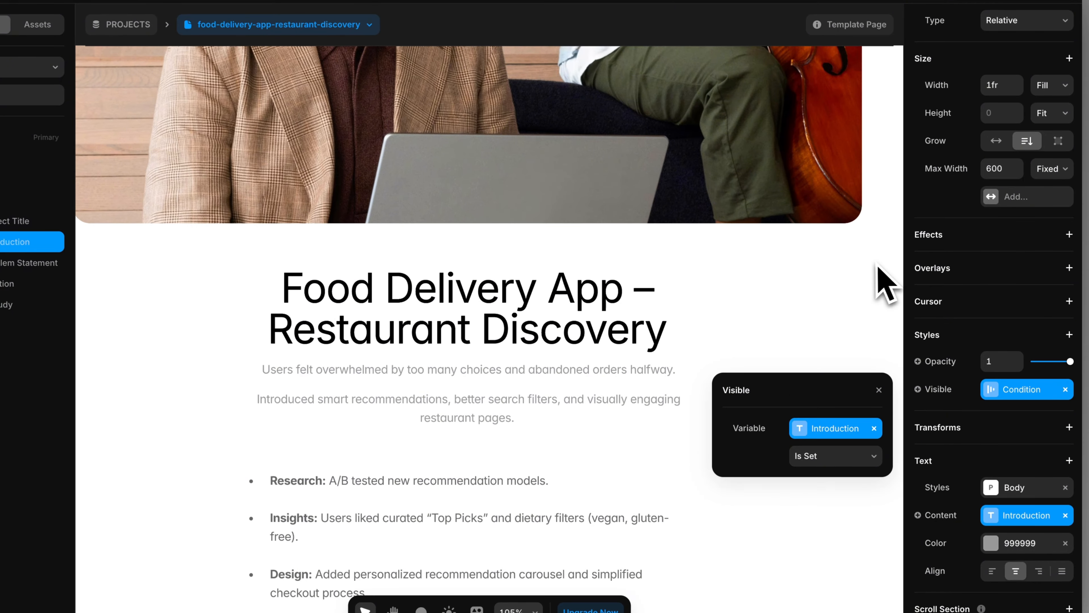
left_click(883, 275)
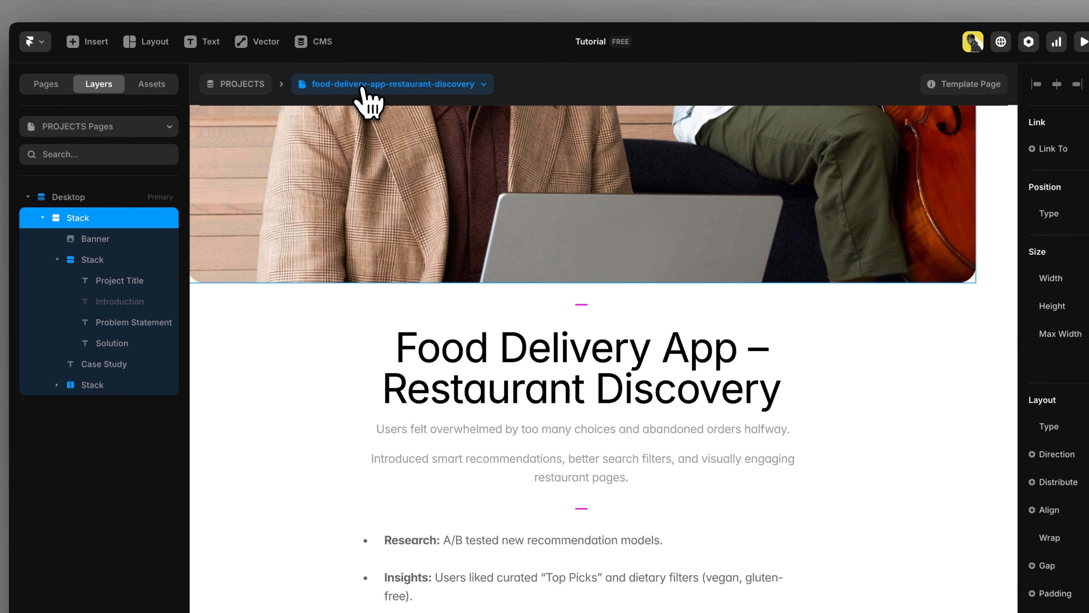
Step: Switch the detail page to healthcare-appointment-booking-app and check that the Introduction text still appears below the title
left_click(367, 99)
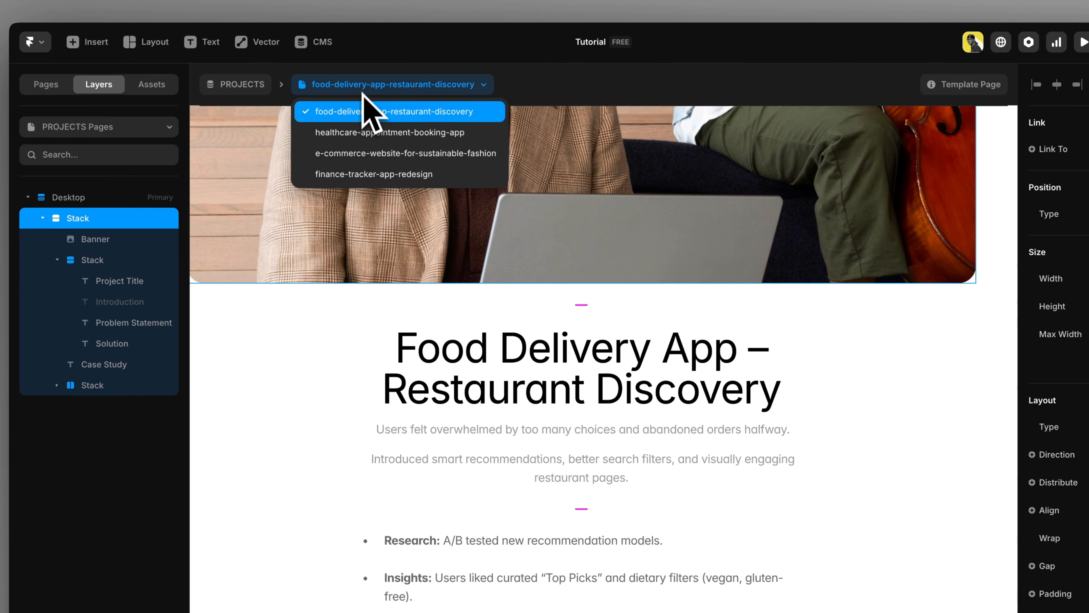
left_click(357, 131)
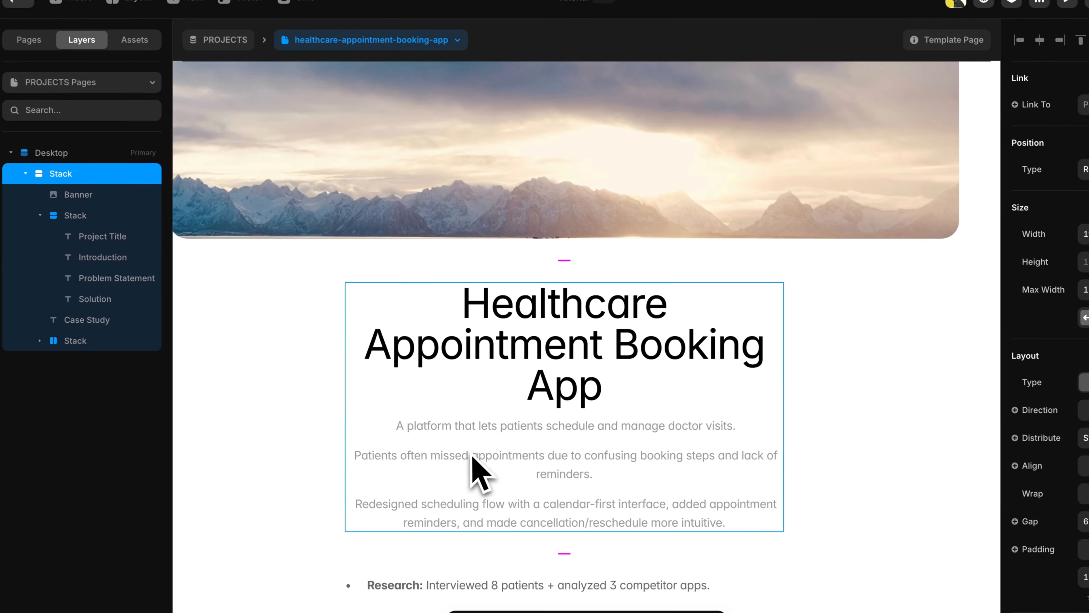
left_click(482, 481)
left_click(482, 453)
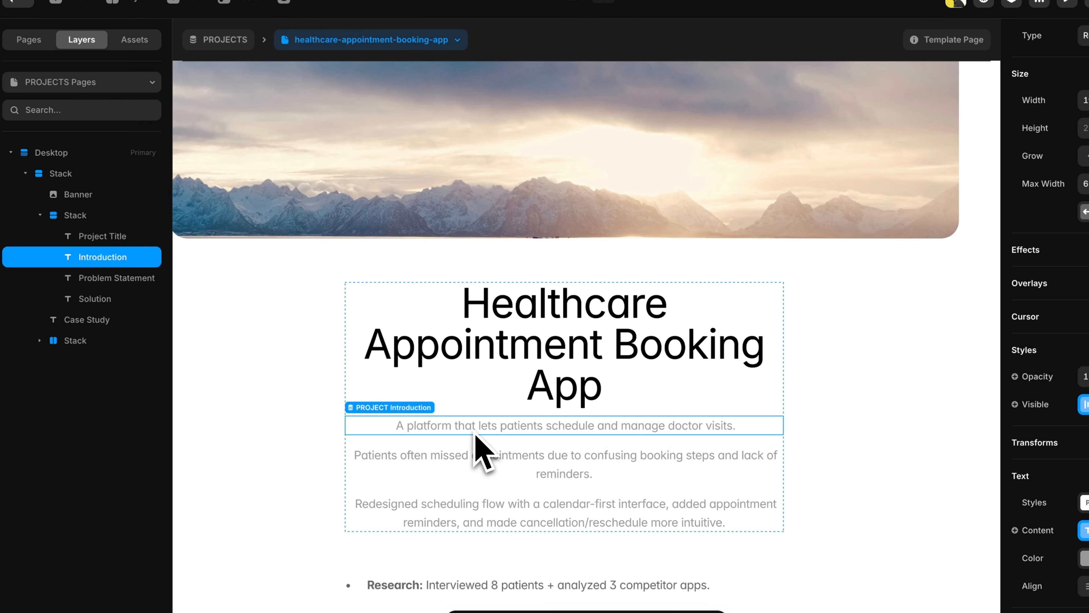
left_click(469, 472)
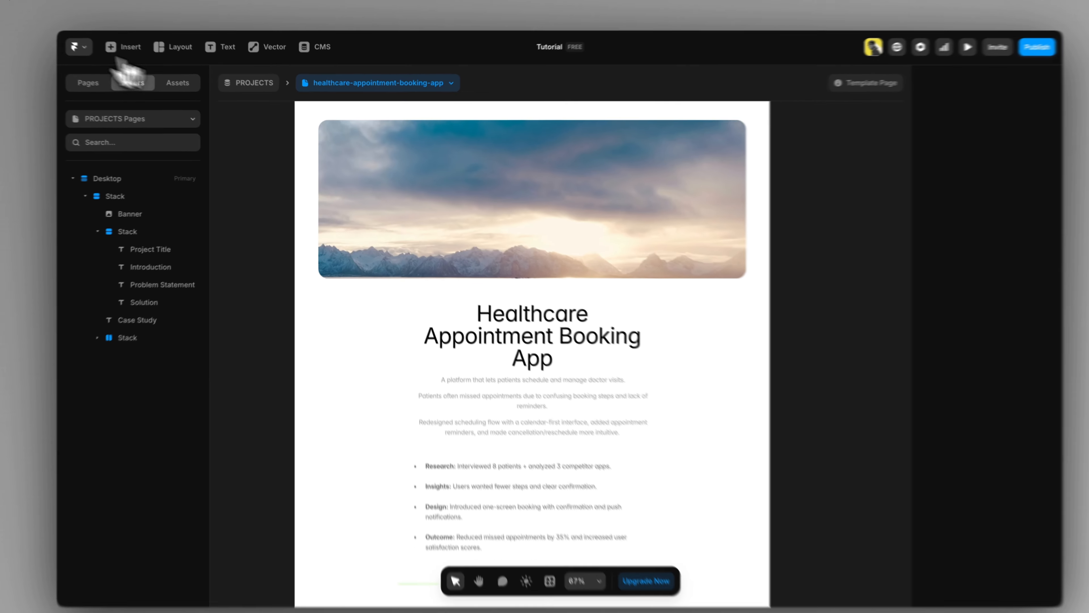
Step: Add Tablet and Phone (390) breakpoints to the project detail page
scroll(865, 394, "up", 3)
scroll(864, 395, "down", 2)
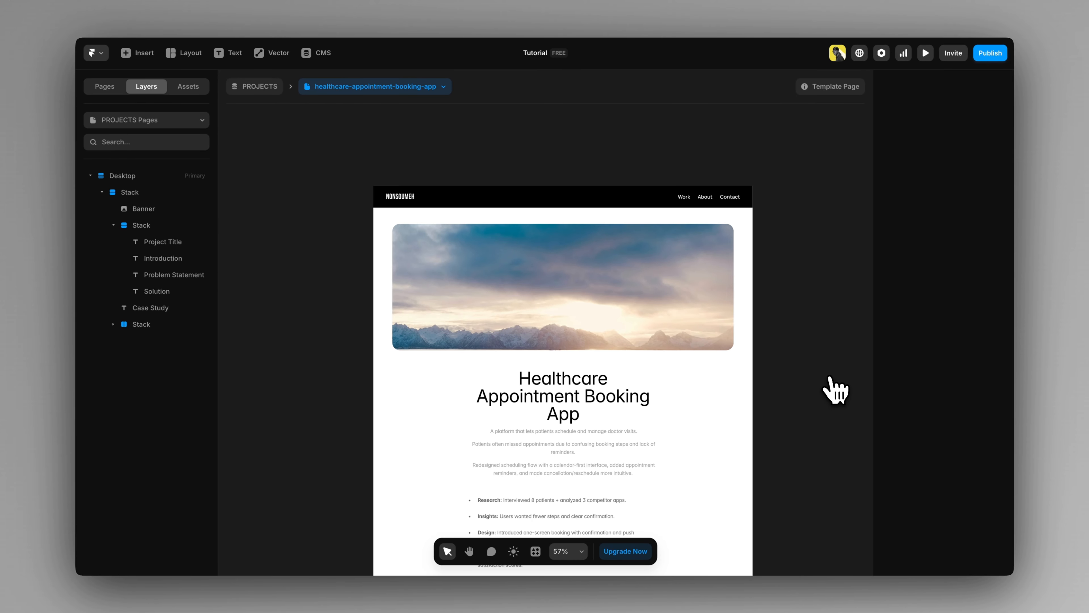
scroll(830, 395, "down", 1)
left_click_drag(829, 399, 679, 350)
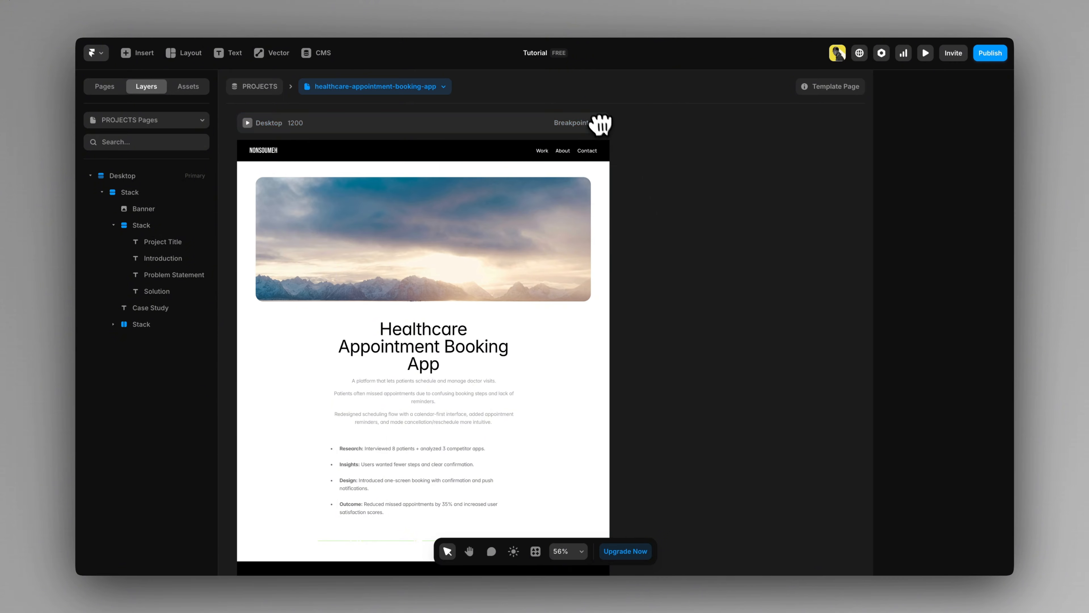
left_click(600, 125)
left_click(576, 146)
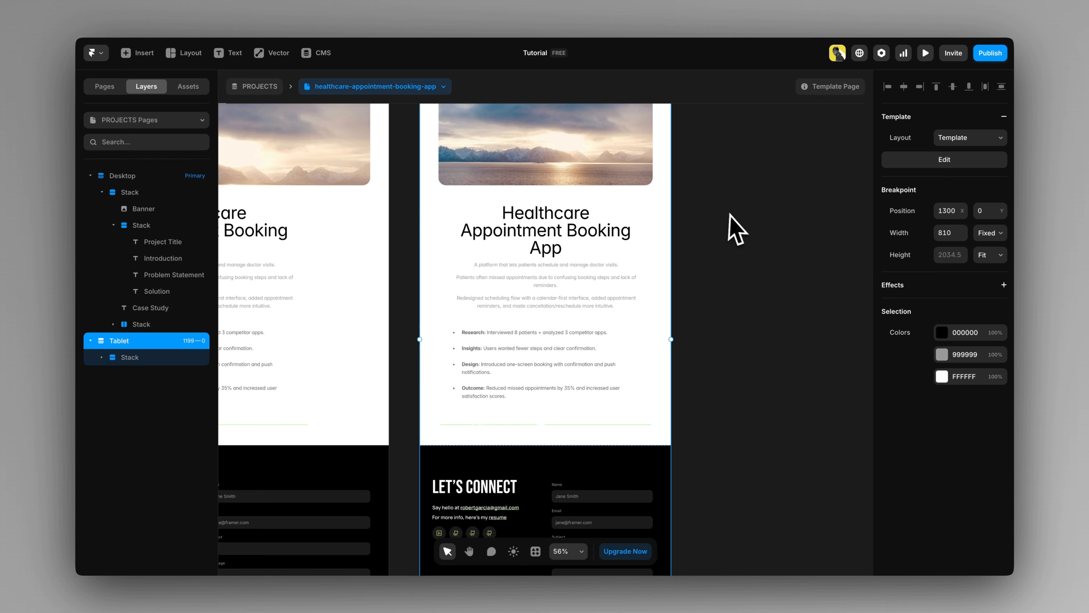
left_click(600, 108)
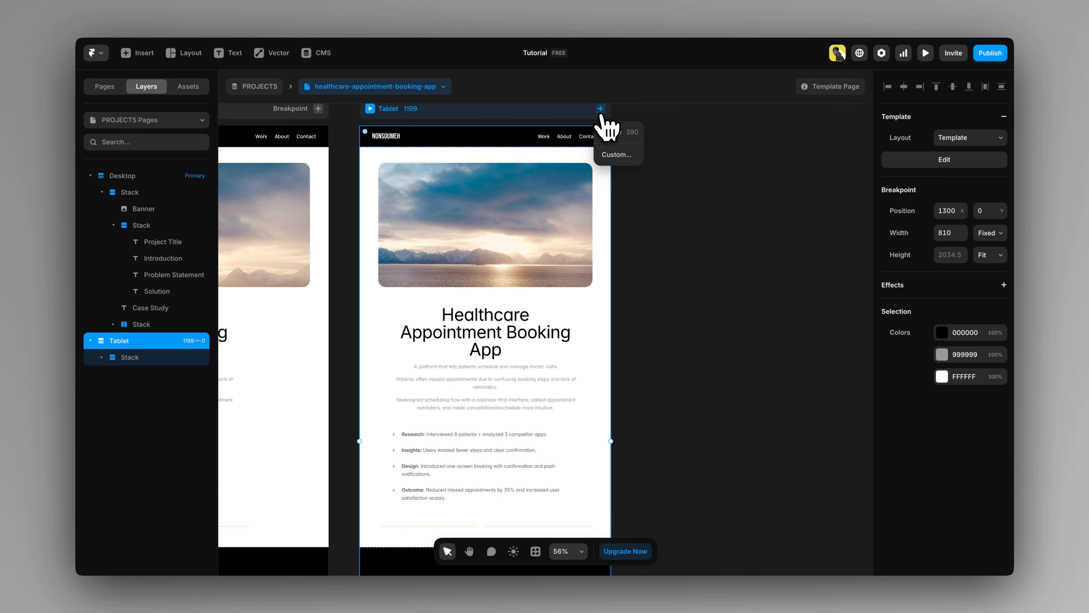
left_click(618, 132)
left_click(704, 218)
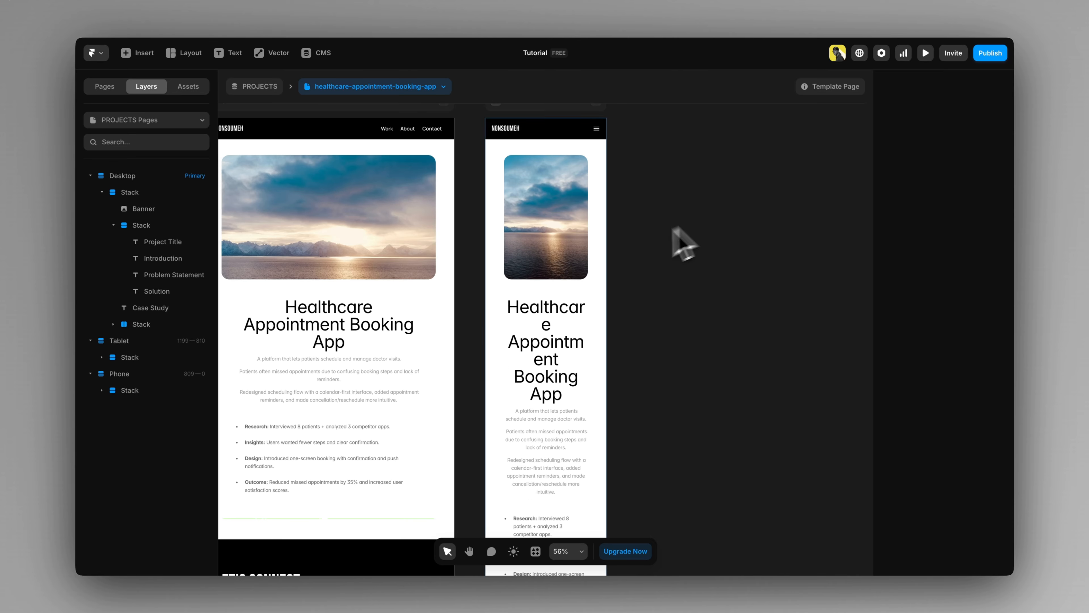
Step: Set the right and left padding of the Phone breakpoint's main stack to 20
left_click(496, 214)
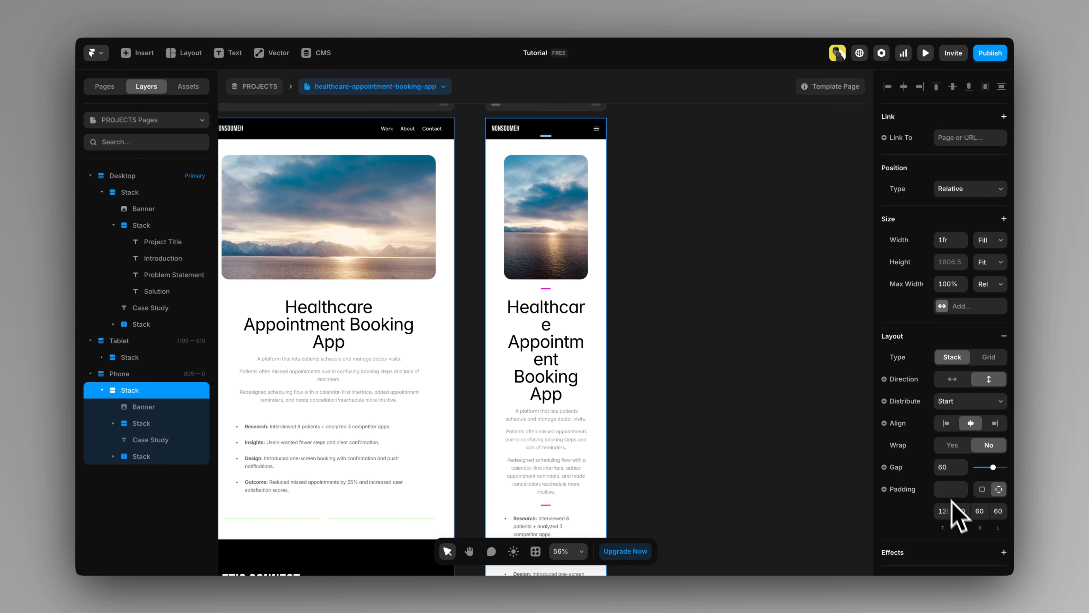
type("20")
key("Tab")
key("Tab")
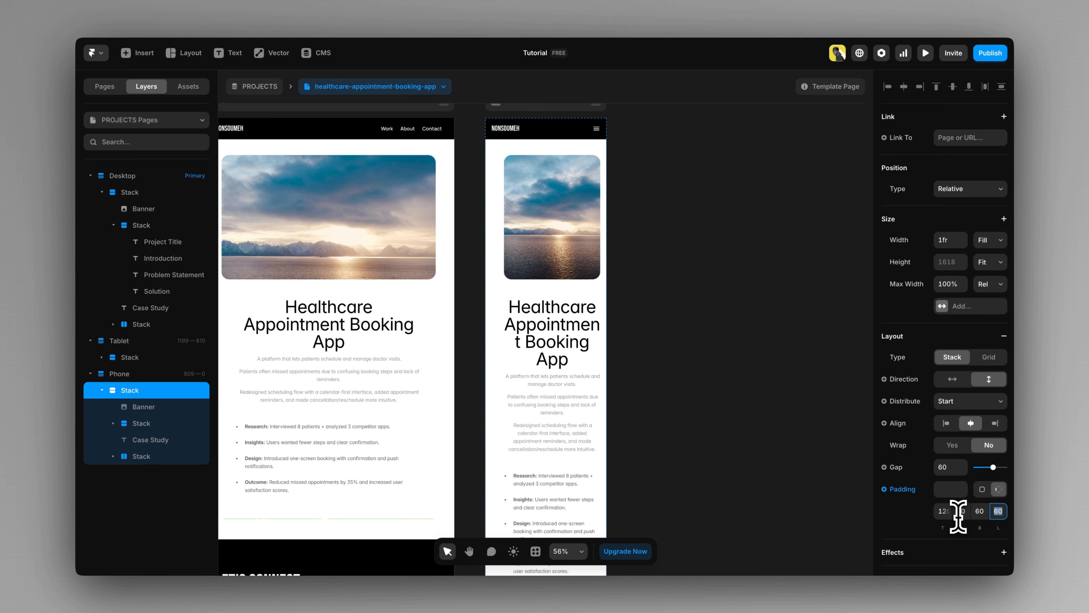
type("20")
left_click(756, 309)
key("space")
scroll(461, 281, "left", 10)
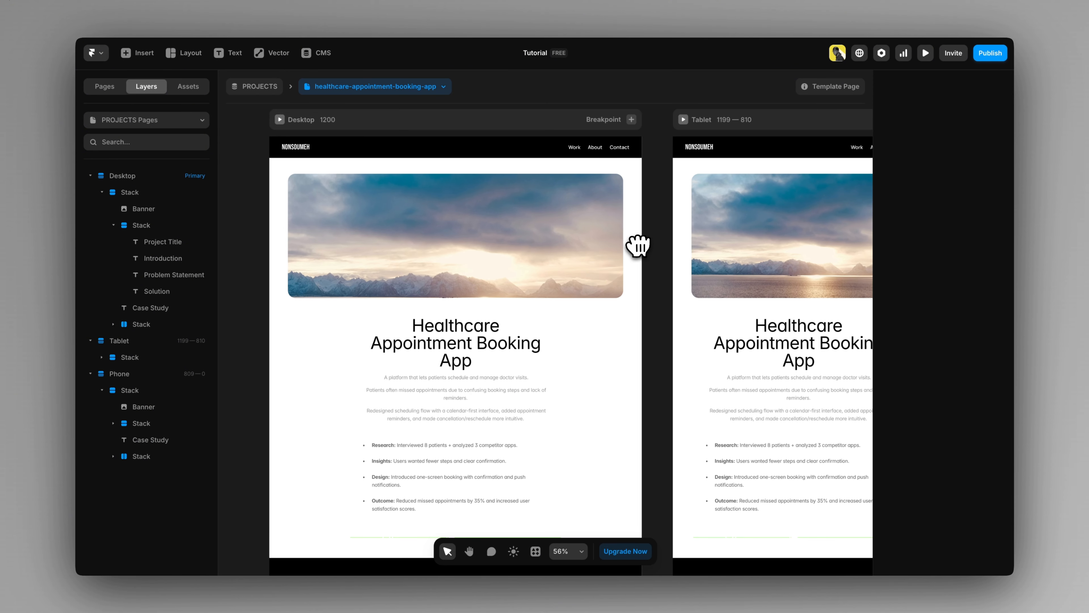
scroll(330, 215, "up", 4)
scroll(321, 236, "down", 2)
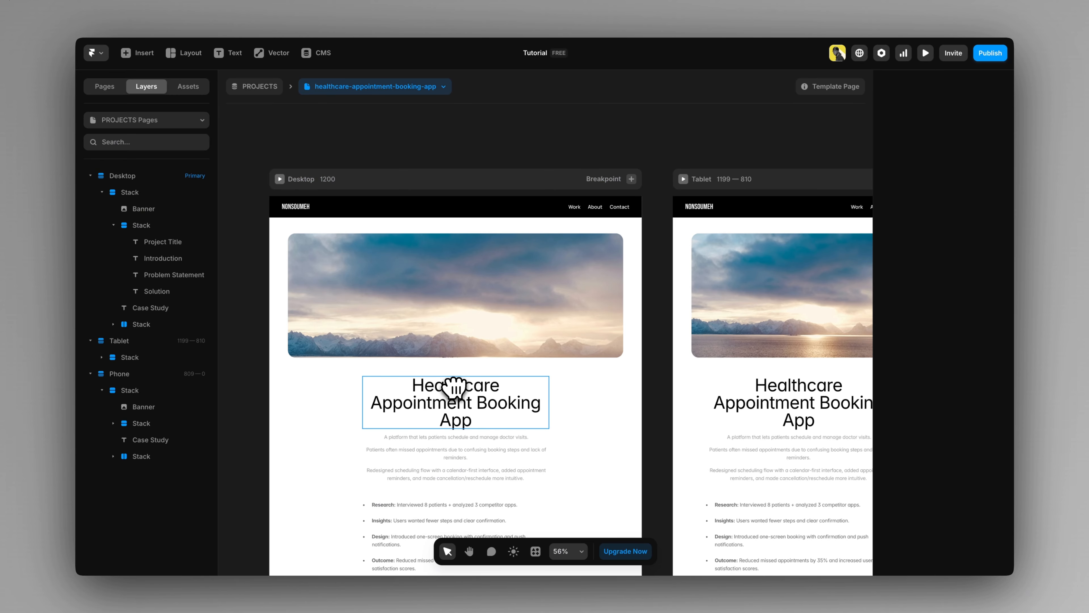
Step: Create a new item in the PROJECTS collection with the Unsplash photo of a surfer riding a wave as its project image
left_click(321, 53)
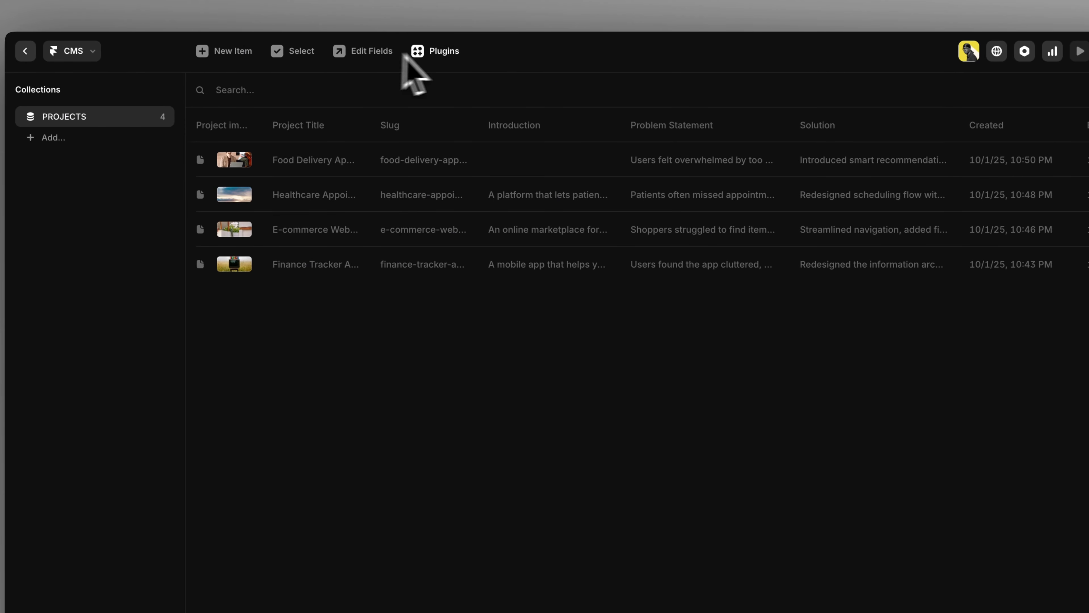
left_click(232, 52)
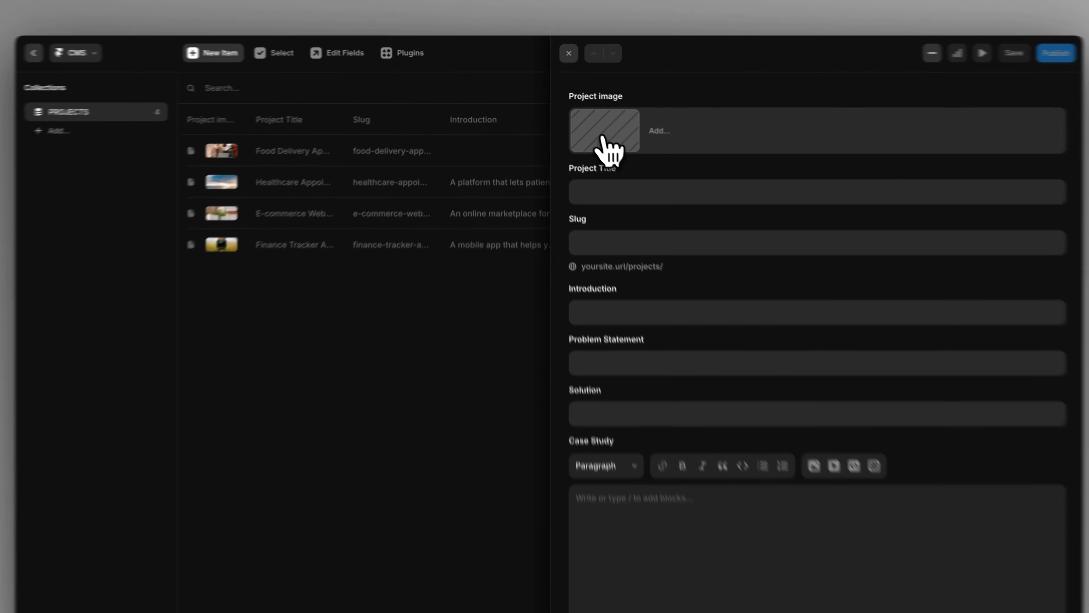
left_click(598, 142)
left_click(525, 300)
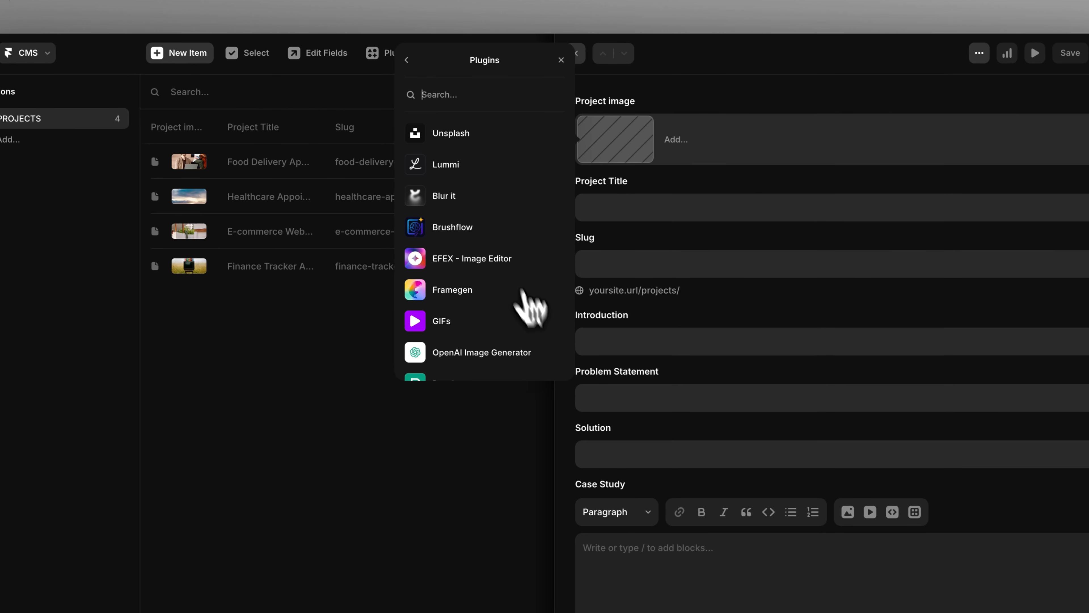
left_click(448, 134)
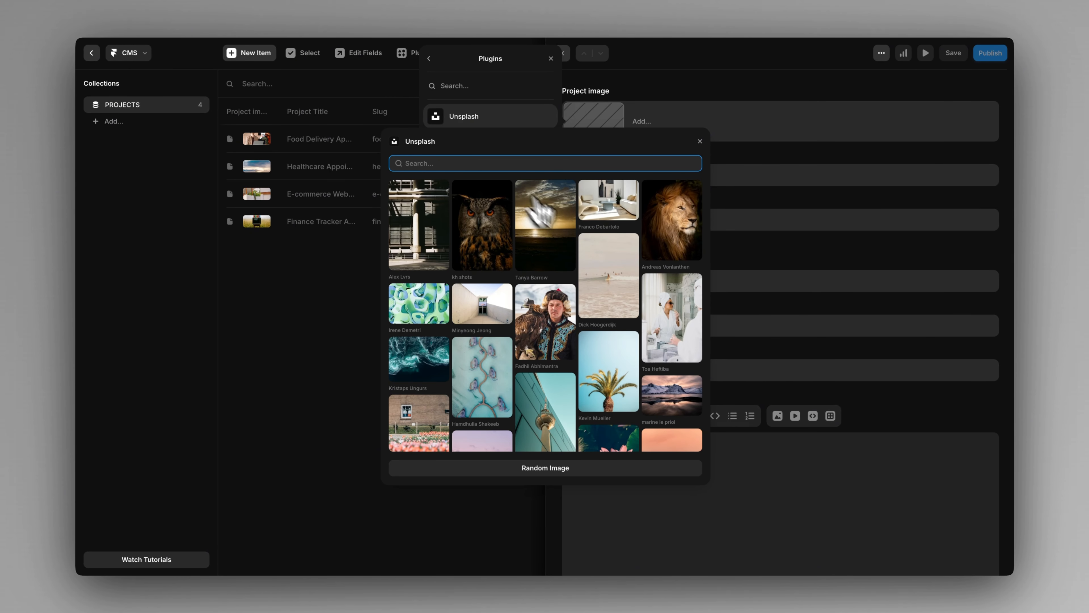
left_click(618, 283)
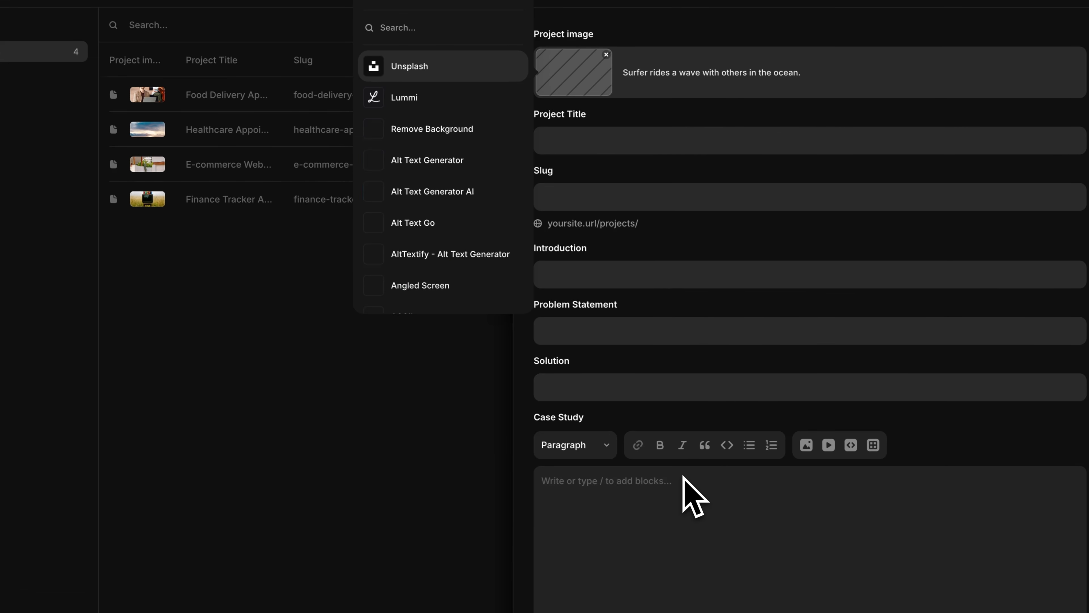
Step: Fill in both the Project Title and the Introduction of the new item with "Tutorial"
left_click(566, 143)
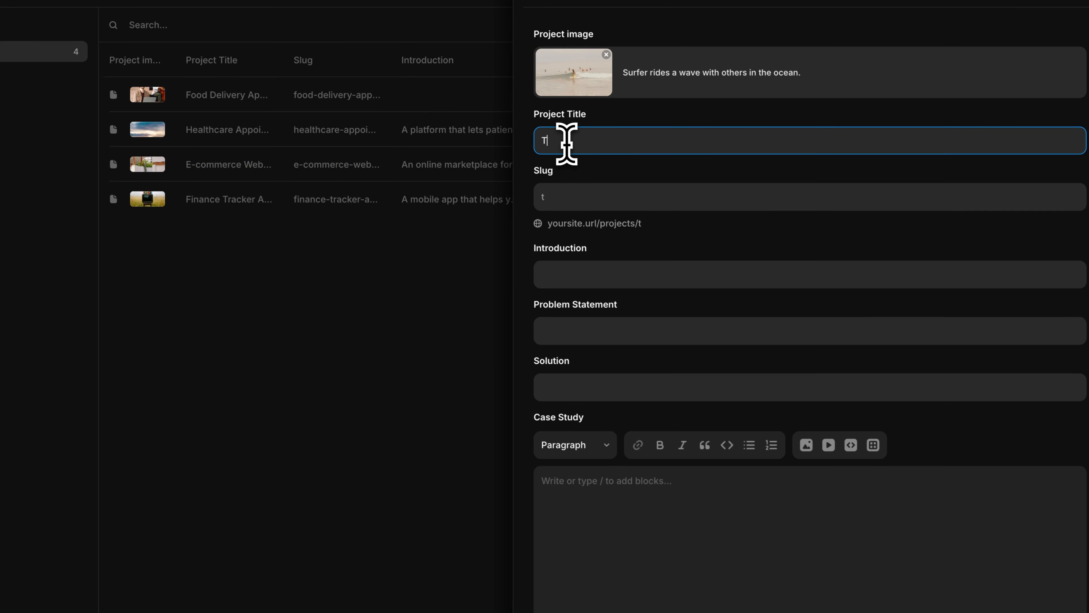
type("Tutoi")
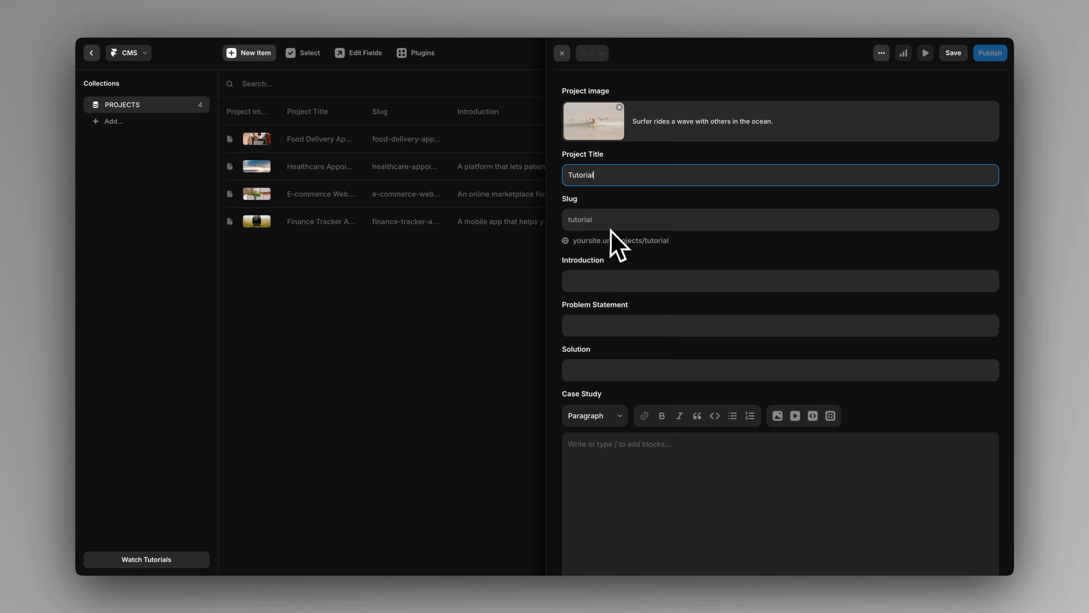
left_click(587, 246)
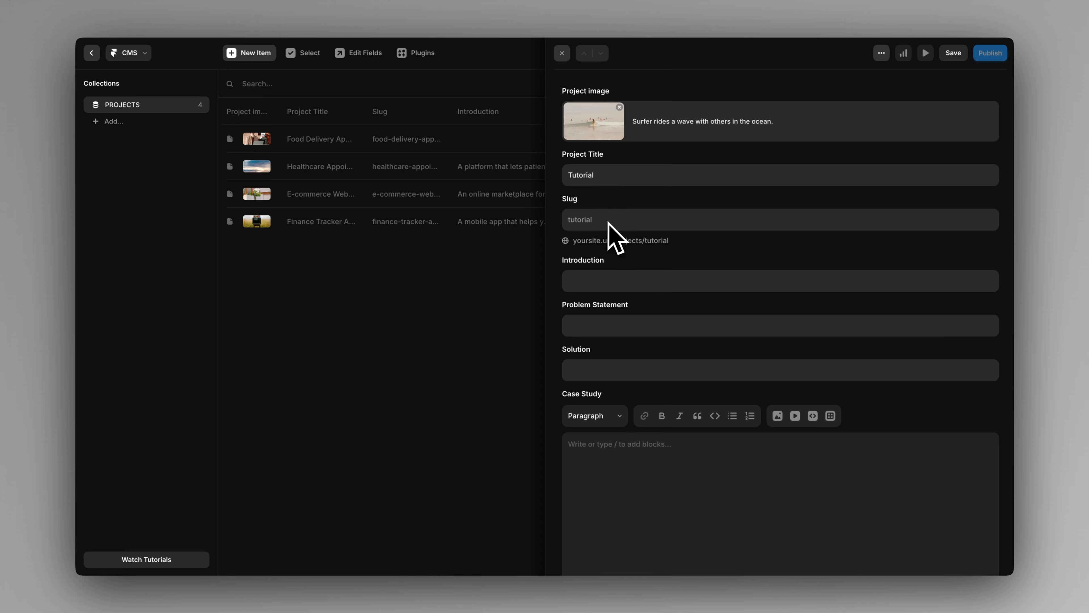
left_click(592, 281)
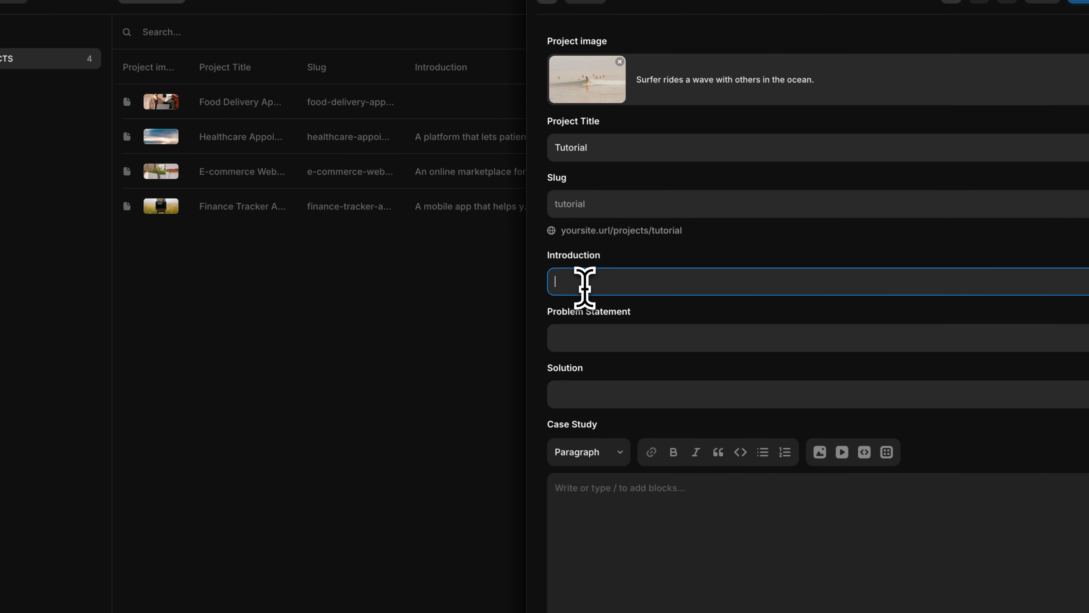
double_click(605, 149)
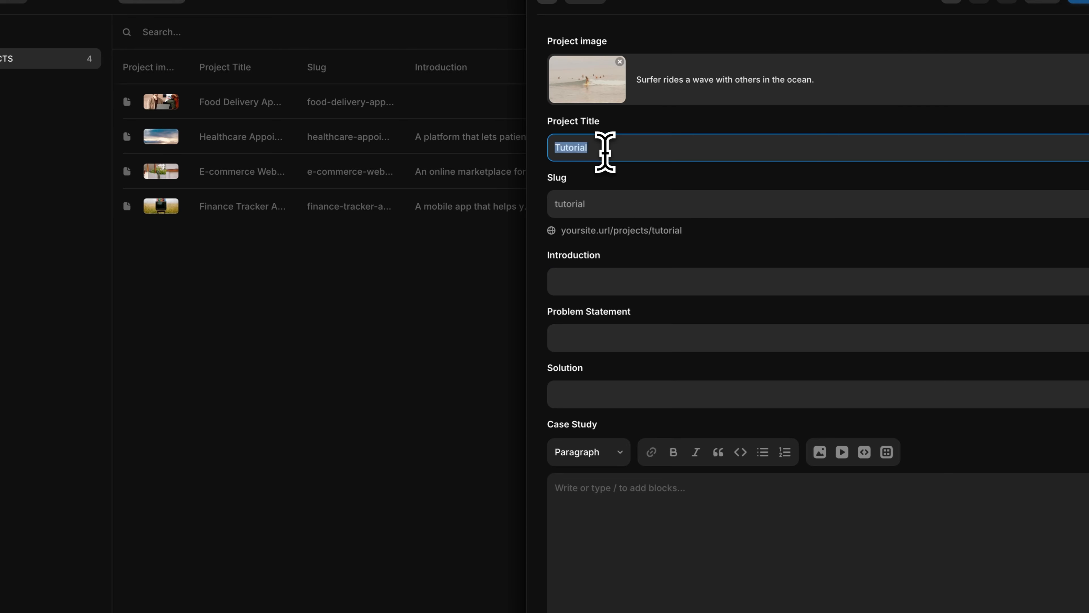
left_click(593, 282)
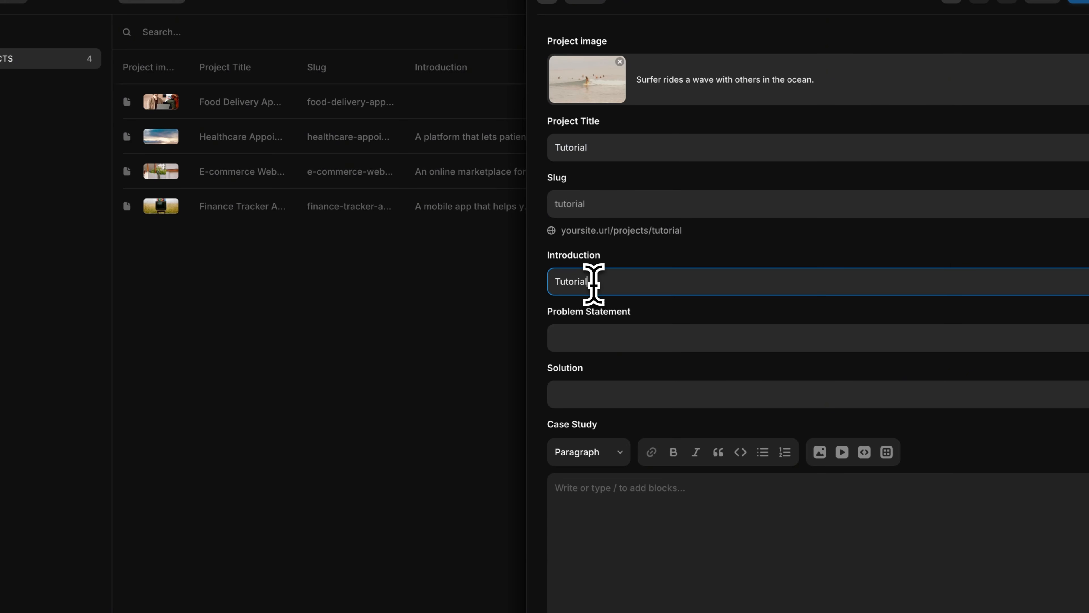
Step: Enter "Tutorial solution" as the item's Problem Statement and "Tutorial" as its Solution
left_click(582, 339)
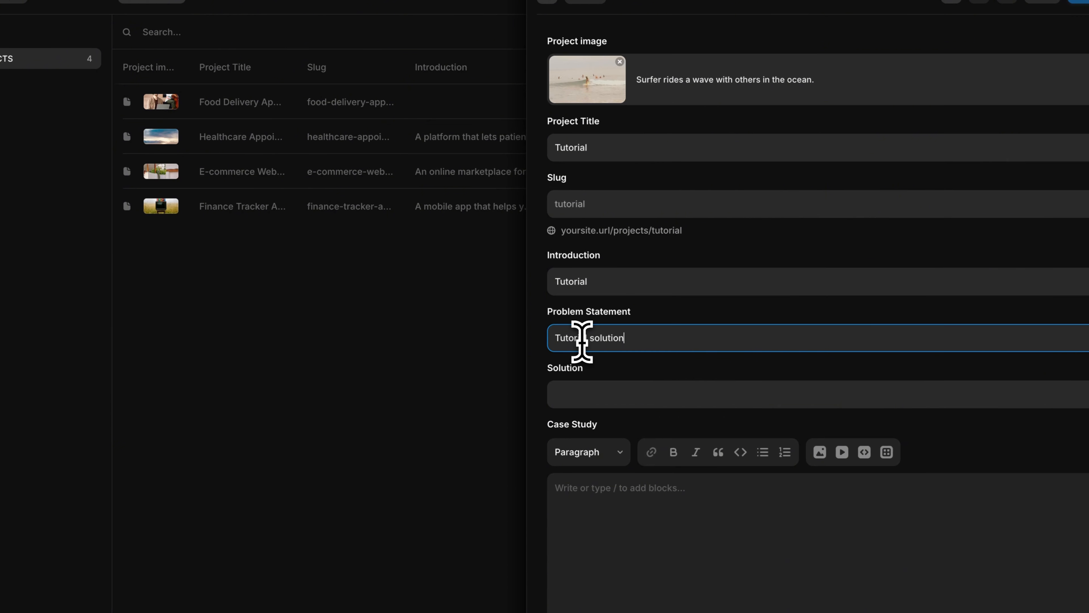
left_click(568, 399)
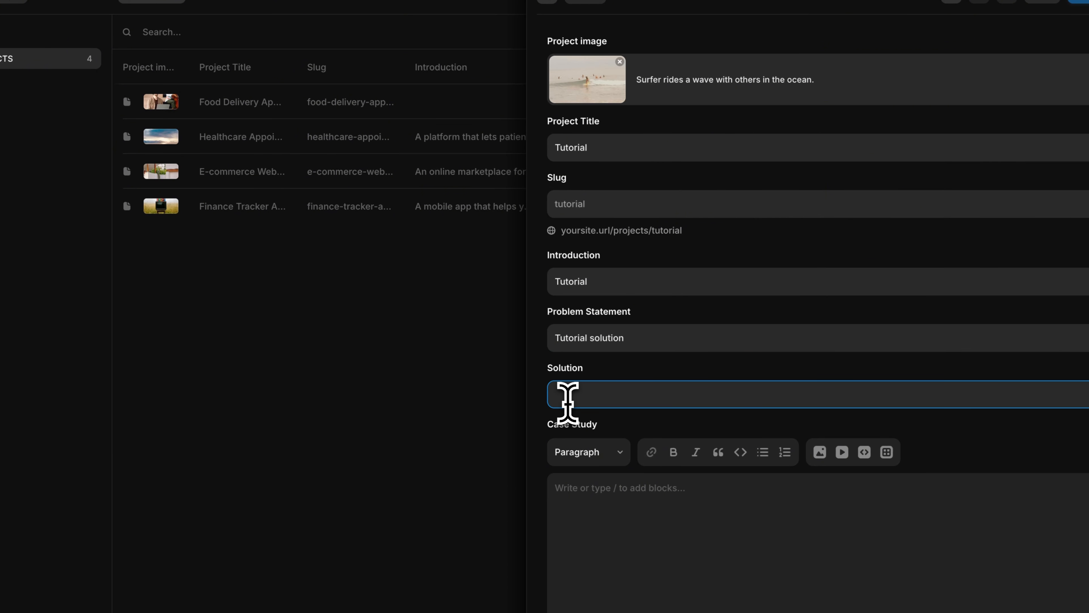
scroll(567, 403, "down", 1)
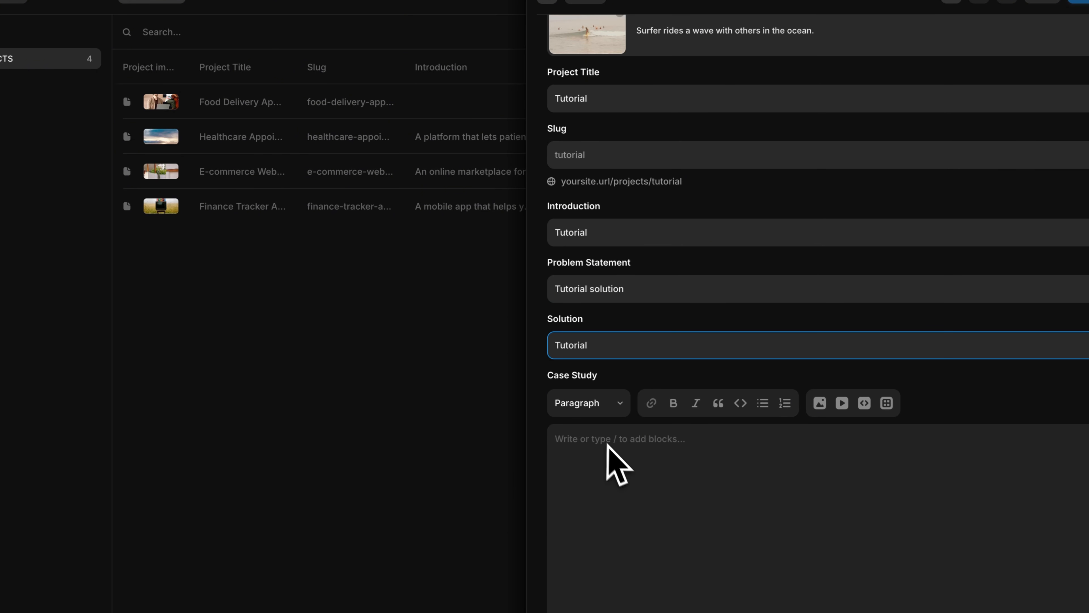
Step: Write "Tutorial for Framer CMS" as the Case Study, save the new item and close its editor
left_click(611, 449)
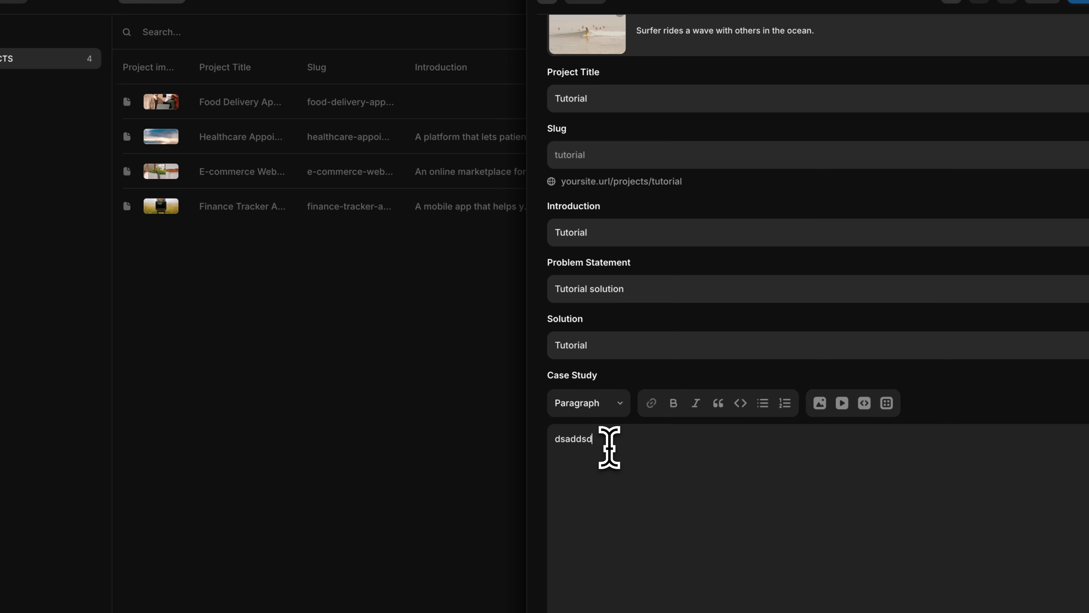
type("Tutorial")
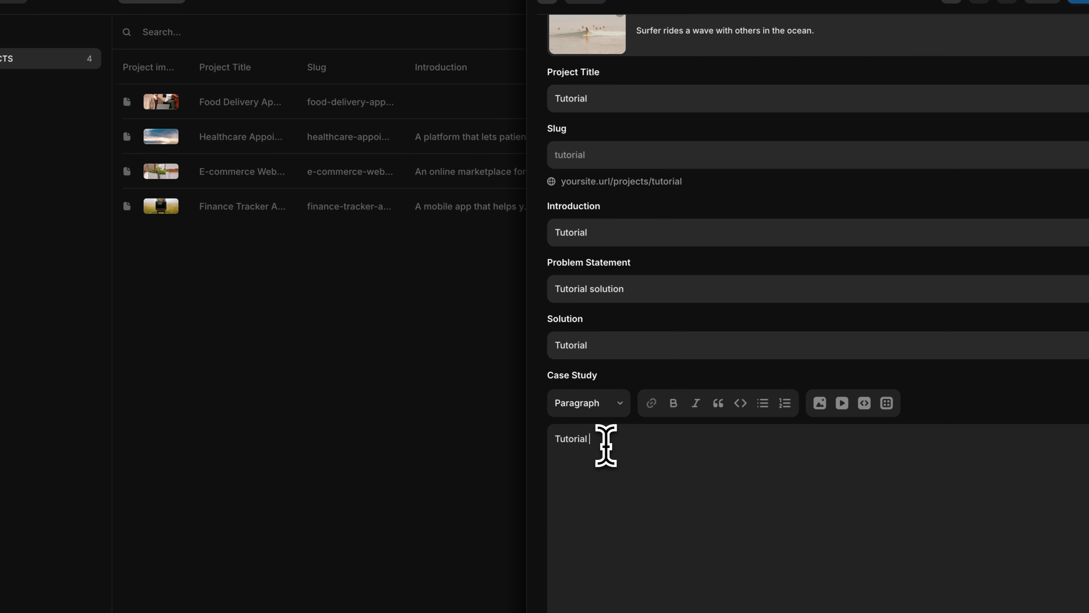
type("for Framer CMS")
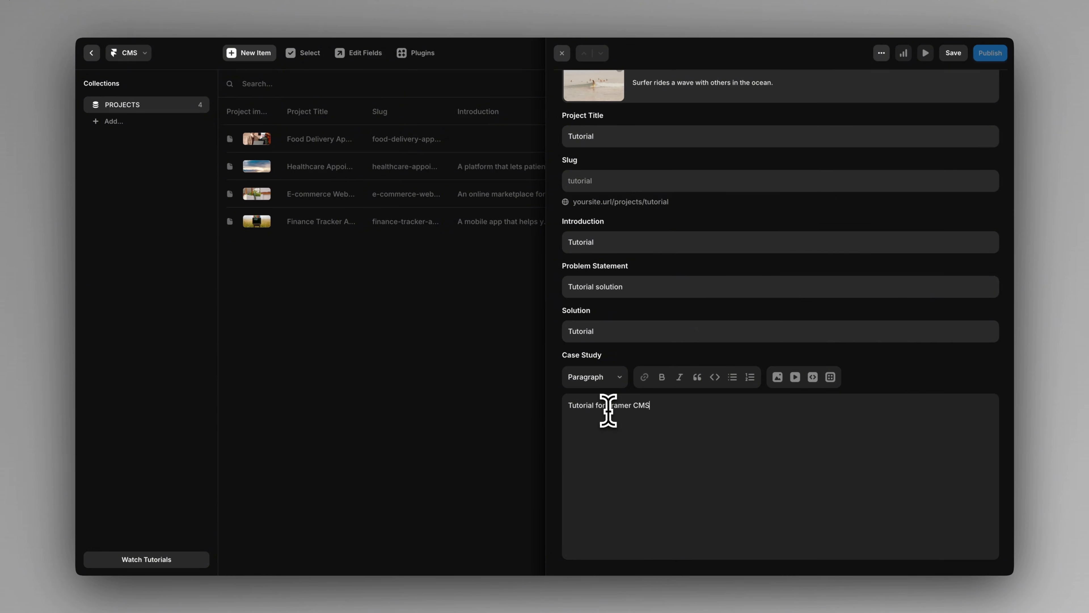
left_click(956, 53)
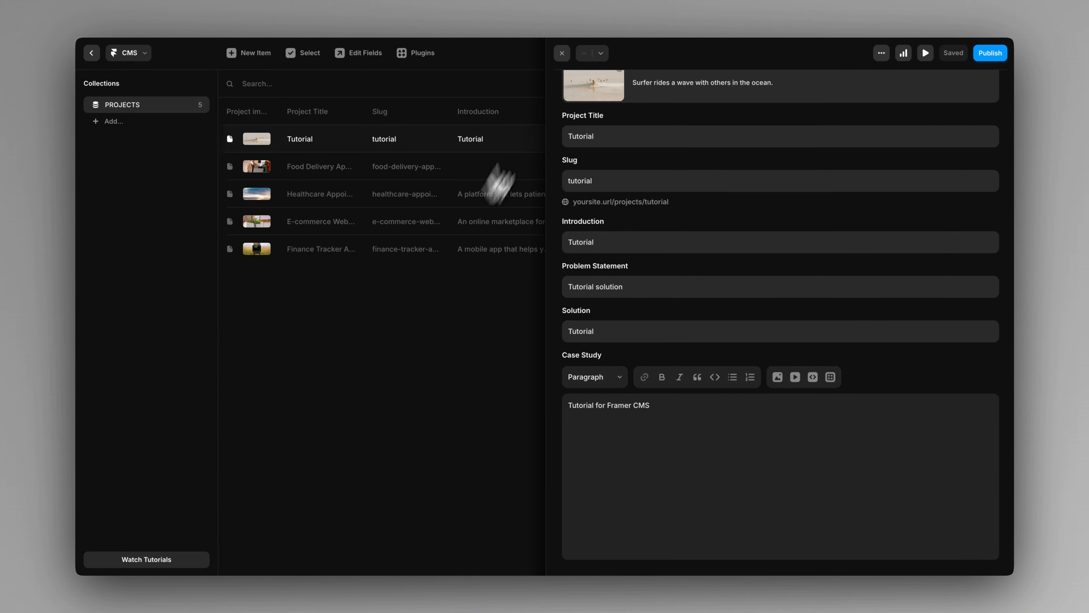
left_click(561, 53)
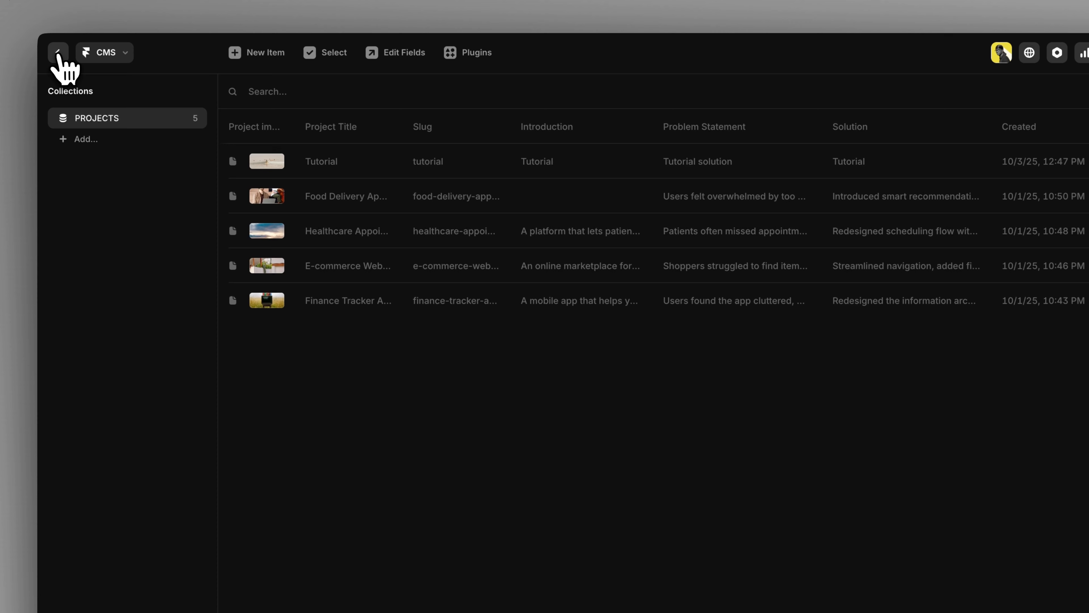
Step: Return to the page canvas and switch the detail page to the tutorial item to view its content
left_click(58, 52)
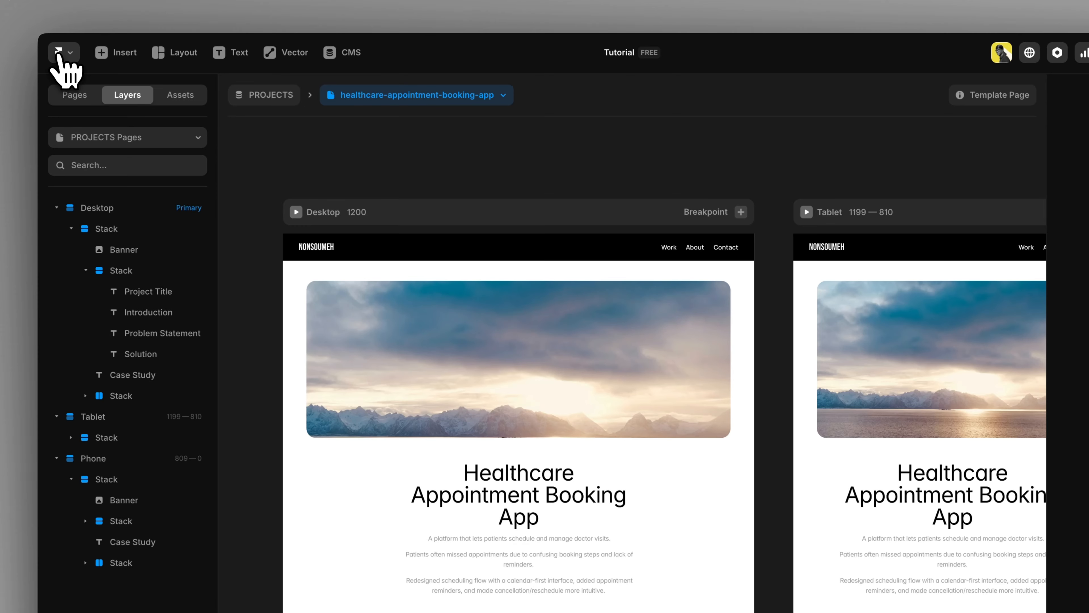
scroll(287, 297, "down", 3)
scroll(394, 184, "up", 3)
left_click(453, 95)
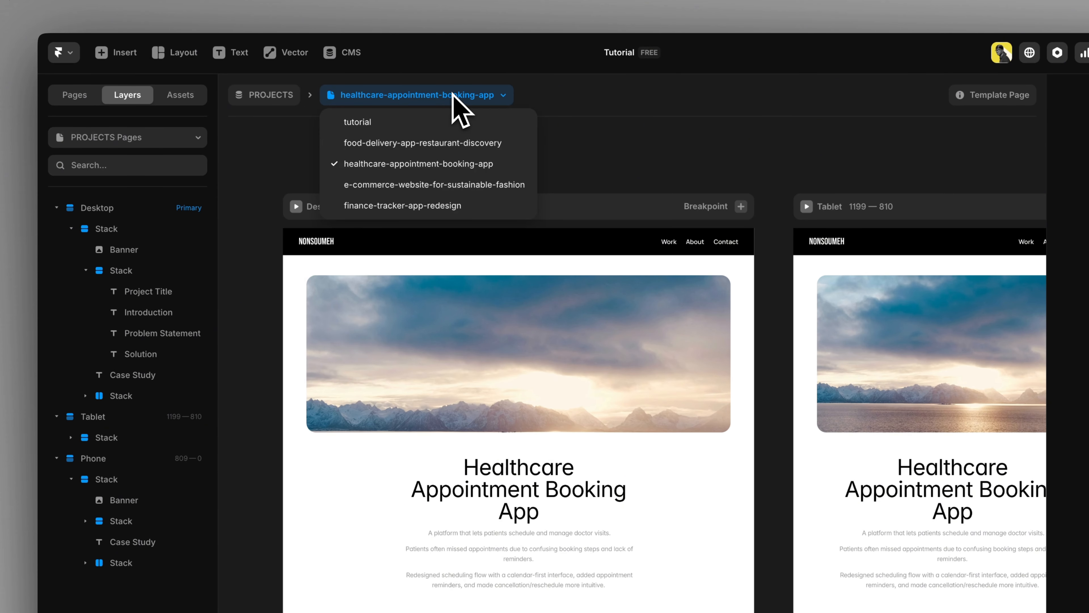
left_click(385, 126)
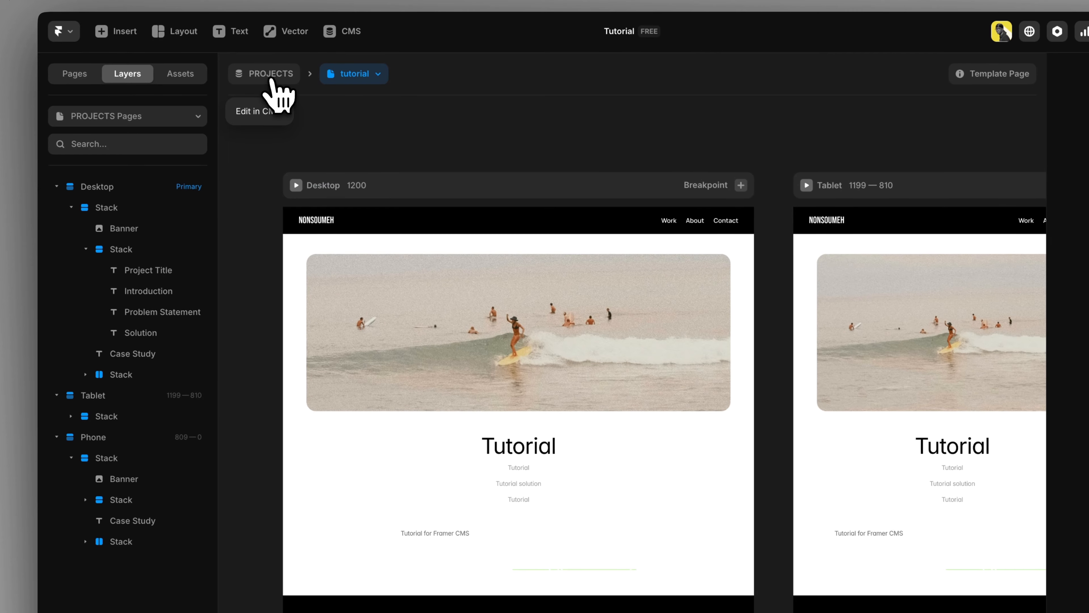
Step: Open the /projects page and look over the project cards in its grid
left_click(98, 120)
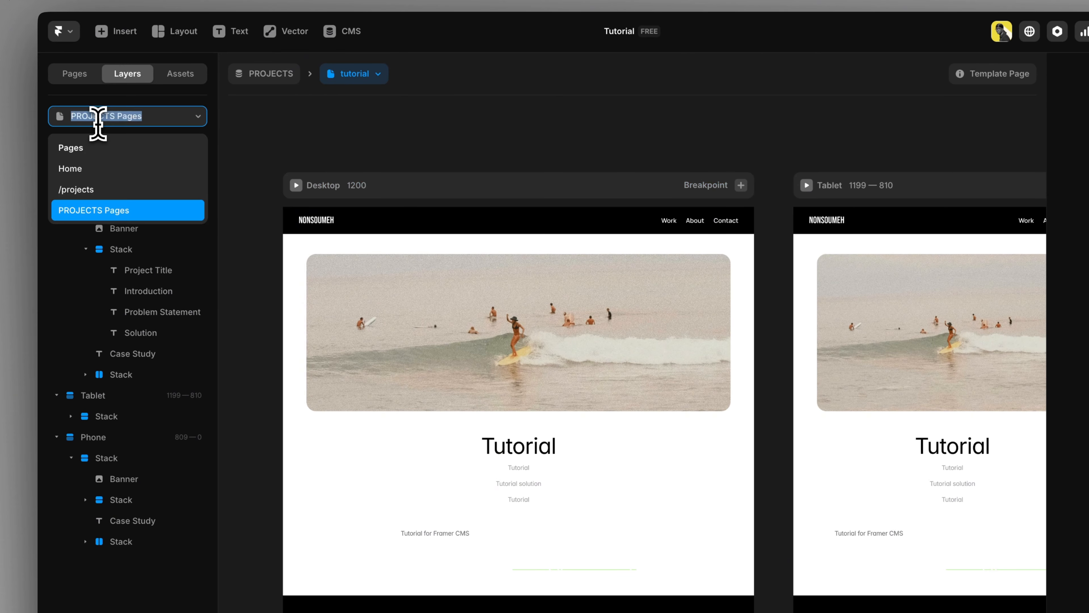
left_click(98, 191)
scroll(262, 217, "down", 7)
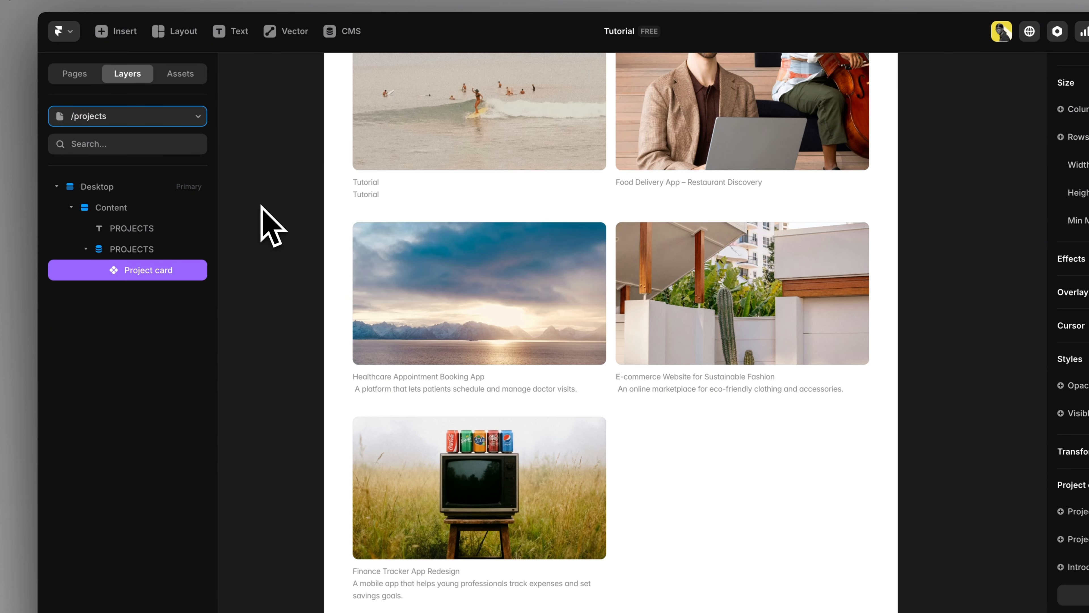
scroll(519, 412, "up", 6)
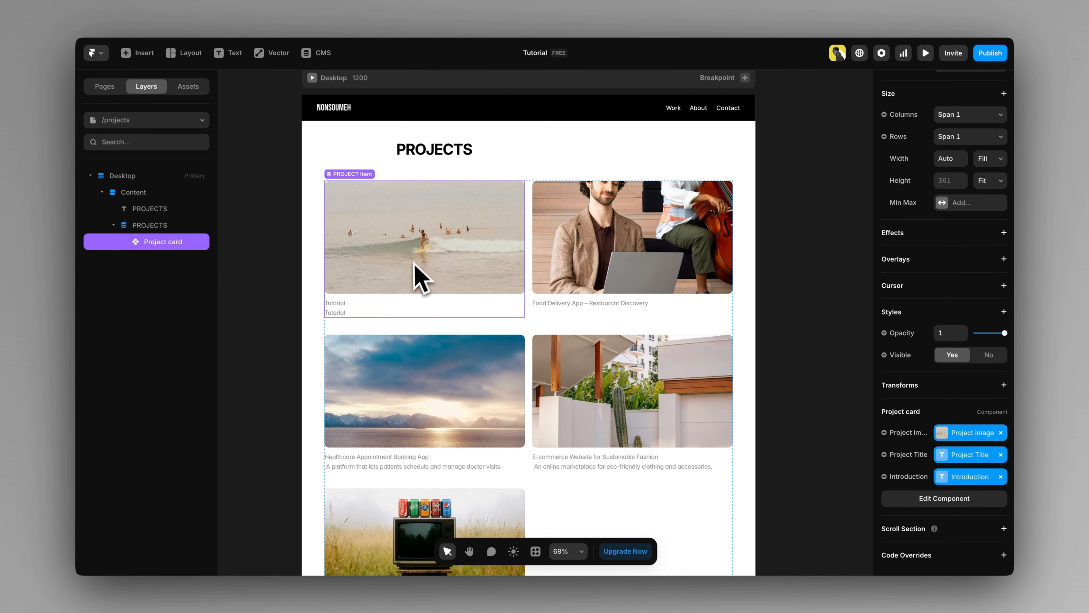
Step: Reorder the CMS items so Finance Tracker comes third and Tutorial last, and return to the page canvas
left_click(317, 54)
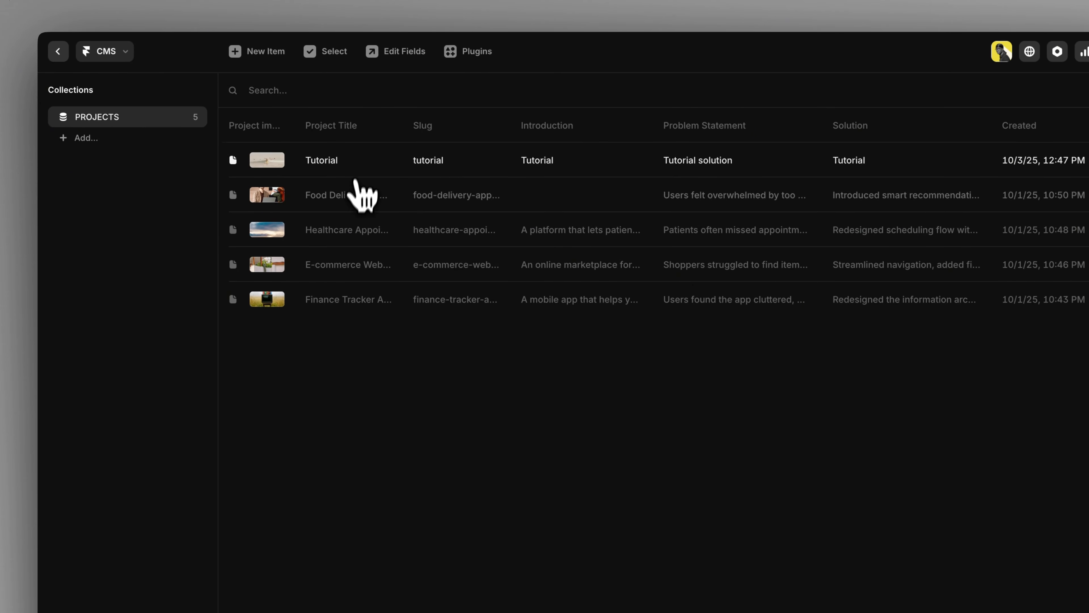
left_click_drag(356, 174, 371, 237)
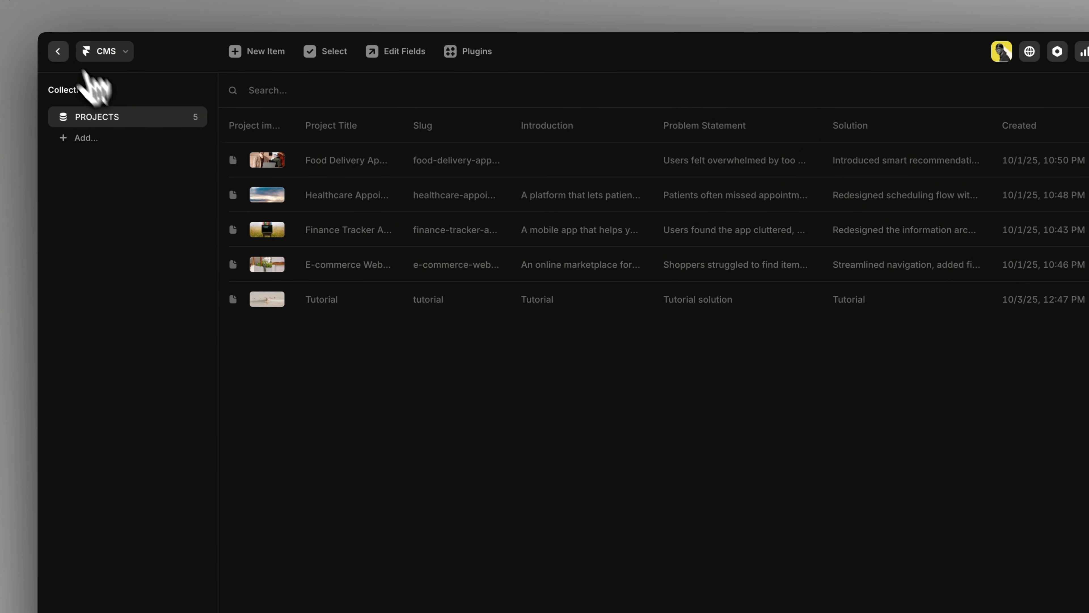
left_click(58, 51)
Step: Check the order of the project cards across the whole /projects grid
left_click(284, 307)
scroll(284, 307, "down", 3)
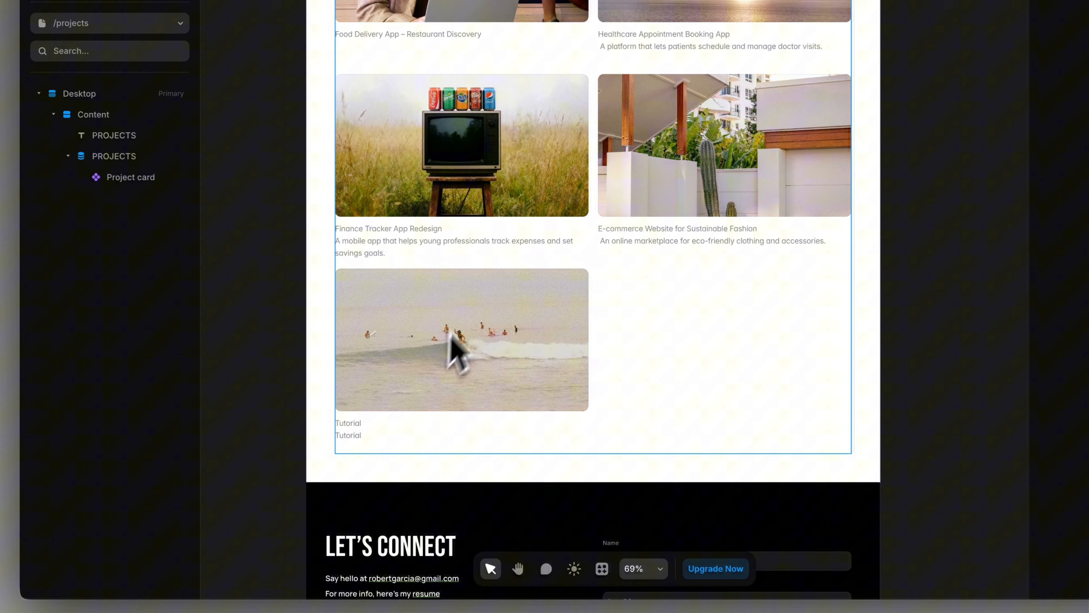
scroll(450, 339, "up", 4)
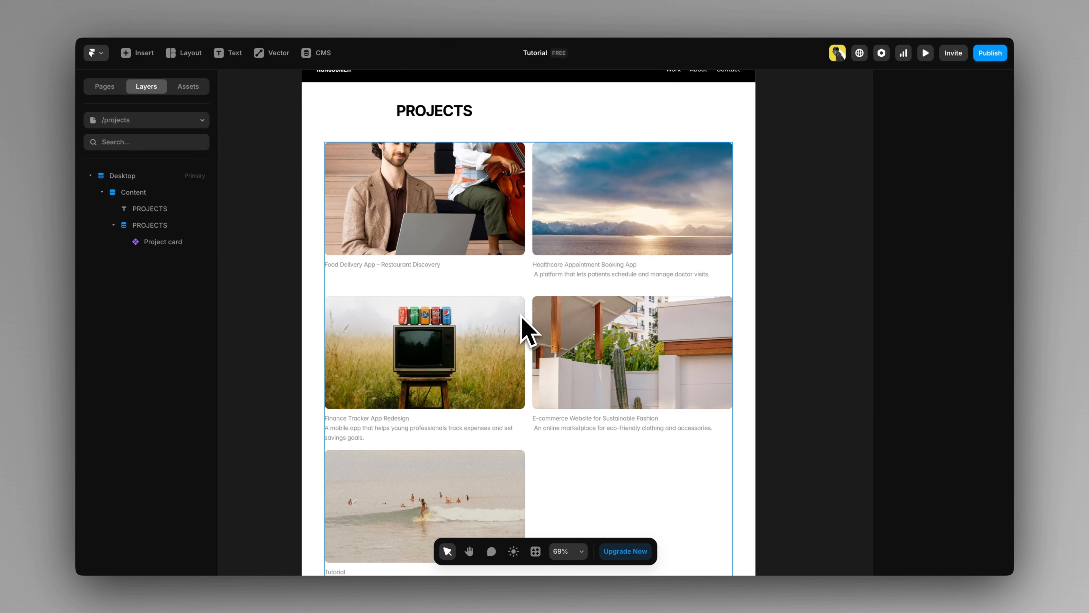
scroll(531, 348, "down", 1)
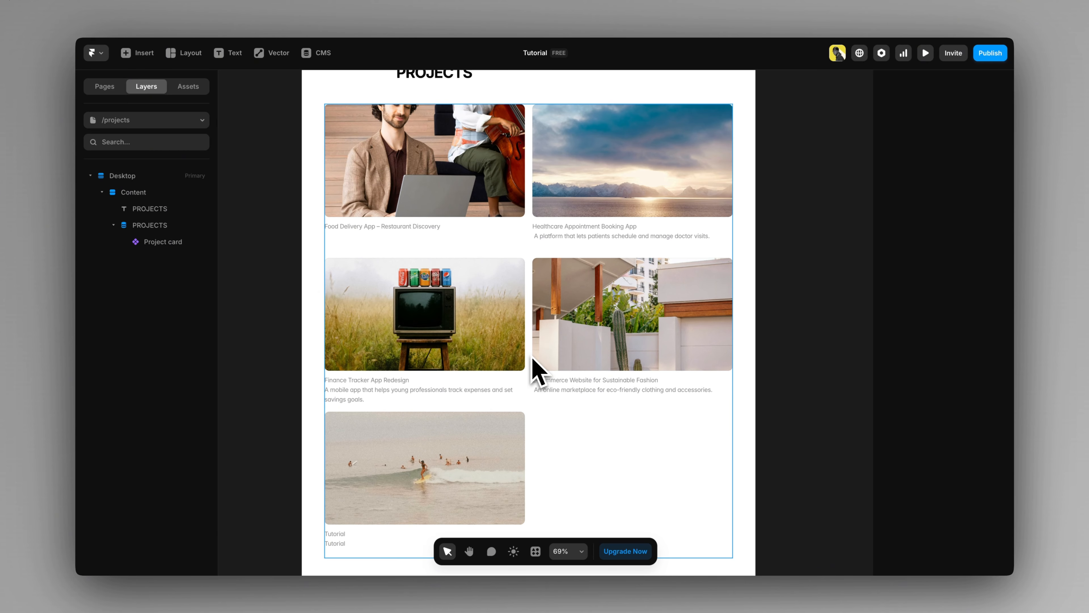
scroll(532, 356, "down", 1)
scroll(532, 221, "up", 4)
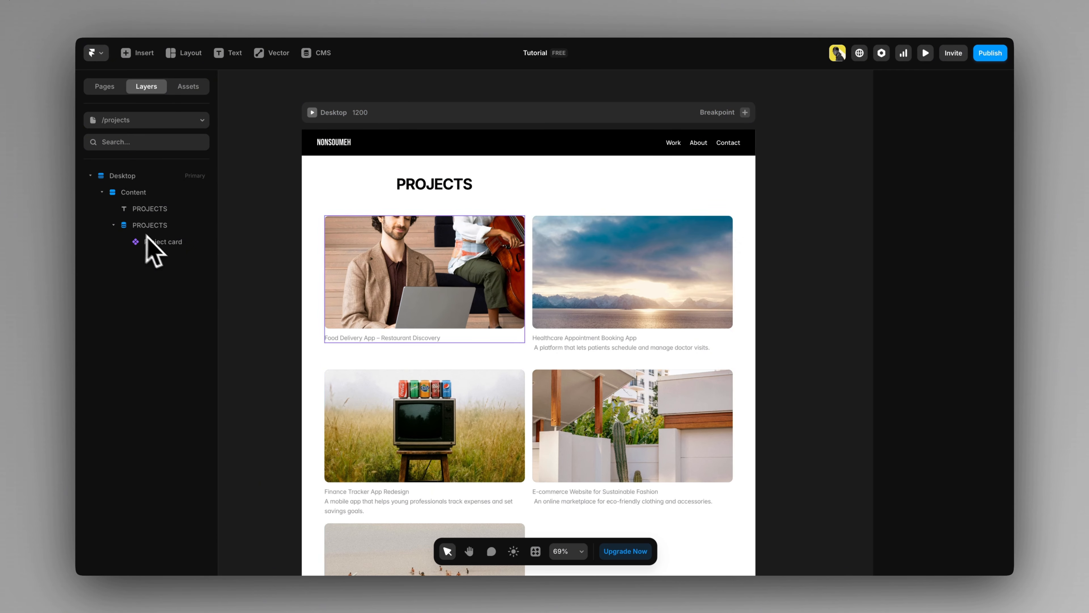
Step: Try adding a sorting rule to the PROJECTS list, view its available fields, and remove the rule
left_click(155, 226)
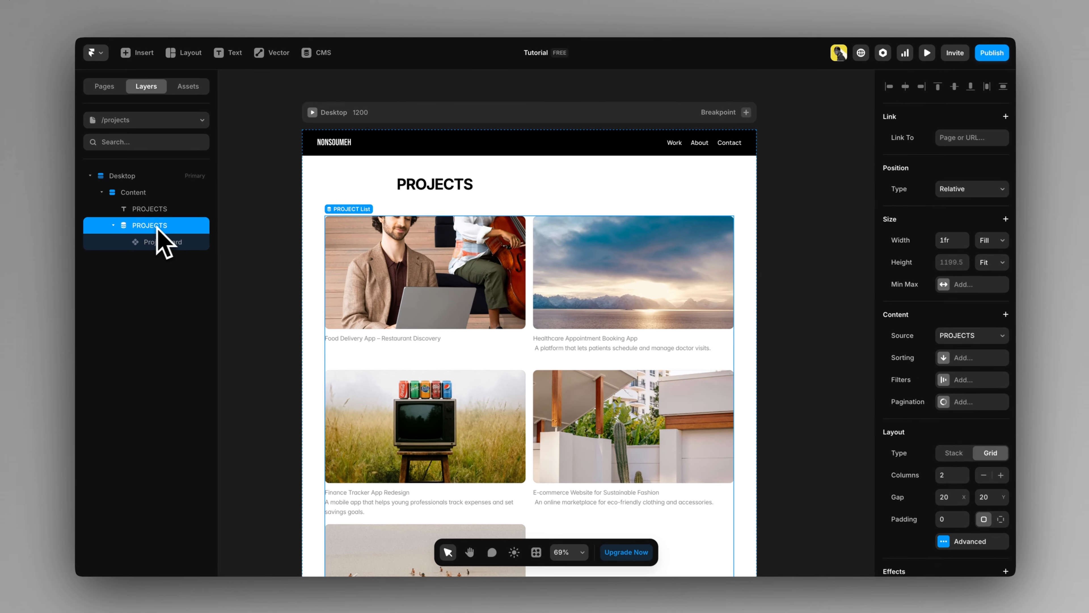
scroll(656, 279, "down", 3)
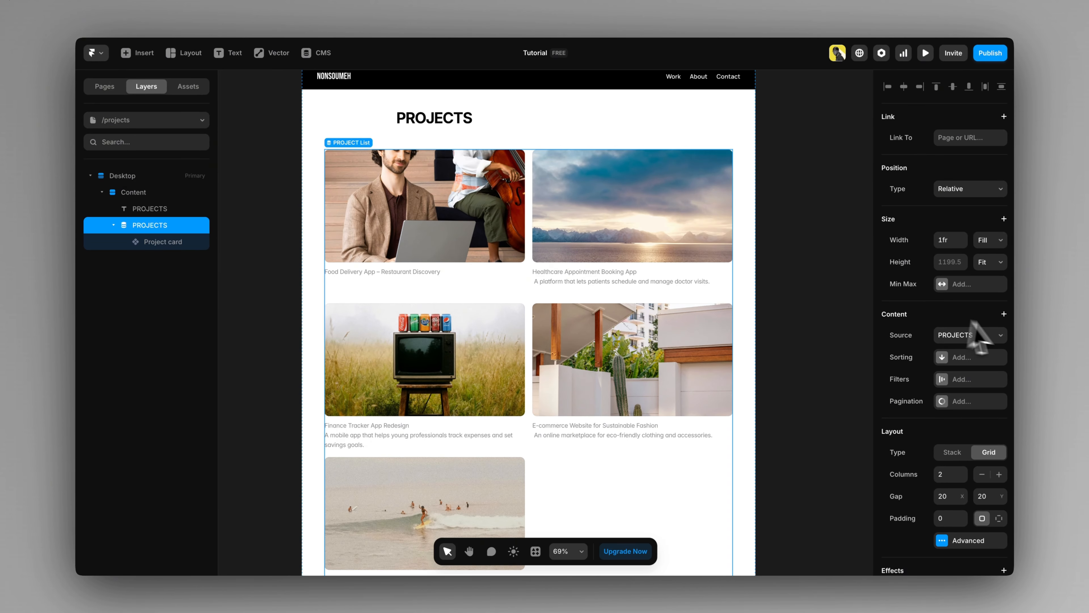
scroll(987, 339, "down", 1)
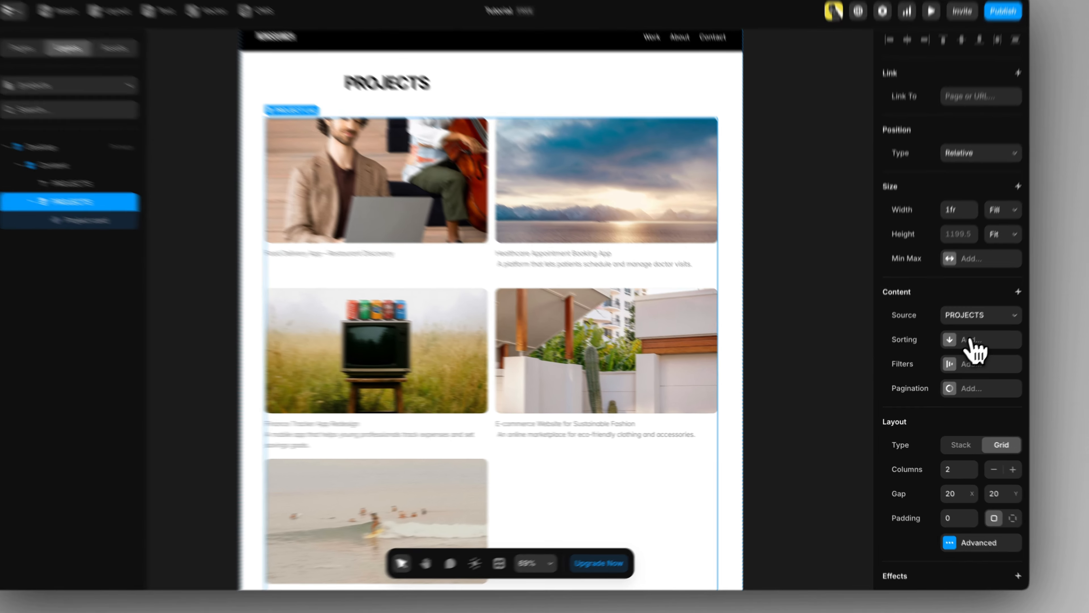
left_click(960, 350)
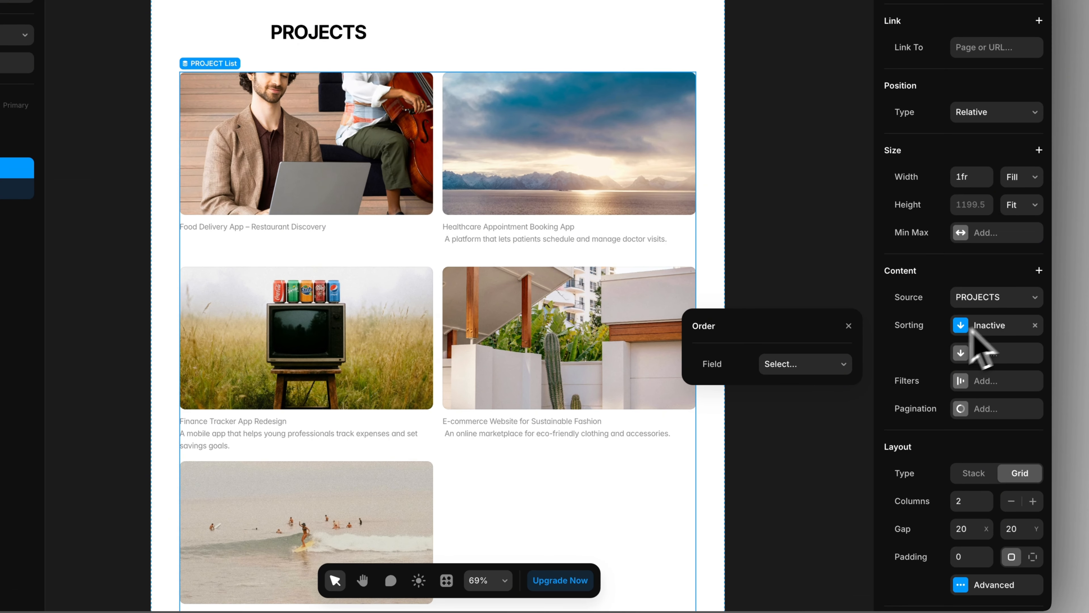
left_click(792, 368)
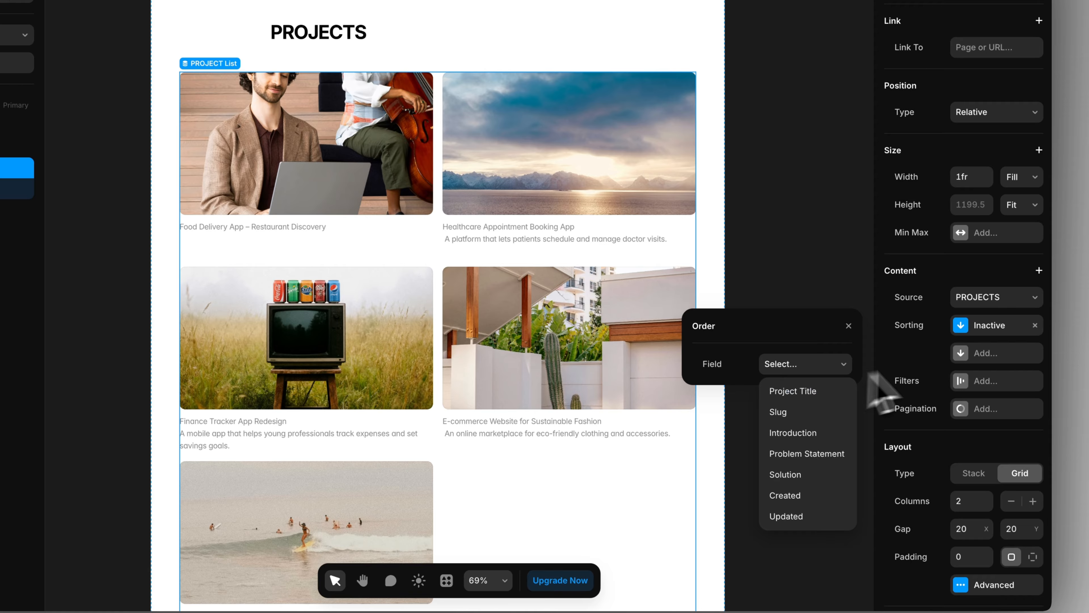
left_click(1036, 327)
left_click(1035, 327)
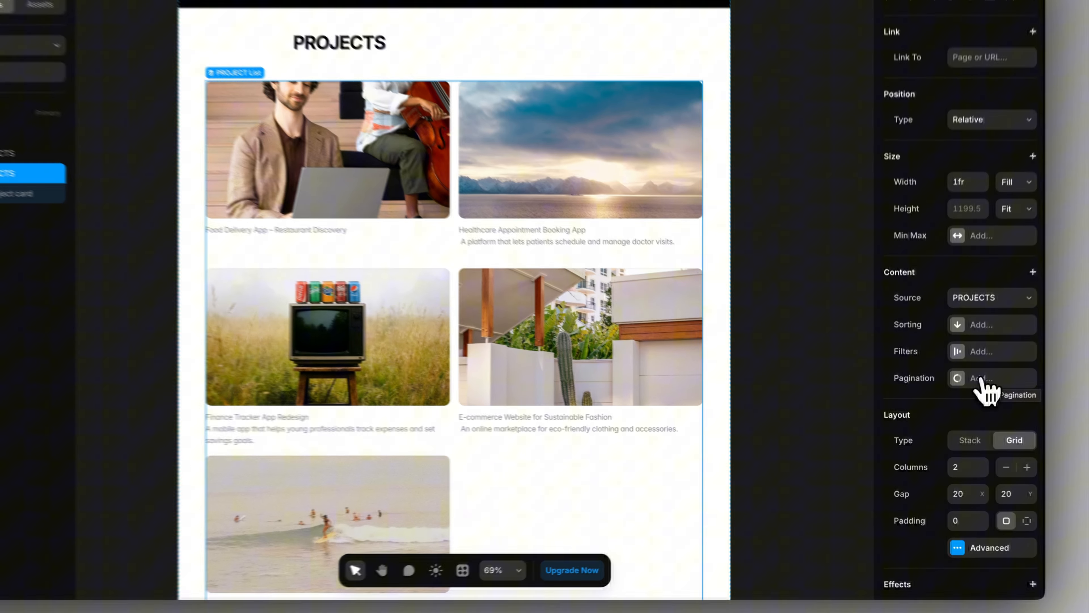
Step: Add Load More pagination to the PROJECTS list and reduce it to 2 items
left_click(961, 394)
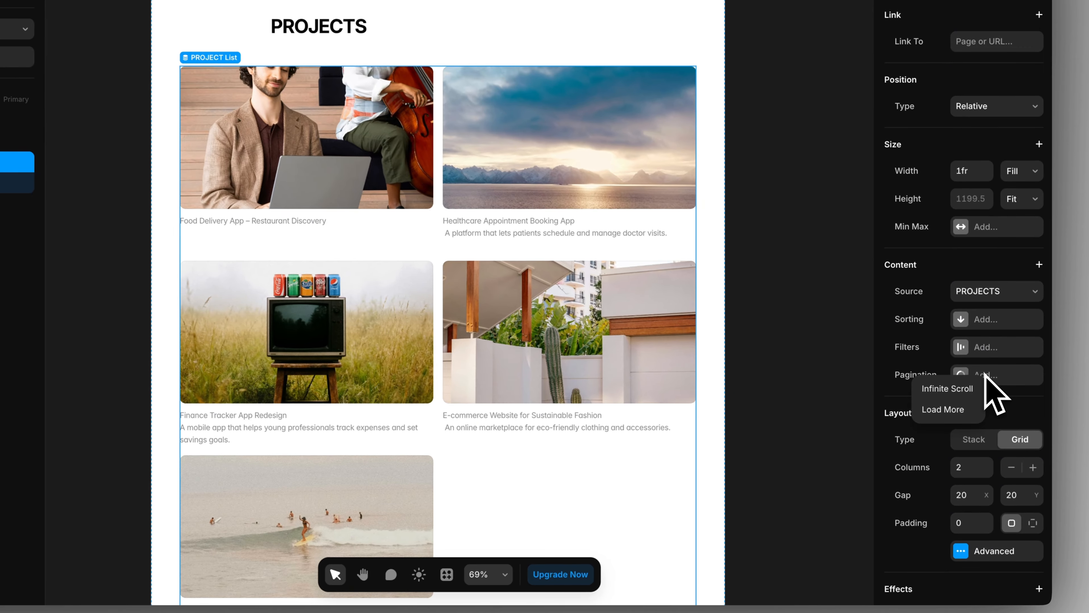
left_click(955, 411)
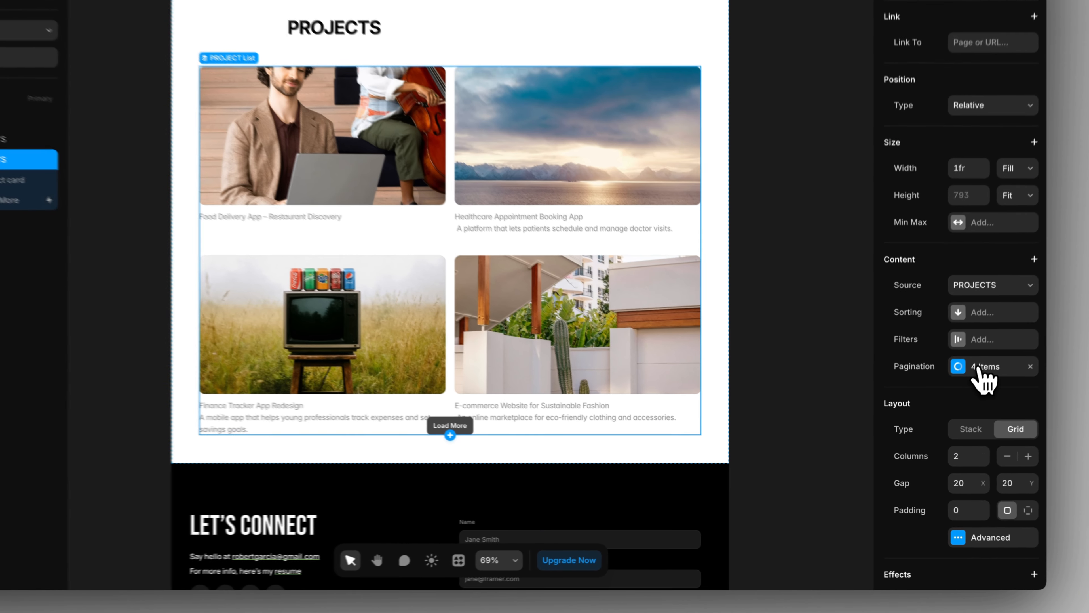
left_click(979, 368)
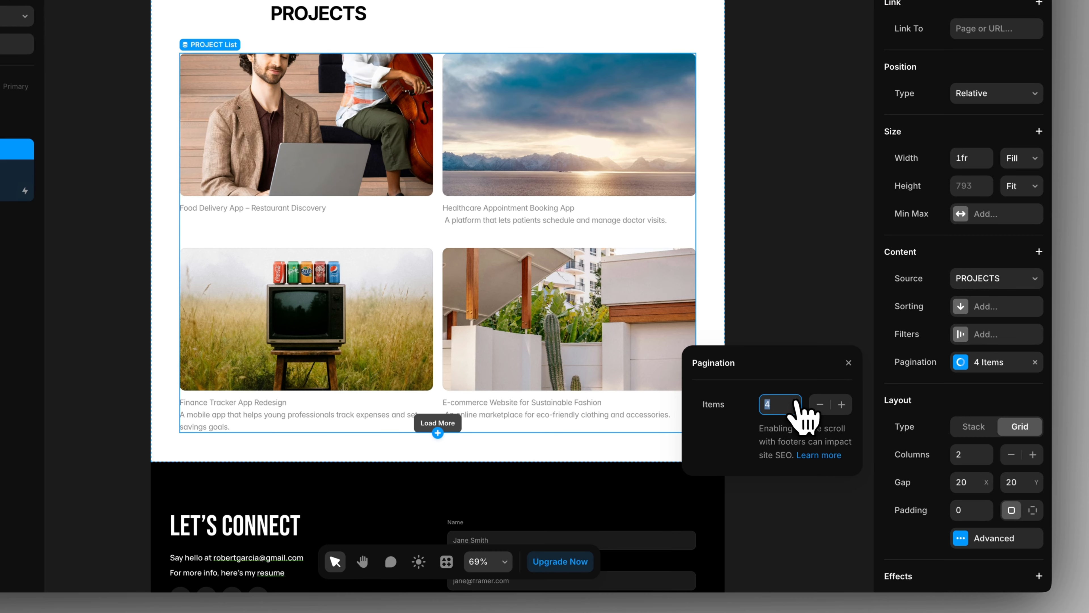
left_click(795, 410)
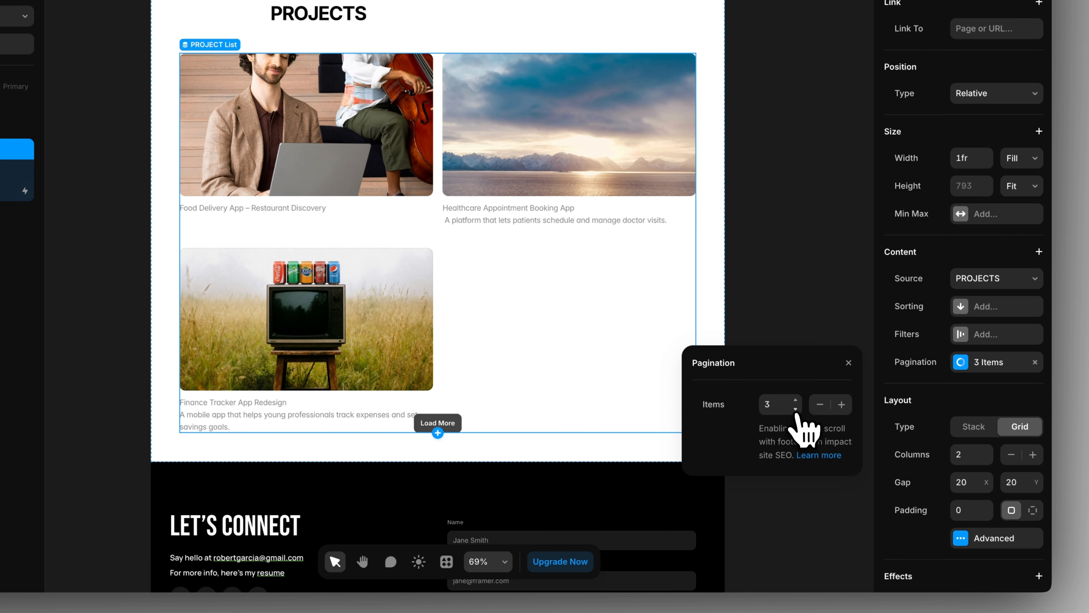
left_click(795, 410)
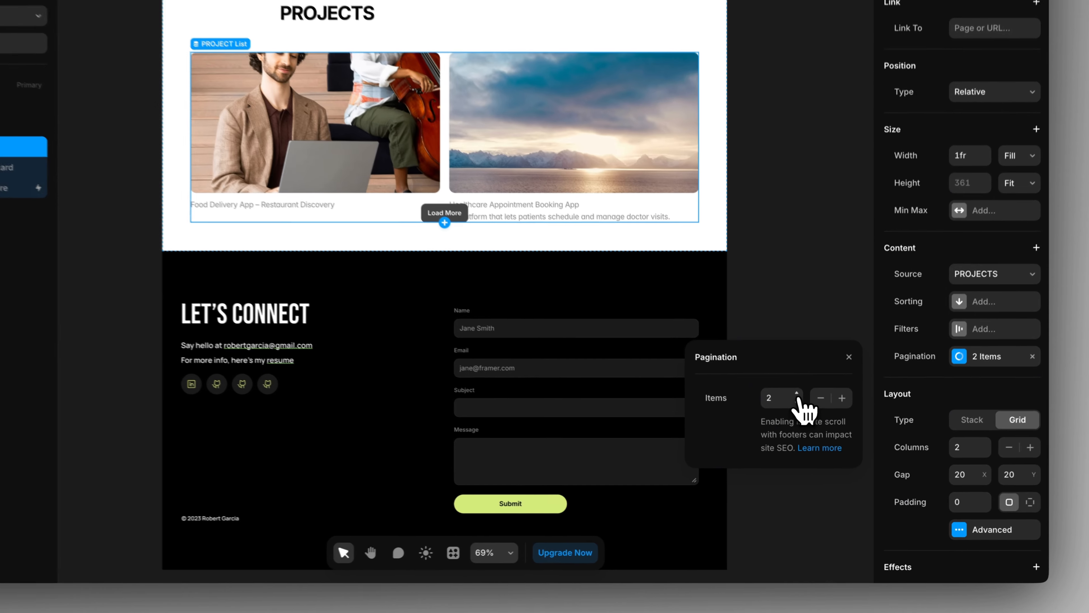
Step: Set the pagination back to 4 items, remove it from the PROJECTS list, and deselect the list
left_click(812, 424)
left_click(811, 424)
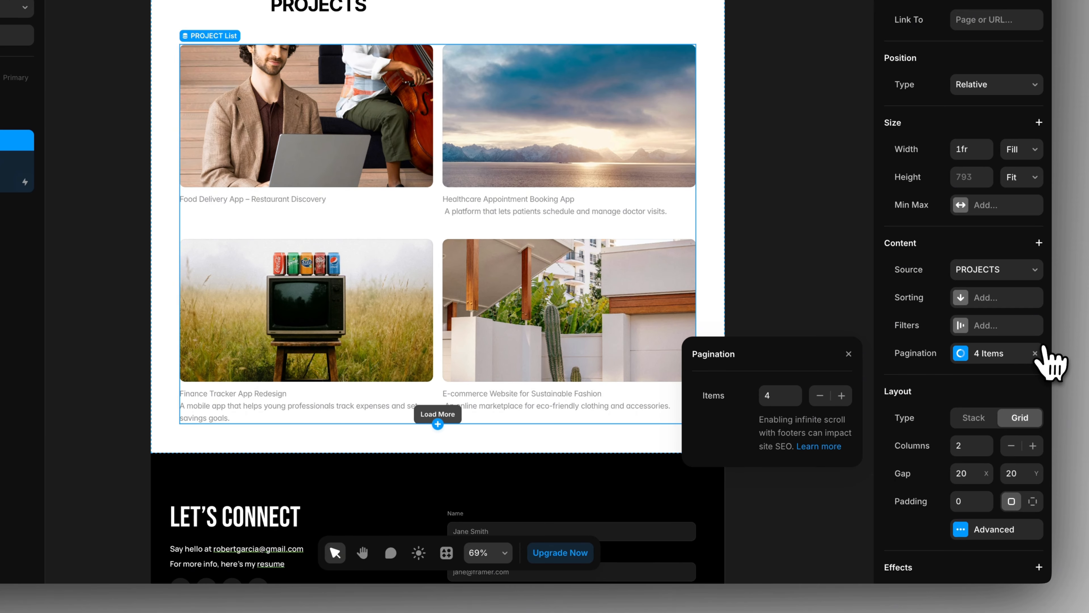
left_click(1035, 352)
left_click(791, 293)
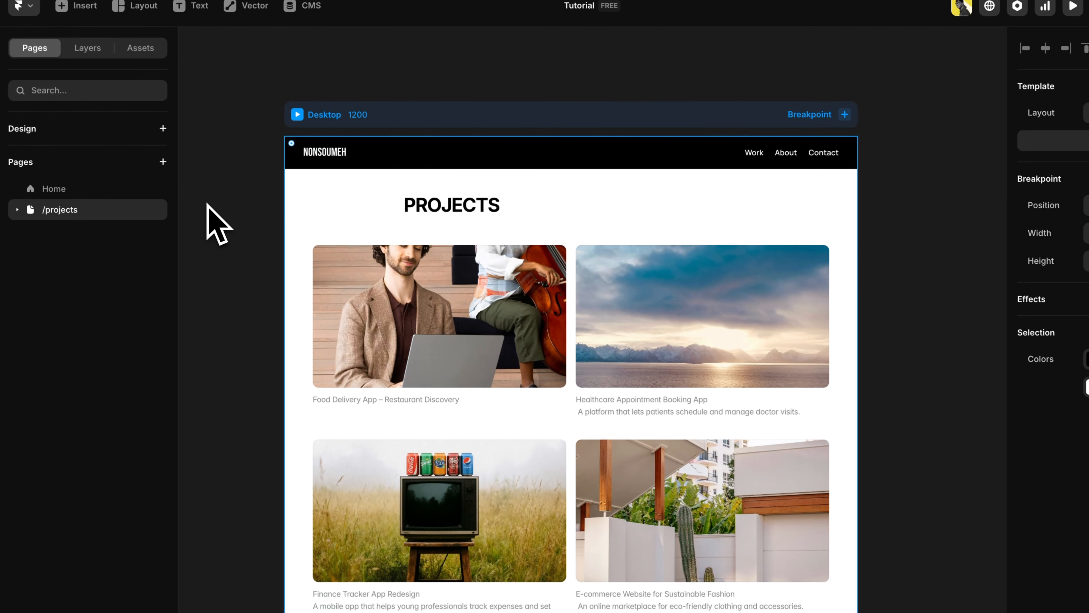
Step: Open the PROJECTS detail page nested under /projects and switch it to the food-delivery-app-restaurant-discovery item
left_click(207, 205)
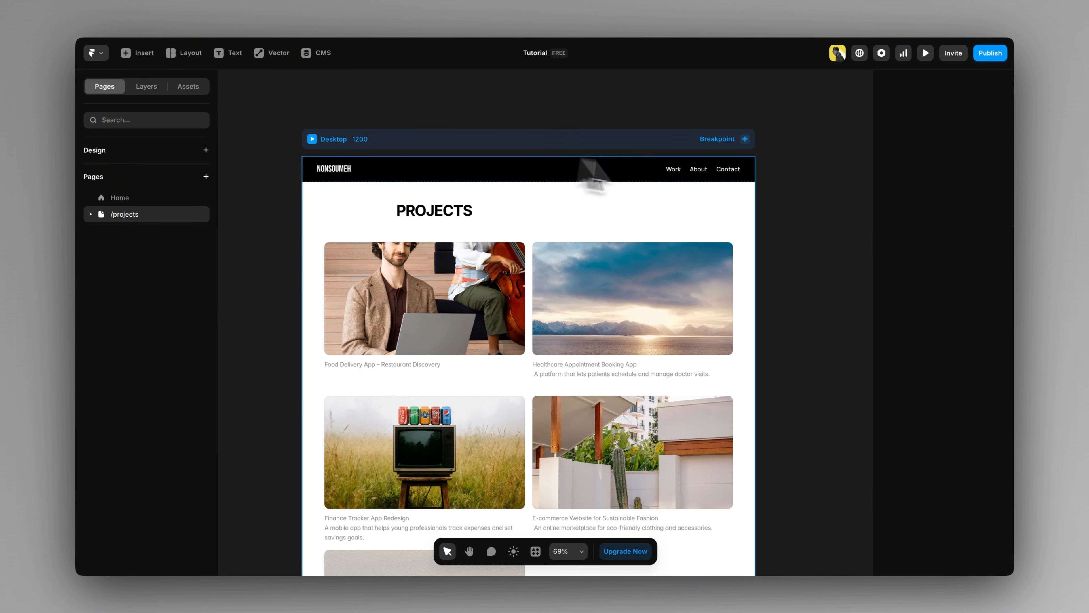
scroll(534, 431, "down", 4)
scroll(540, 447, "up", 3)
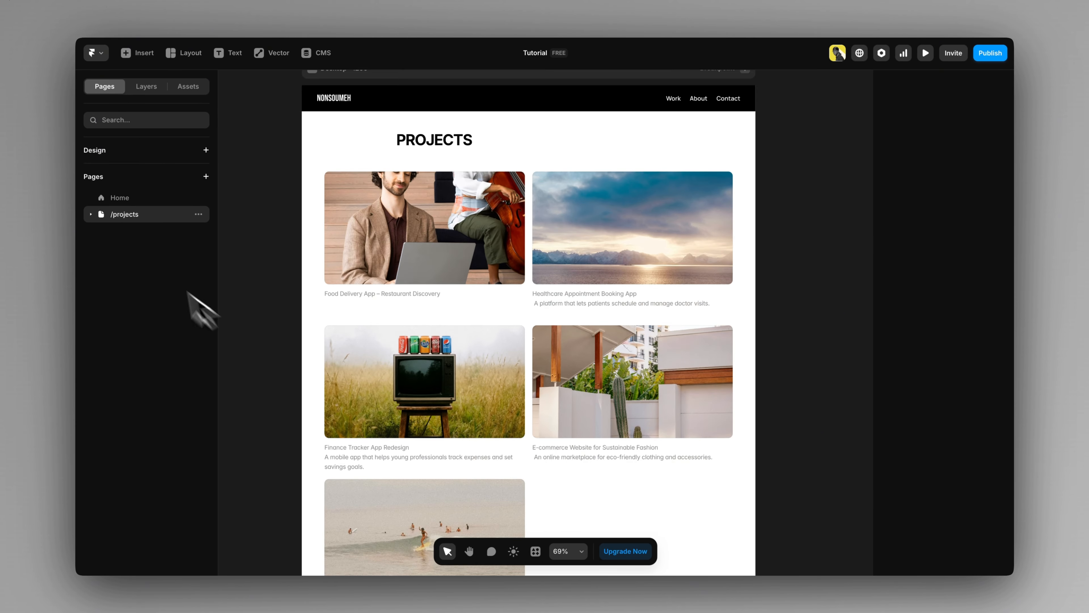
left_click(91, 214)
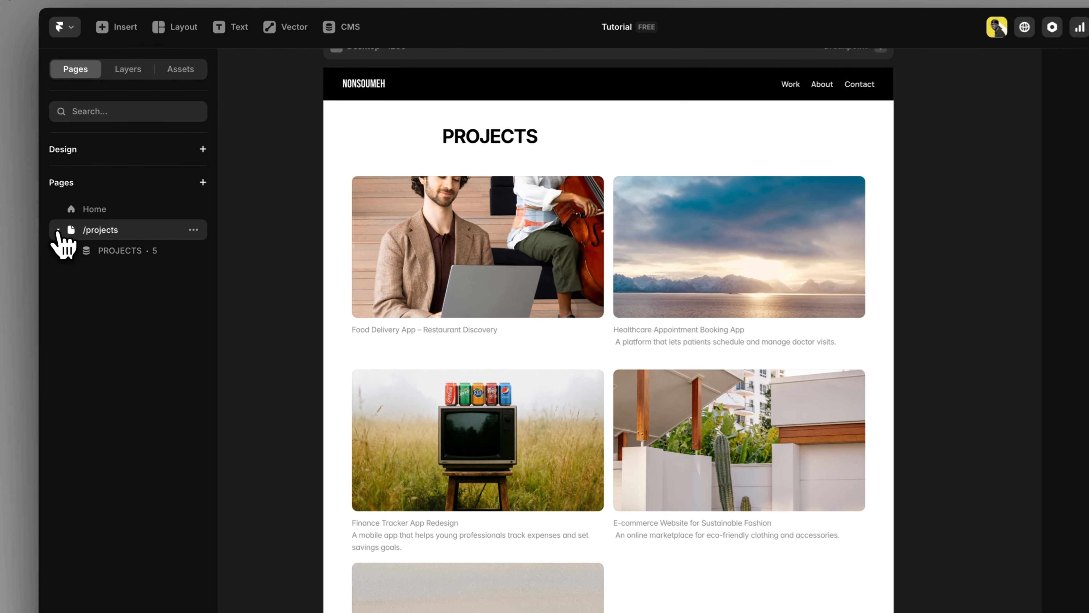
left_click(103, 253)
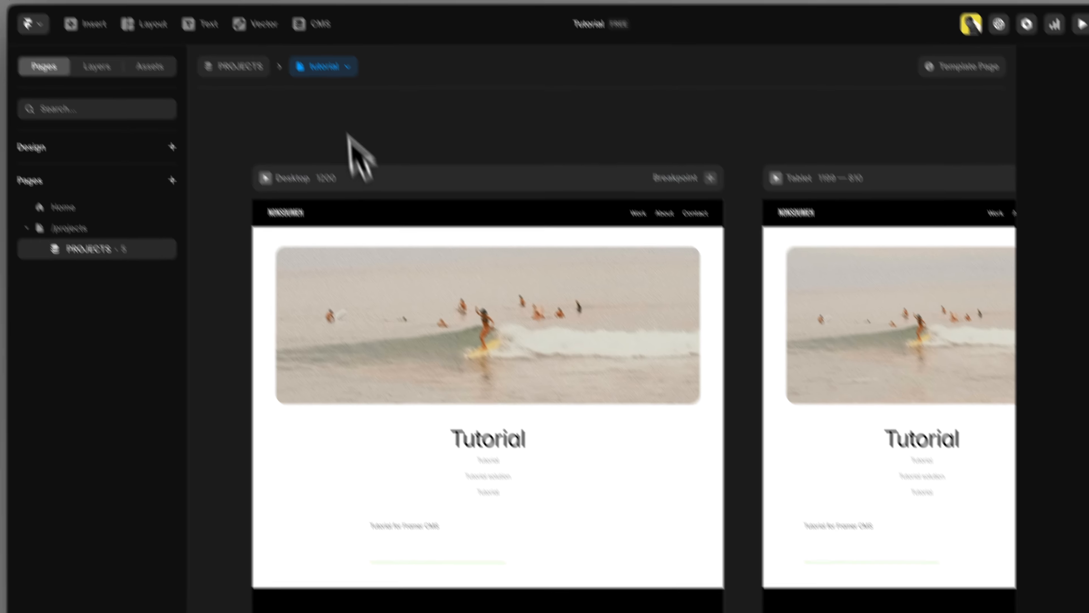
left_click(309, 26)
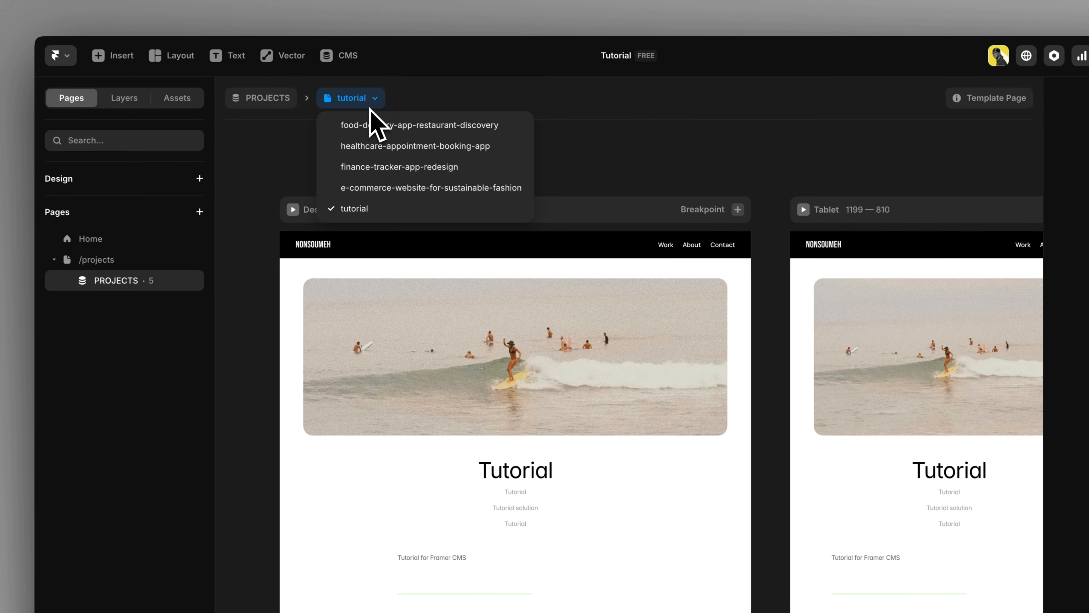
left_click(312, 71)
left_click(366, 103)
left_click(367, 124)
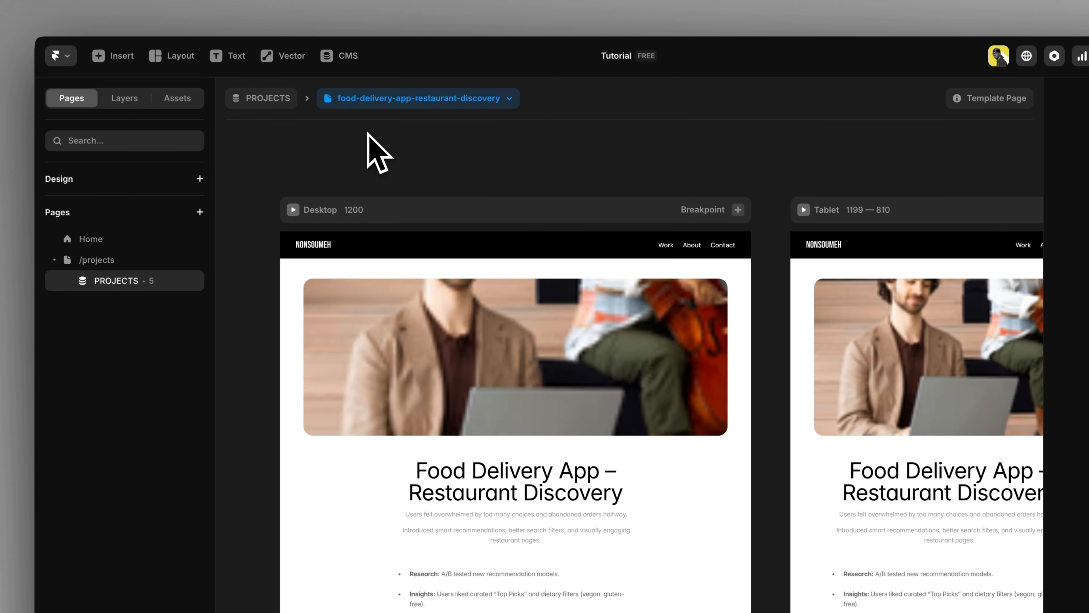
Step: Preview the /projects page at desktop size, look through all its project cards, and close the preview
left_click(121, 258)
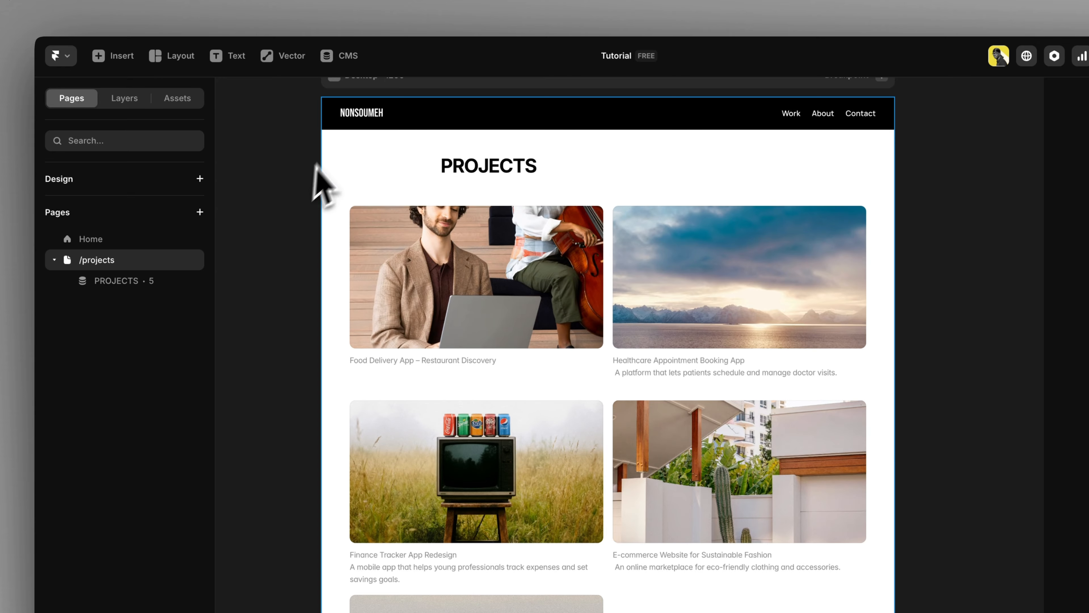
scroll(326, 172, "up", 3)
left_click(334, 172)
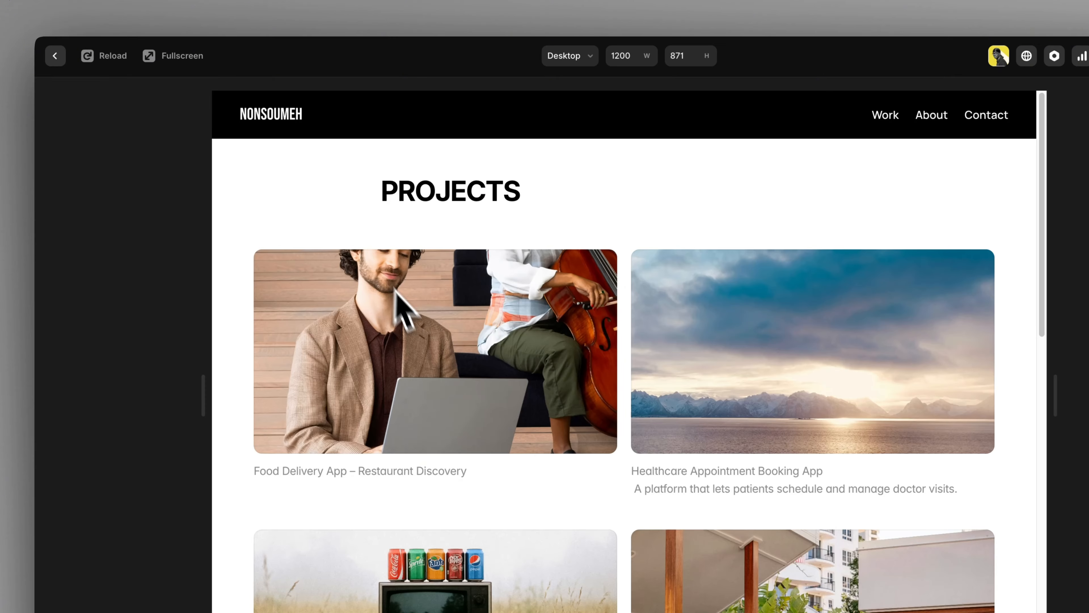
scroll(389, 333, "down", 5)
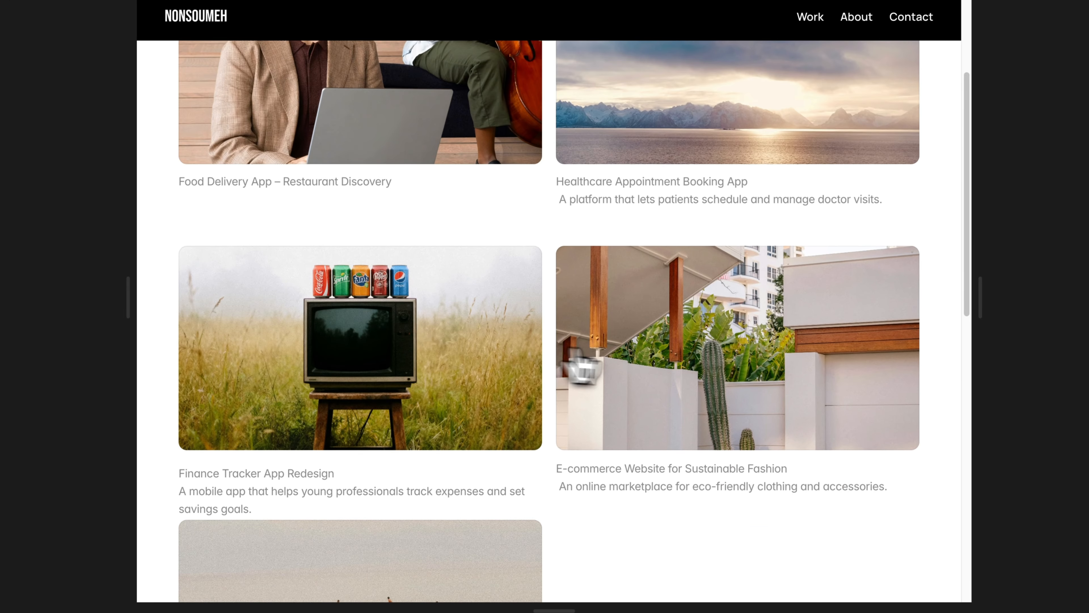
scroll(357, 372, "down", 6)
scroll(386, 395, "up", 10)
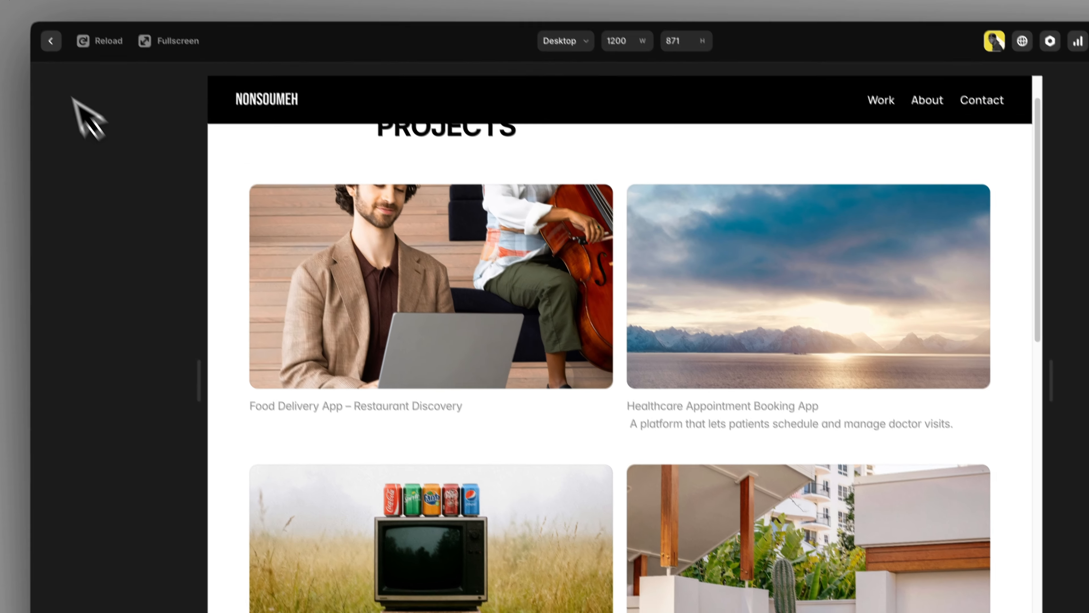
left_click(57, 59)
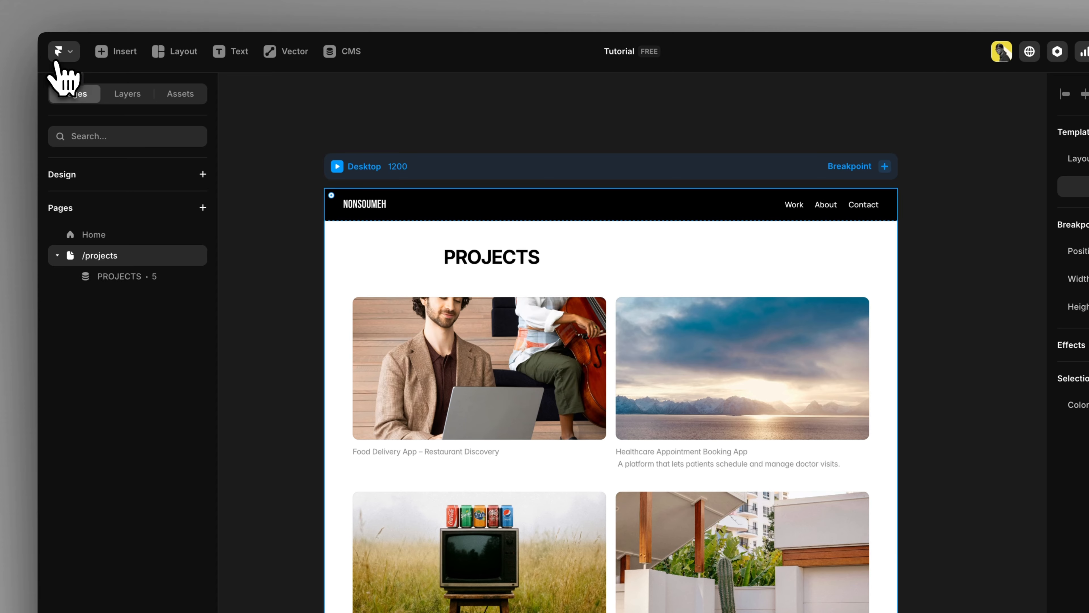
Step: Open the Project card component from the first project item and create a Link variable for its Link To property
left_click(489, 387)
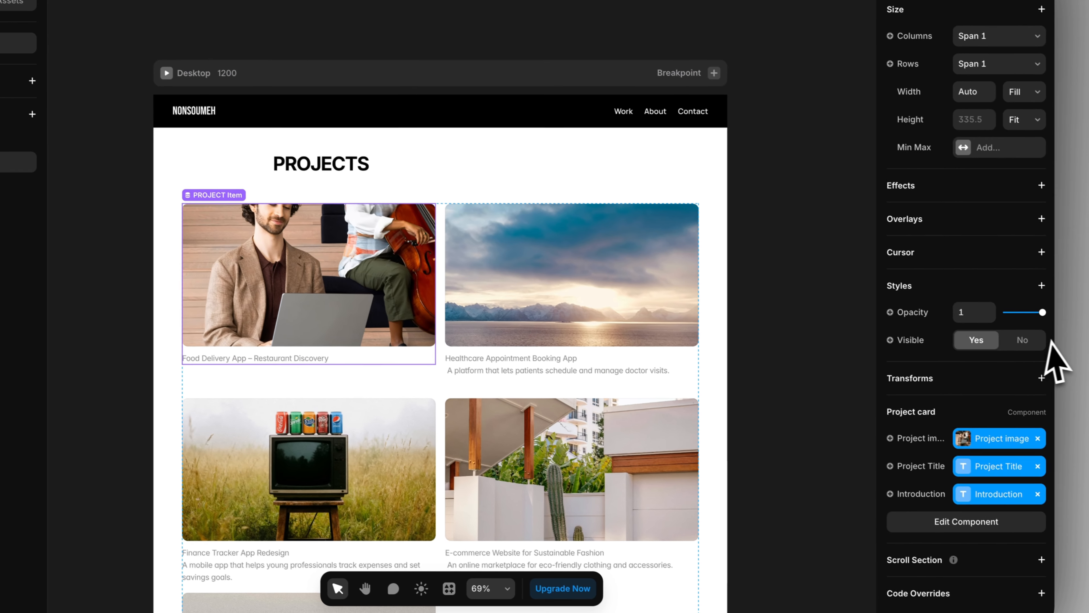
scroll(1050, 362, "up", 3)
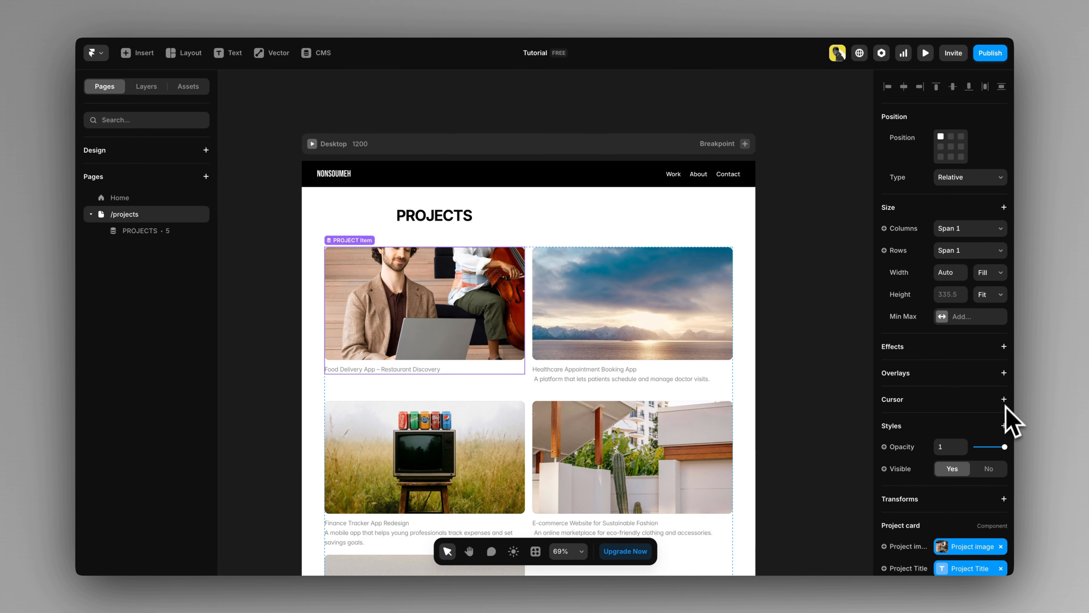
scroll(1029, 430, "down", 4)
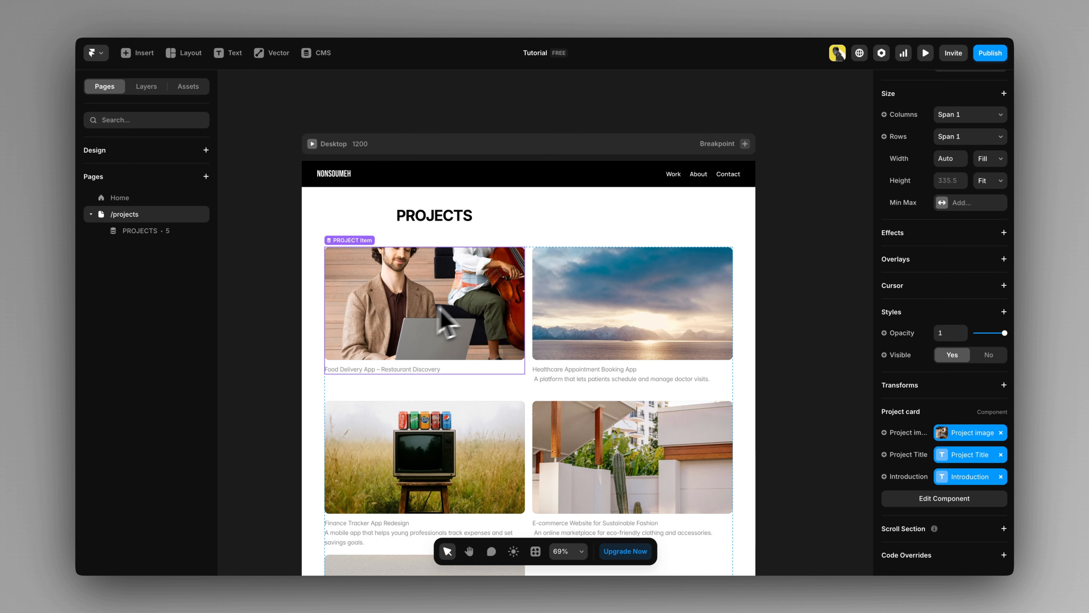
scroll(992, 254, "up", 3)
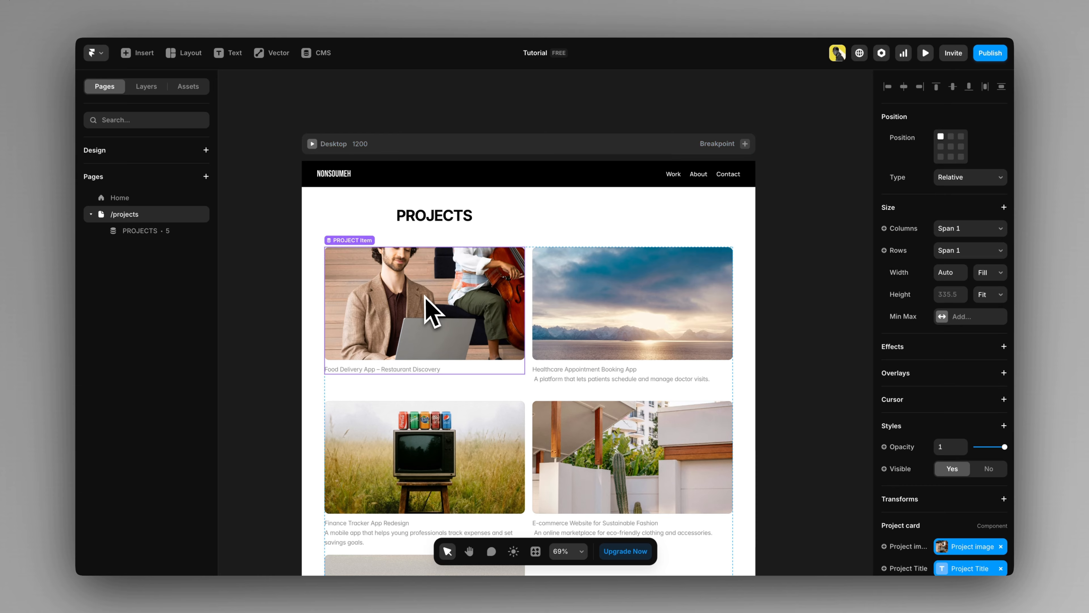
scroll(428, 320, "down", 1)
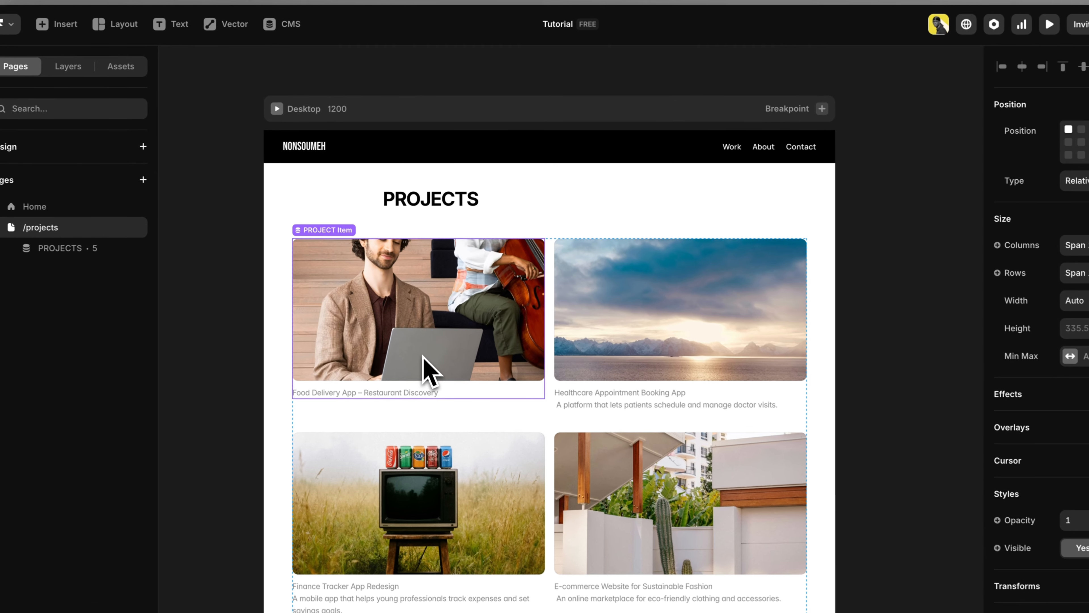
double_click(430, 329)
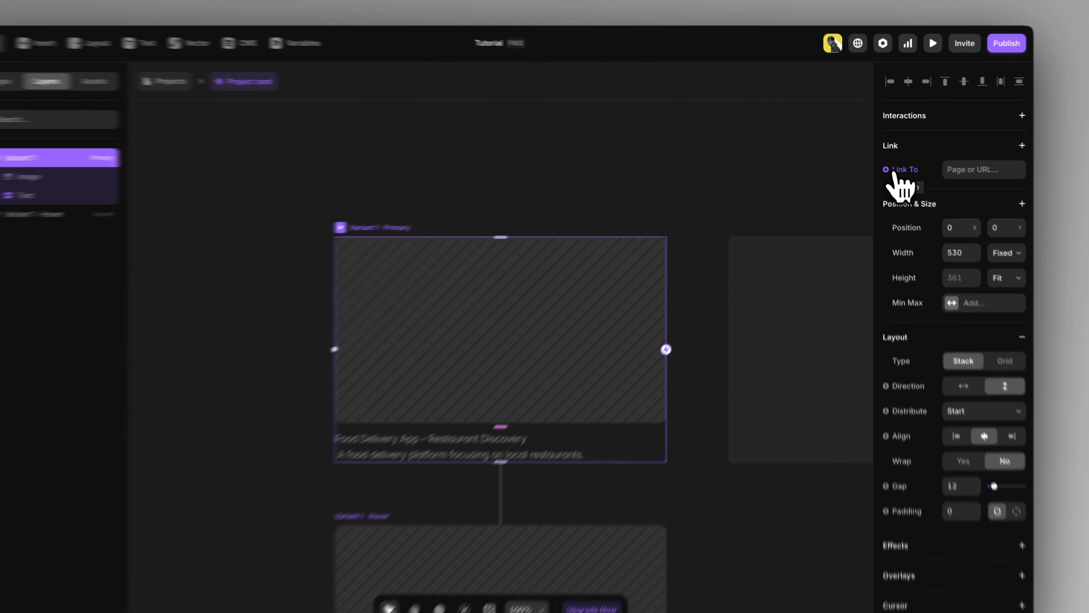
left_click(900, 165)
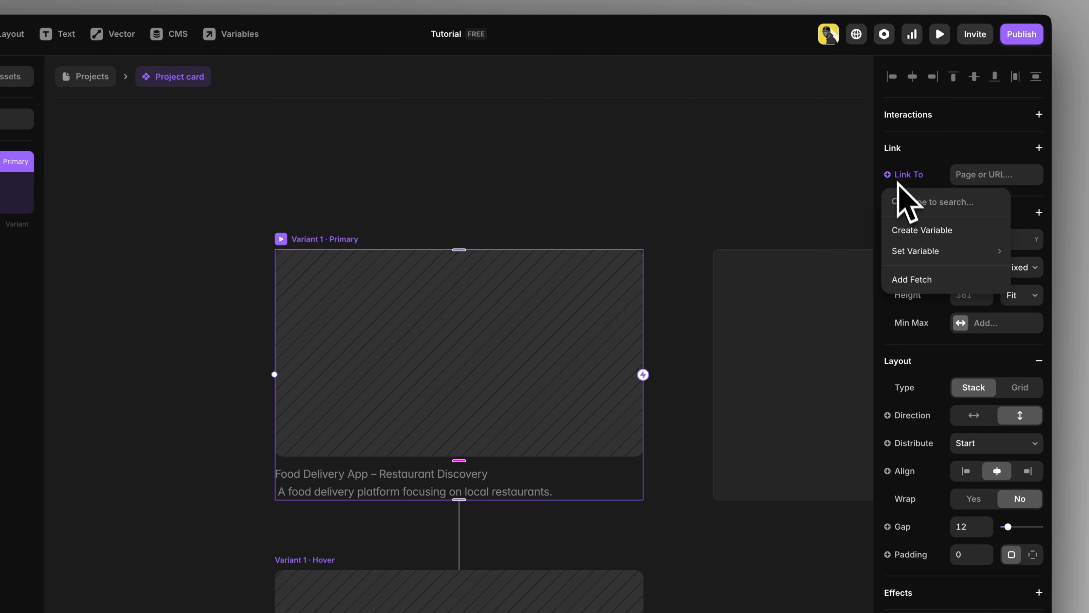
left_click(914, 238)
left_click(982, 175)
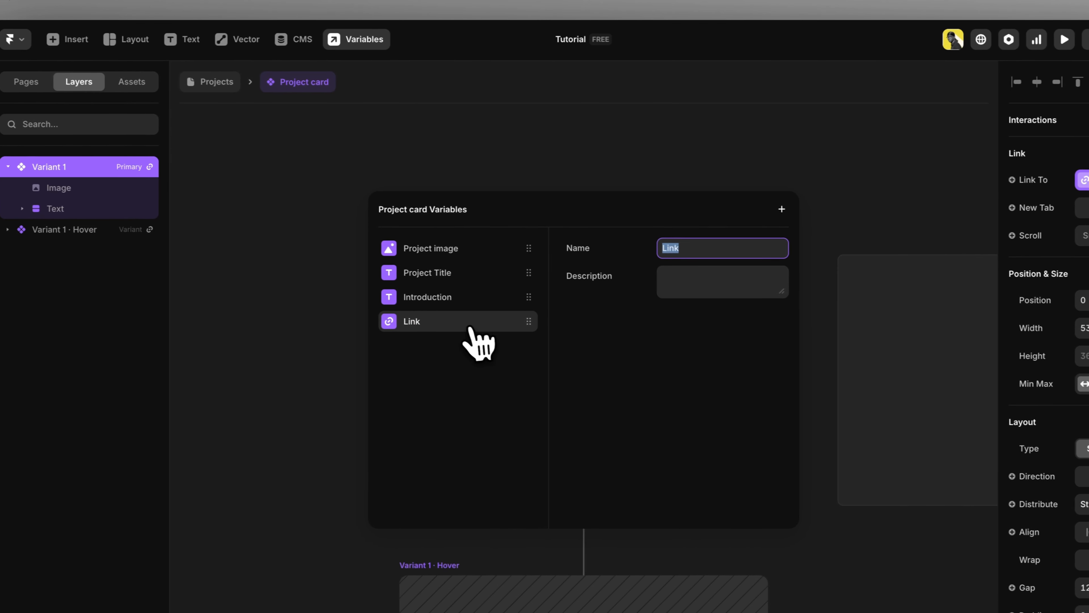
left_click(277, 307)
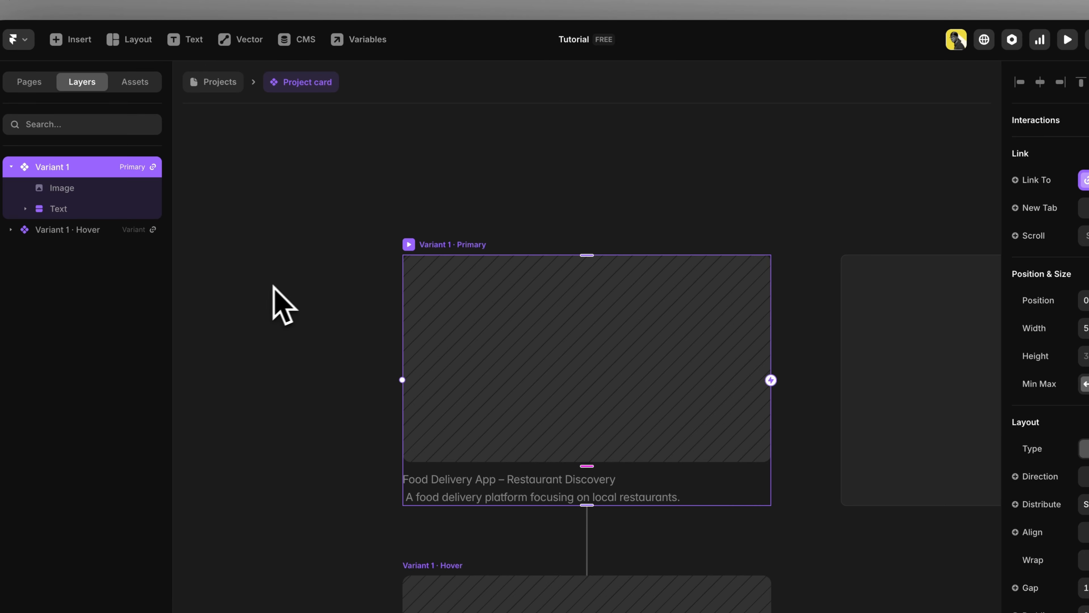
Step: Return to the /projects page and link the Project card to the /projects/:slug CMS page
left_click(215, 88)
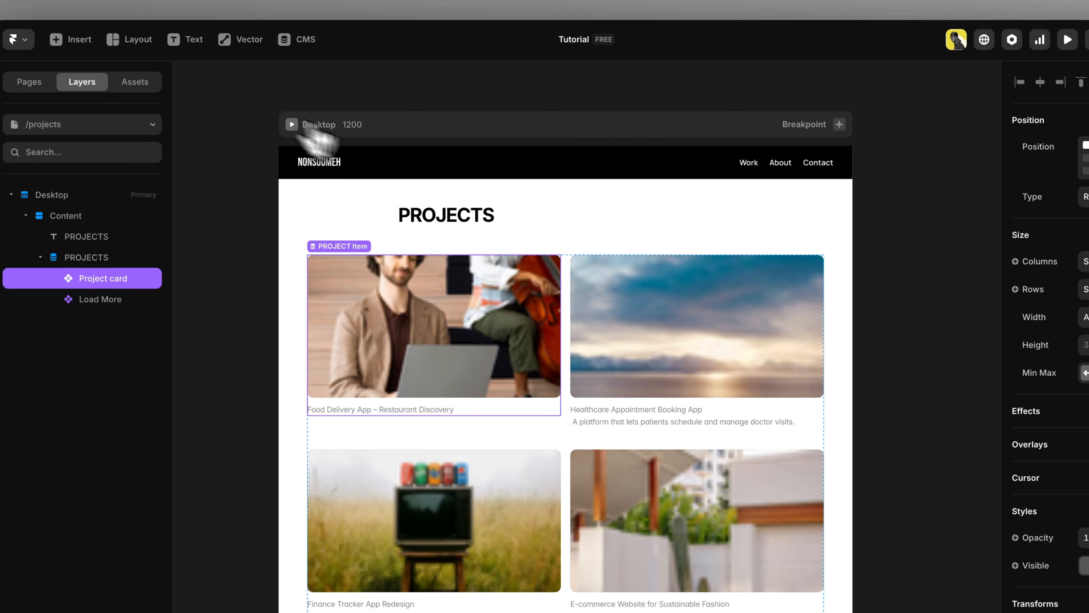
scroll(364, 377, "down", 2)
scroll(313, 356, "up", 1)
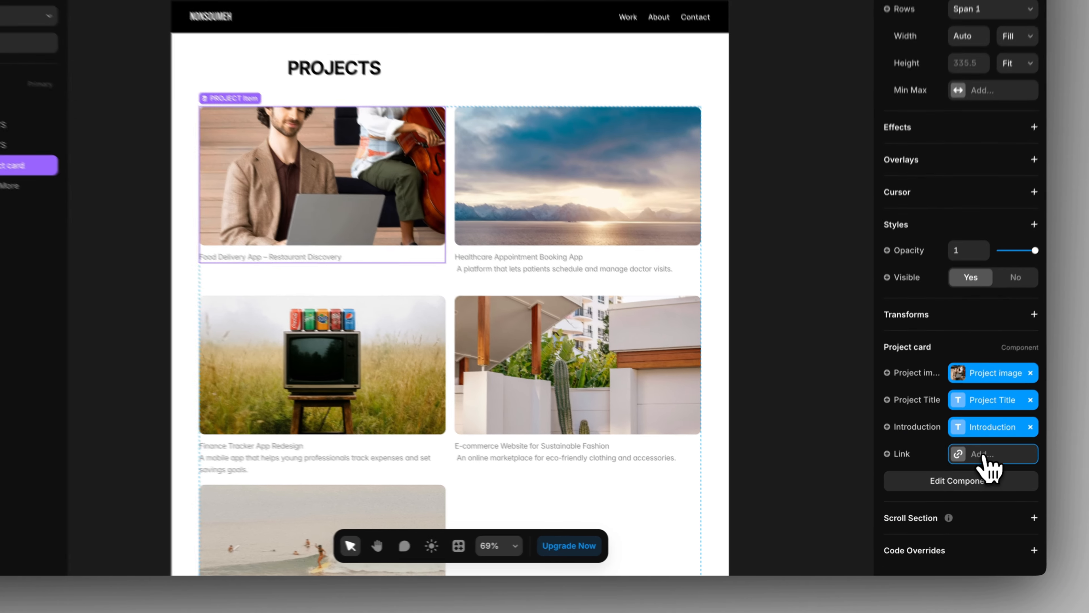
left_click(963, 477)
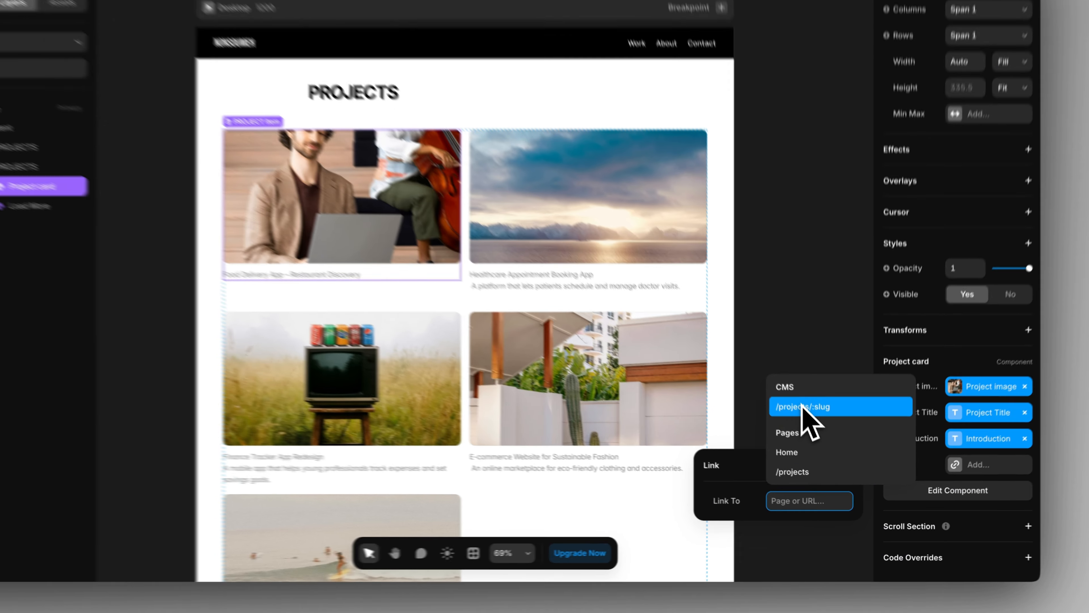
left_click(815, 428)
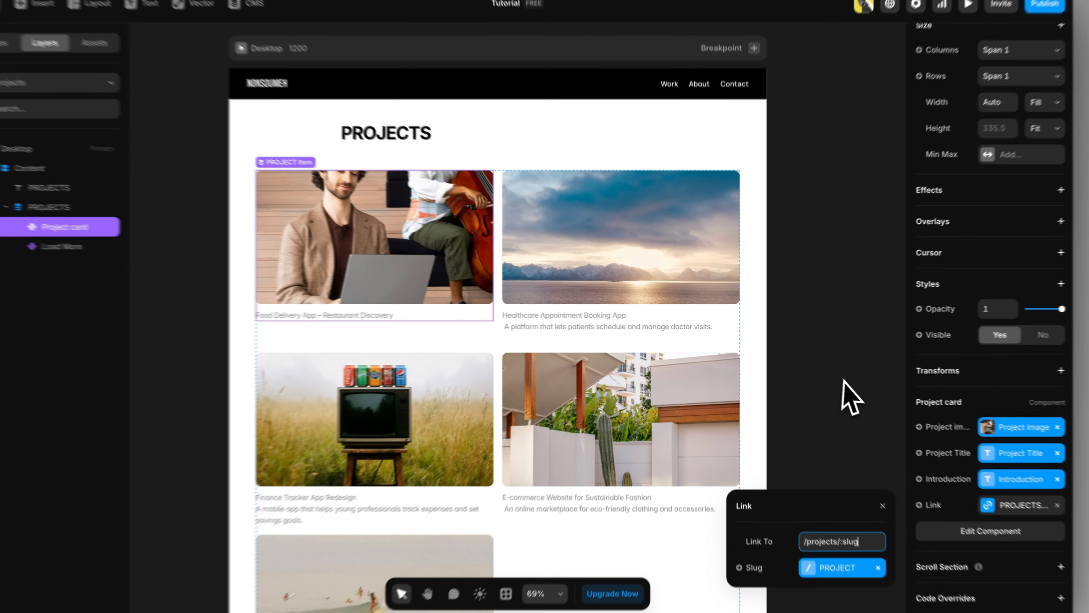
left_click(823, 373)
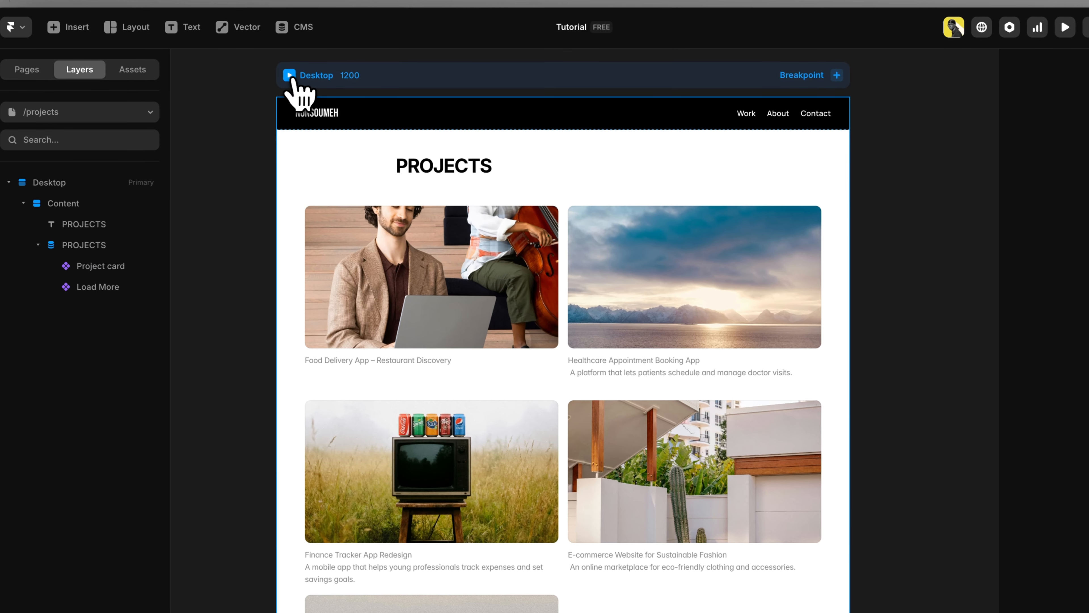
Step: Preview the /projects page, follow the Healthcare Appointment Booking App and Food Delivery App cards to their detail pages, and close the preview
left_click(276, 68)
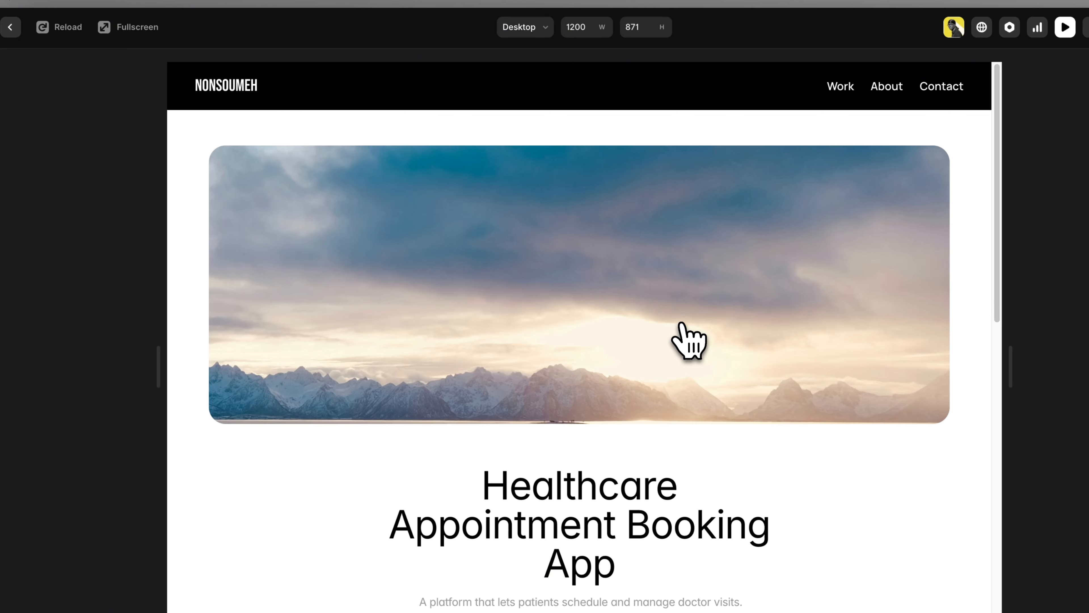
scroll(687, 335, "down", 10)
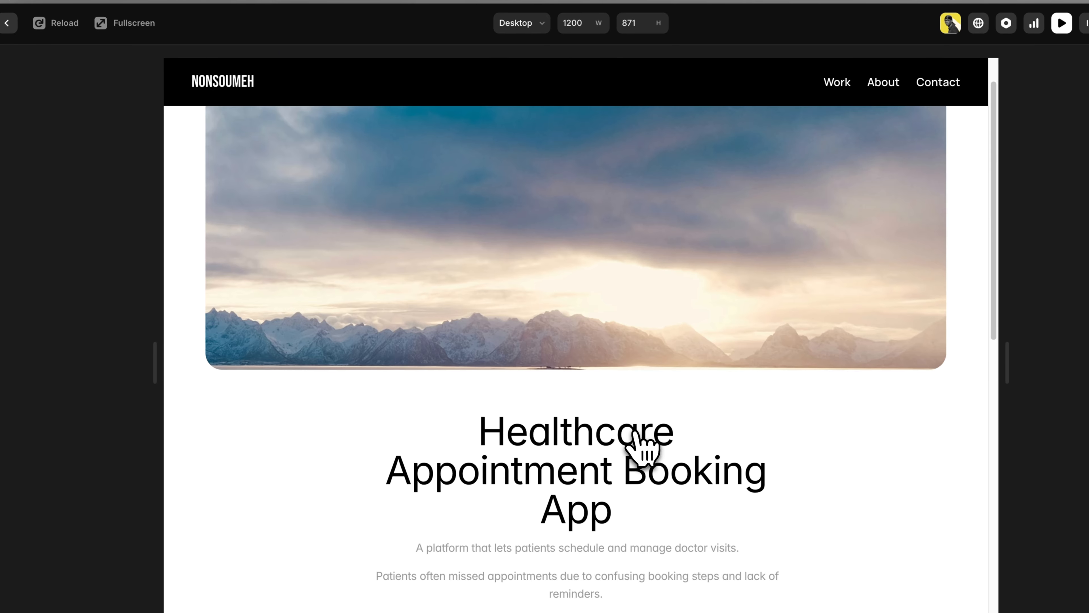
scroll(642, 446, "up", 2)
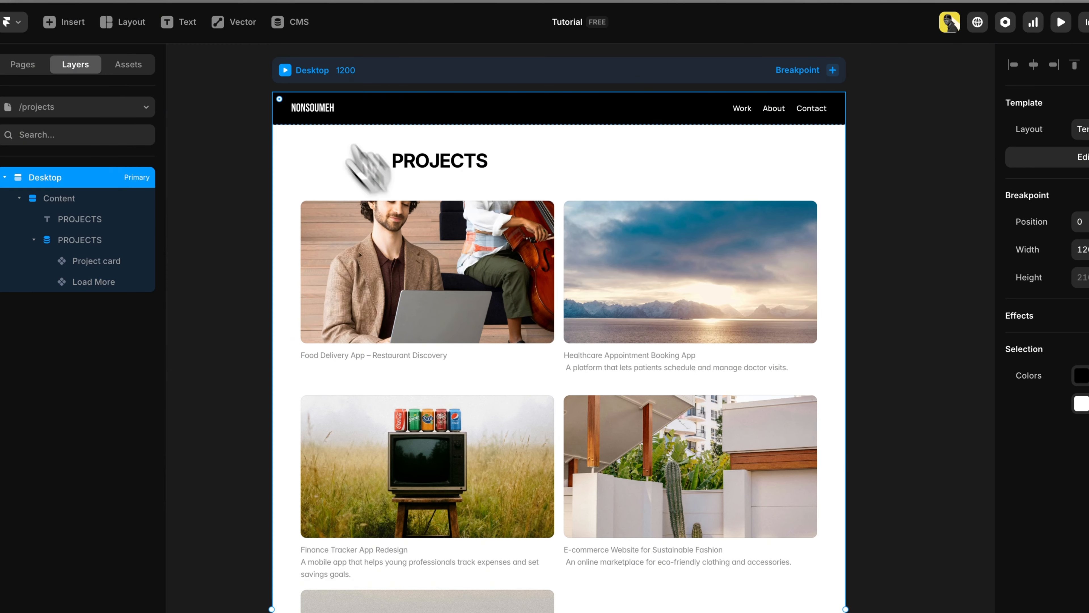
left_click(285, 70)
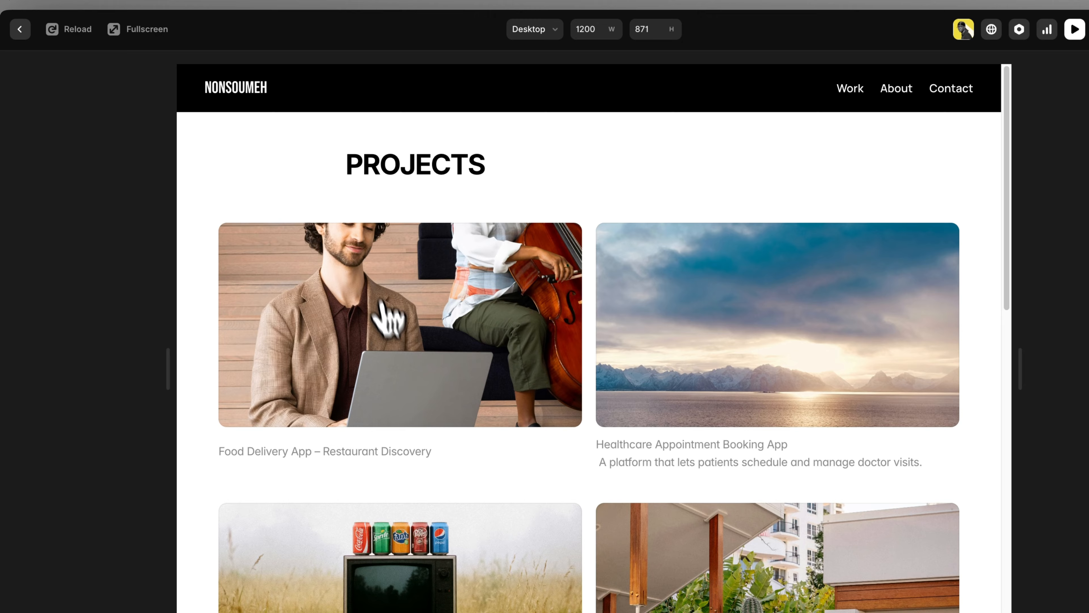
left_click(388, 320)
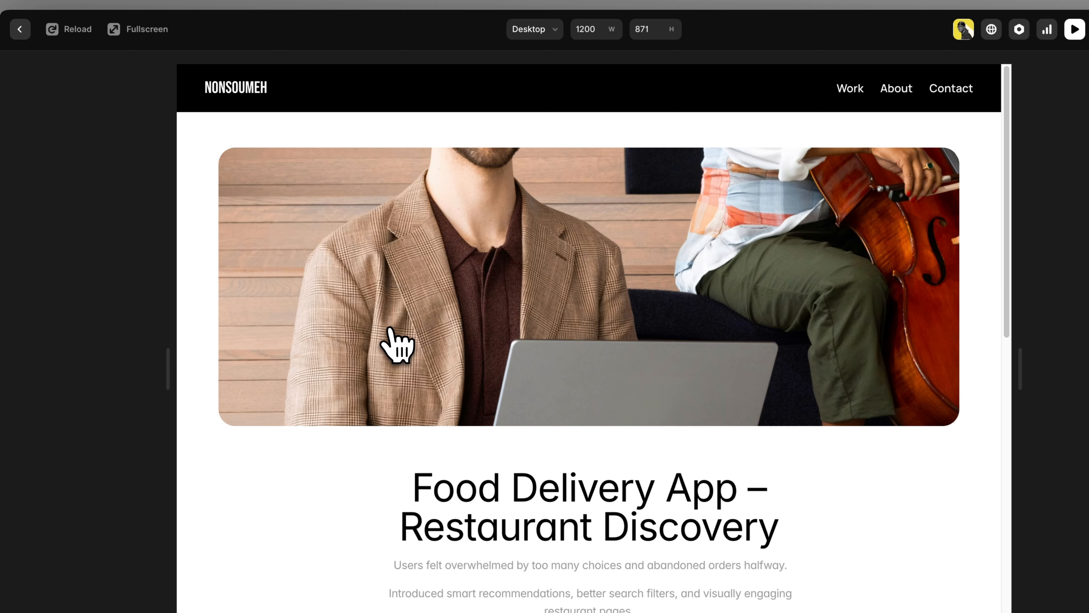
scroll(544, 407, "down", 5)
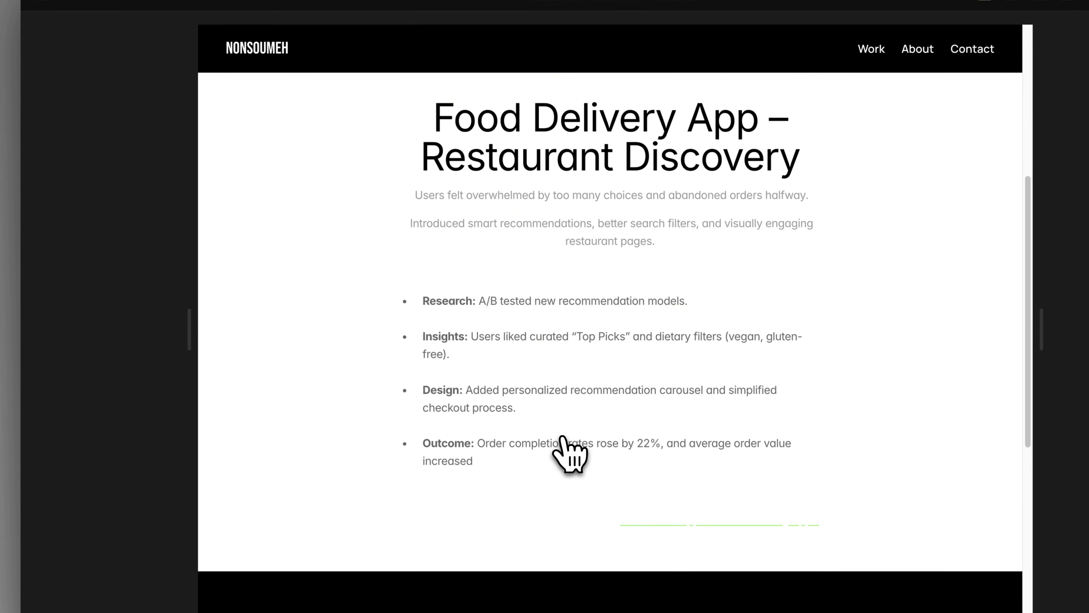
scroll(566, 450, "up", 8)
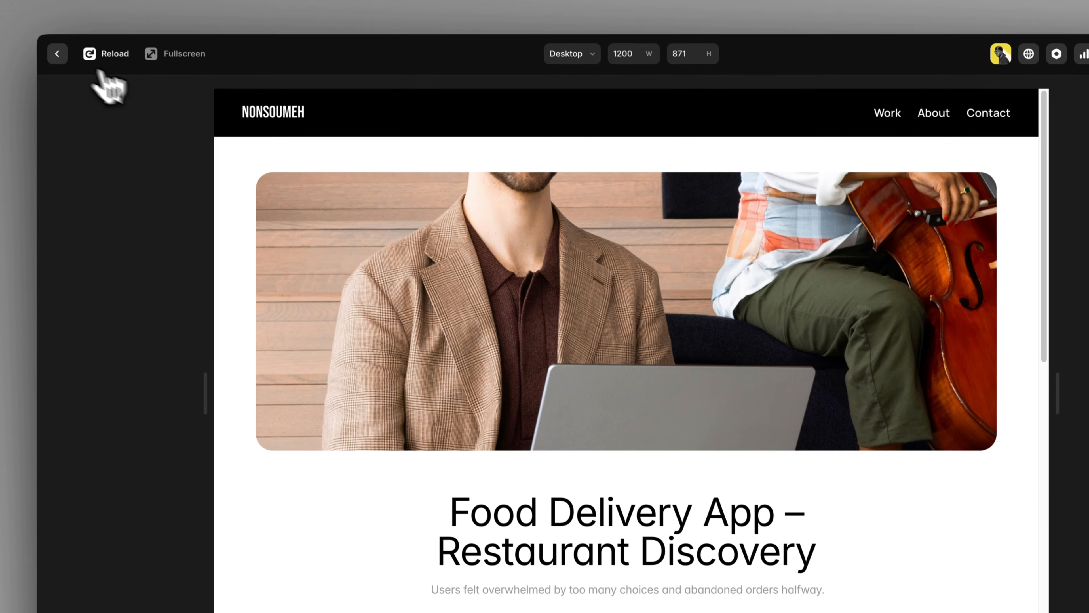
left_click(57, 53)
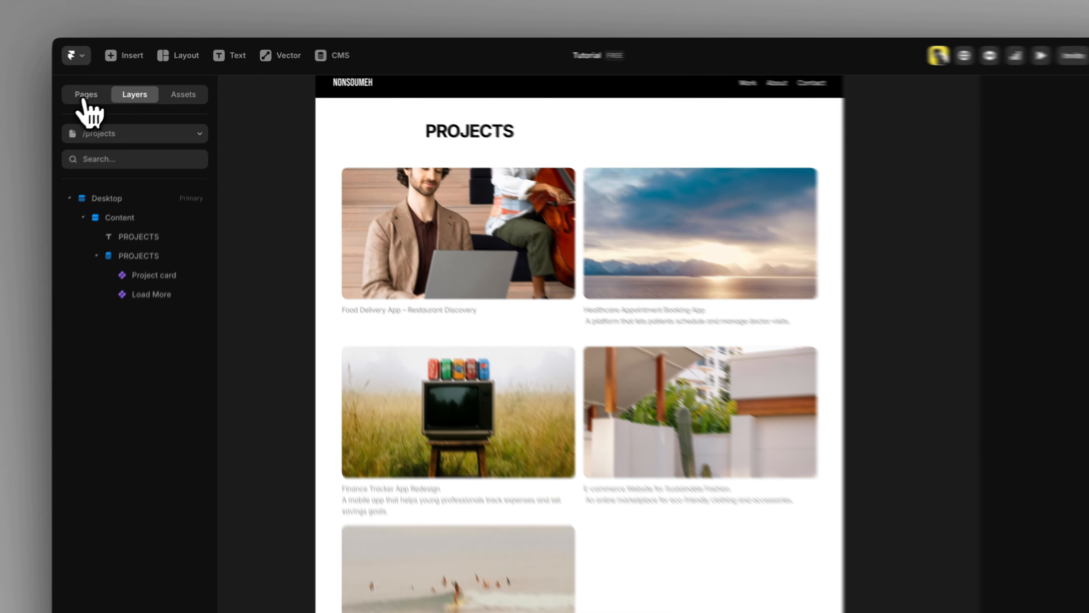
Step: Open the Home page and look through its sections down to the contact form
left_click(103, 88)
left_click(100, 243)
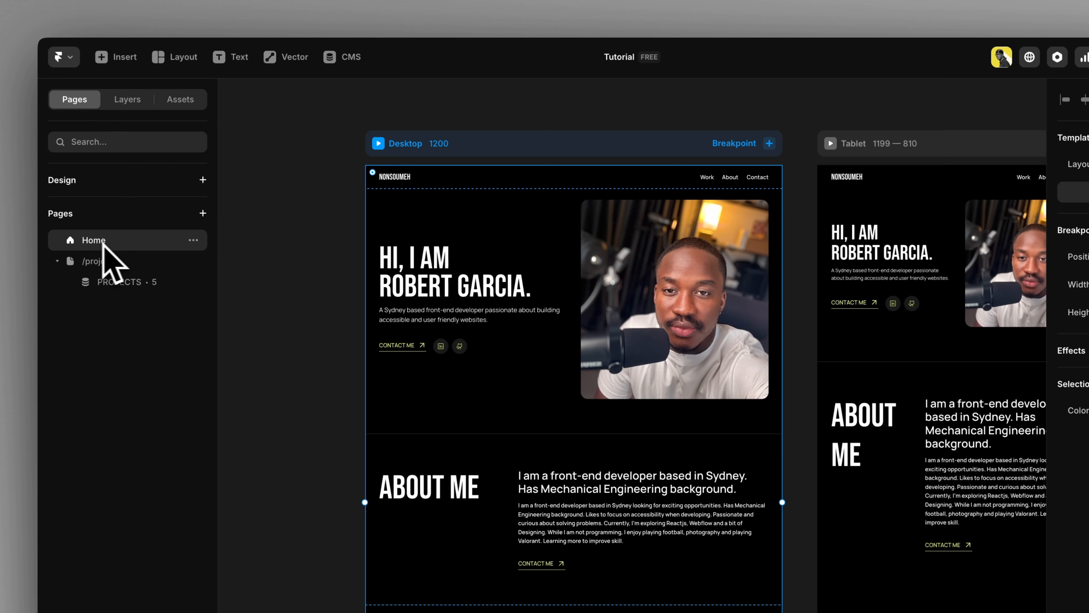
scroll(291, 296, "down", 1)
scroll(287, 286, "down", 3)
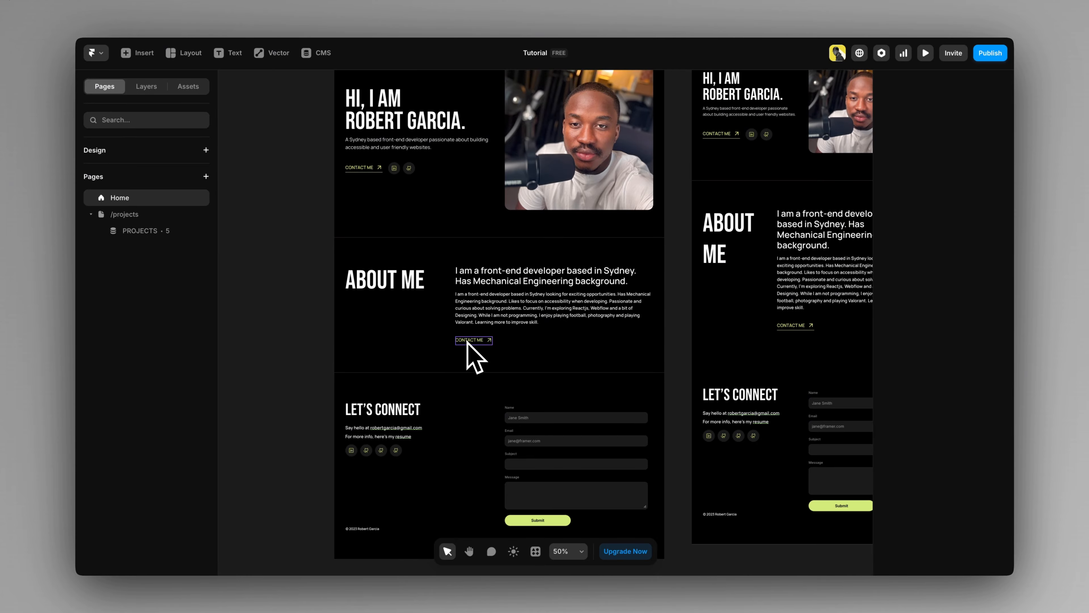
Step: Return to the /projects page and inspect the settings of the PROJECTS list and its first project card
left_click(156, 213)
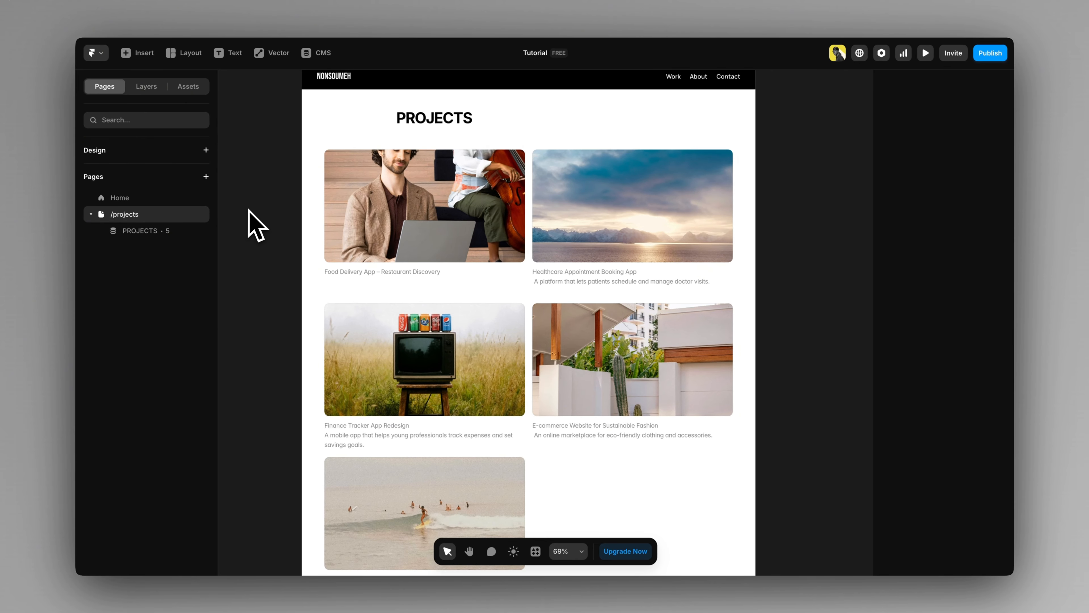
scroll(257, 225, "down", 1)
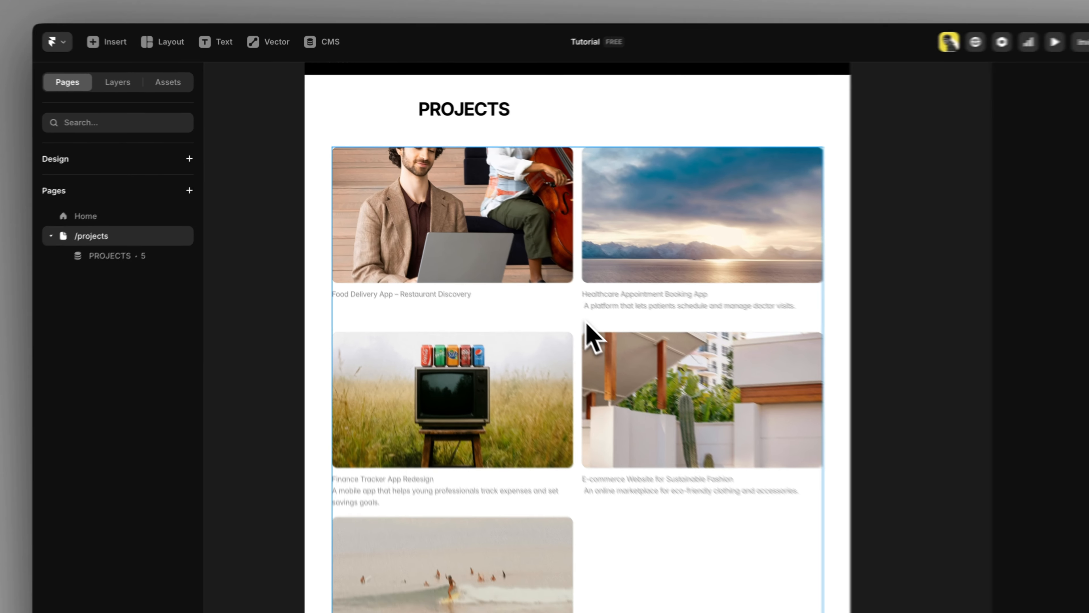
left_click(586, 323)
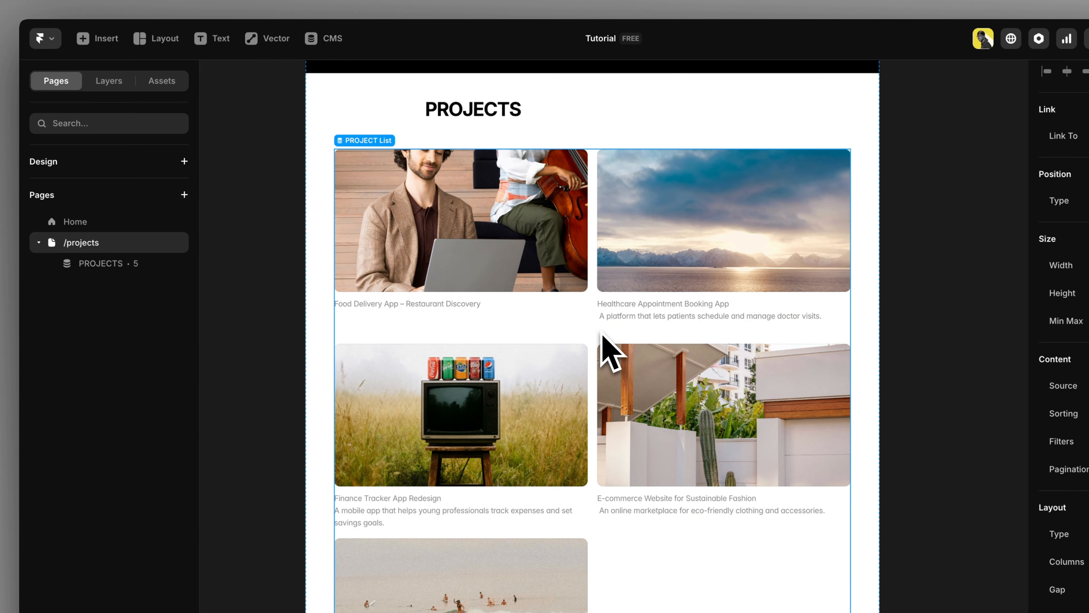
left_click(483, 265)
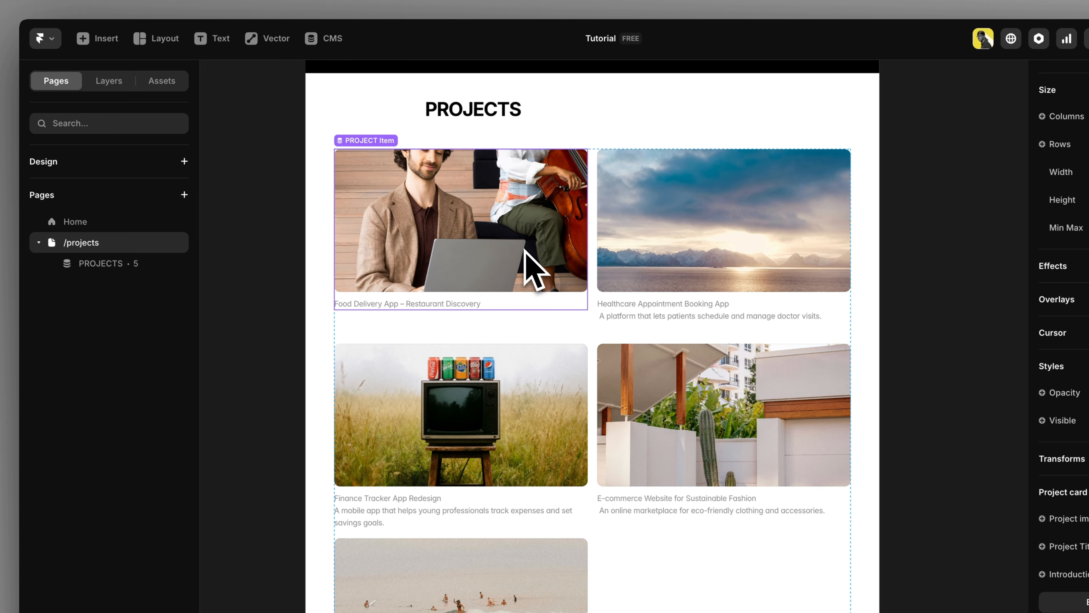
left_click(596, 327)
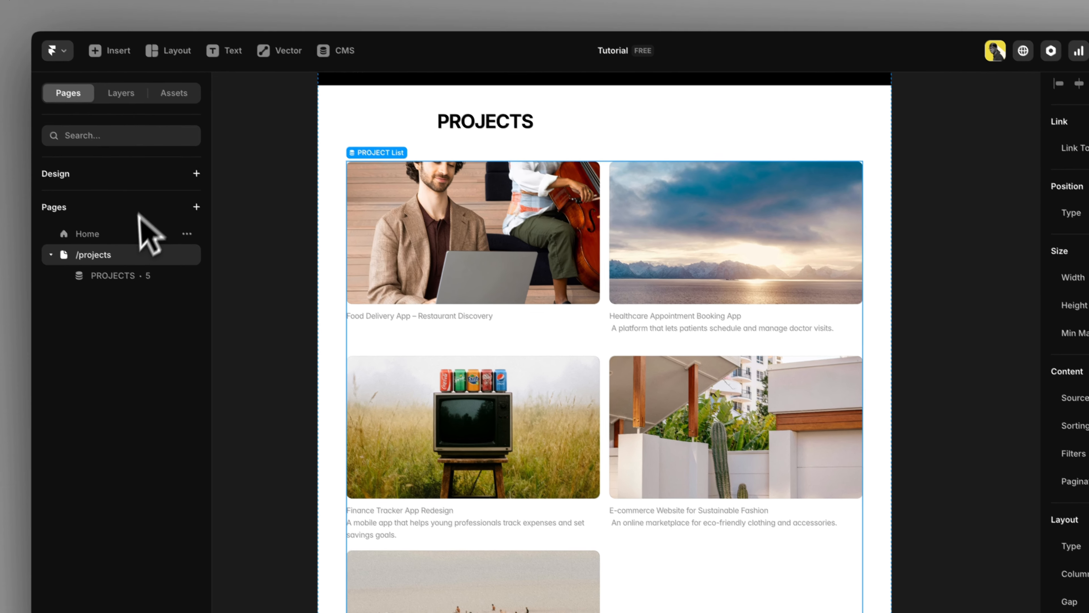
Step: Open the Home page, check the CMS collections available for insertion, and go back to its About Me section
left_click(111, 219)
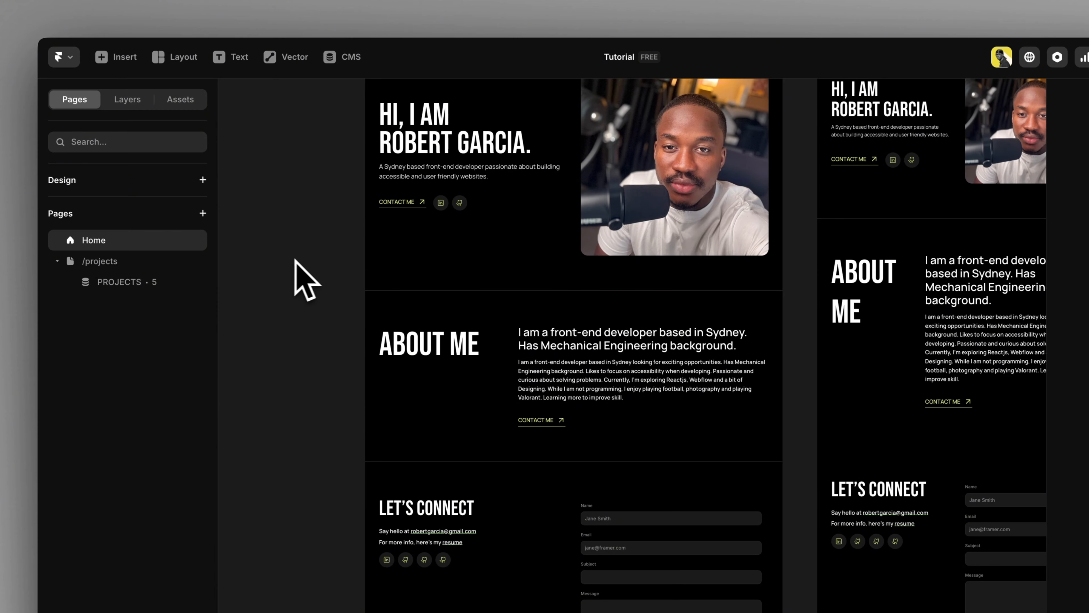
scroll(290, 260, "up", 3)
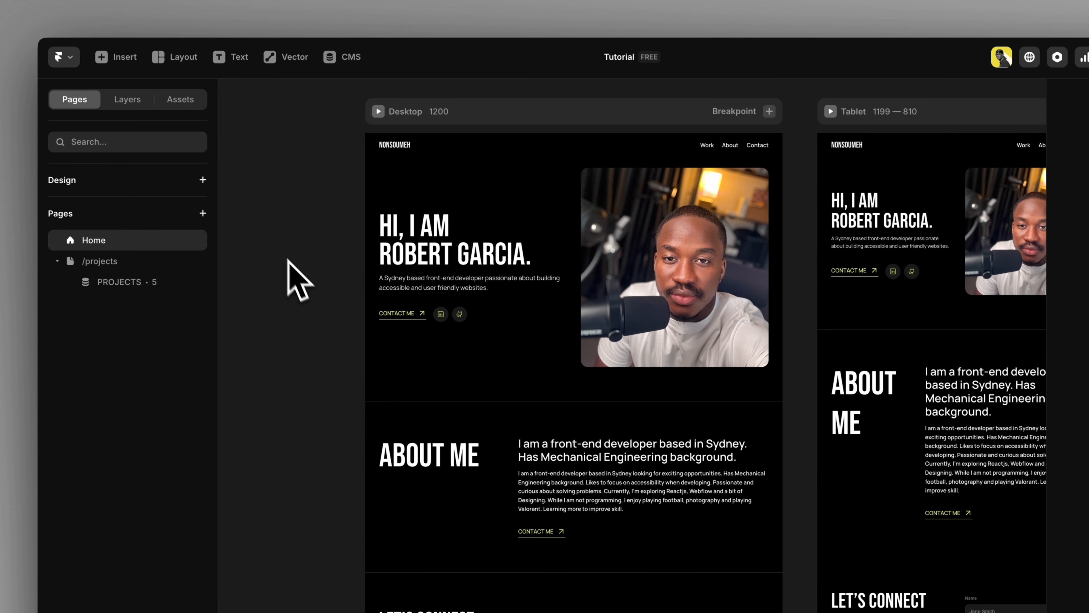
left_click(126, 59)
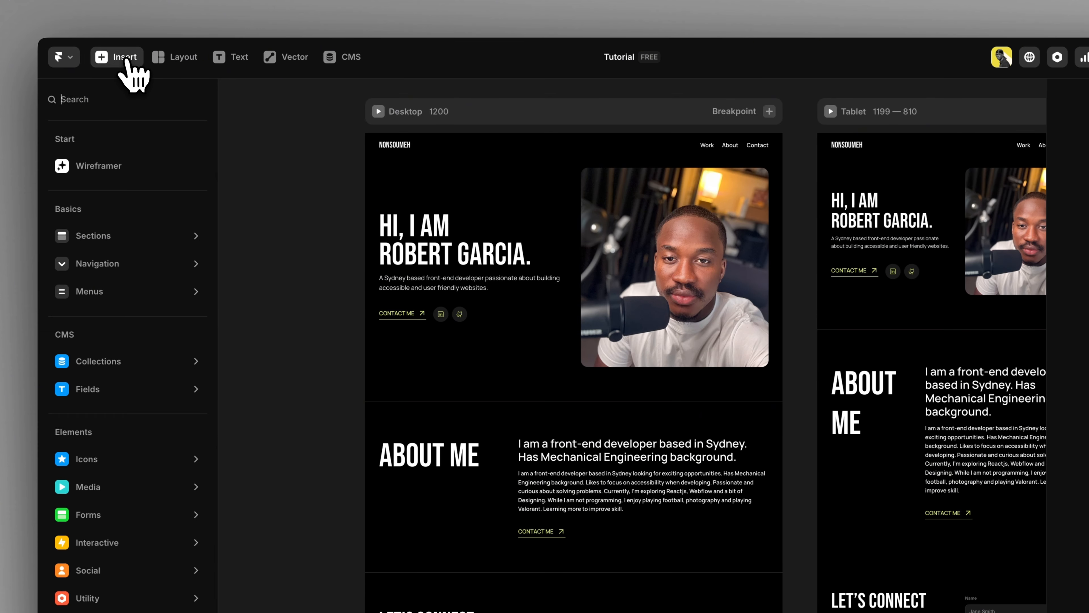
mouse_move(74, 356)
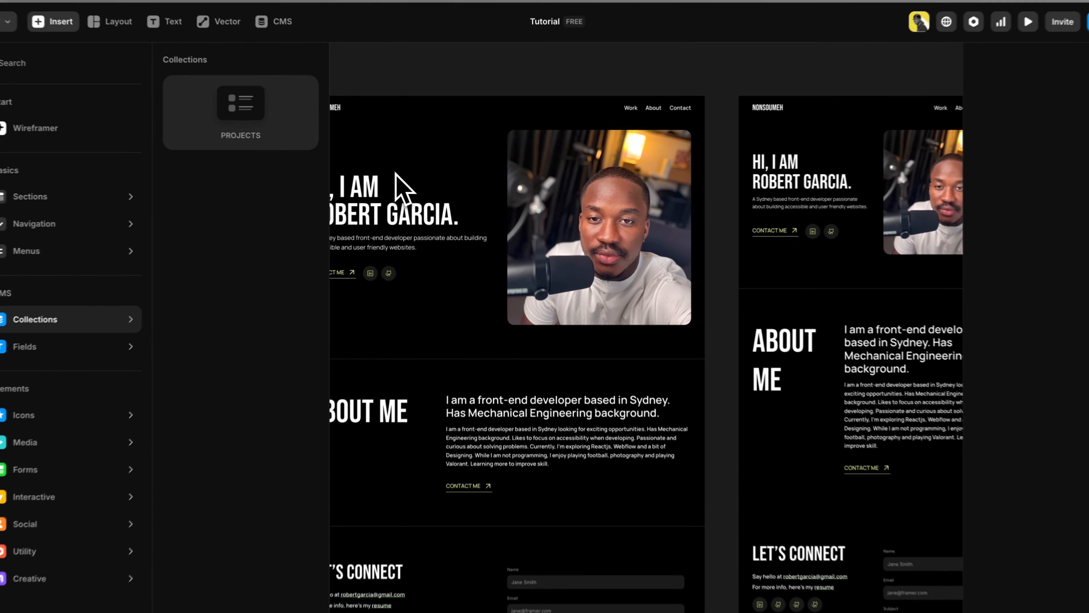
left_click_drag(415, 175, 560, 162)
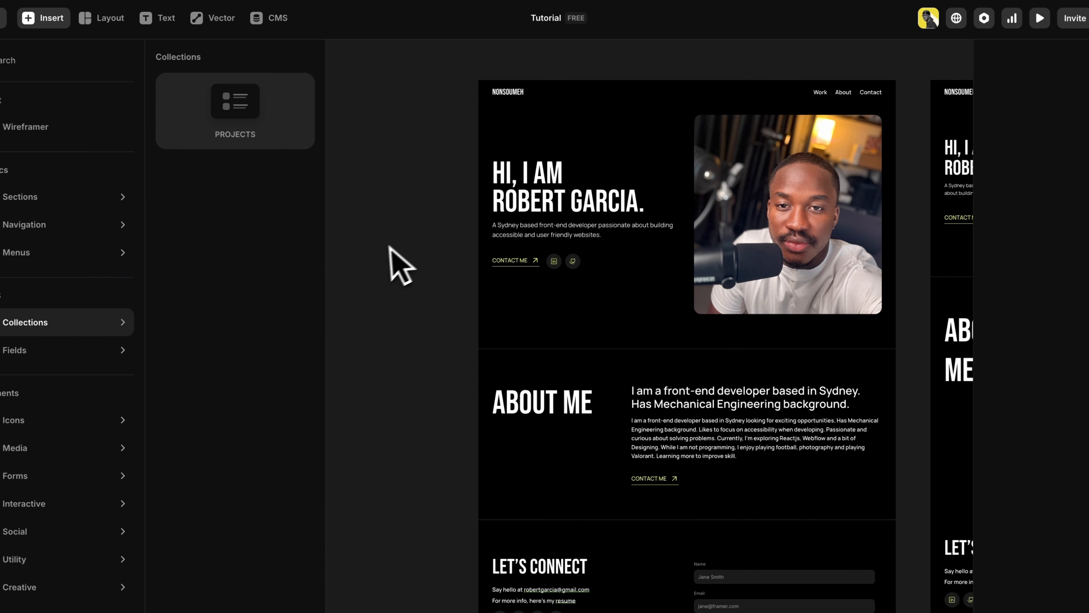
left_click(403, 242)
scroll(557, 261, "down", 3)
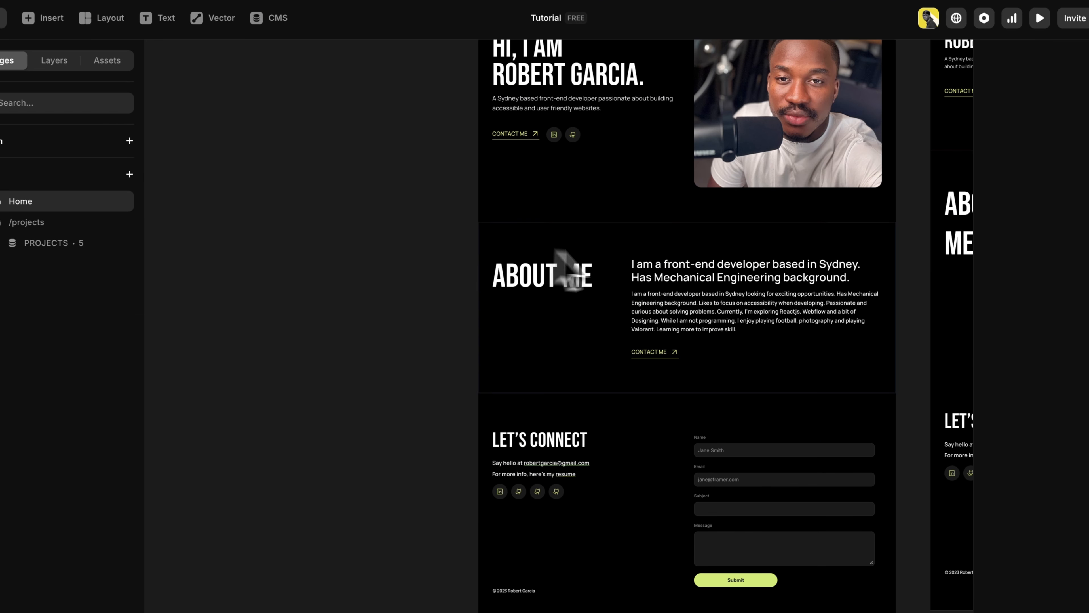
Step: Duplicate the About Me section on the Home page and delete everything inside the copy's container
left_click(587, 236)
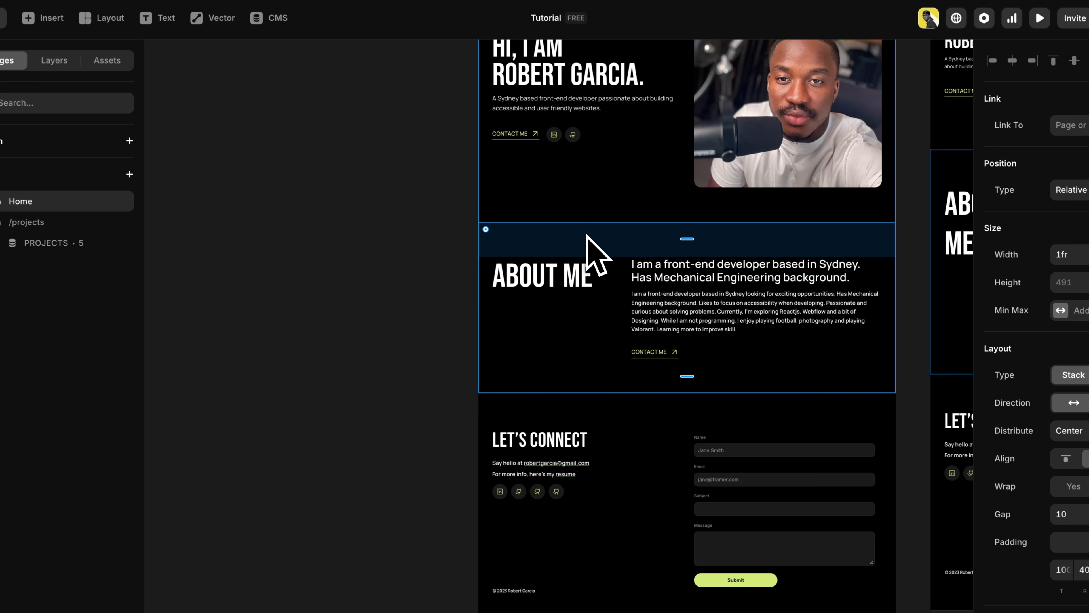
key("super+d")
scroll(596, 270, "down", 1)
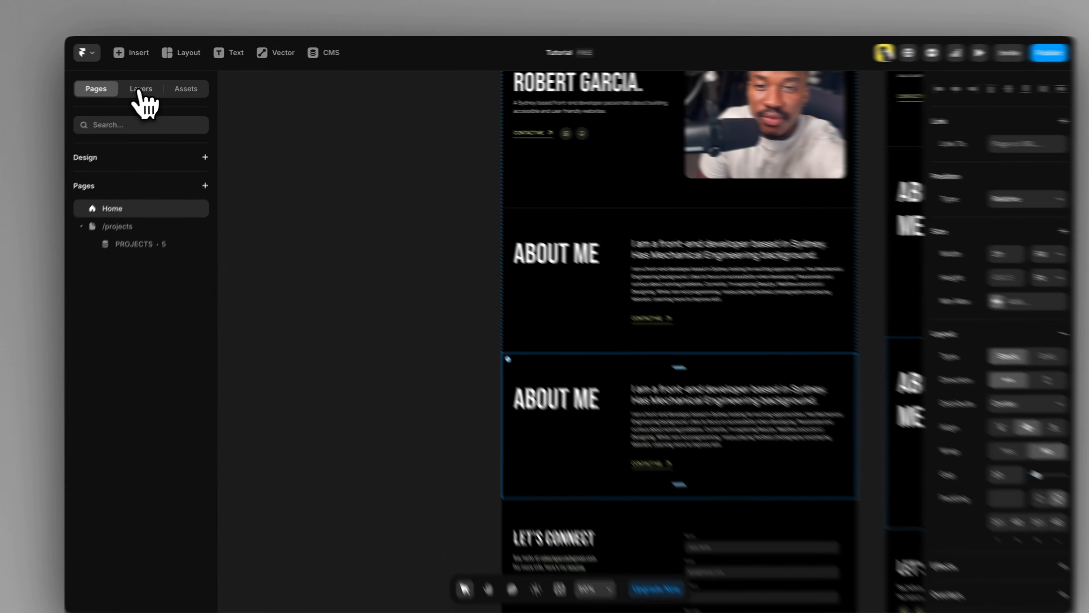
left_click(139, 91)
left_click(131, 317)
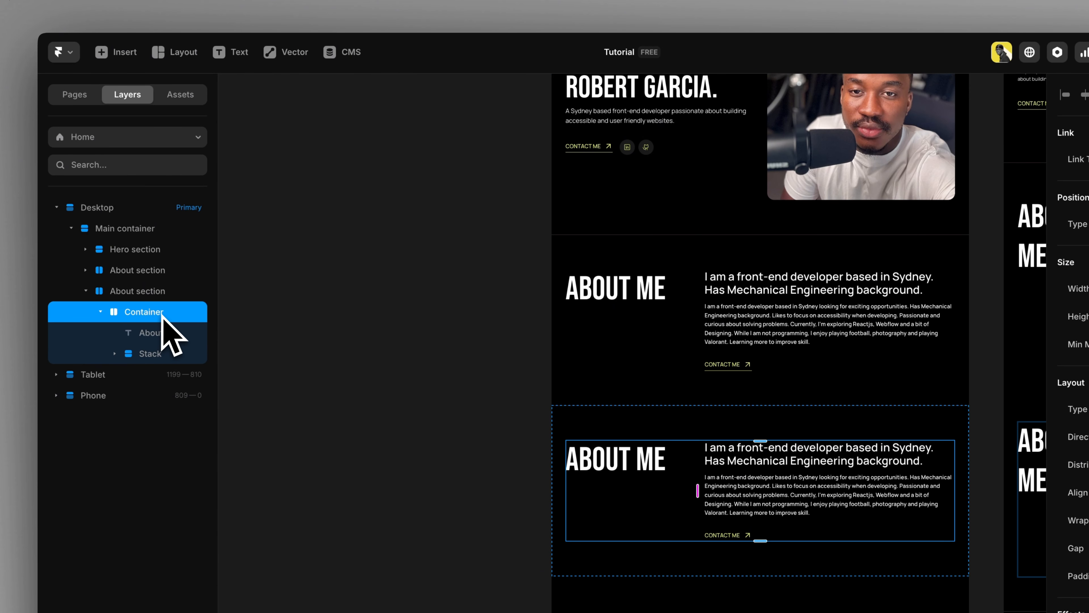
key("Return")
key("Delete")
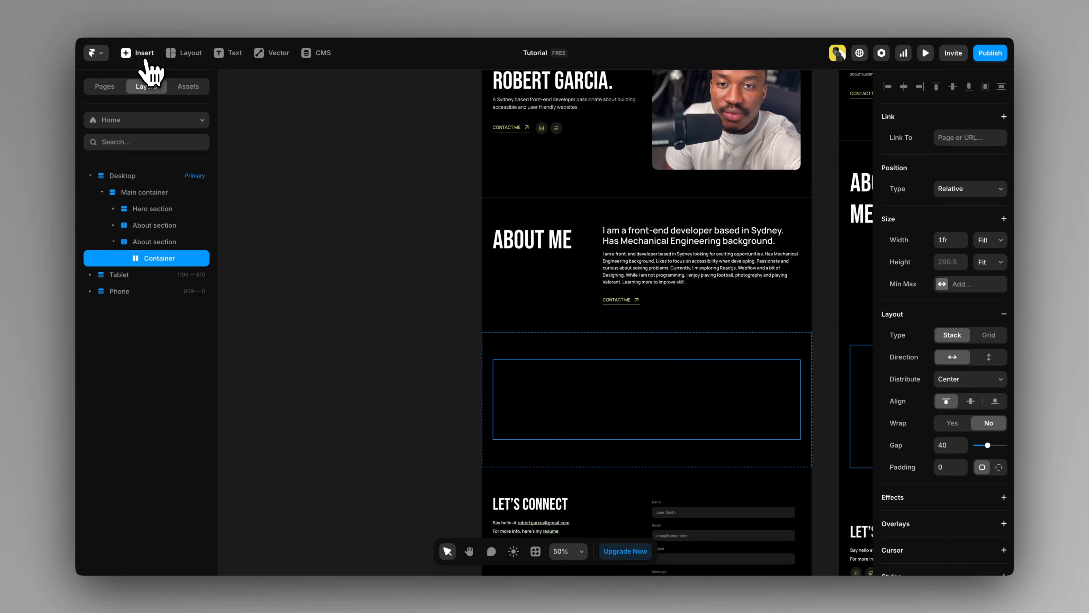
Step: Insert the PROJECTS collection list into the empty container of the duplicated section
left_click(137, 52)
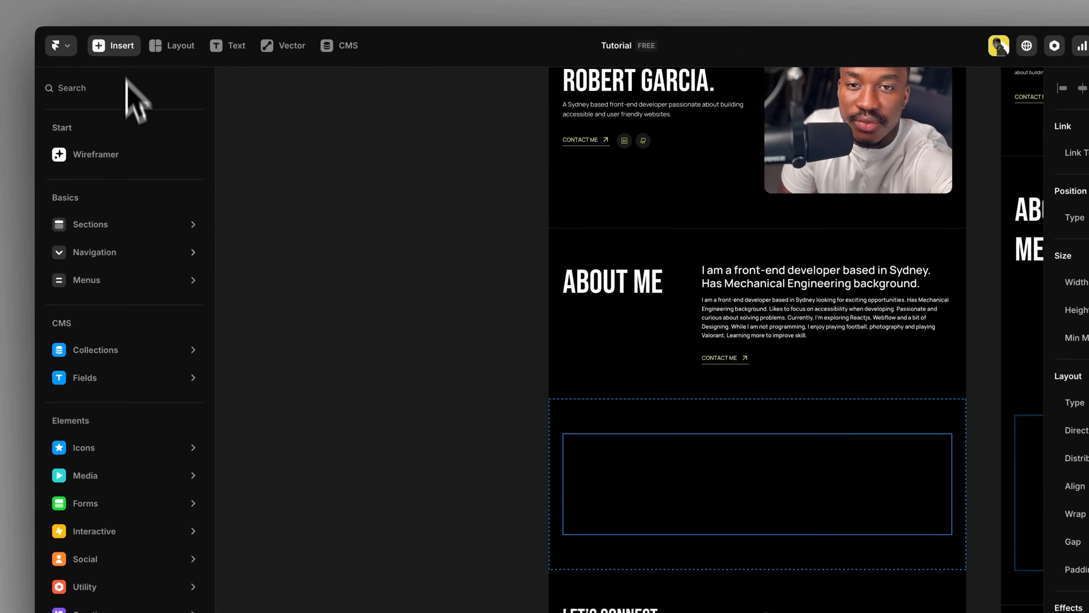
mouse_move(142, 357)
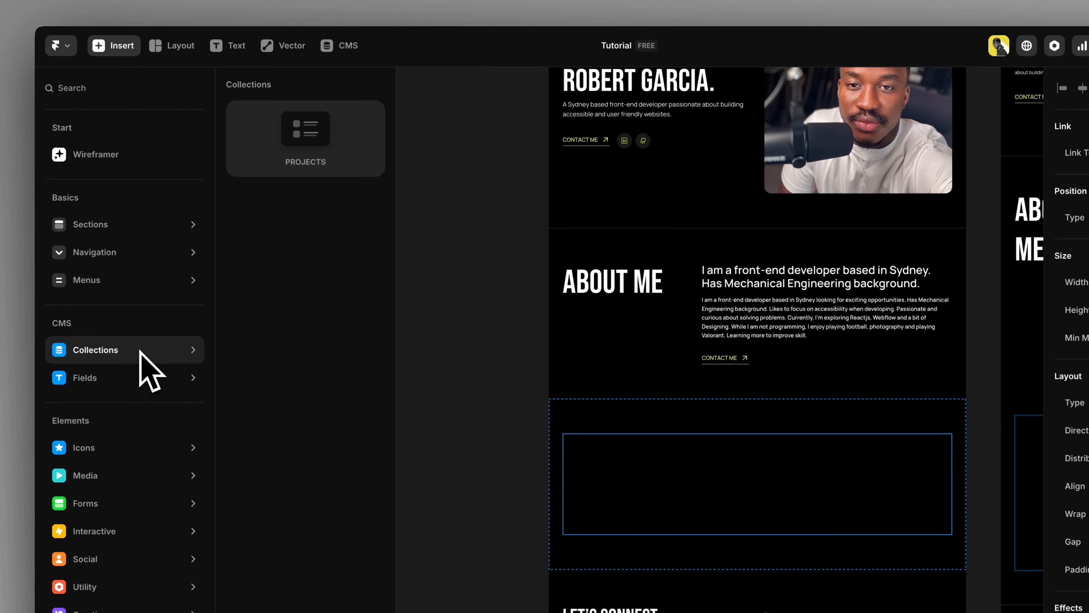
left_click_drag(302, 141, 677, 467)
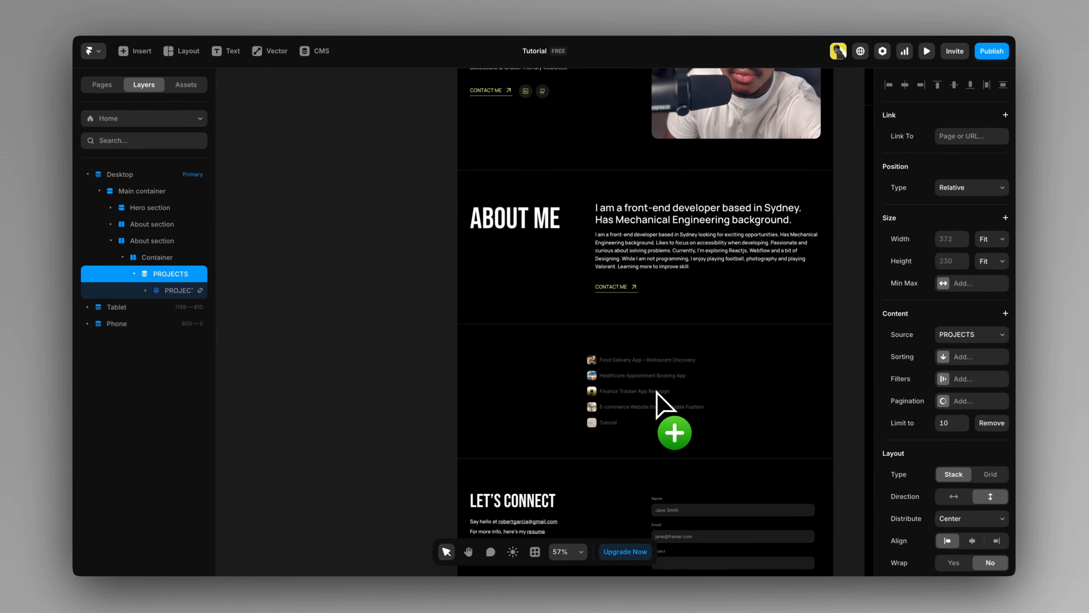
scroll(660, 384, "up", 5)
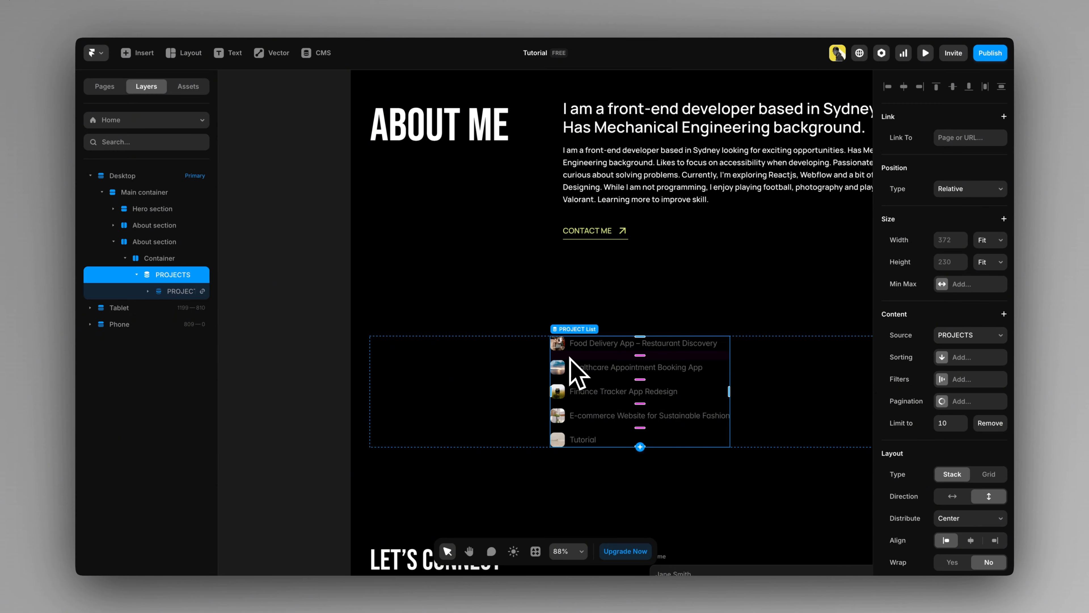
Step: Open the /projects page and copy its PROJECTS list with the project cards
left_click(498, 382)
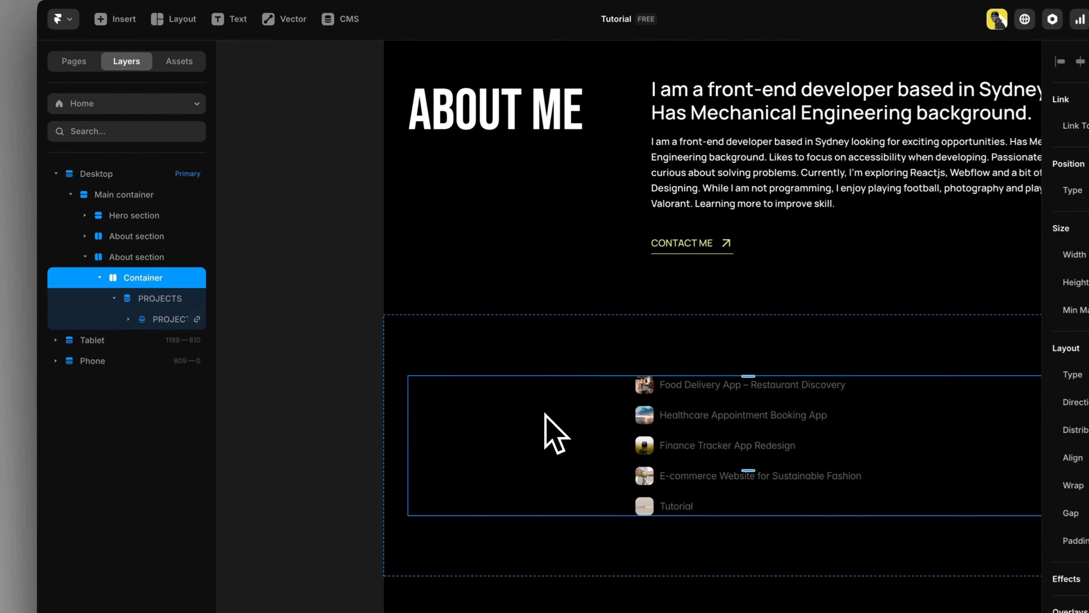
left_click(114, 109)
left_click(107, 178)
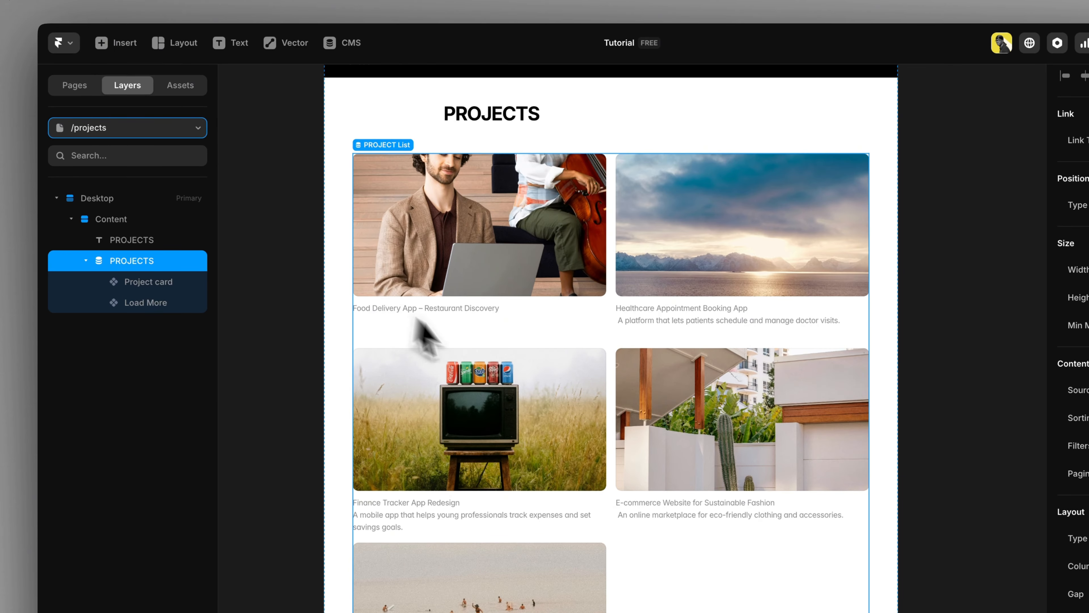
scroll(416, 320, "down", 1)
scroll(476, 354, "up", 2)
left_click(242, 312)
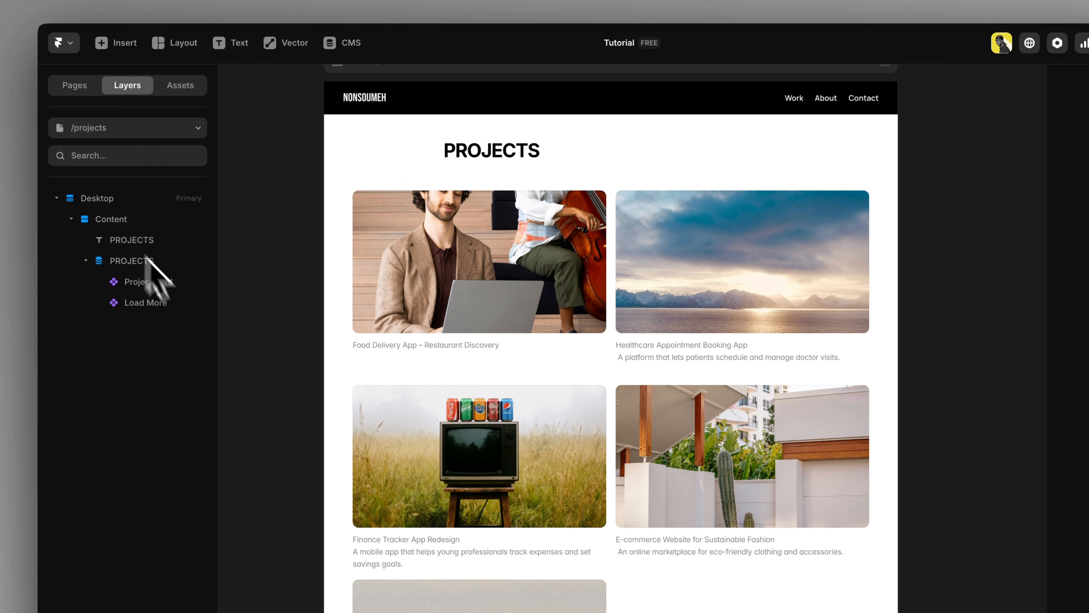
left_click(124, 260)
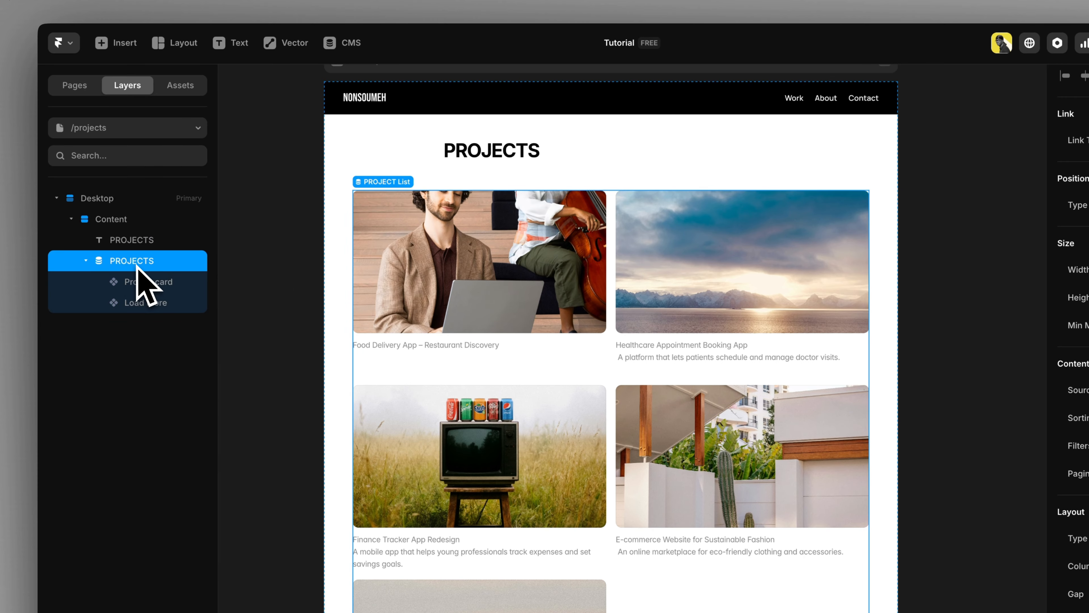
left_click(87, 260)
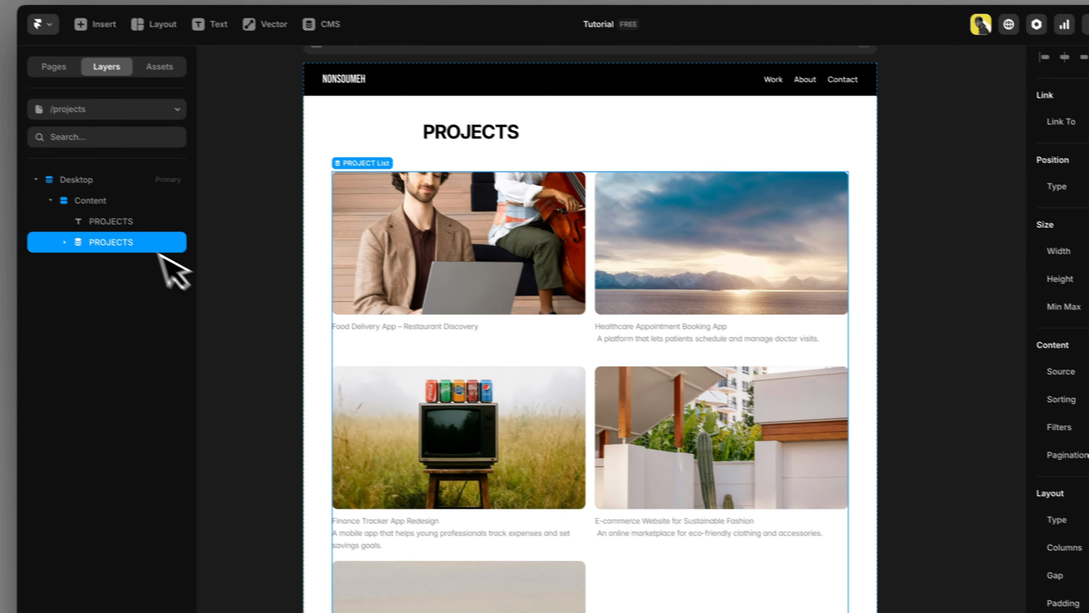
Step: Return to the Home page and replace the plain project list in the duplicated section's container with the copied PROJECTS list
left_click(137, 113)
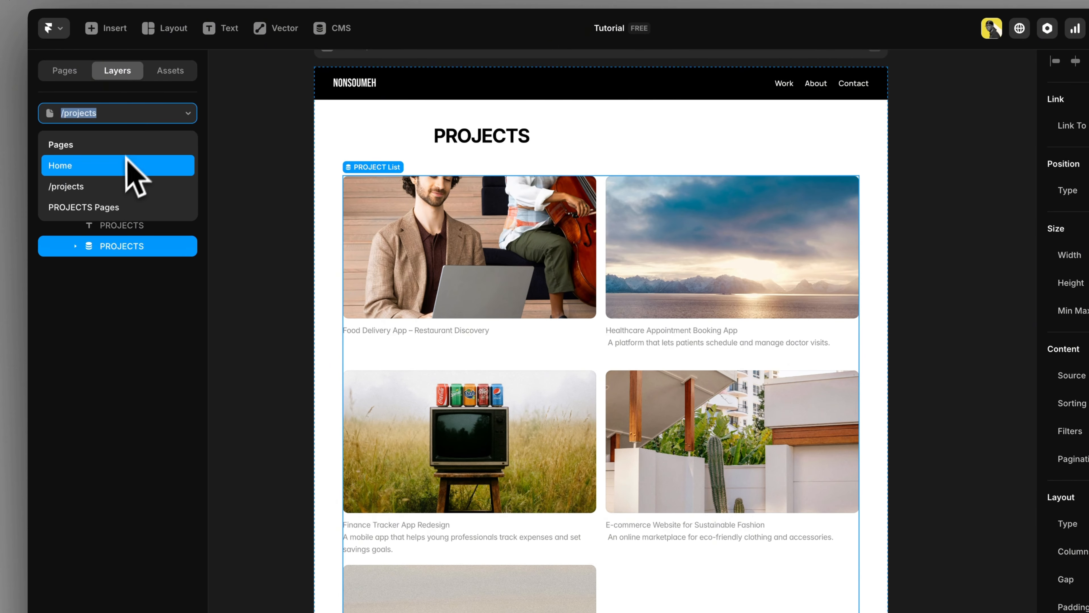
left_click(128, 163)
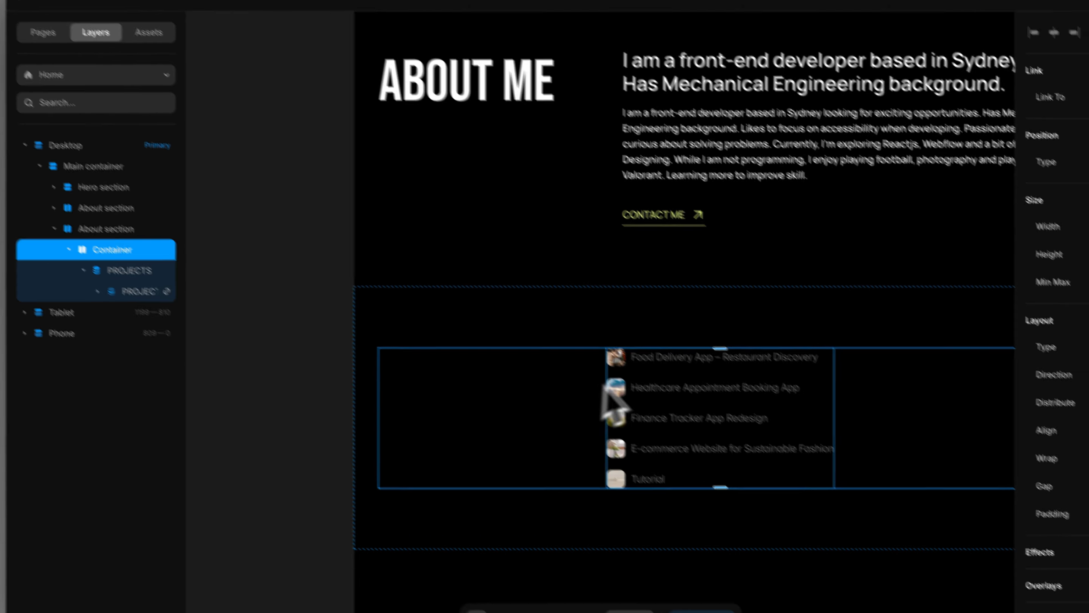
left_click(677, 403)
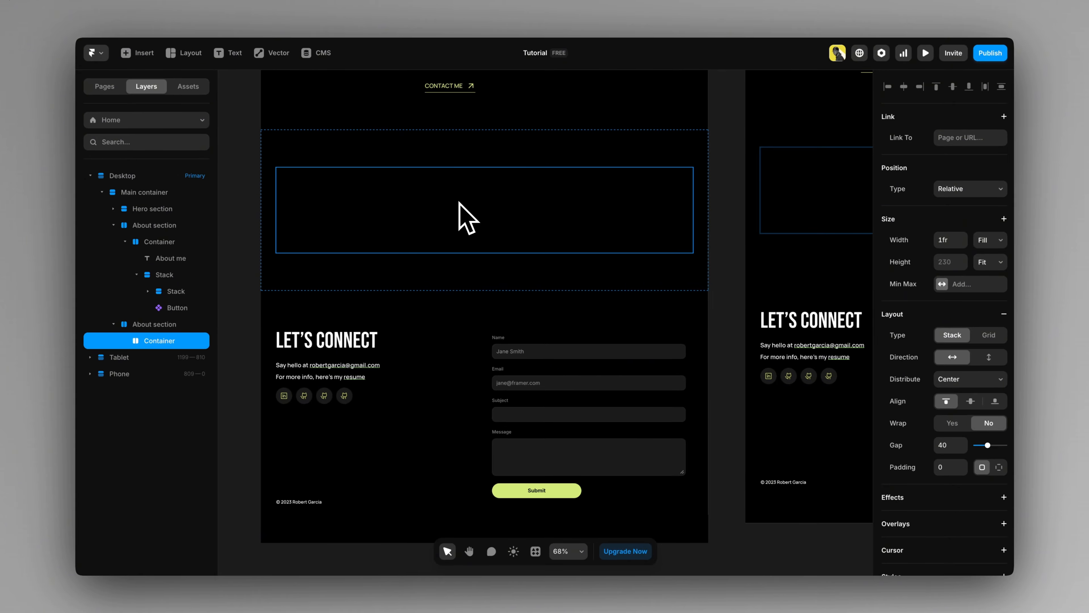
key("ctrl+v")
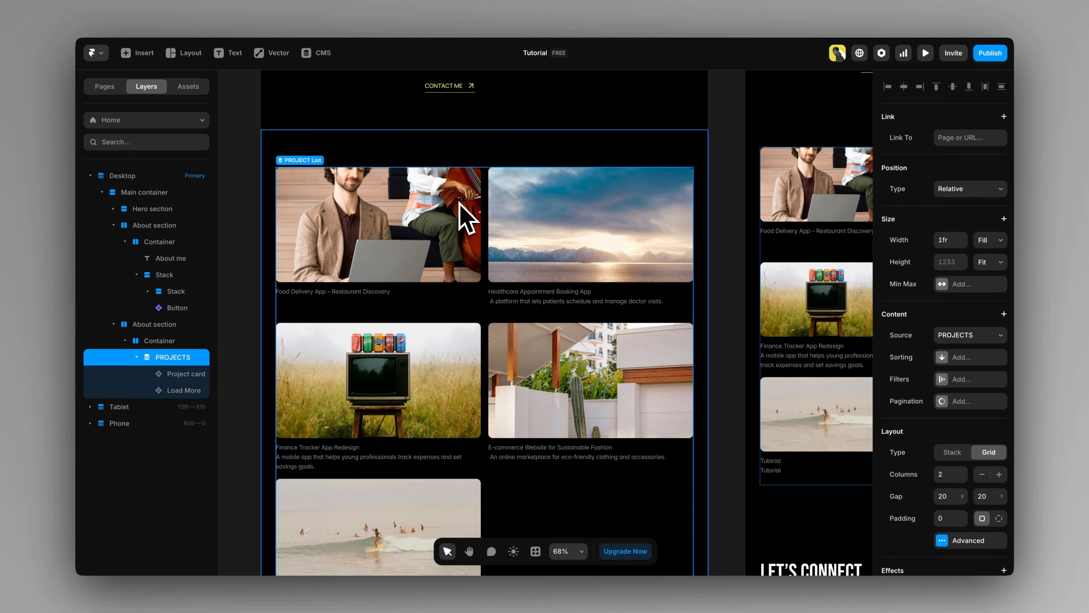
Step: Delete the Load More button from the PROJECTS list on the Home page
scroll(465, 216, "down", 4)
scroll(563, 287, "up", 4)
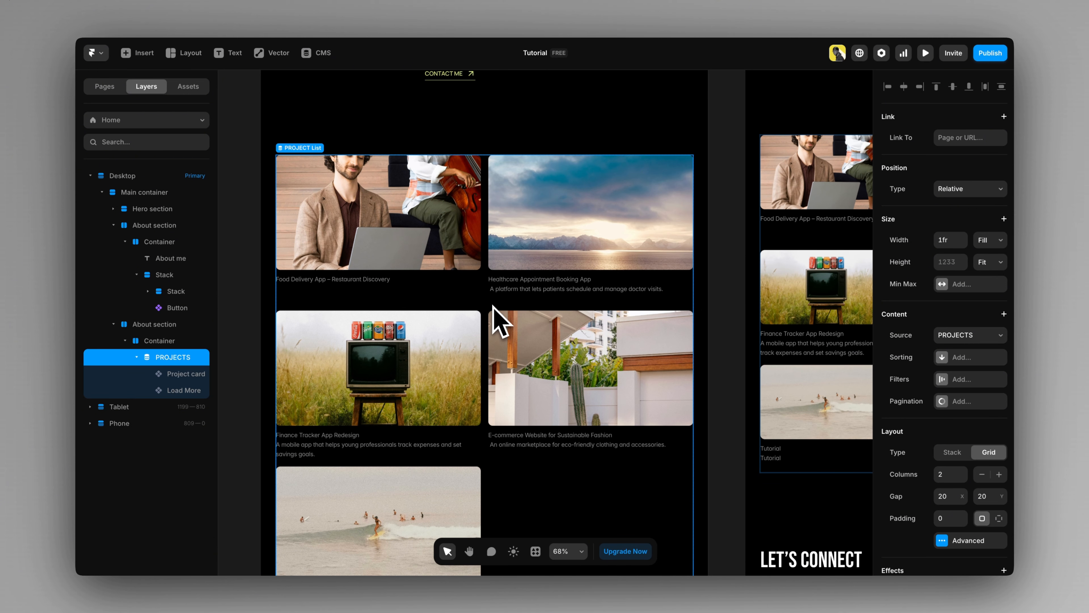
scroll(493, 305, "down", 4)
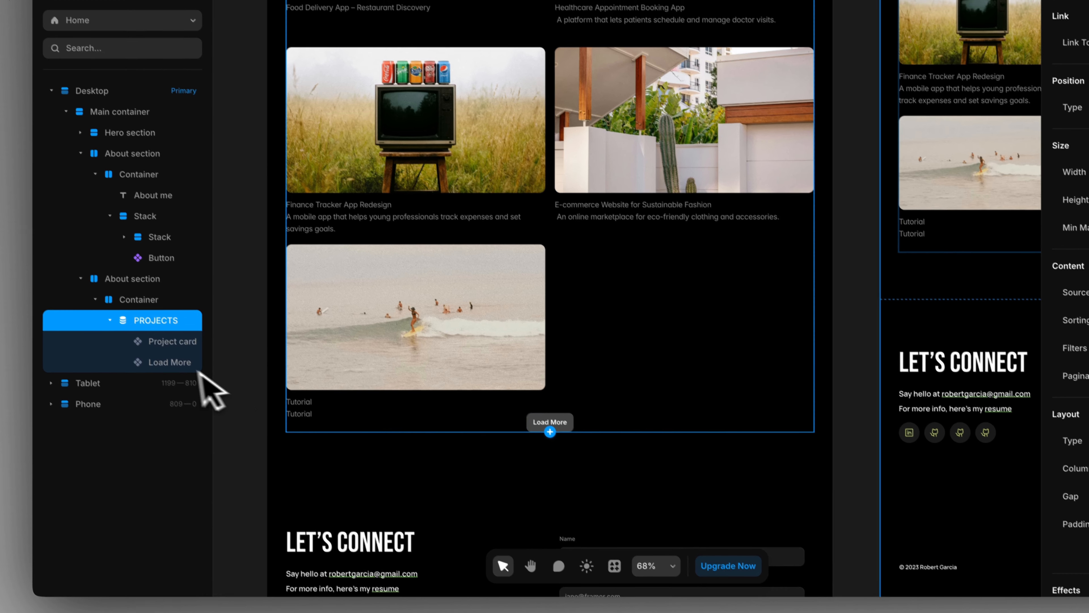
left_click(162, 346)
key("Delete")
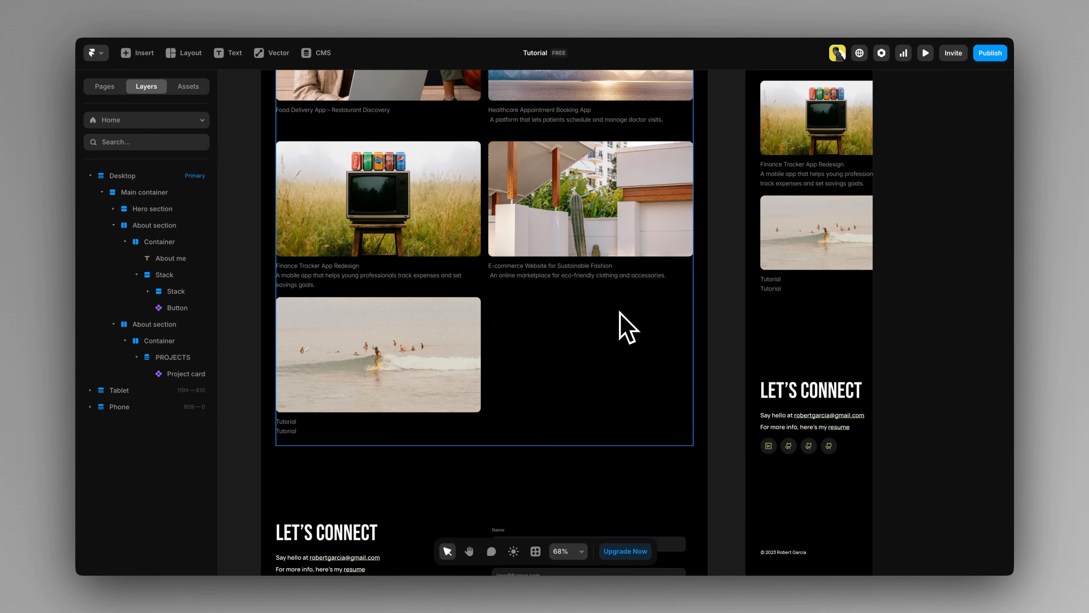
scroll(614, 317, "up", 3)
scroll(625, 327, "down", 1)
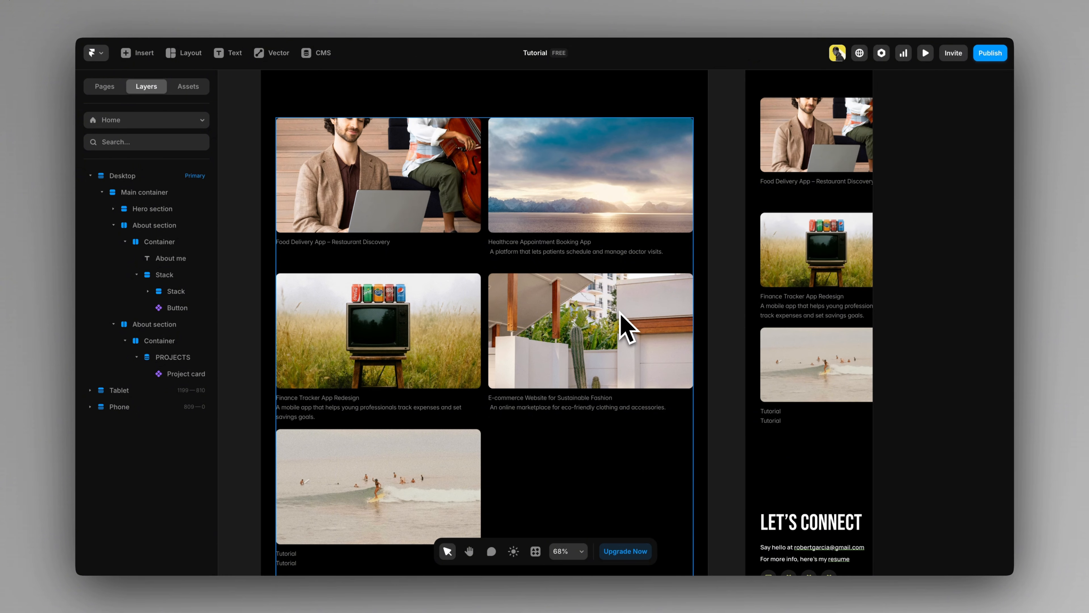
Step: Add a content limit to the Home page's PROJECTS list and set it to 2 items
scroll(625, 327, "down", 5)
left_click(615, 353)
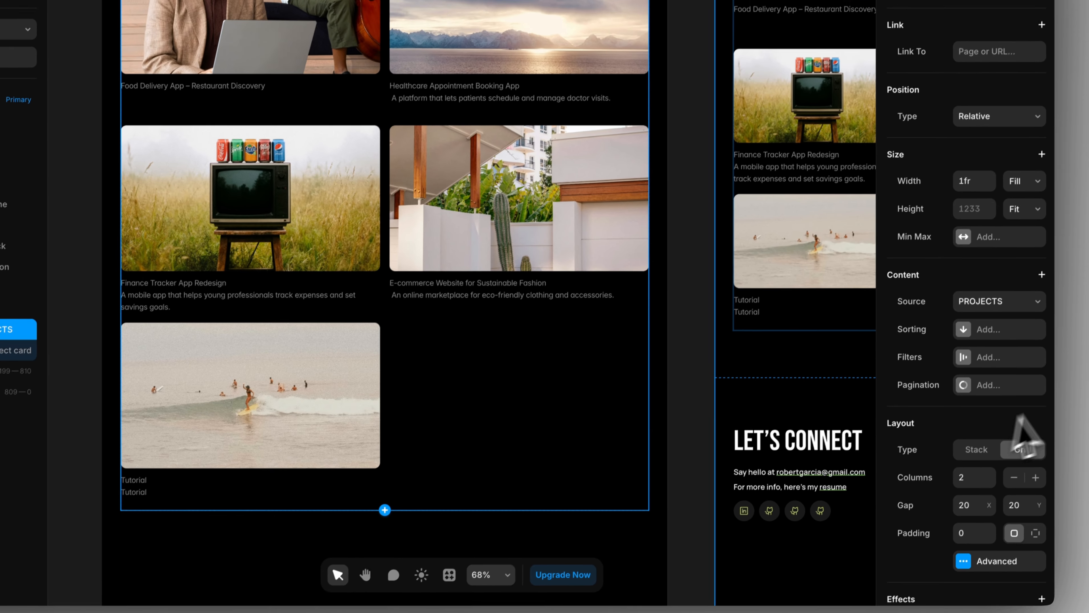
left_click(1042, 275)
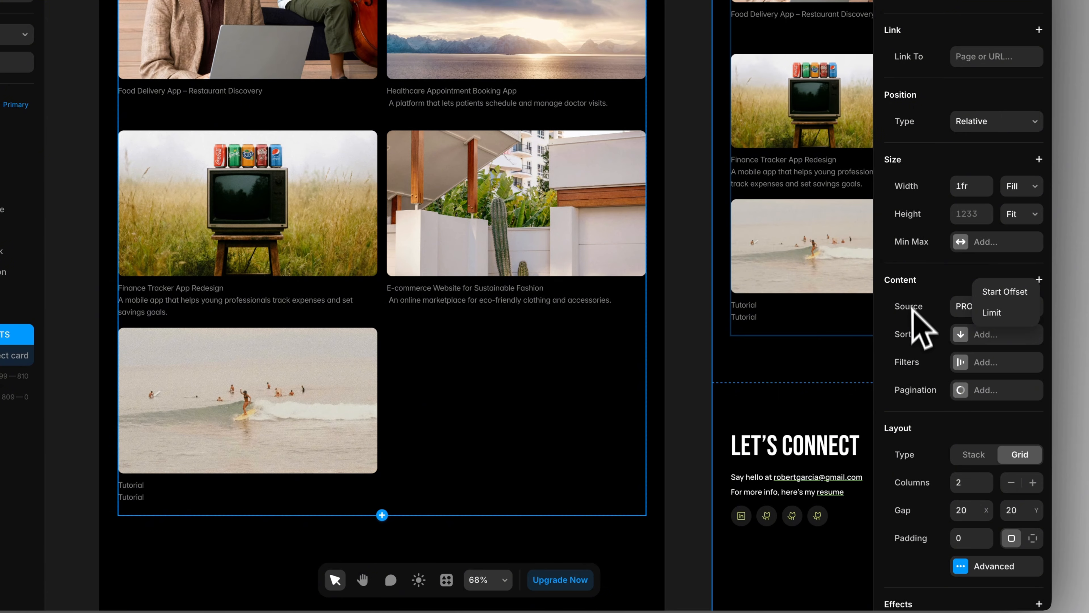
left_click(1018, 323)
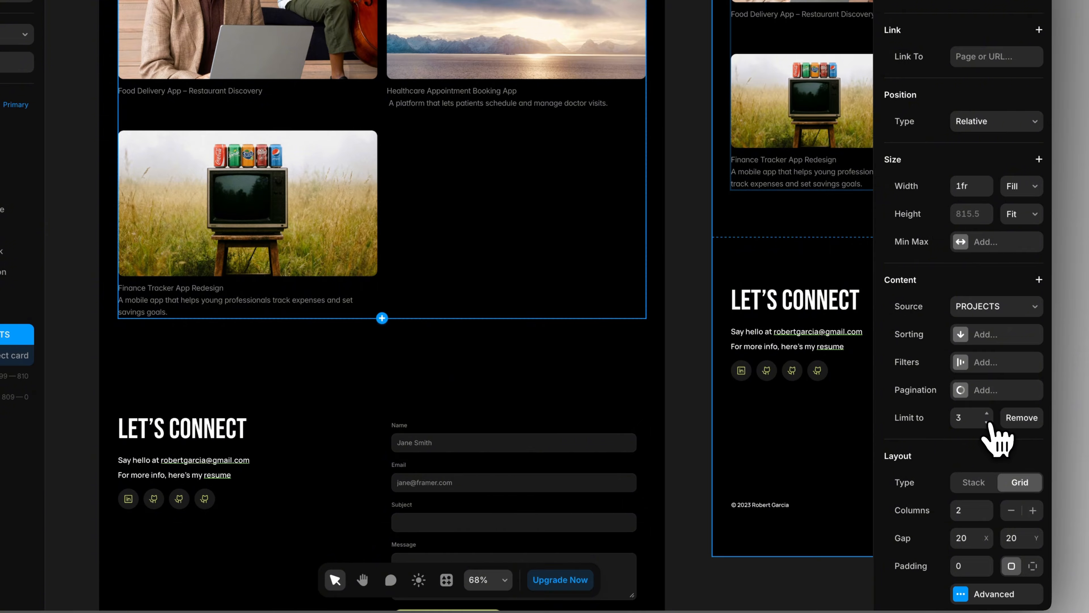
left_click(987, 422)
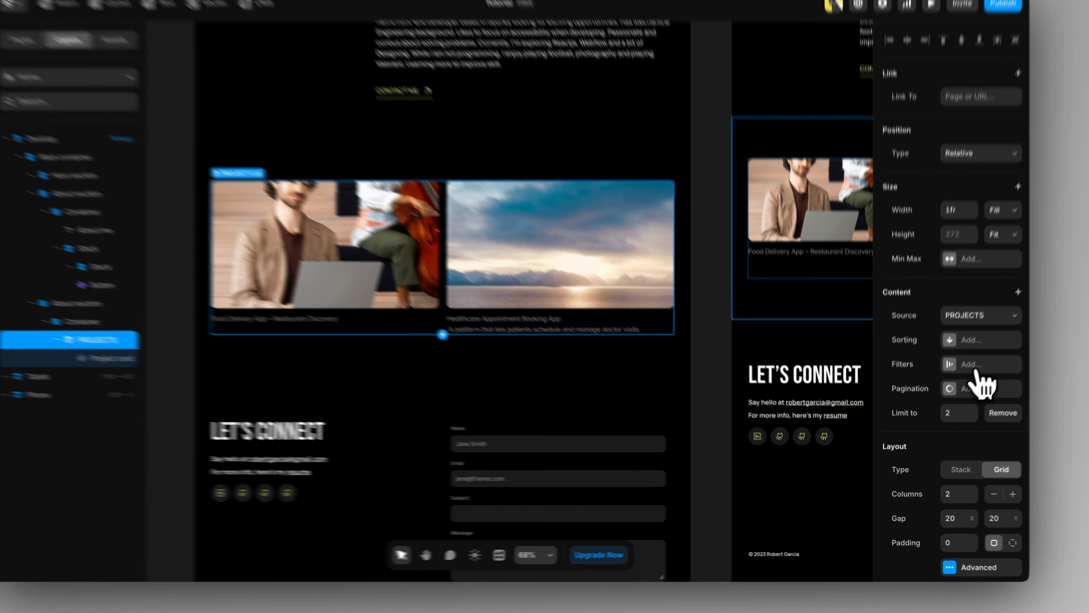
Step: Add a filter to the PROJECTS list, look through the fields it can use, and remove the filter
left_click(967, 380)
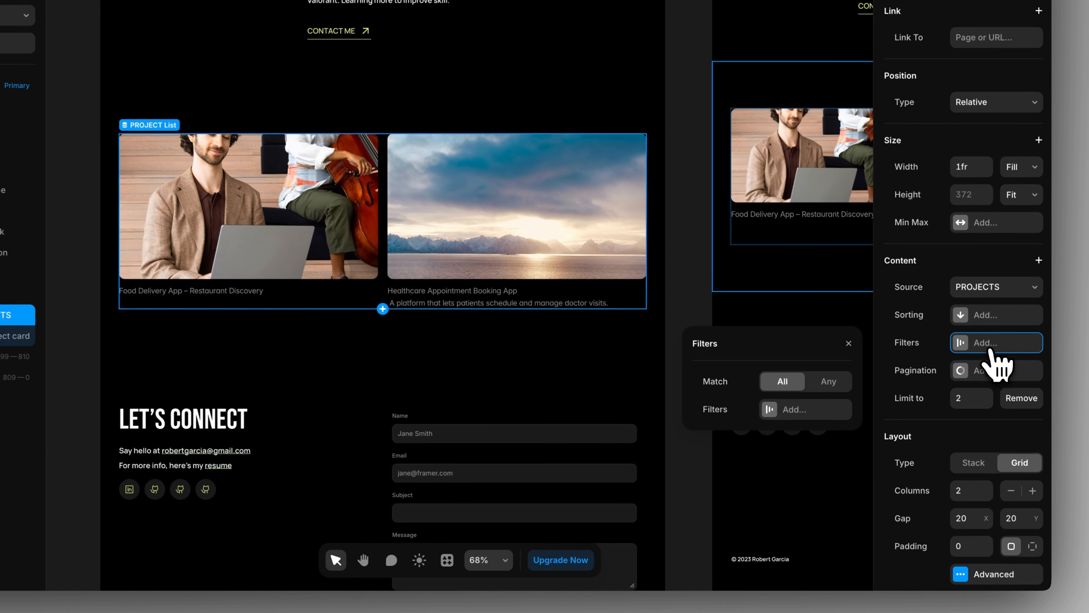
left_click(829, 385)
left_click(794, 390)
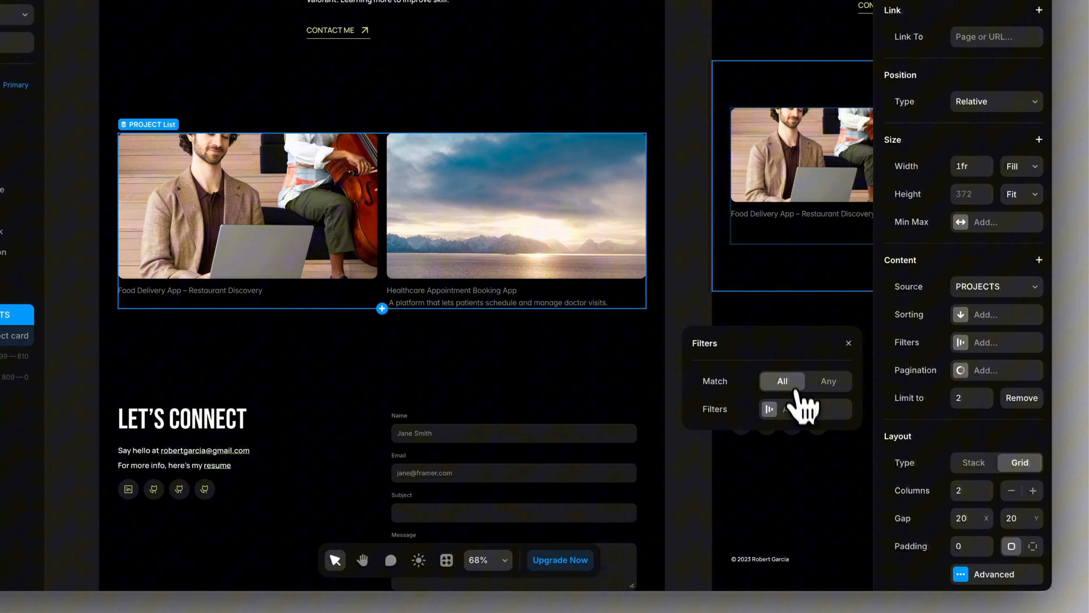
left_click(795, 410)
left_click(795, 383)
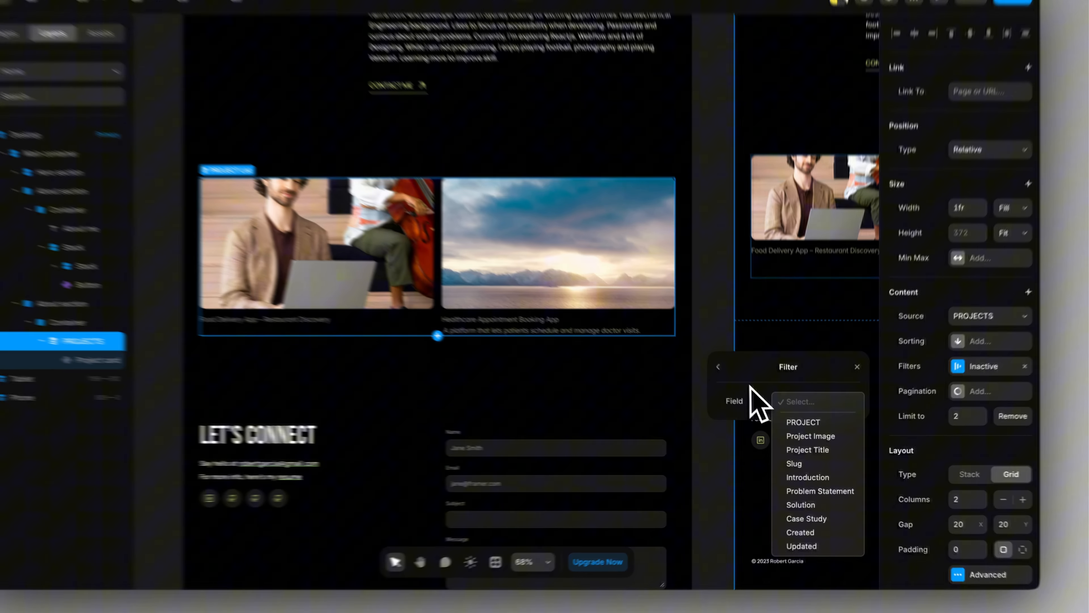
left_click(760, 396)
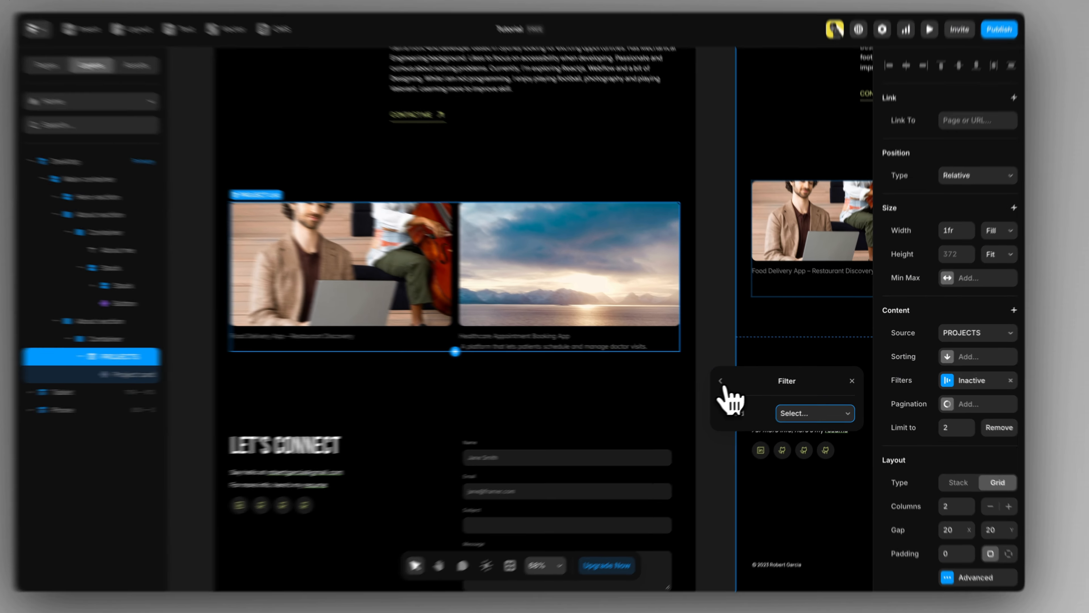
left_click(732, 380)
left_click(1001, 379)
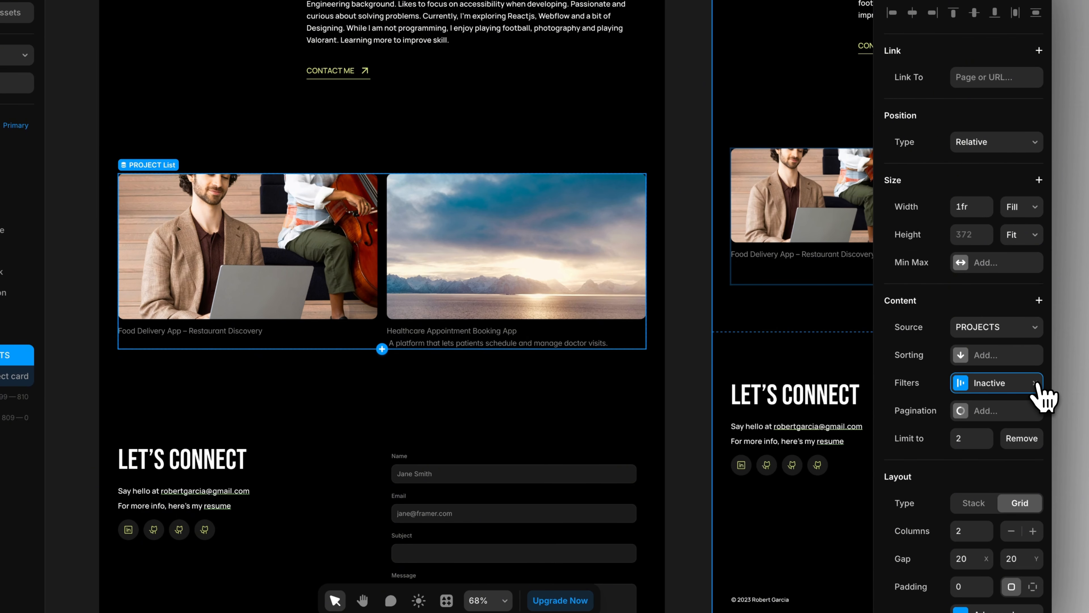
left_click(1037, 383)
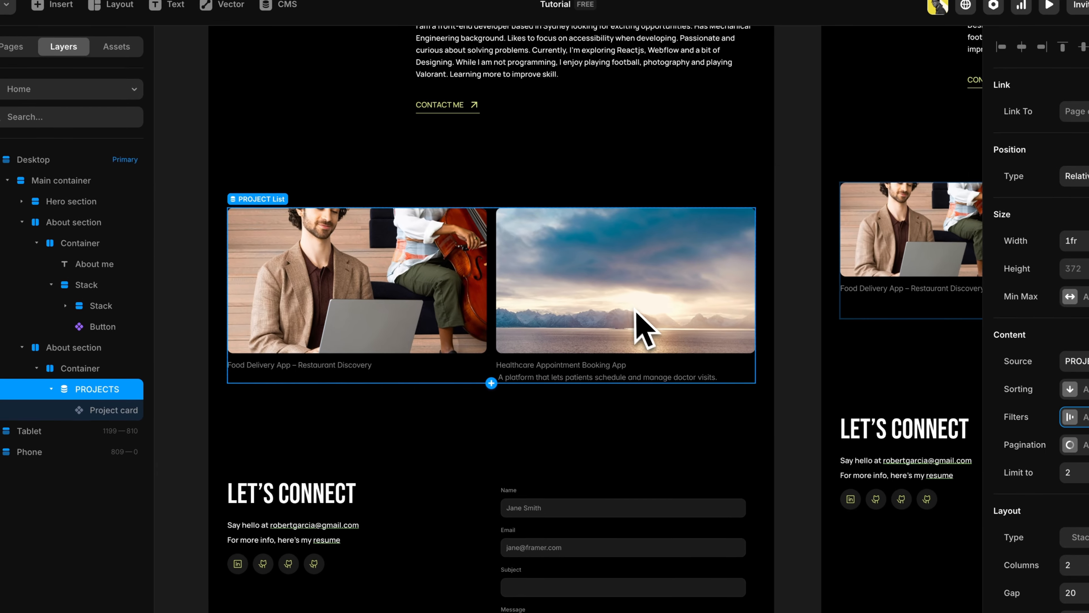
Step: Copy the About Me heading into the duplicated section that holds the project cards
left_click(359, 185)
scroll(426, 195, "up", 3)
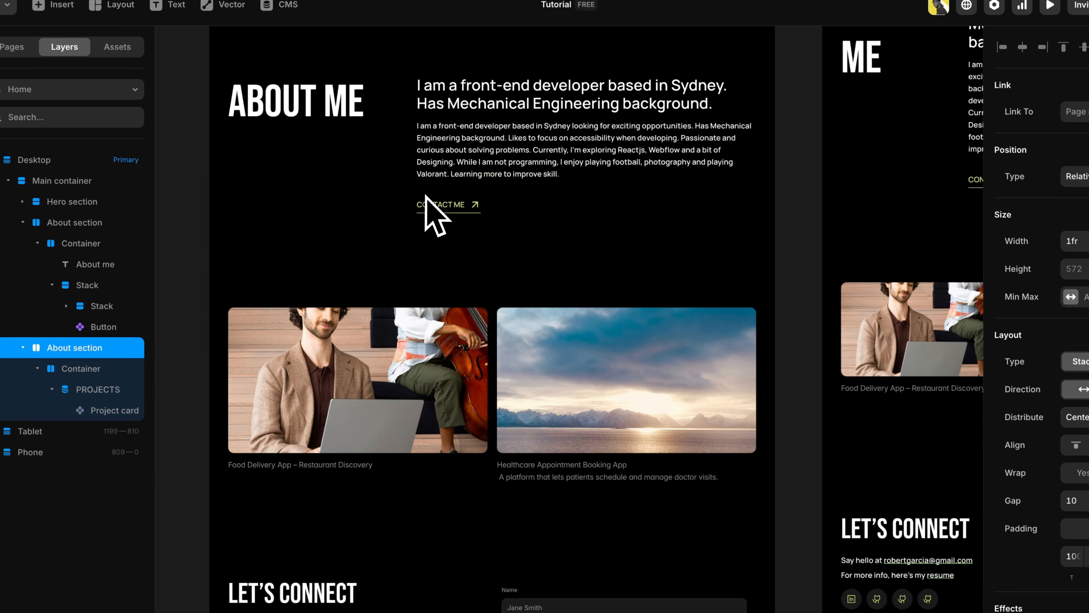
left_click(286, 116)
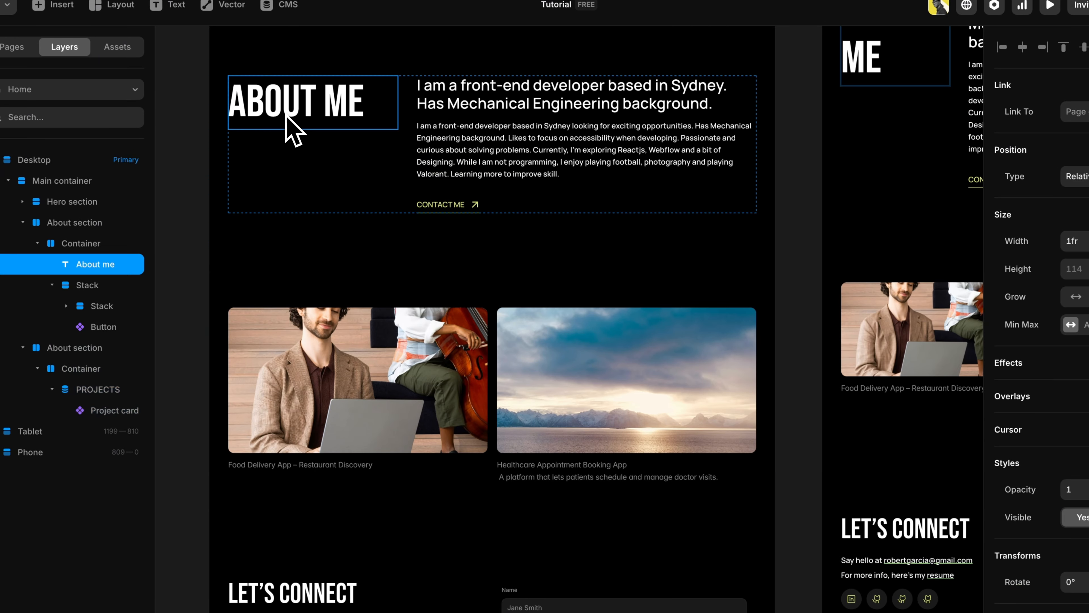
left_click_drag(293, 129, 352, 287)
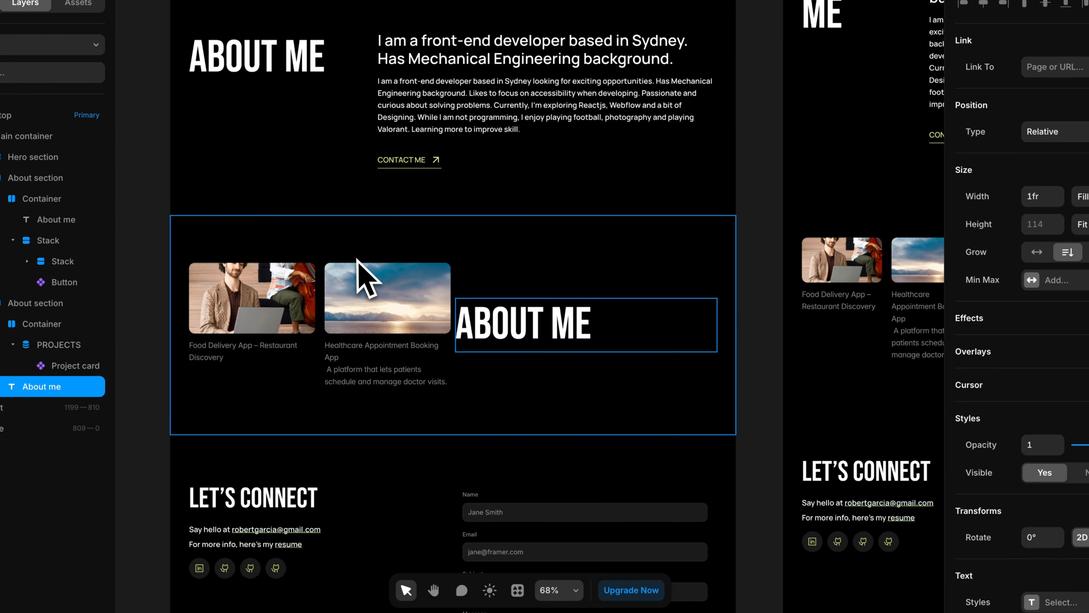
Step: Stack the project section vertically and move the copied heading above the project cards
left_click(396, 301)
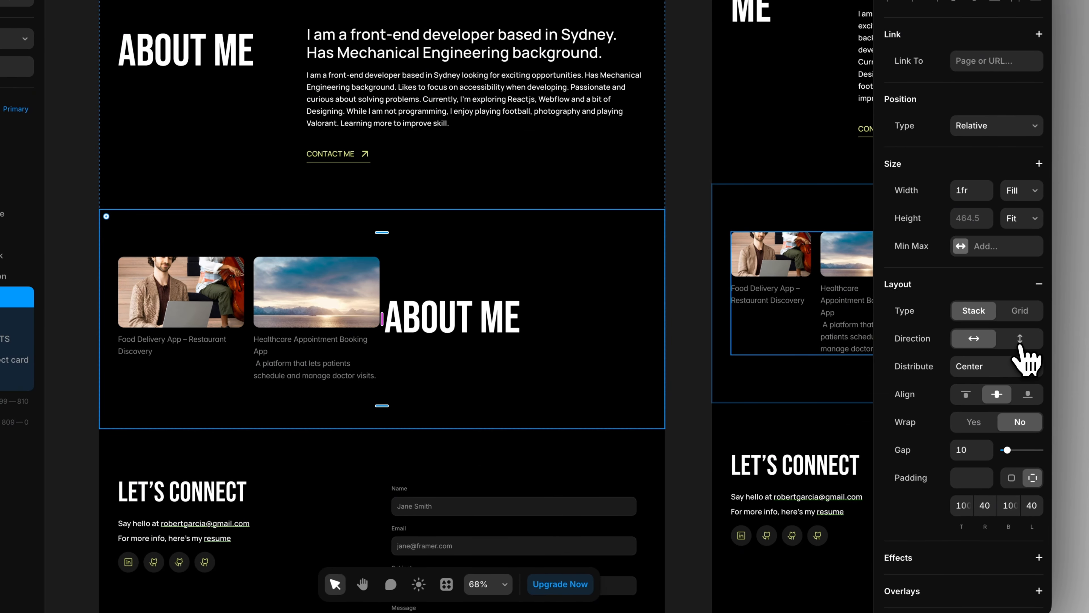
left_click(1021, 340)
left_click(234, 455)
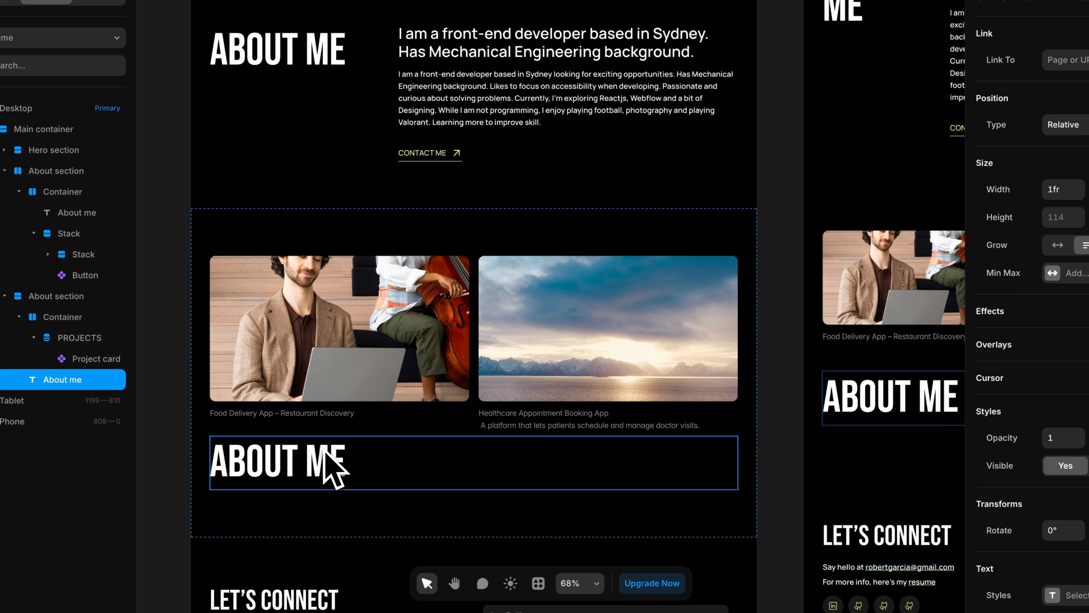
key("Up")
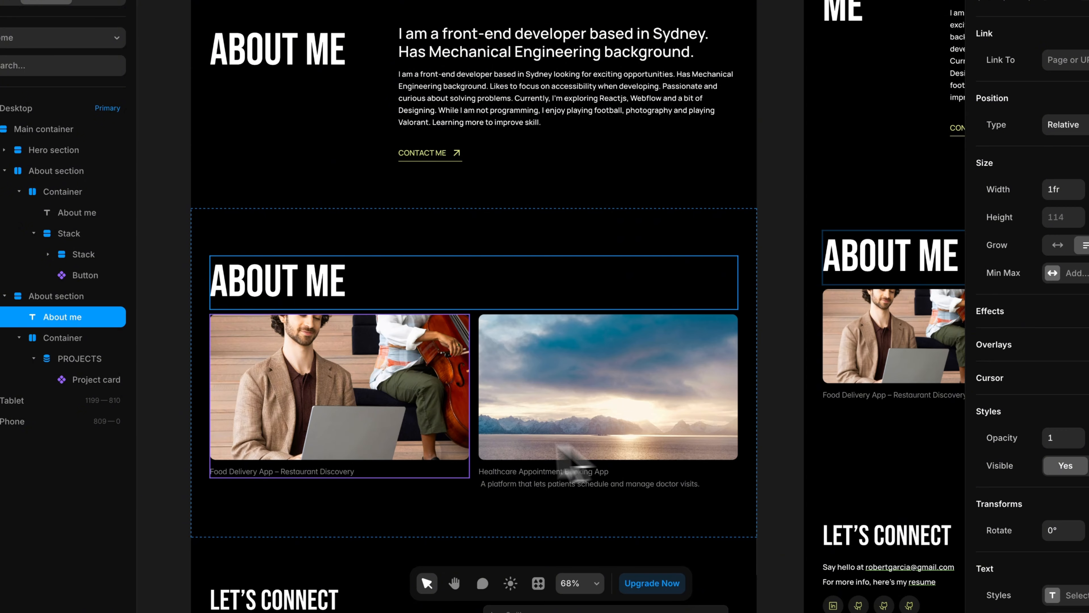
Step: Increase the project section's gap between the heading and the cards to about 40
left_click(409, 237)
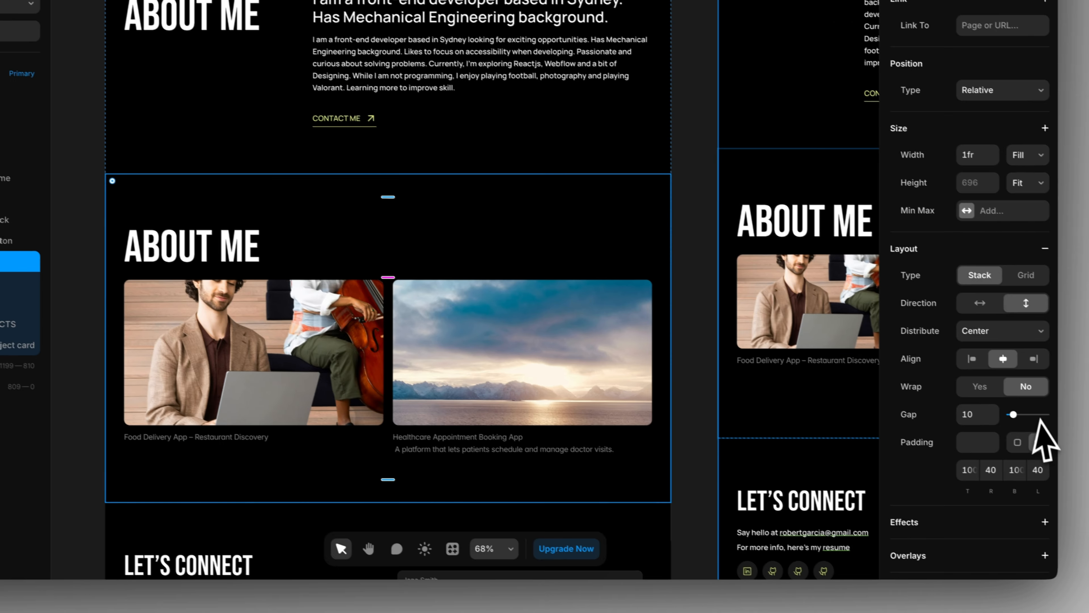
left_click_drag(989, 409, 990, 390)
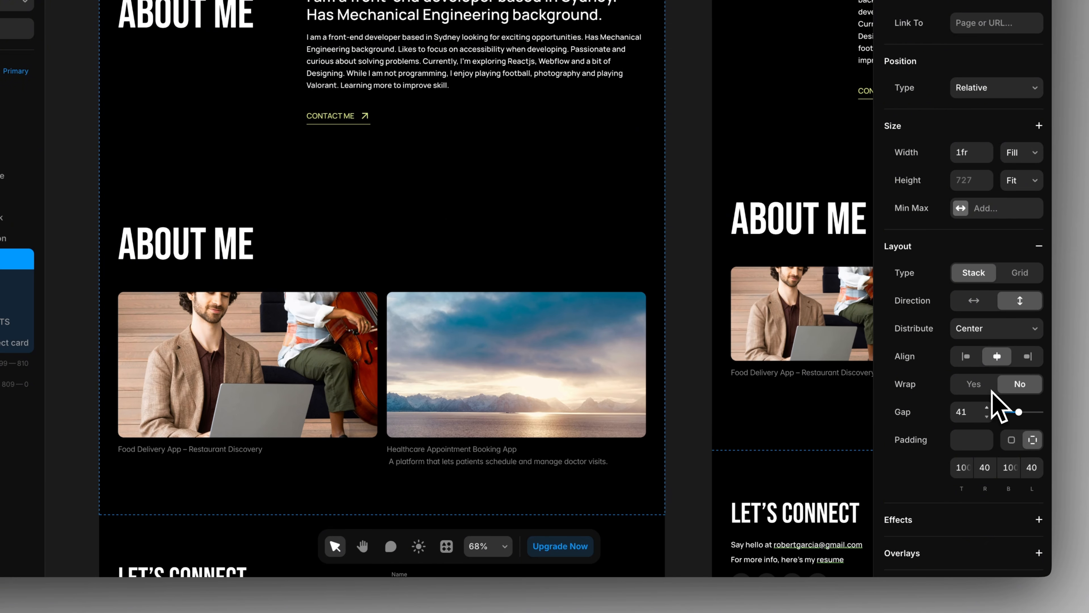
left_click(989, 416)
scroll(150, 439, "down", 2)
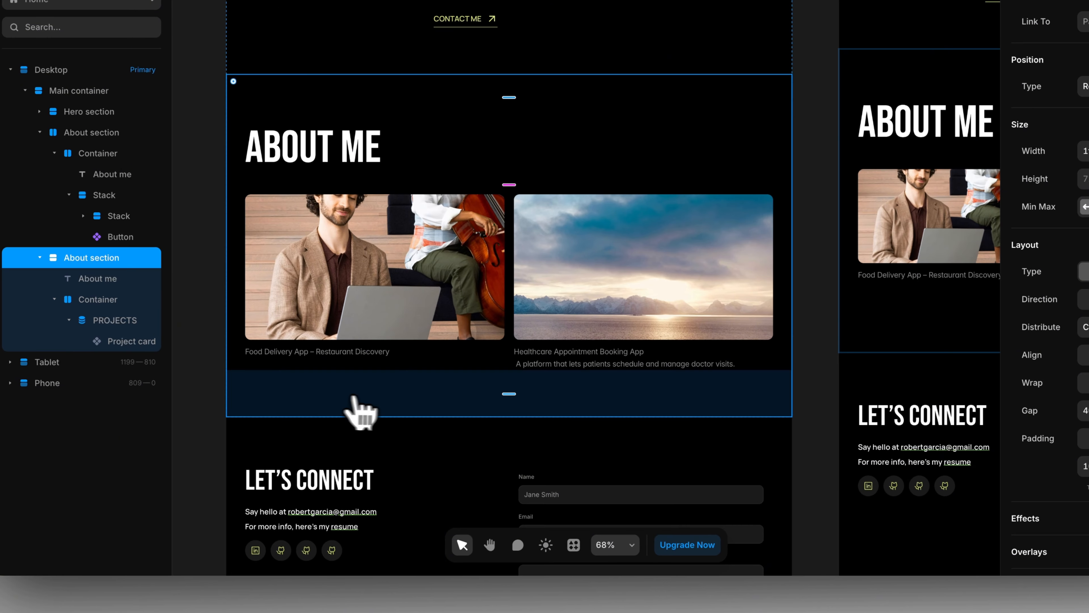